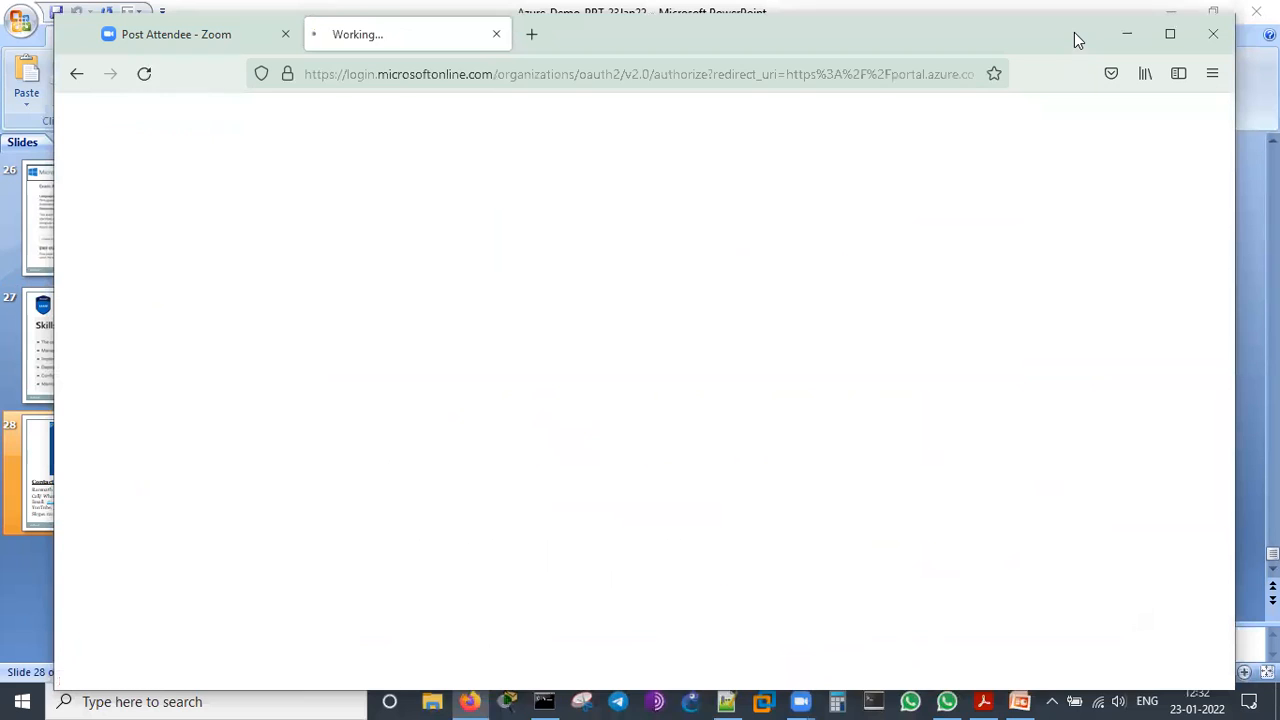
# Maximize the browser window and confirm the prefilled contact email address for the Azure subscription
pyautogui.click(1176, 34)
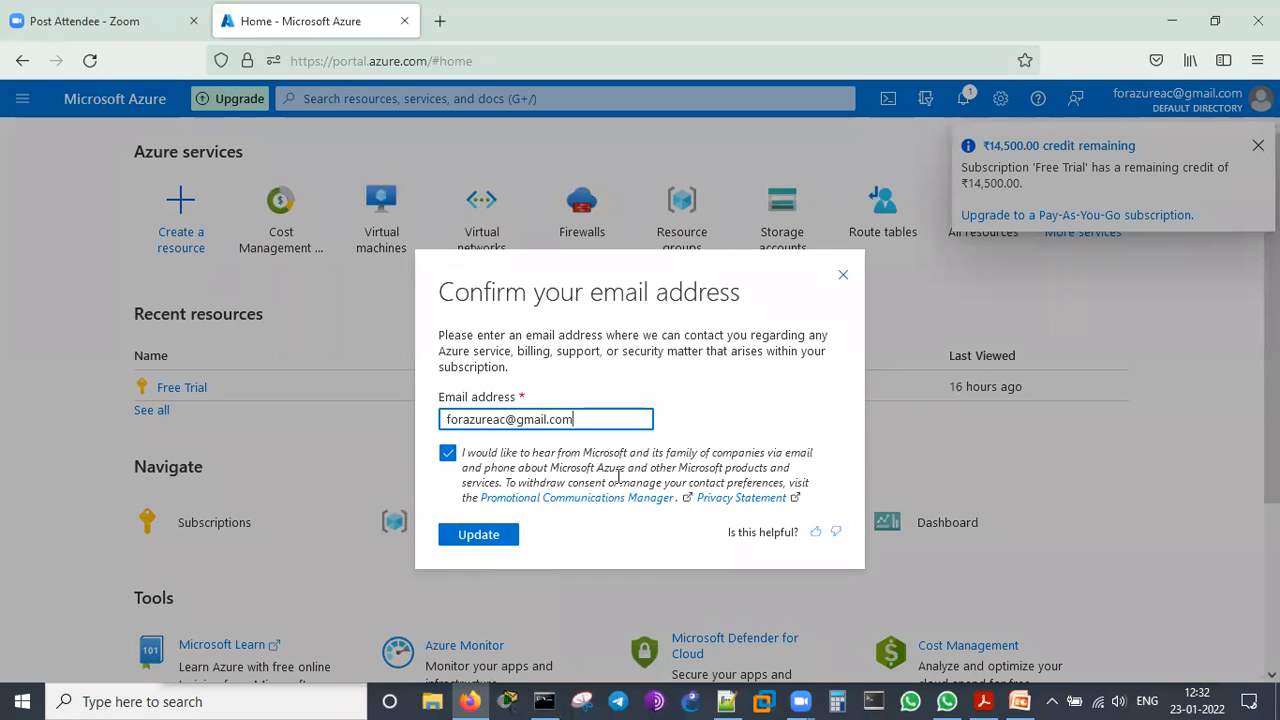
pyautogui.click(502, 540)
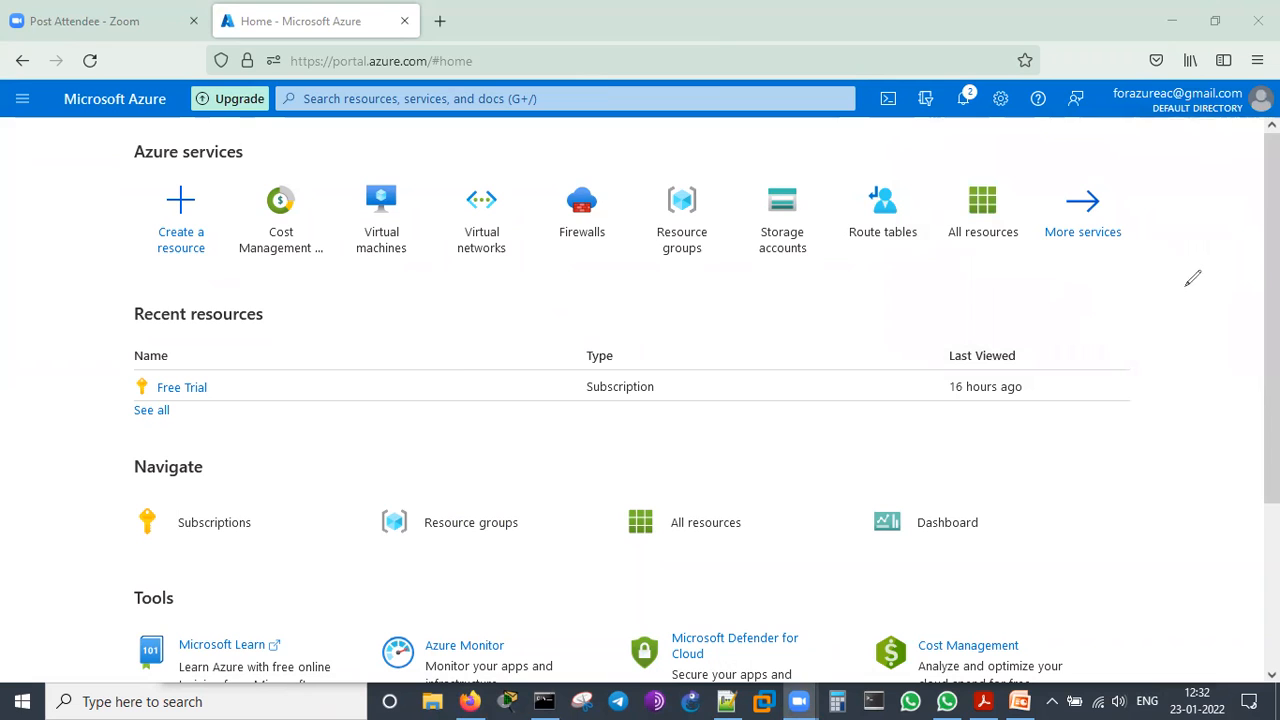
# Outline the signed-in account with the annotation pen, clear the drawing, and view the account details
pyautogui.moveTo(1106, 148)
pyautogui.mouseDown()
pyautogui.moveTo(1102, 98)
pyautogui.moveTo(1275, 95)
pyautogui.moveTo(1098, 148)
pyautogui.mouseUp()
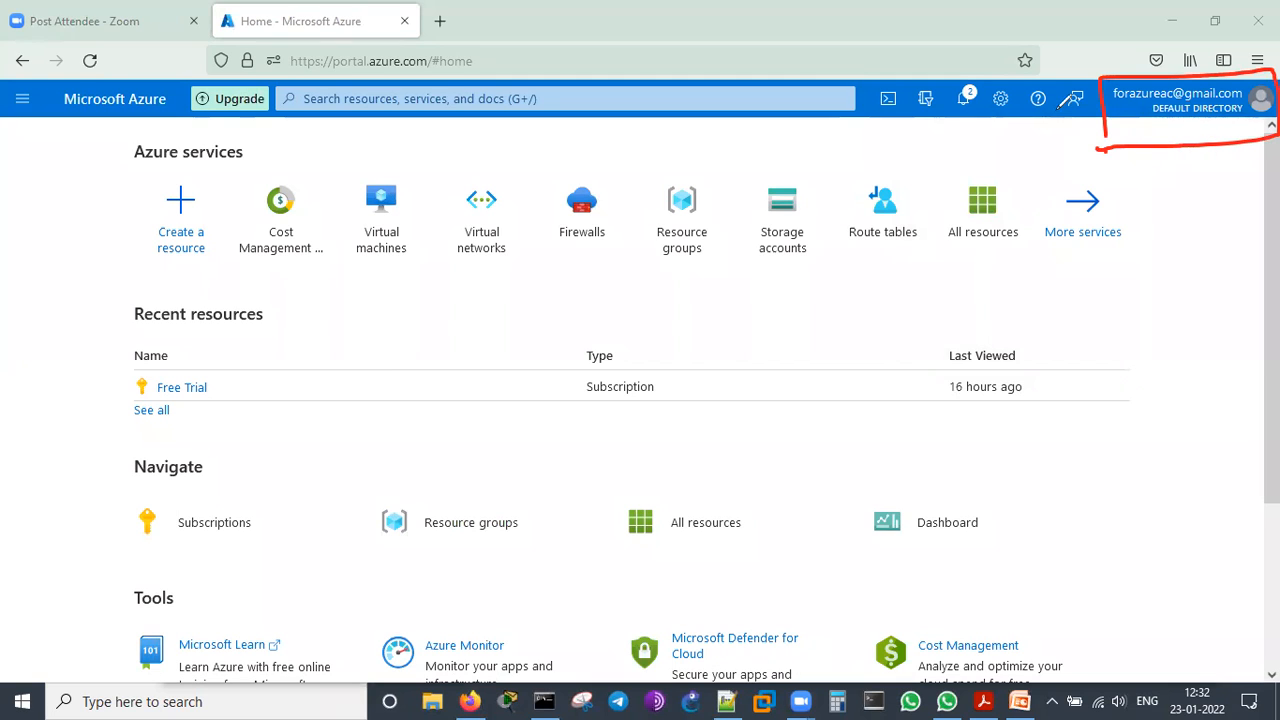
pyautogui.hotkey('ctrl', 'z')
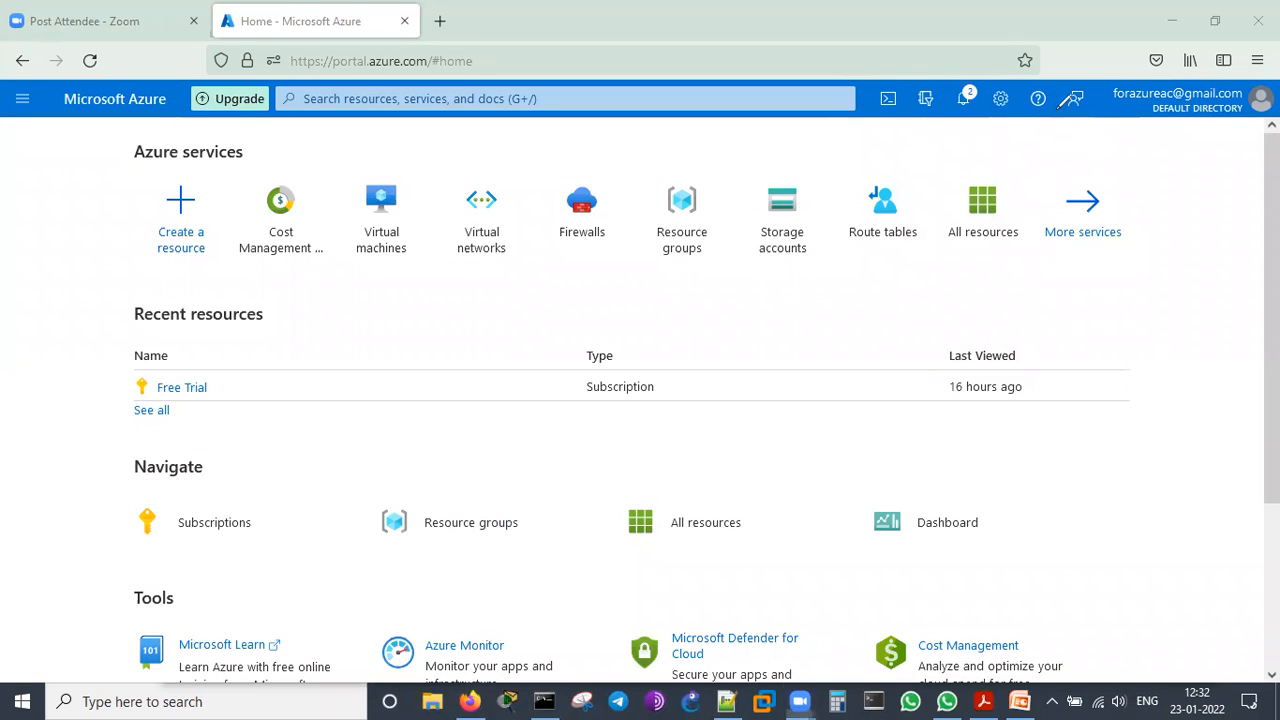
pyautogui.click(1219, 110)
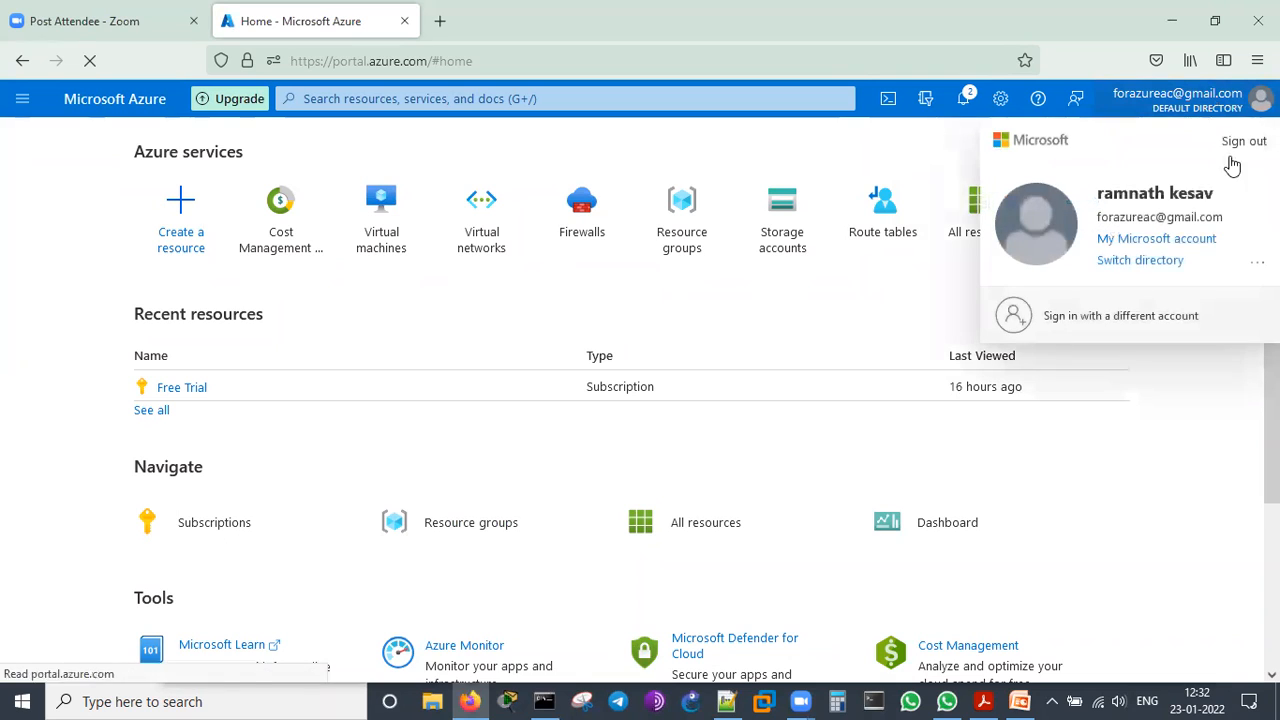
pyautogui.click(1200, 449)
# Examine the portal notifications, highlighting the notice about the Free Trial subscription's remaining credit
pyautogui.click(966, 98)
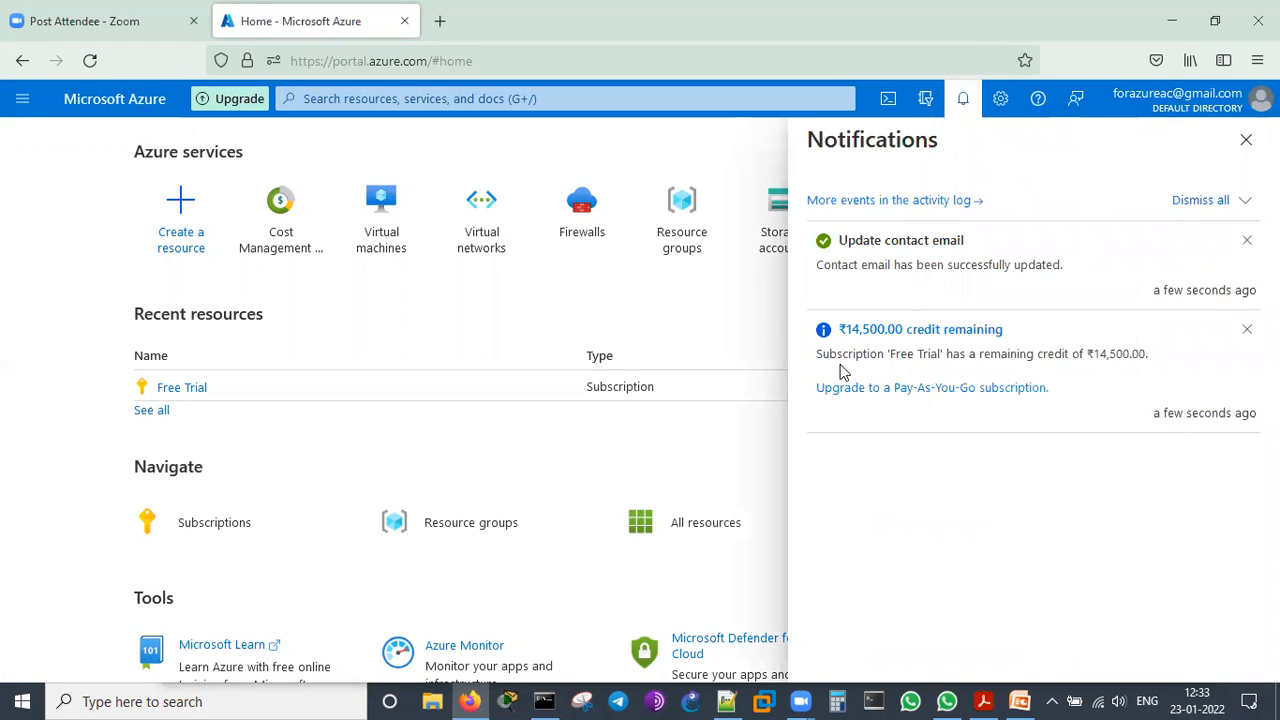
pyautogui.moveTo(829, 355); pyautogui.dragTo(1135, 348)
pyautogui.click(1066, 556)
pyautogui.click(964, 103)
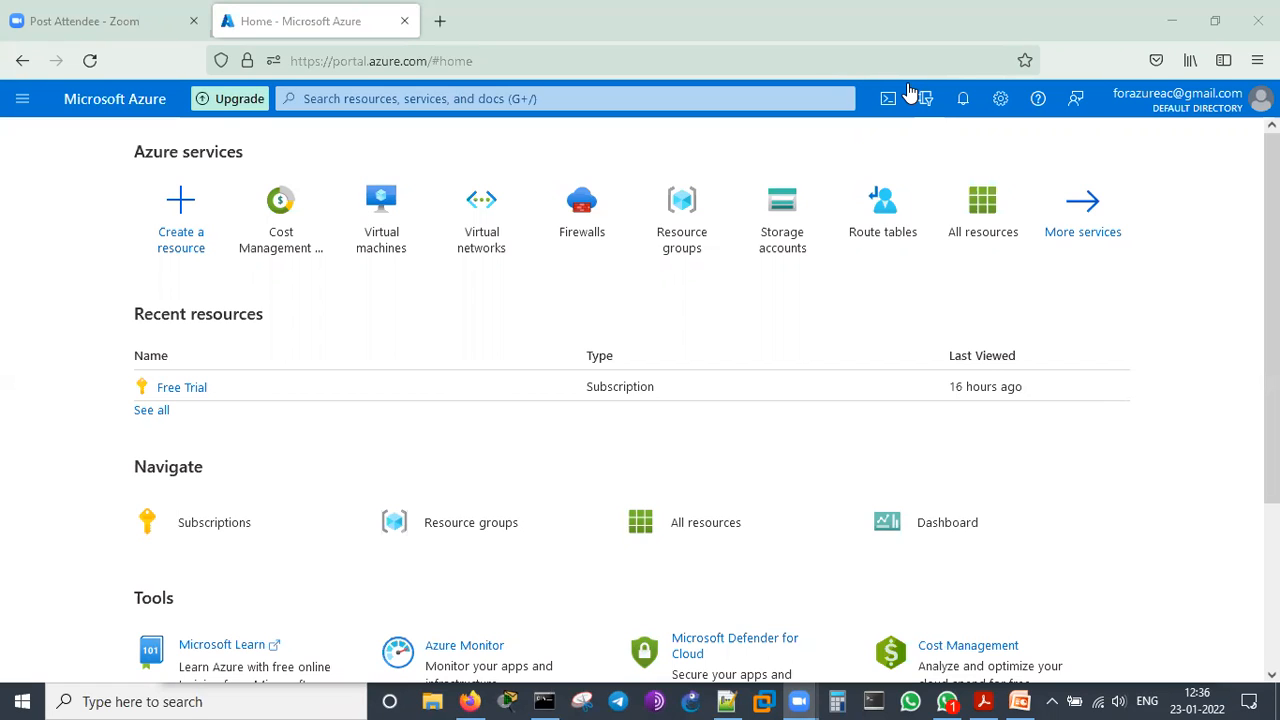
pyautogui.click(838, 290)
# Browse the favorite services in the portal navigation, from Resource groups and SQL databases to Virtual machines, Load balancers and Storage accounts
pyautogui.click(20, 100)
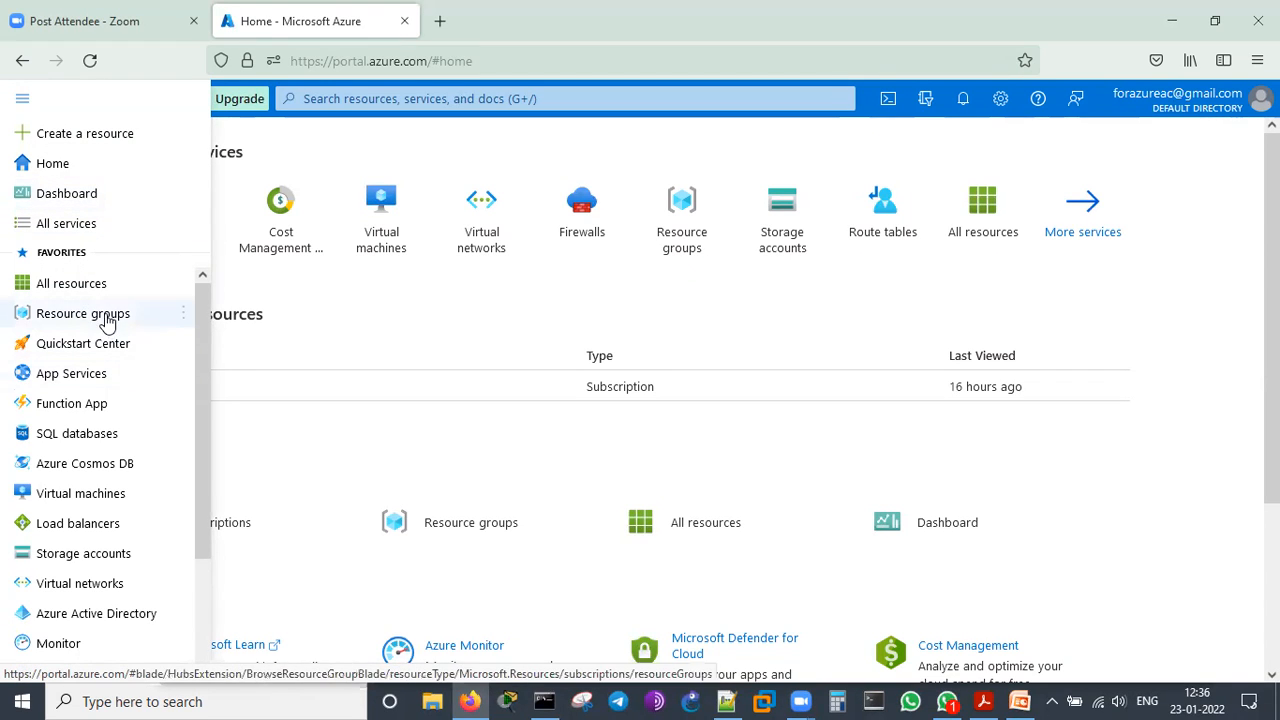
pyautogui.moveTo(120, 346)
pyautogui.scroll(-2, 125, 350)
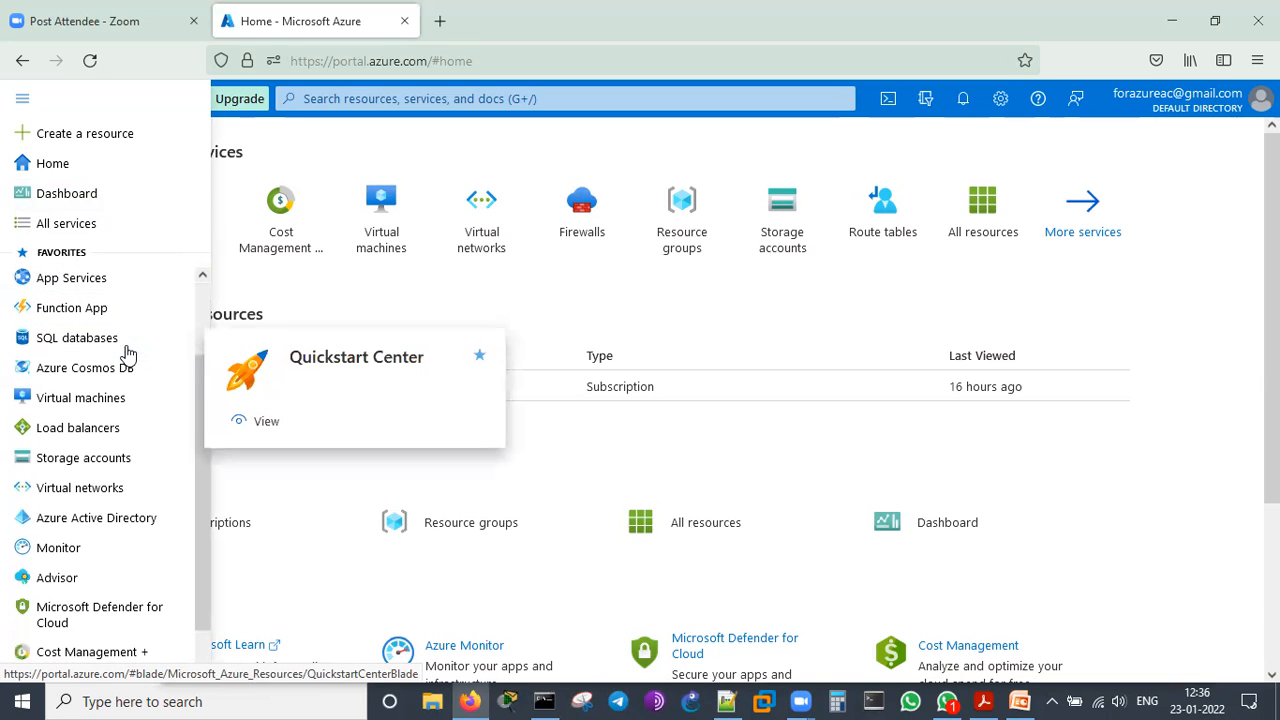
pyautogui.moveTo(72, 348)
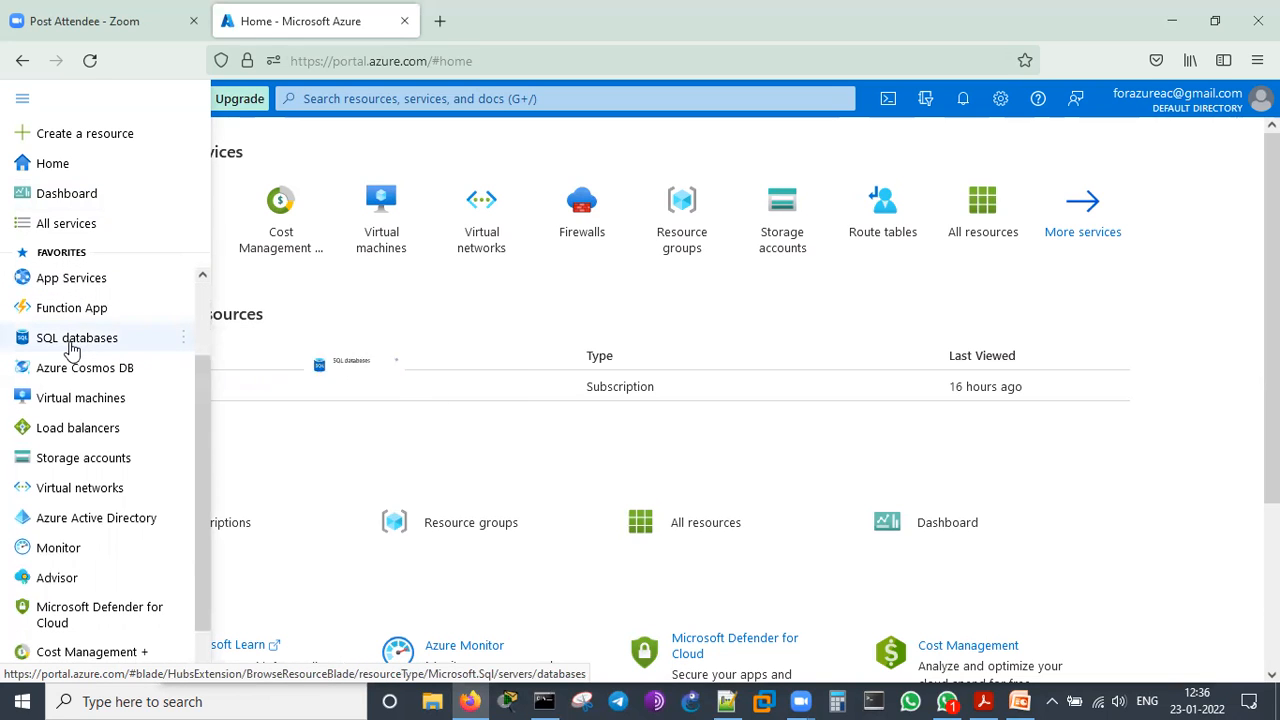
pyautogui.moveTo(95, 376)
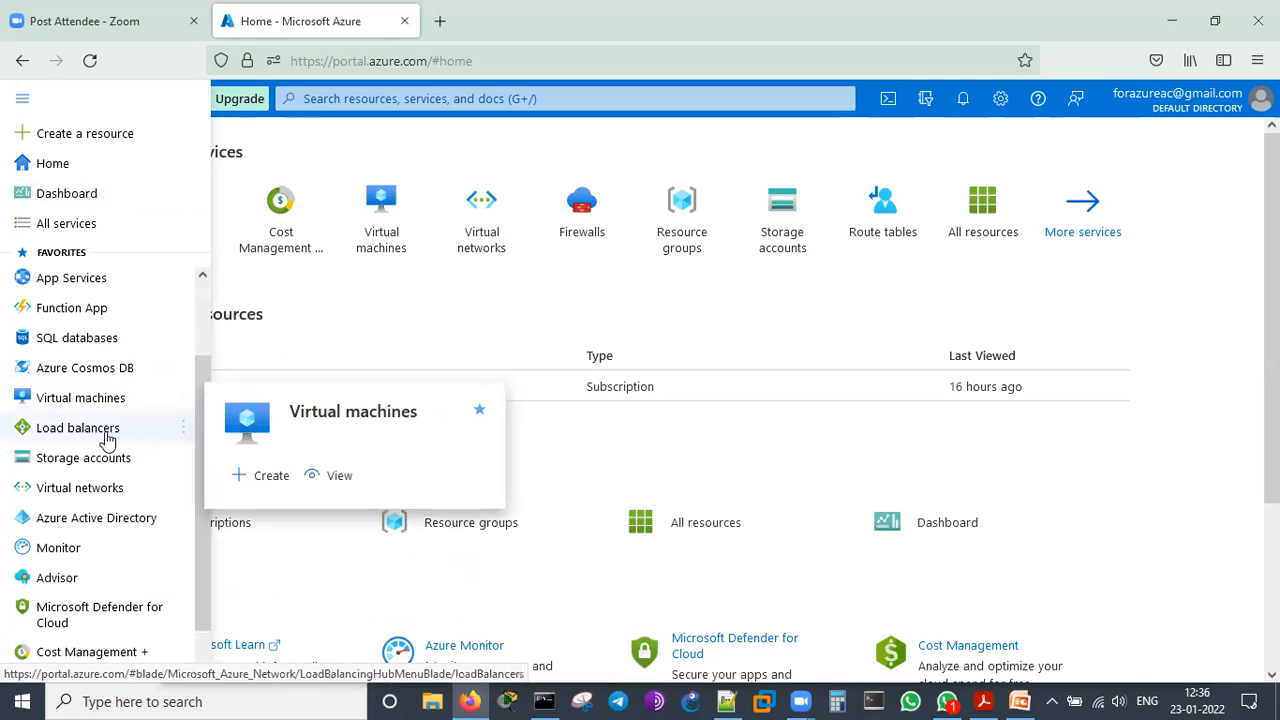
pyautogui.moveTo(107, 440)
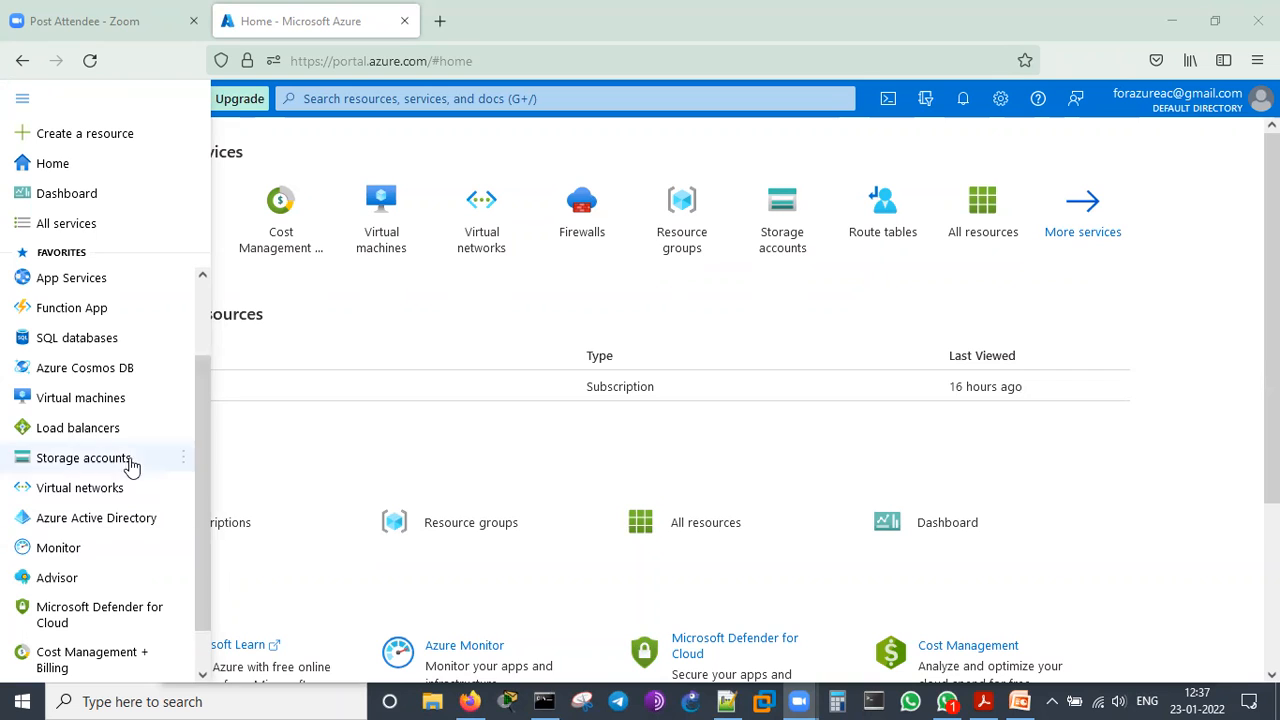
pyautogui.moveTo(115, 466)
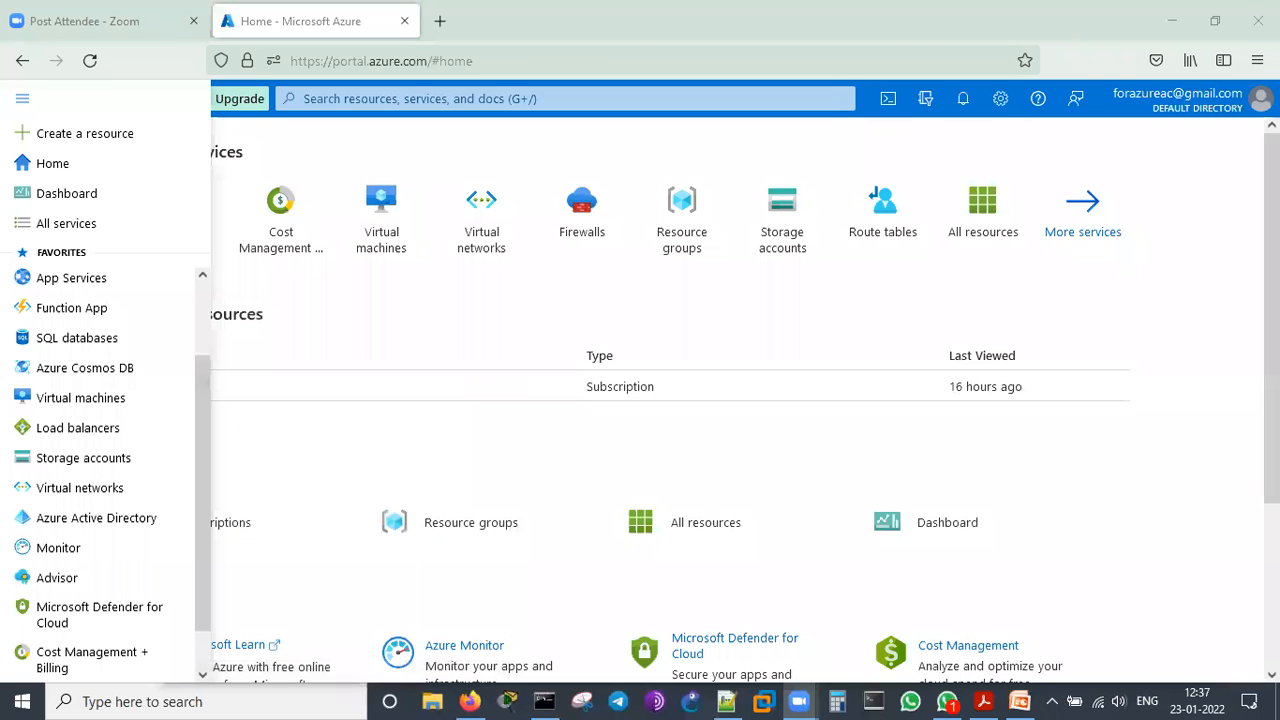
pyautogui.click(983, 336)
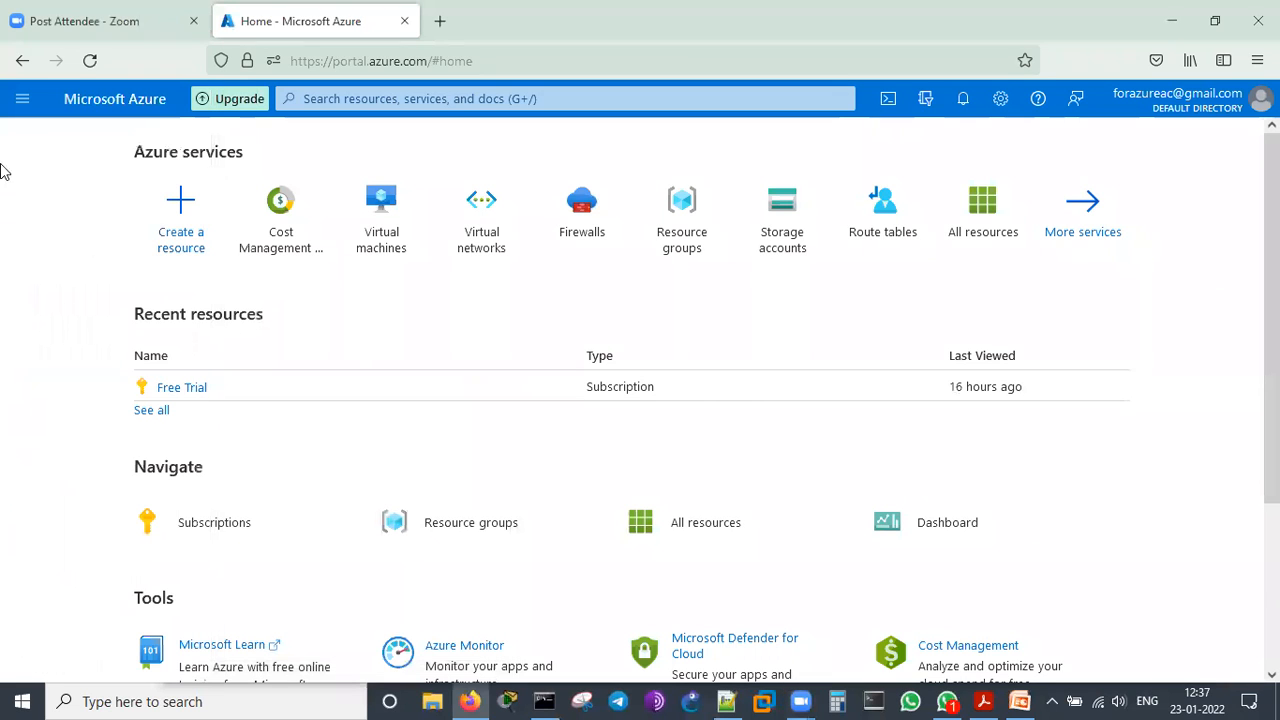
# Examine the summaries of Azure Active Directory, Monitor, Advisor, Microsoft Defender for Cloud and Cost Management + Billing among the favorites
pyautogui.click(21, 104)
pyautogui.scroll(-1, 85, 440)
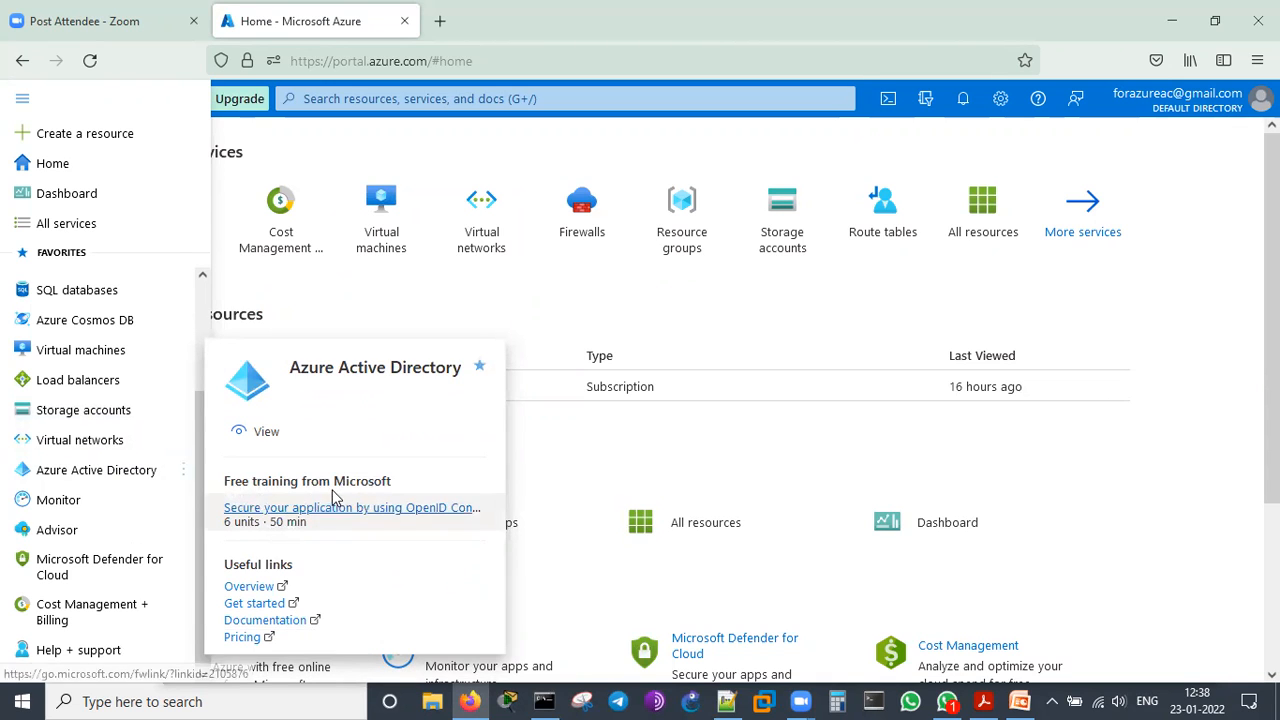
pyautogui.moveTo(69, 513)
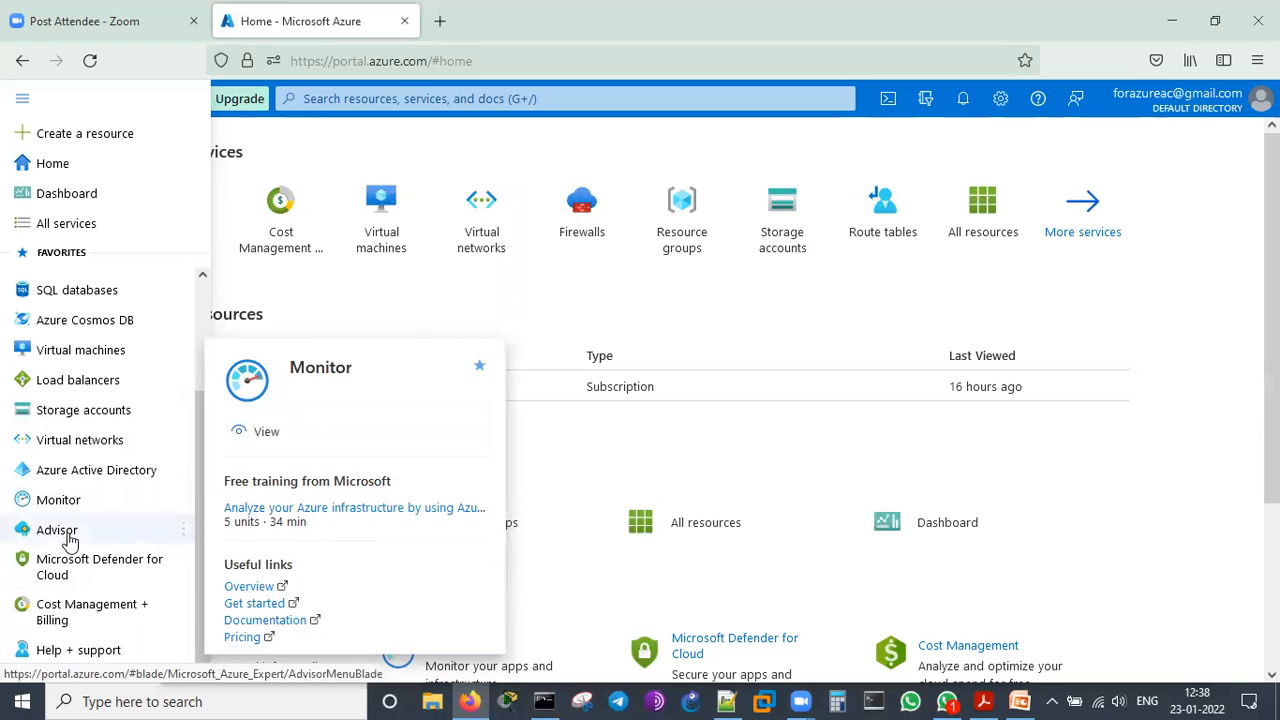
pyautogui.moveTo(69, 540)
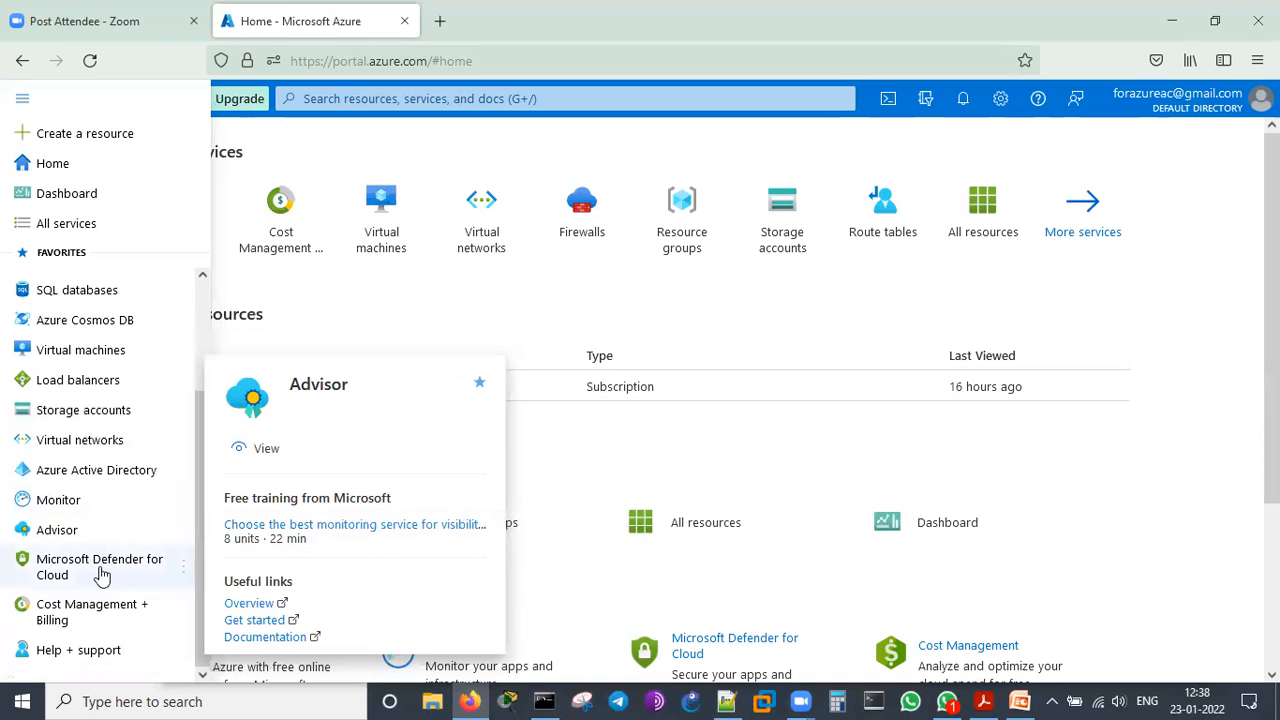
pyautogui.moveTo(101, 573)
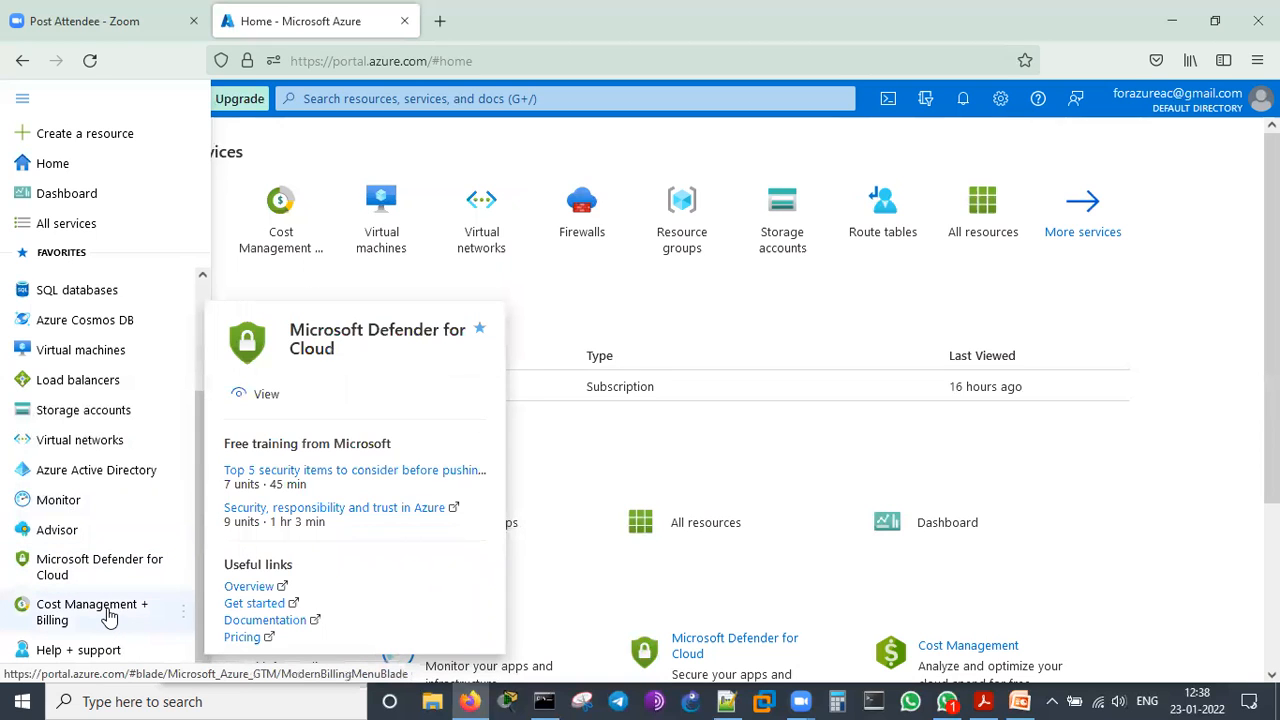
pyautogui.moveTo(110, 616)
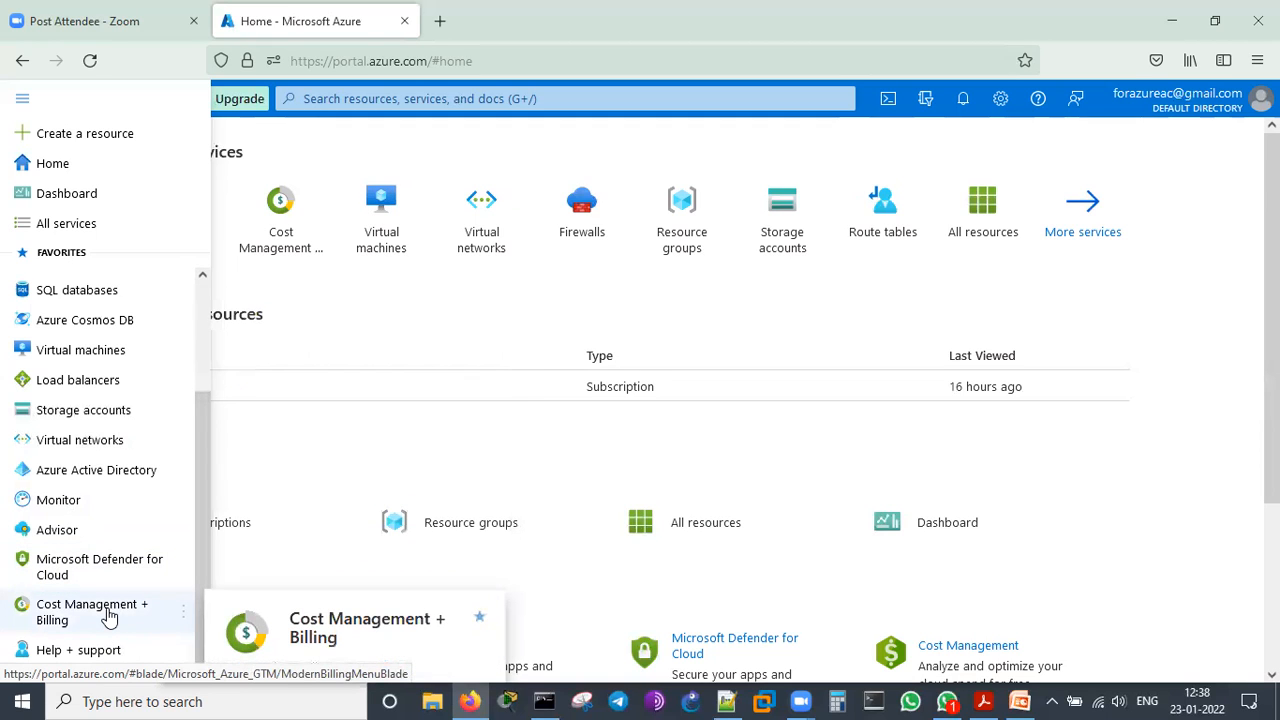
# Open the Cost Management + Billing overview and bring up its list of subscriptions
pyautogui.click(108, 614)
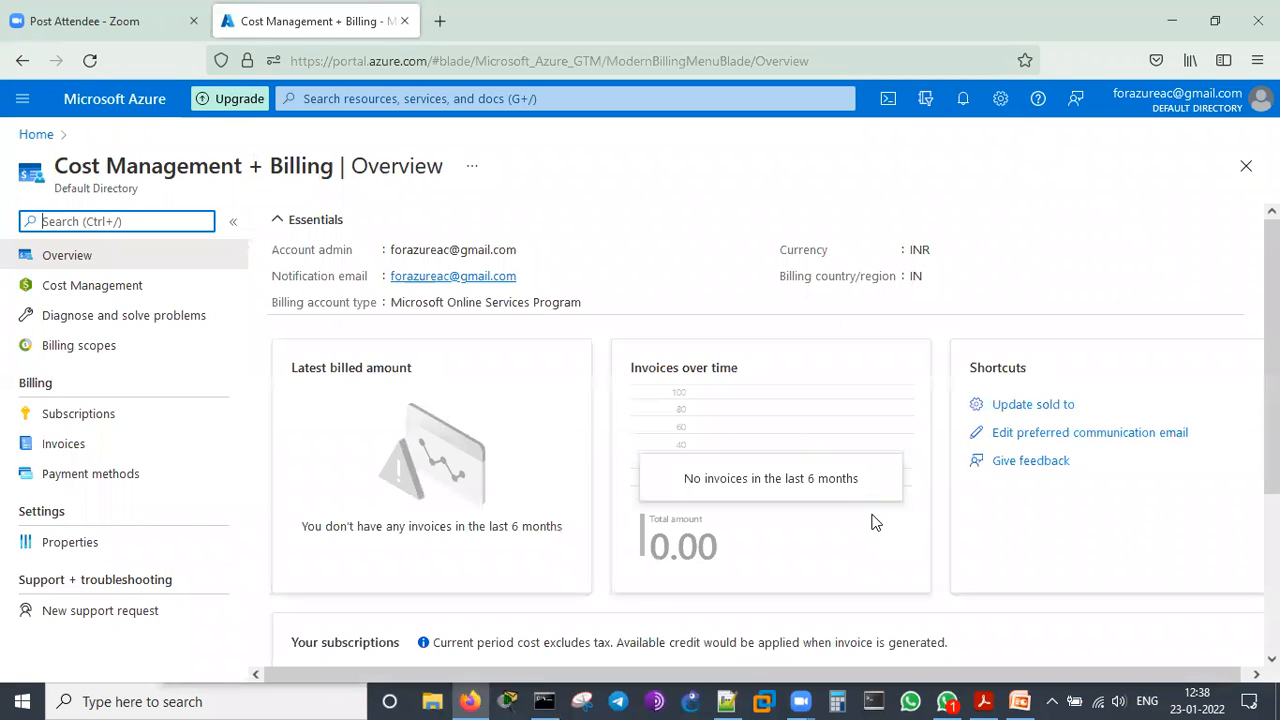
pyautogui.scroll(-3, 920, 380)
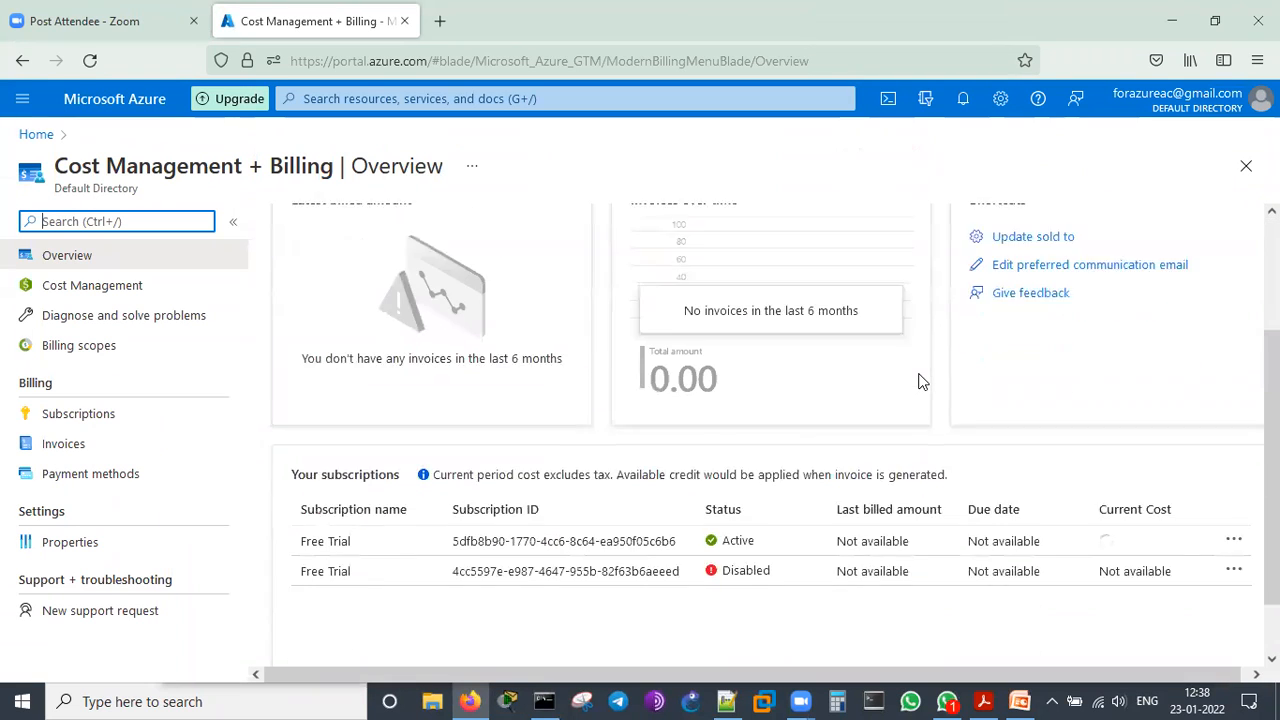
pyautogui.scroll(-1, 920, 380)
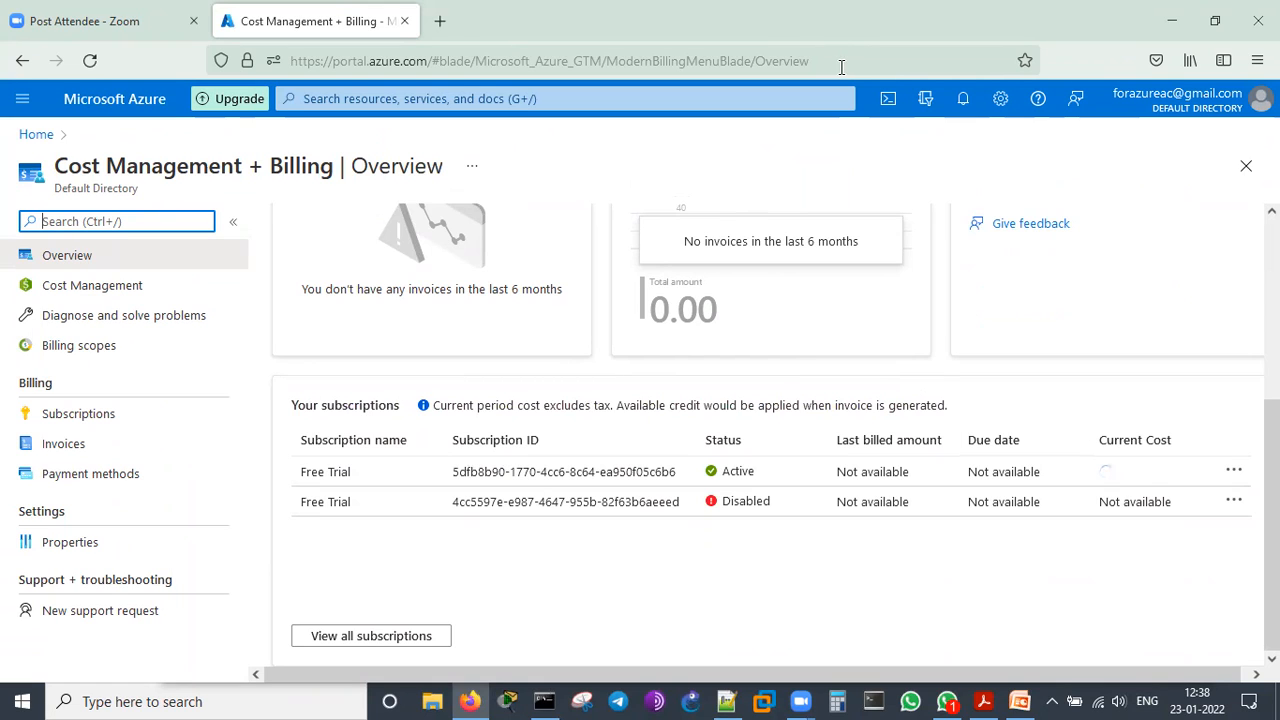
# Annotate the subscription ID, status, last billed amount, due date and current cost in the subscriptions list, and clear the drawings
pyautogui.moveTo(455, 462); pyautogui.dragTo(557, 462)
pyautogui.moveTo(706, 457); pyautogui.dragTo(760, 457)
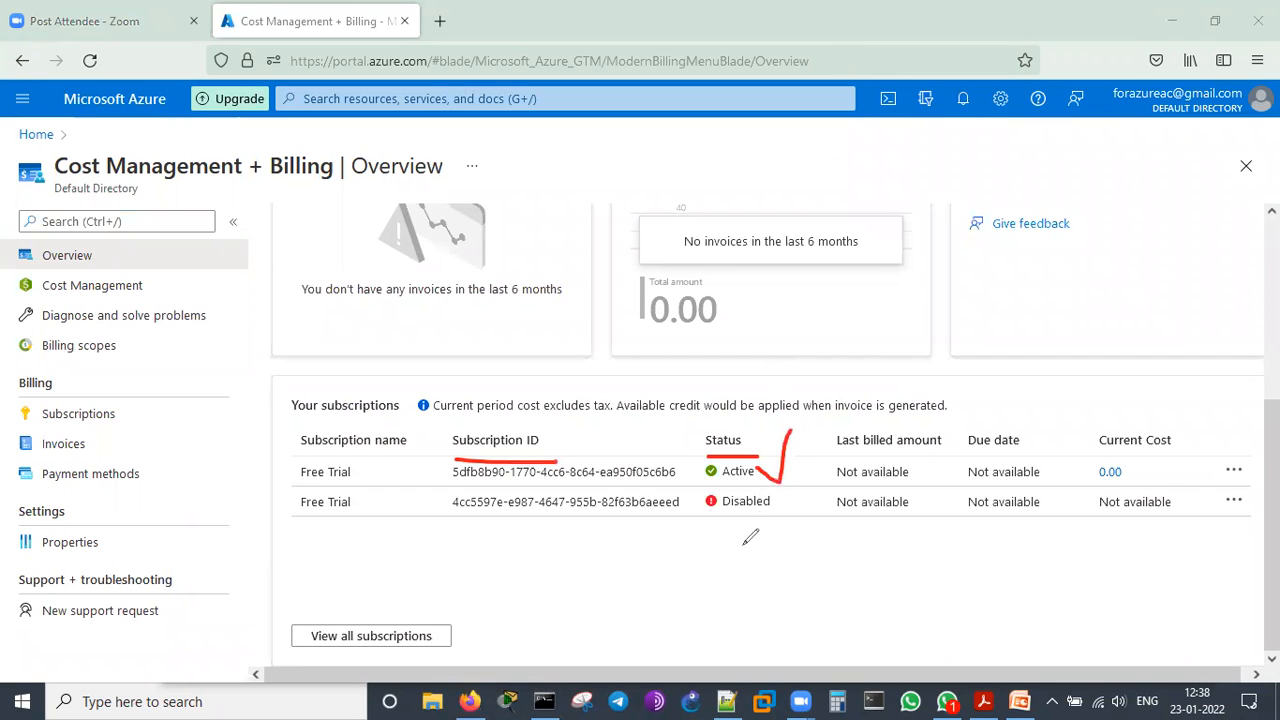
pyautogui.moveTo(745, 505); pyautogui.dragTo(790, 526)
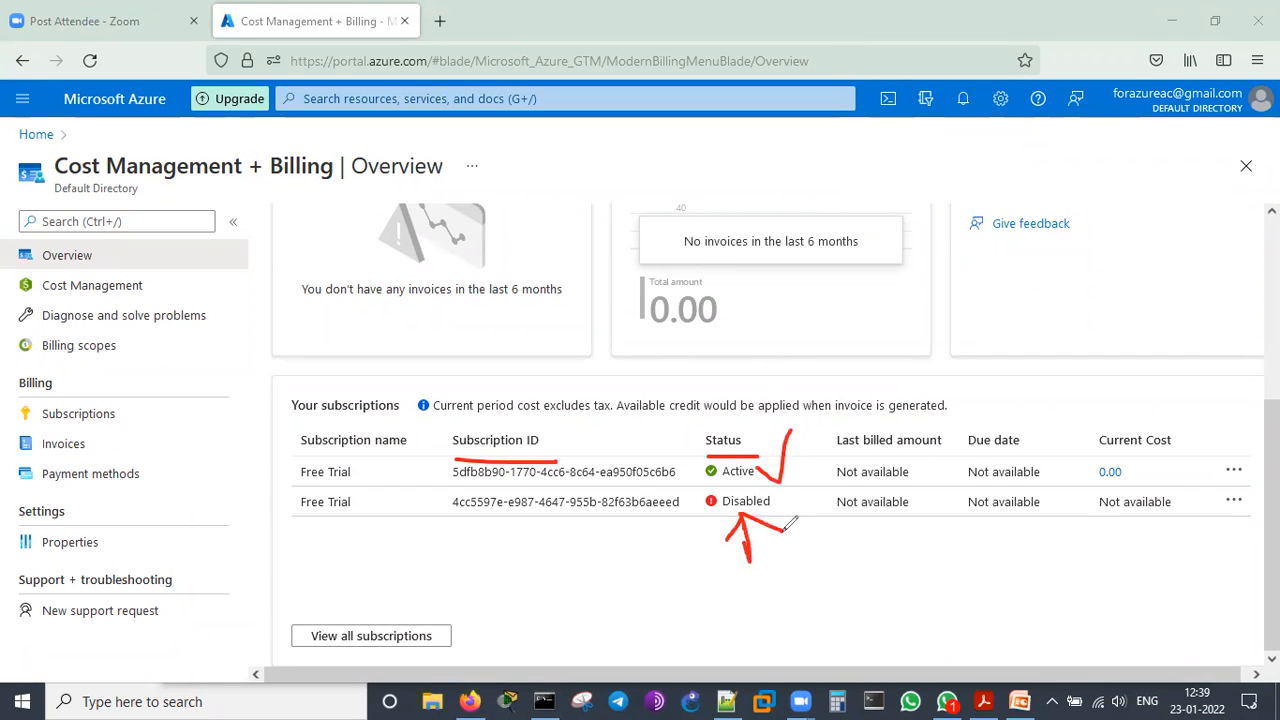
pyautogui.click(911, 458)
pyautogui.moveTo(921, 468); pyautogui.dragTo(947, 408)
pyautogui.moveTo(907, 461); pyautogui.dragTo(920, 468)
pyautogui.moveTo(1053, 455); pyautogui.dragTo(1060, 447)
pyautogui.moveTo(1073, 419); pyautogui.dragTo(1090, 399)
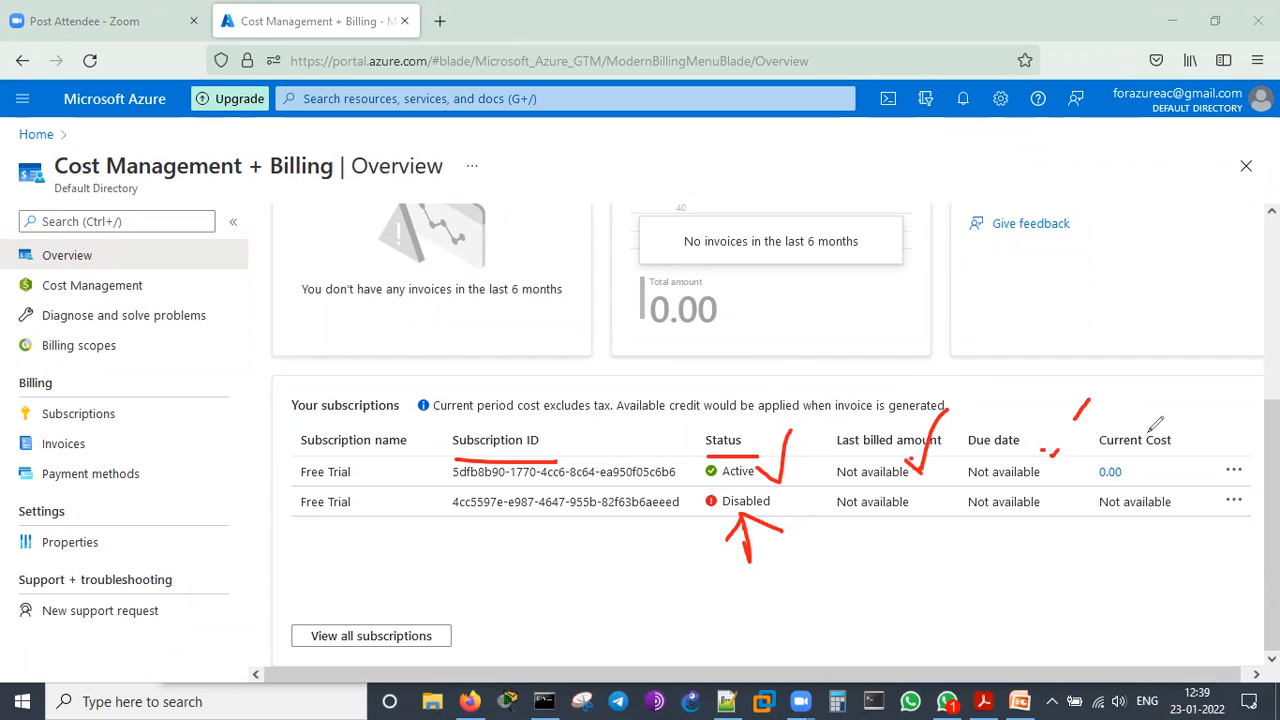
pyautogui.moveTo(1130, 459); pyautogui.dragTo(1129, 458)
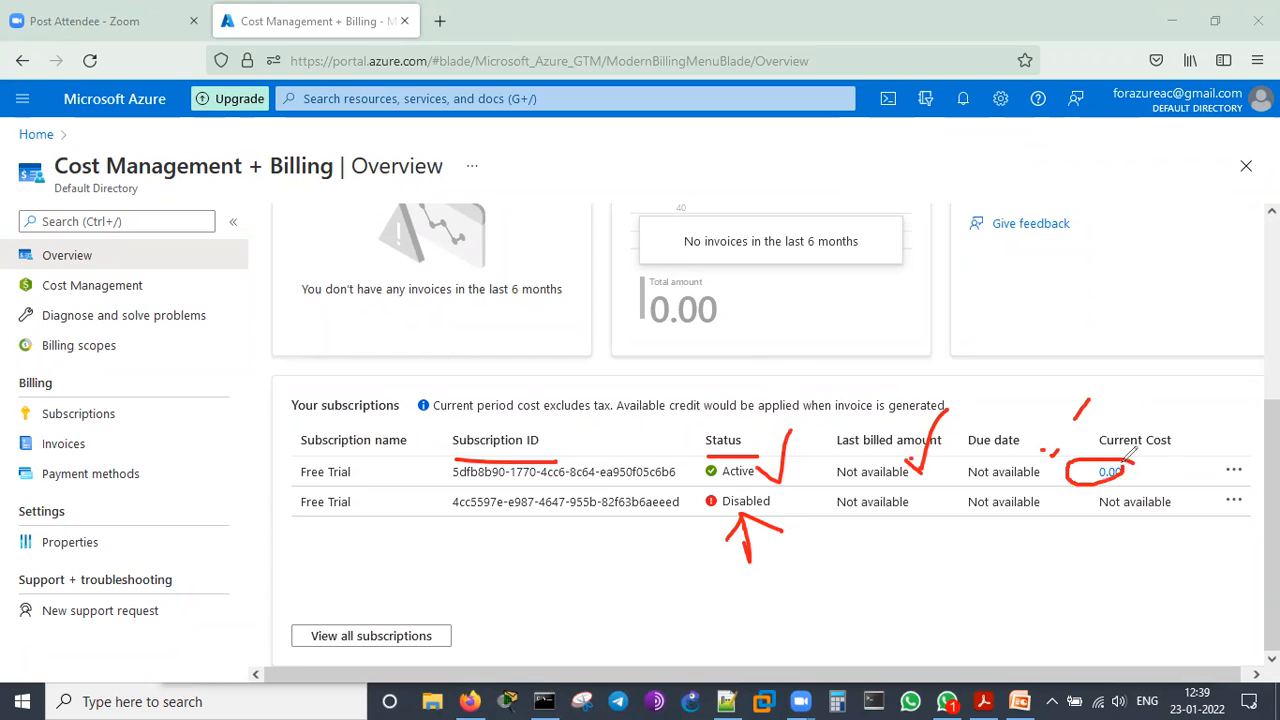
pyautogui.click(1004, 106)
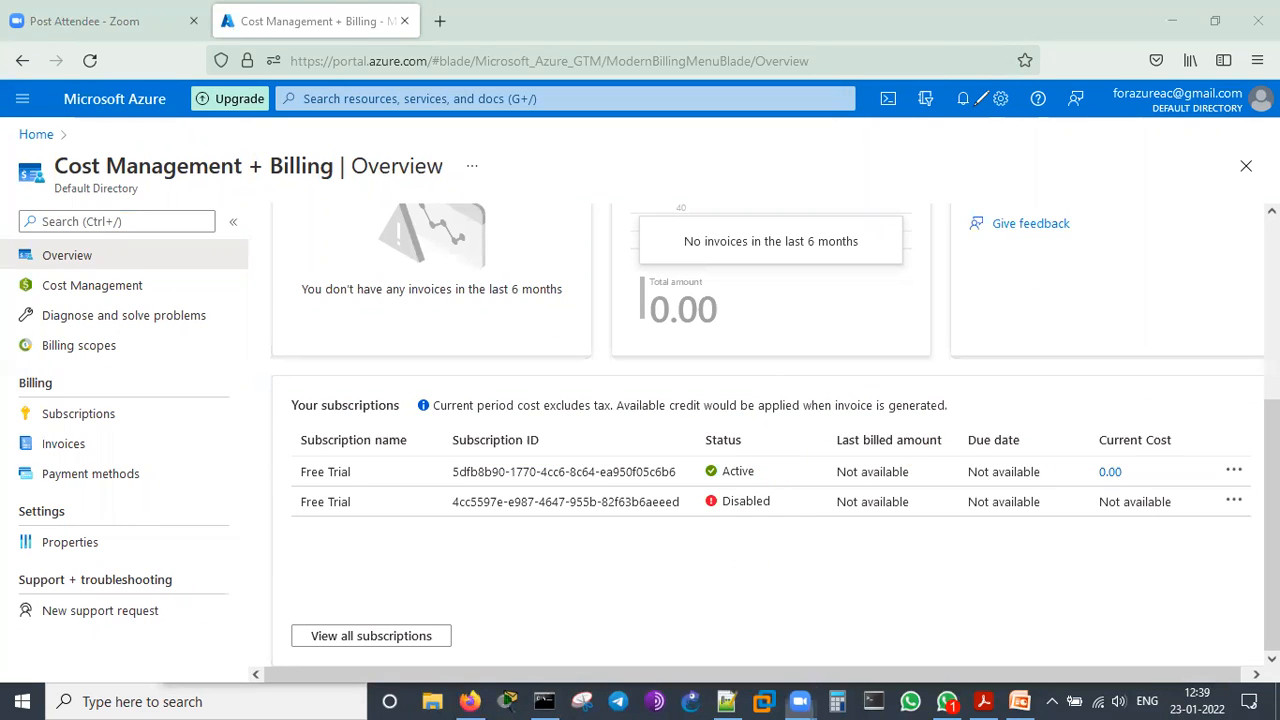
# Open the active Free Trial subscription and annotate its essentials, including the offer and offer ID
pyautogui.click(344, 478)
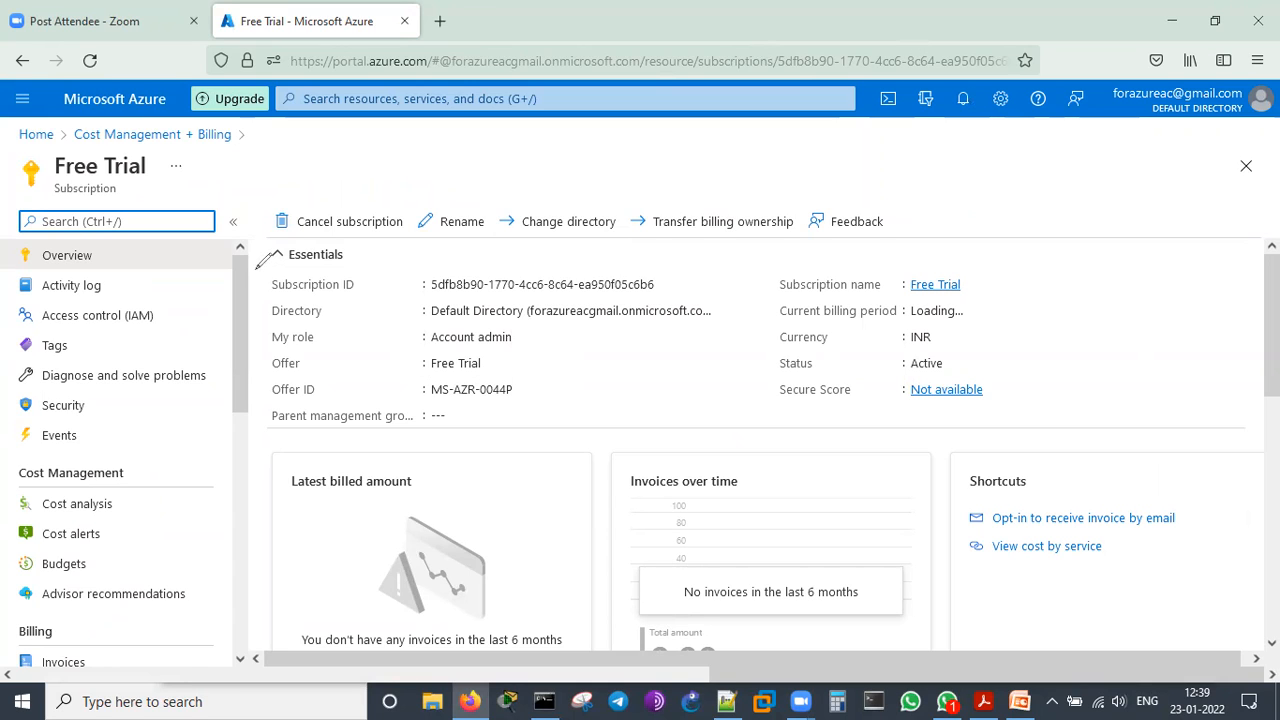
pyautogui.moveTo(250, 270); pyautogui.dragTo(280, 262)
pyautogui.moveTo(243, 308); pyautogui.dragTo(277, 295)
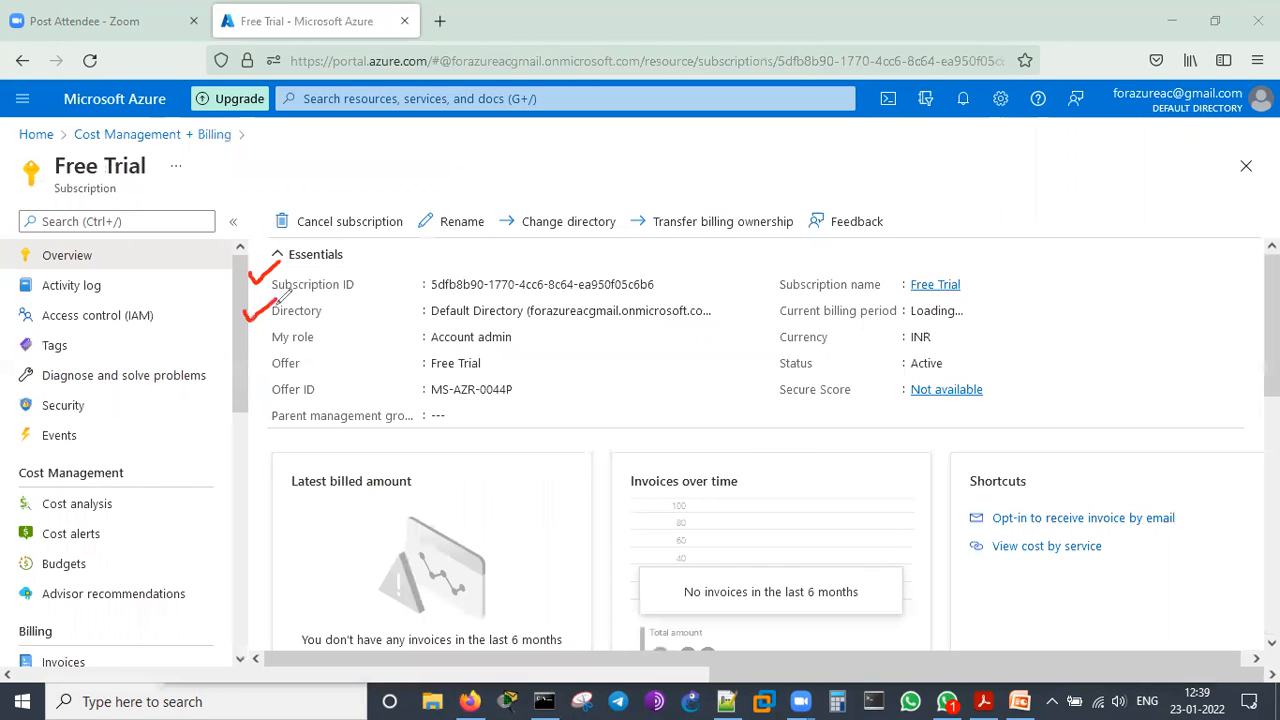
pyautogui.moveTo(251, 342)
pyautogui.mouseDown()
pyautogui.moveTo(259, 352)
pyautogui.moveTo(280, 330)
pyautogui.mouseUp()
pyautogui.moveTo(535, 337); pyautogui.dragTo(575, 336)
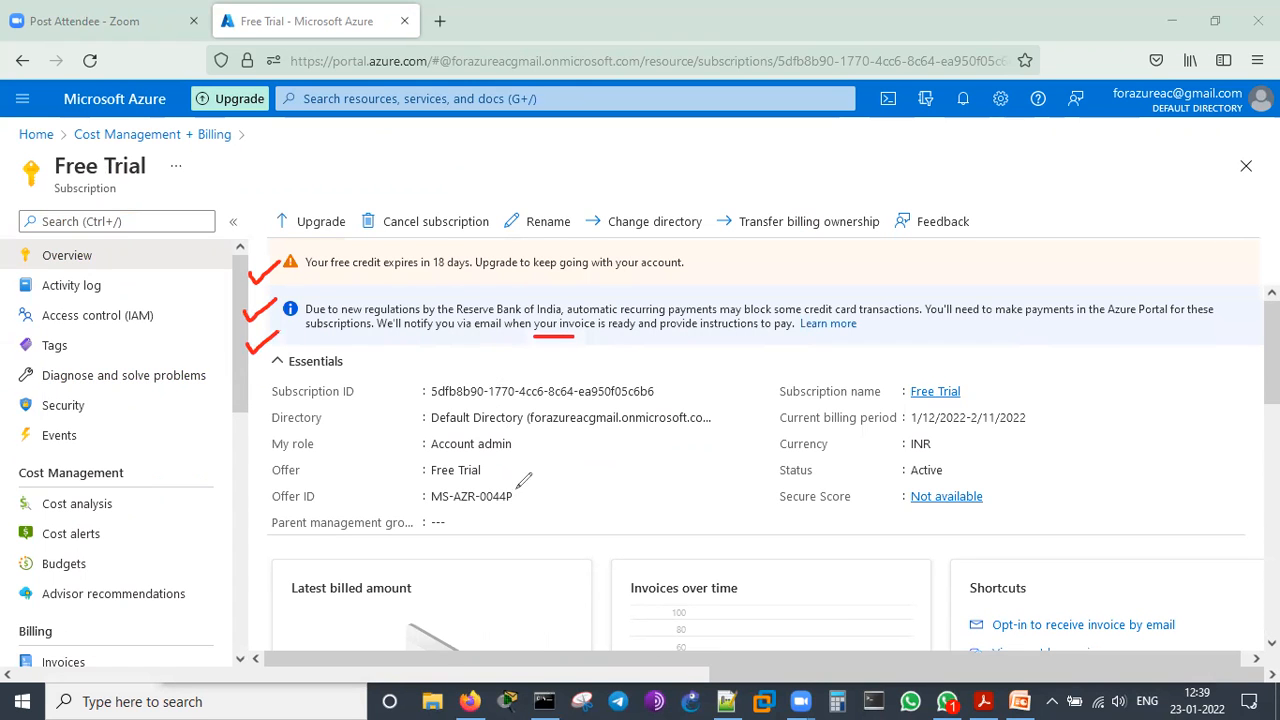
pyautogui.moveTo(499, 469)
pyautogui.mouseDown()
pyautogui.moveTo(548, 464)
pyautogui.moveTo(605, 481)
pyautogui.moveTo(562, 512)
pyautogui.mouseUp()
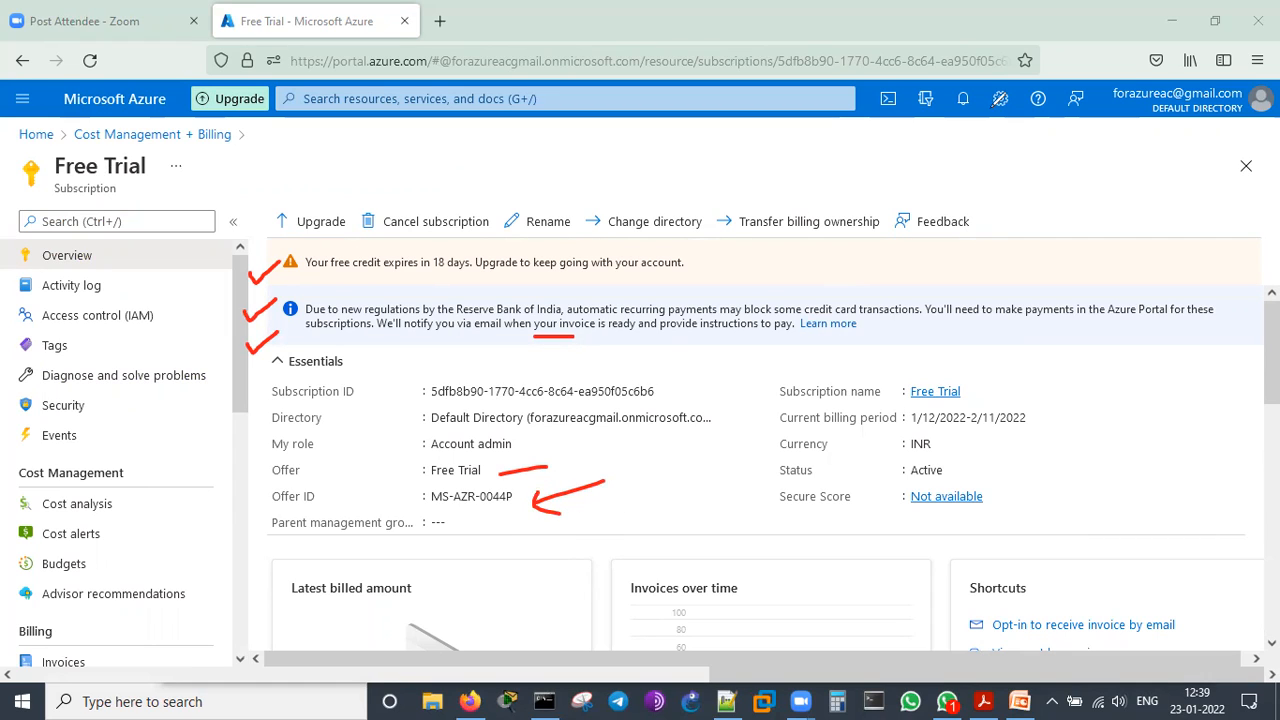
pyautogui.click(932, 224)
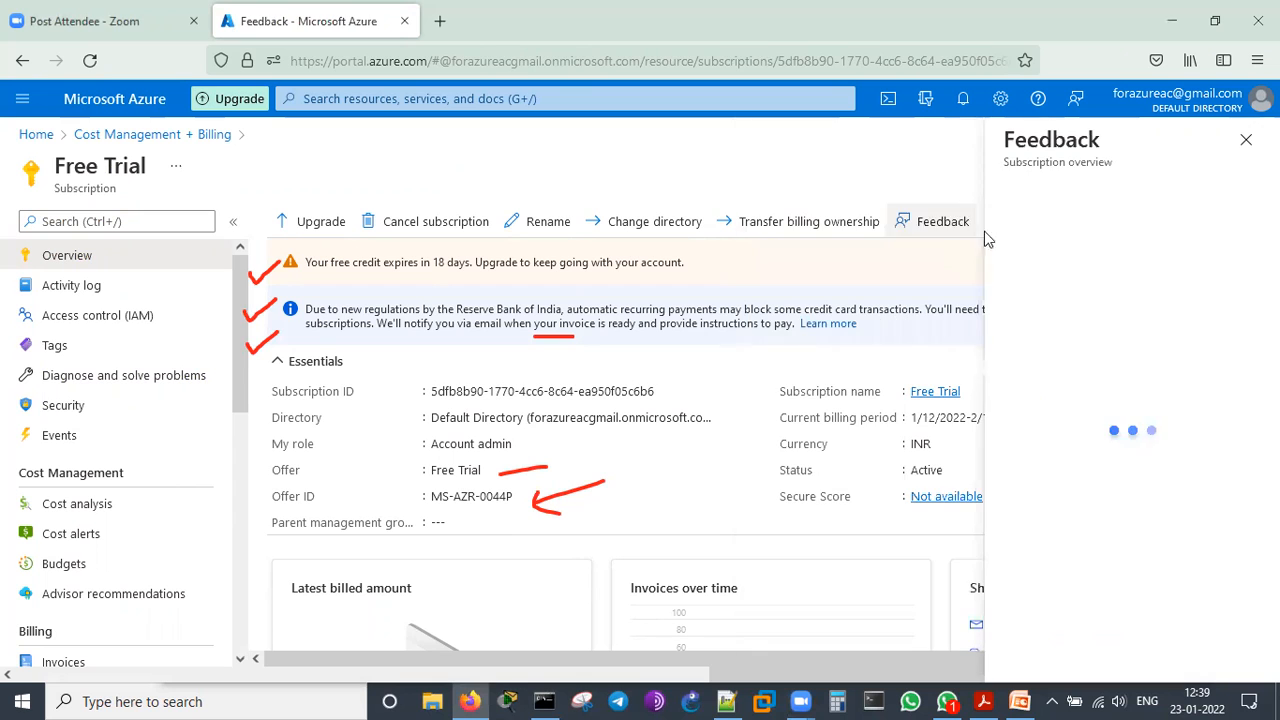
pyautogui.click(1246, 139)
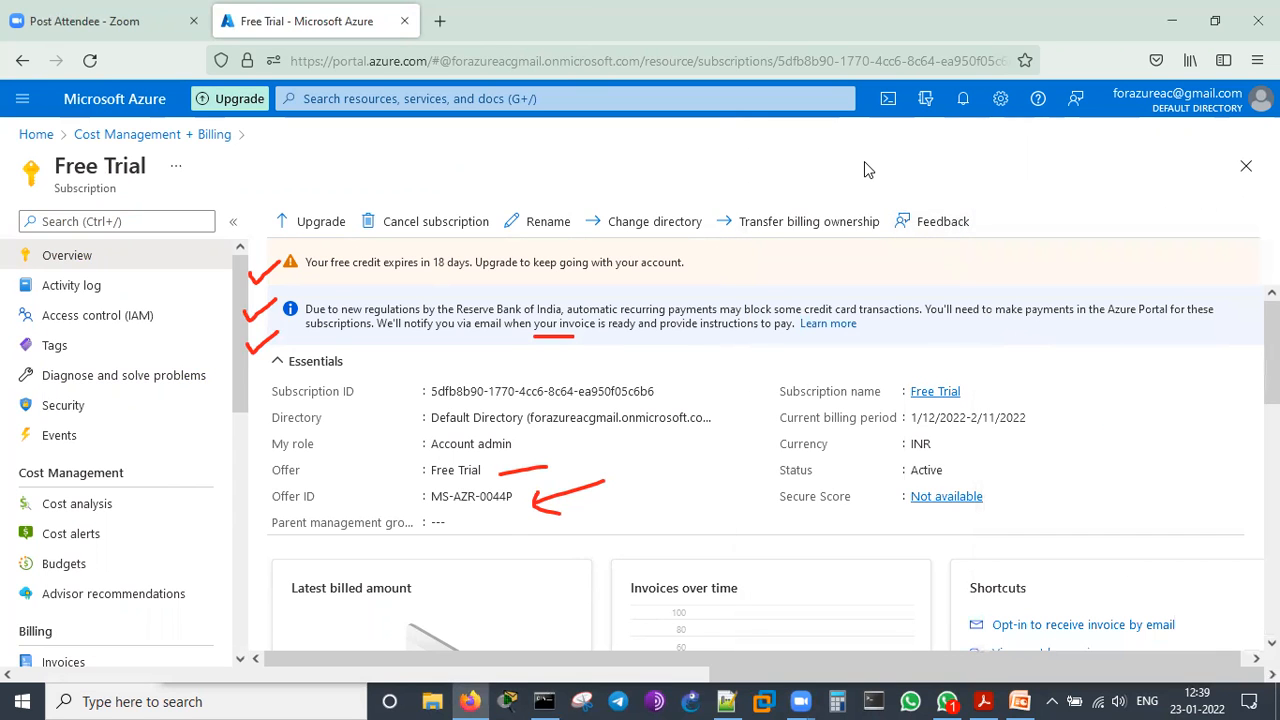
# Enlarge the subscription page to 120% and draw a tick mark beside the subscription name
pyautogui.hotkey('ctrl', '+')
pyautogui.hotkey('ctrl', '+')
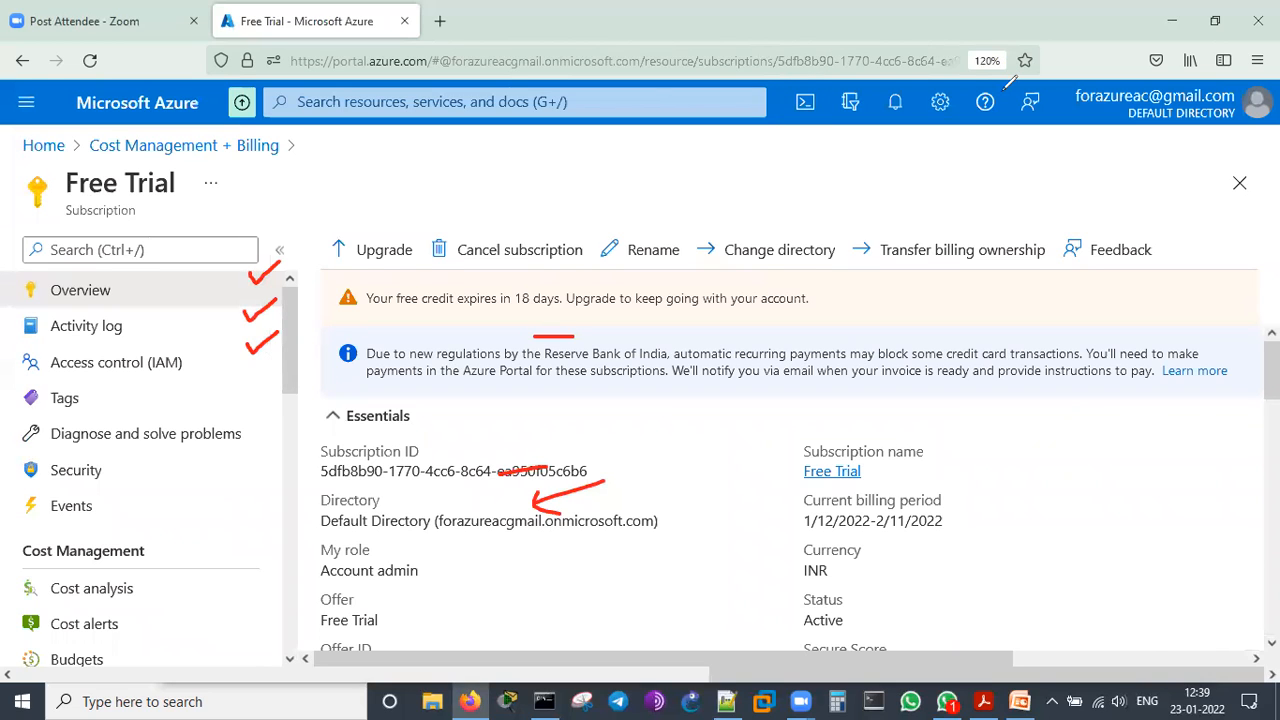
pyautogui.moveTo(885, 468); pyautogui.dragTo(952, 425)
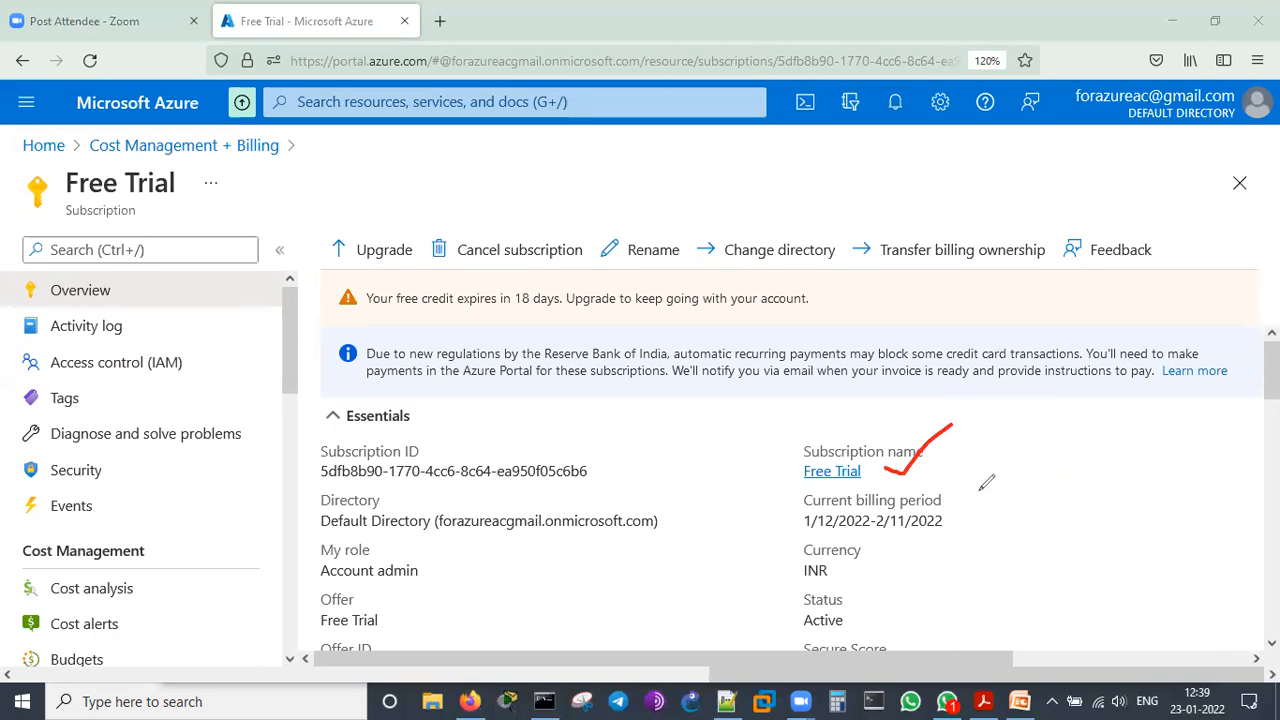
# Mark the current billing period and the currency in the subscription essentials, and clear the drawings
pyautogui.moveTo(959, 507); pyautogui.dragTo(1005, 476)
pyautogui.moveTo(802, 538); pyautogui.dragTo(924, 529)
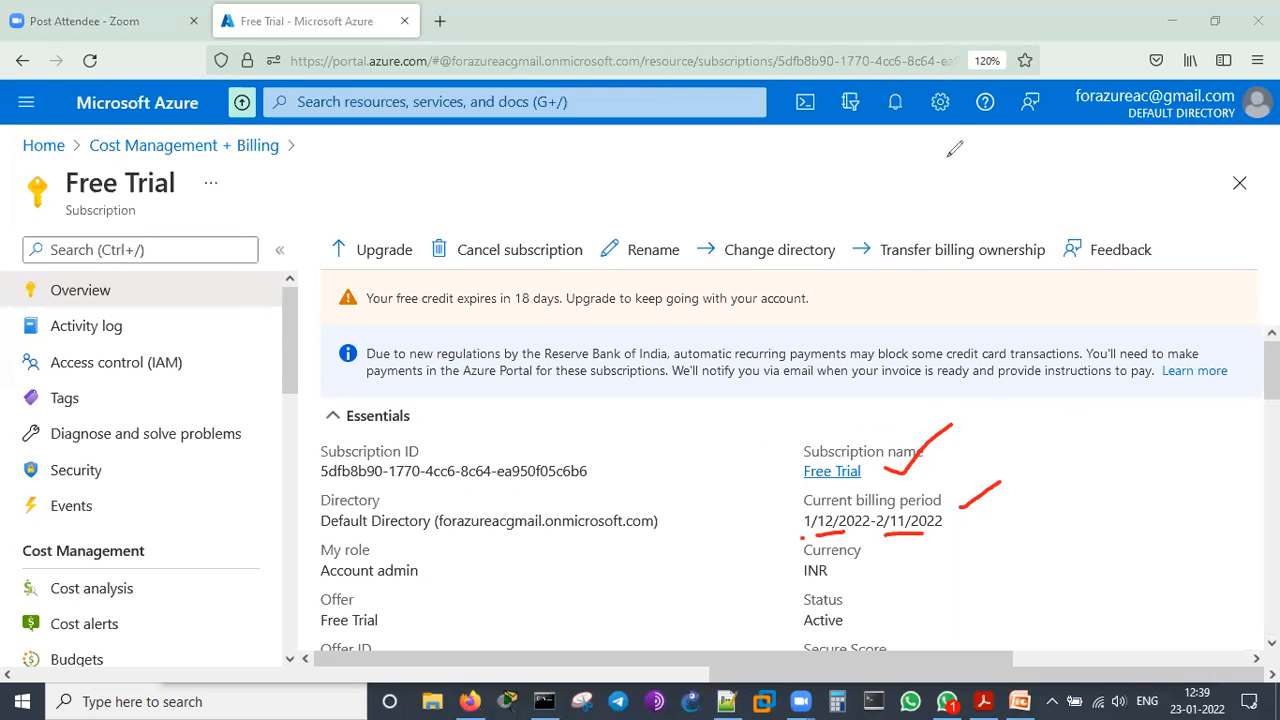
pyautogui.moveTo(948, 550)
pyautogui.mouseDown()
pyautogui.moveTo(841, 573)
pyautogui.moveTo(876, 584)
pyautogui.mouseUp()
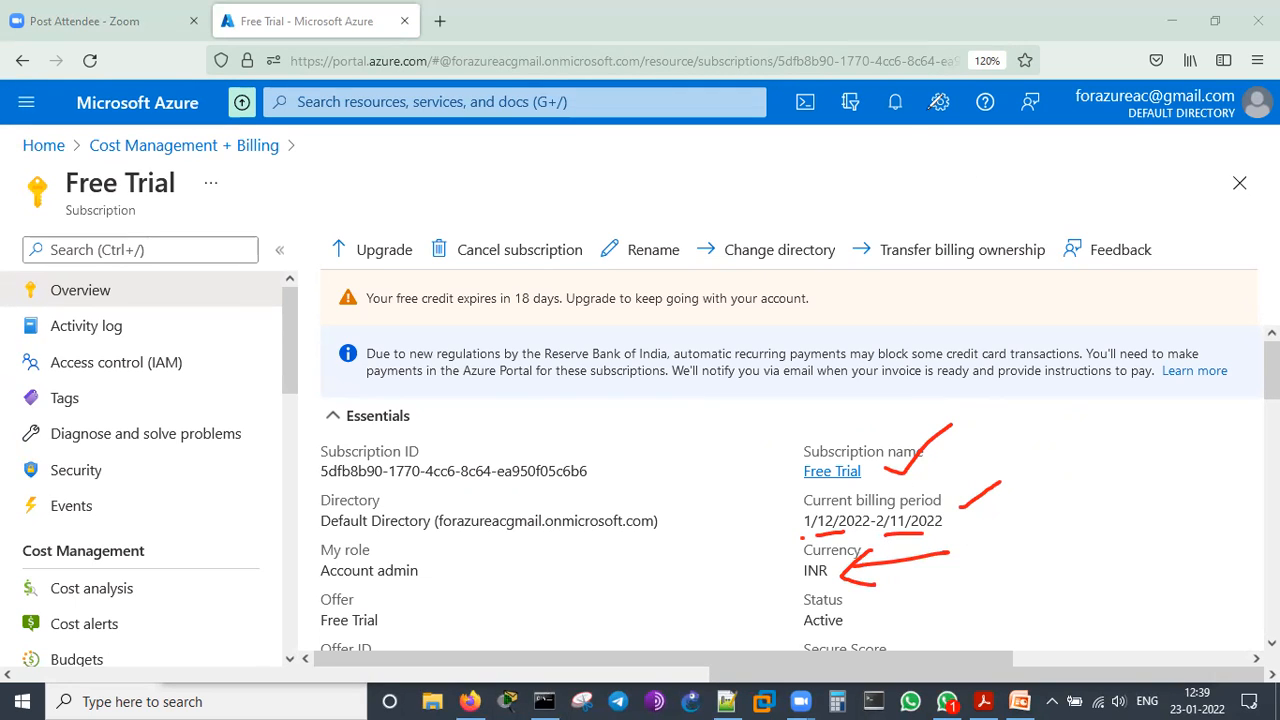
pyautogui.click(931, 109)
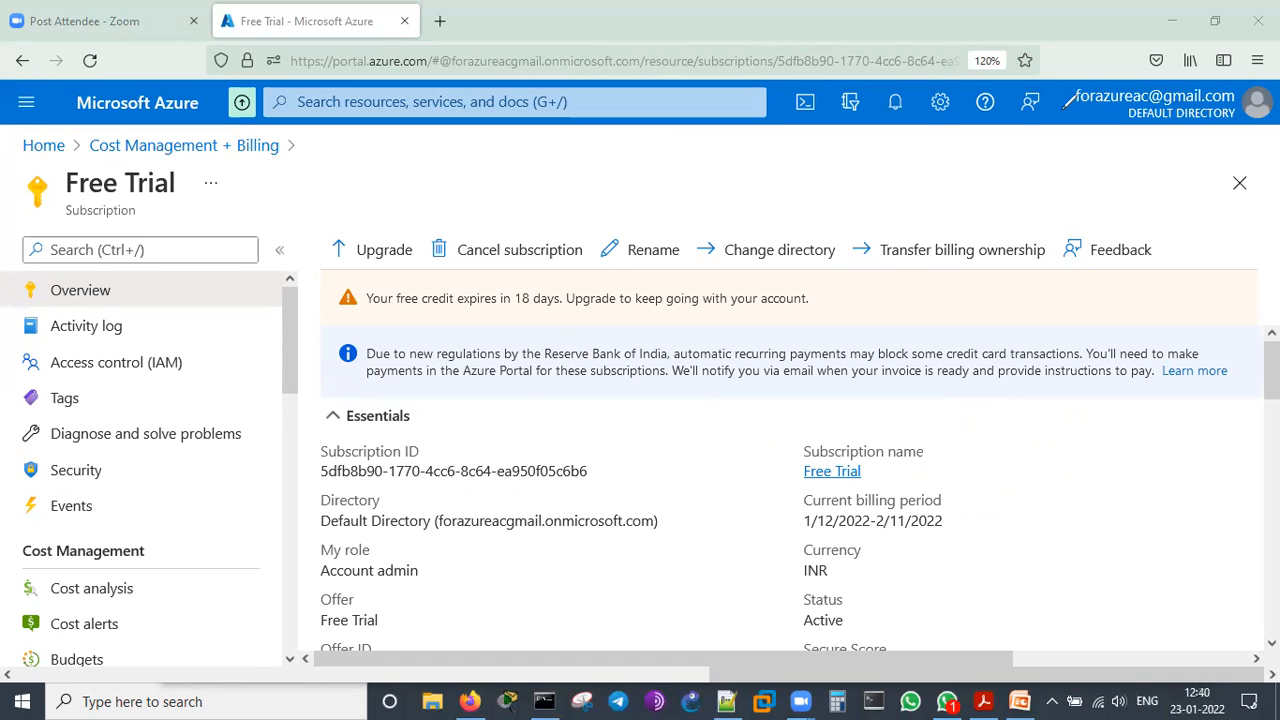
# Examine the rest of the Free Trial overview, including the billing and credit charts, top free services by usage and Azure Defender coverage
pyautogui.scroll(-2, 1065, 552)
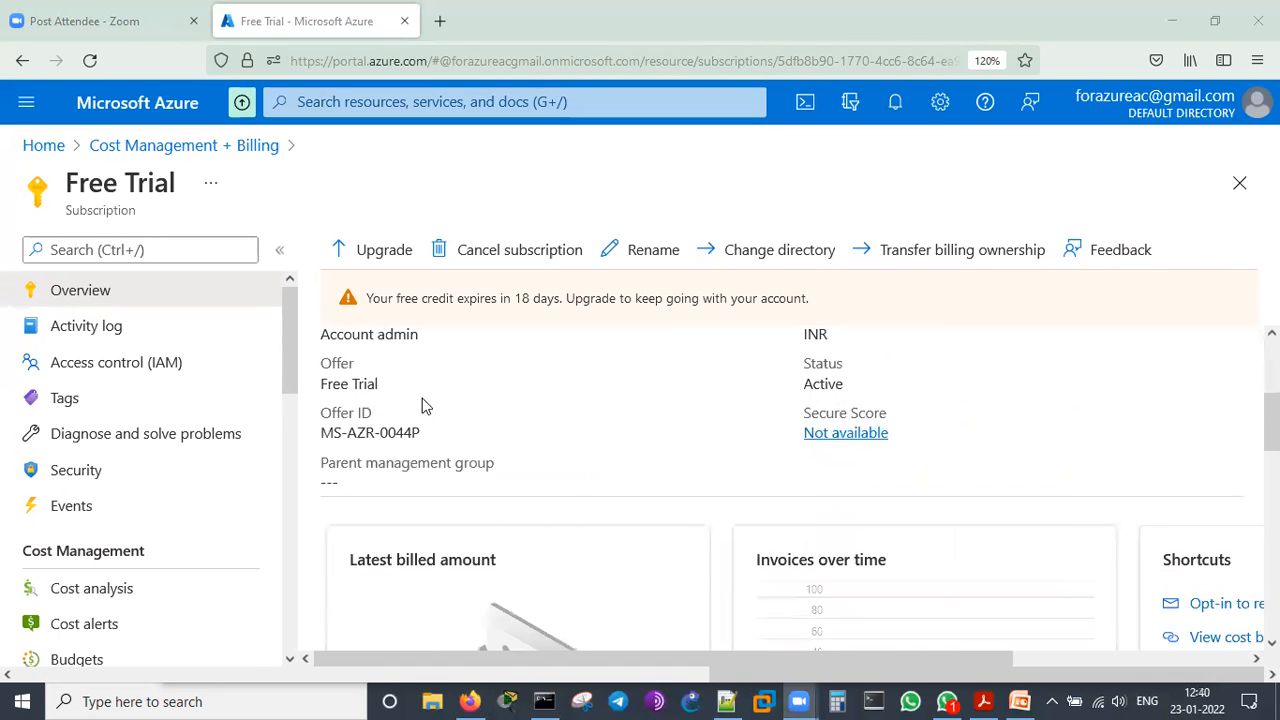
pyautogui.scroll(1, 447, 421)
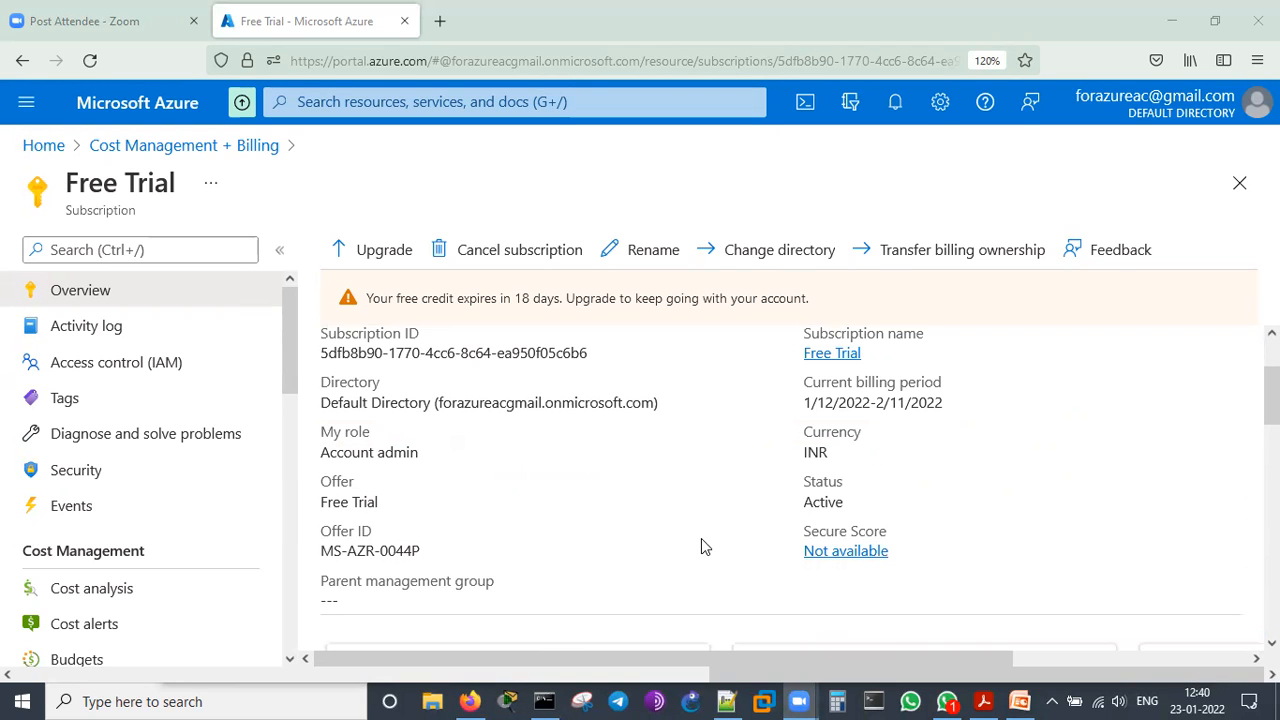
pyautogui.scroll(-4, 701, 540)
pyautogui.scroll(-5, 703, 552)
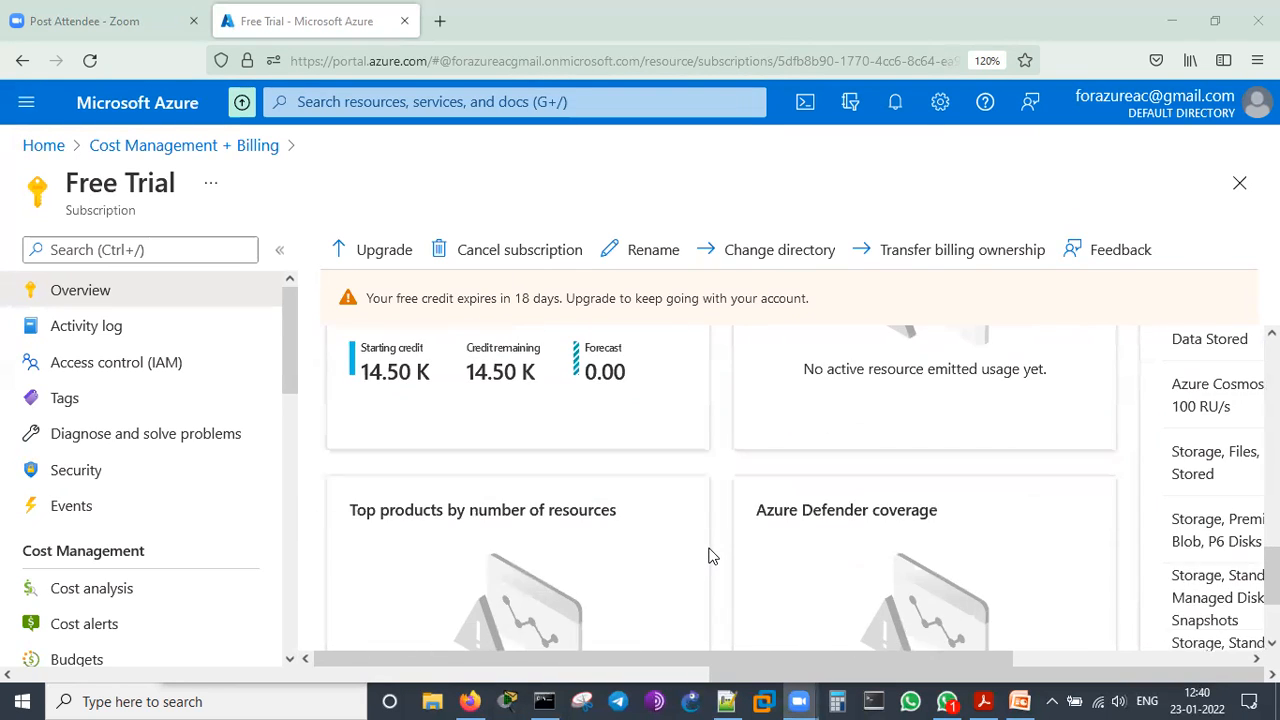
pyautogui.scroll(1, 708, 556)
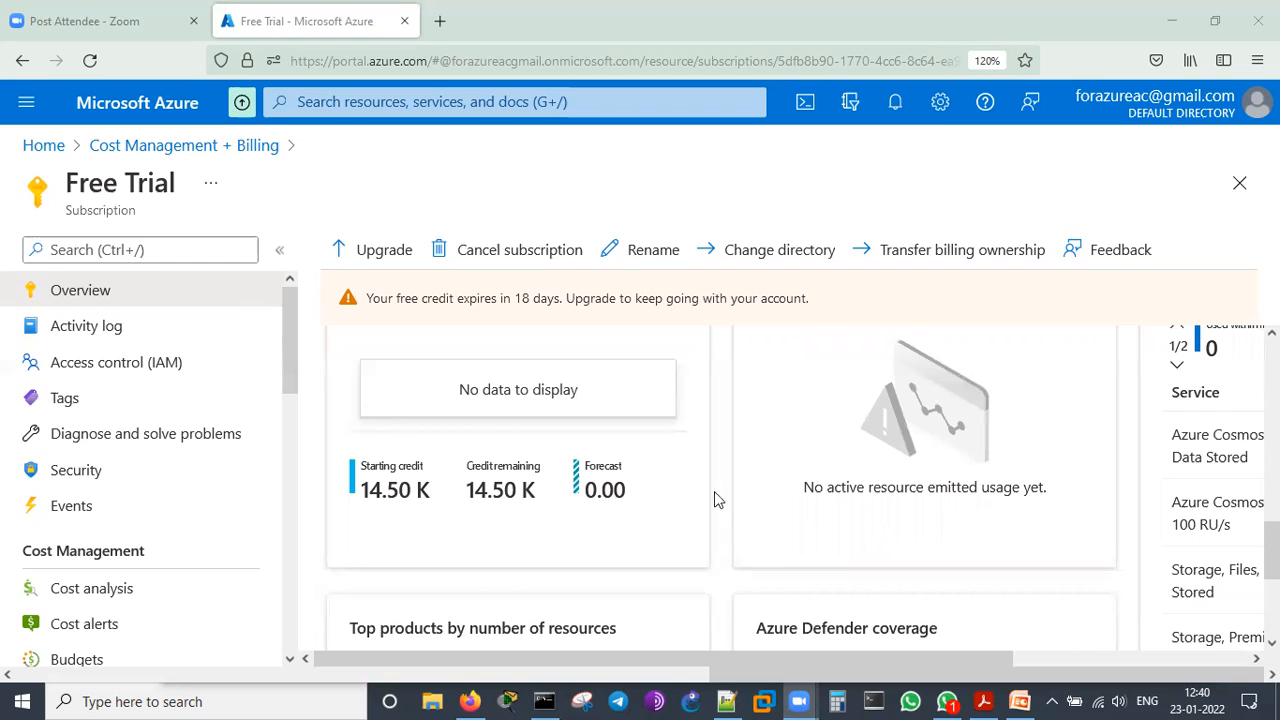
pyautogui.moveTo(668, 660); pyautogui.dragTo(918, 634)
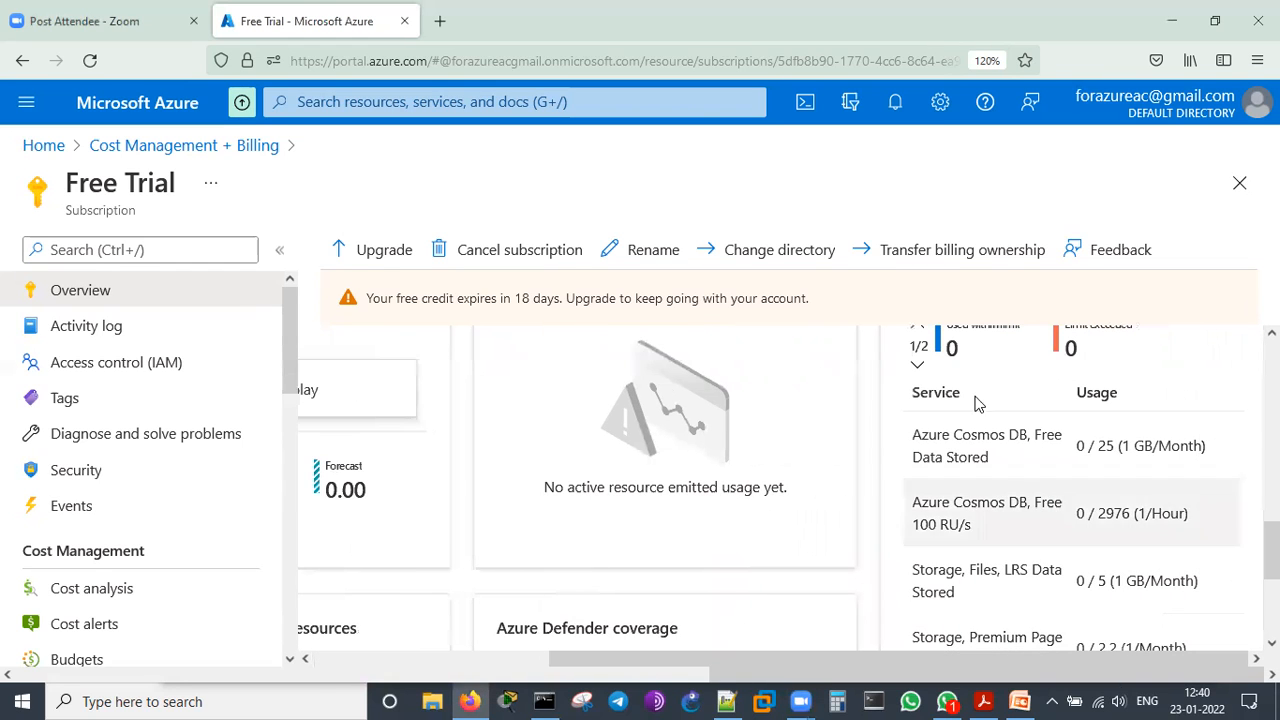
pyautogui.scroll(2, 1042, 464)
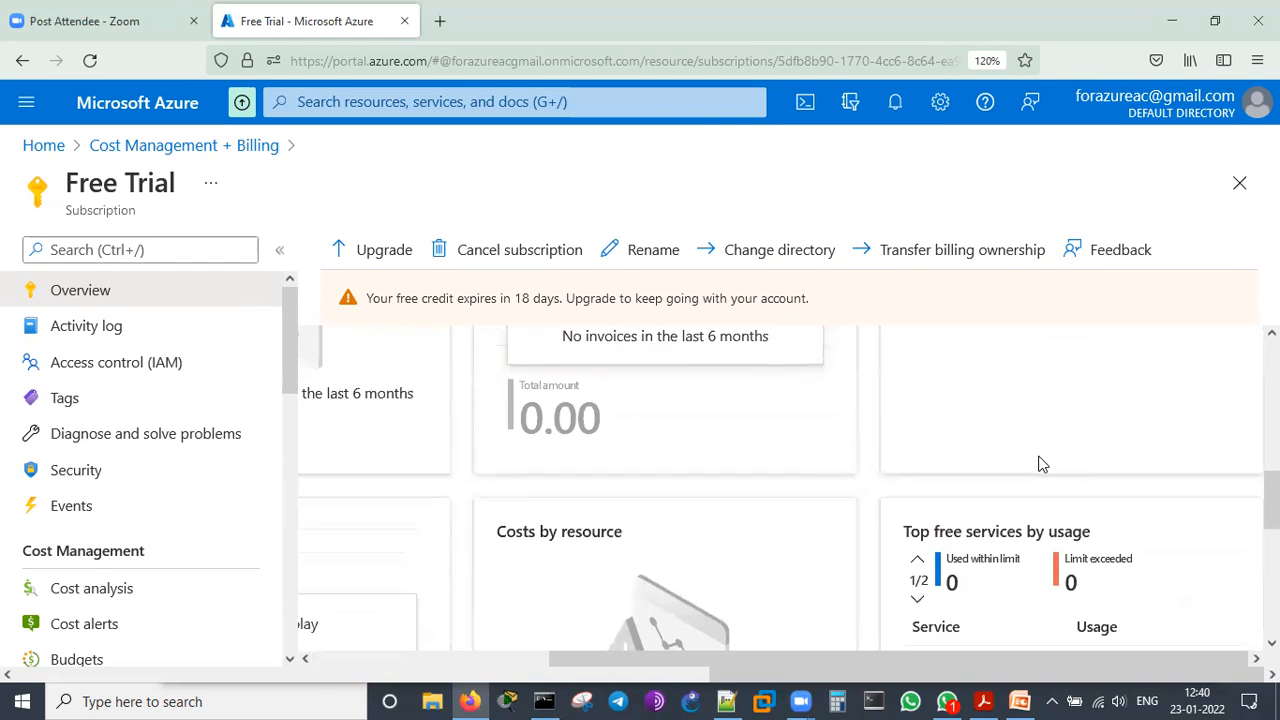
pyautogui.scroll(-2, 1042, 464)
pyautogui.scroll(-2, 1042, 464)
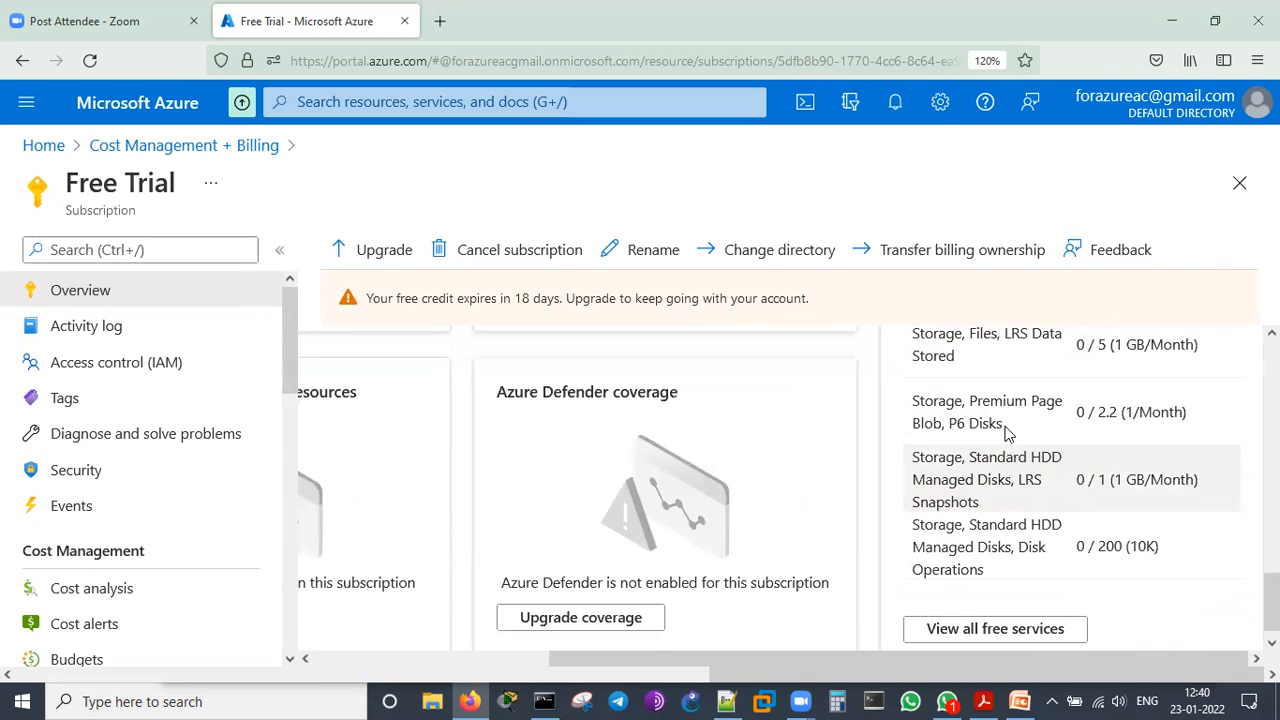
pyautogui.scroll(-1, 993, 432)
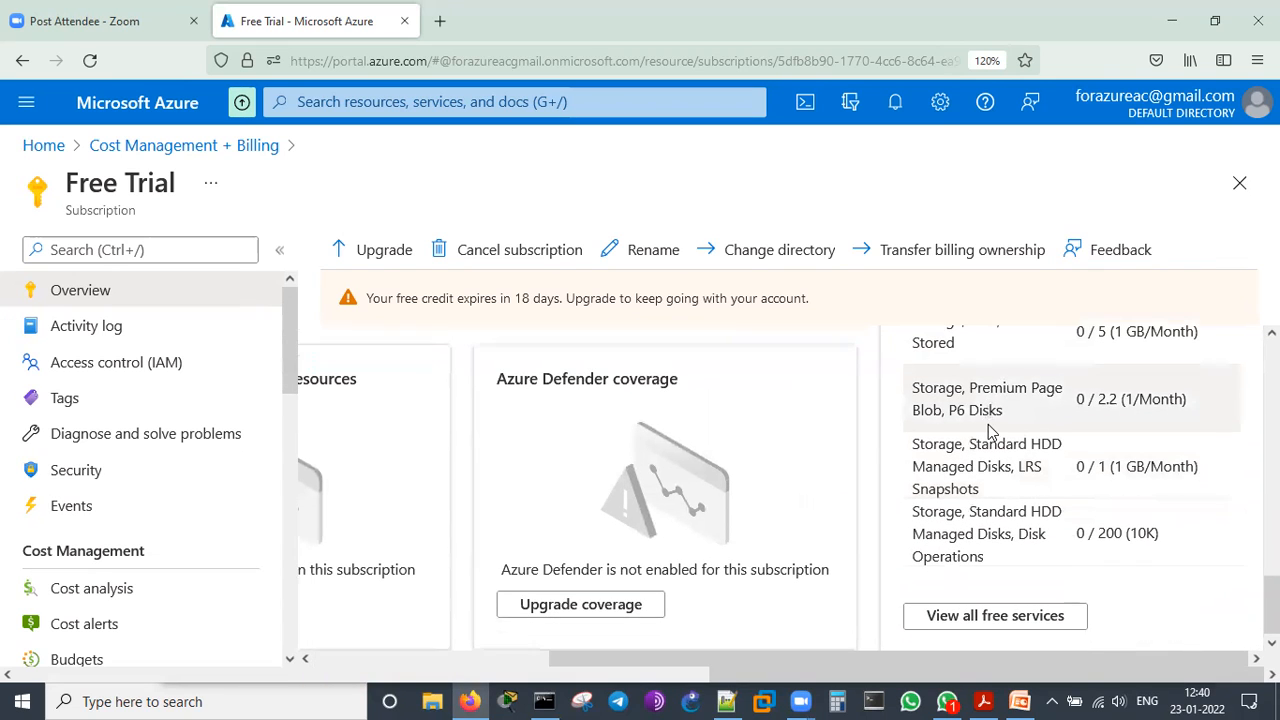
pyautogui.moveTo(640, 660); pyautogui.dragTo(494, 662)
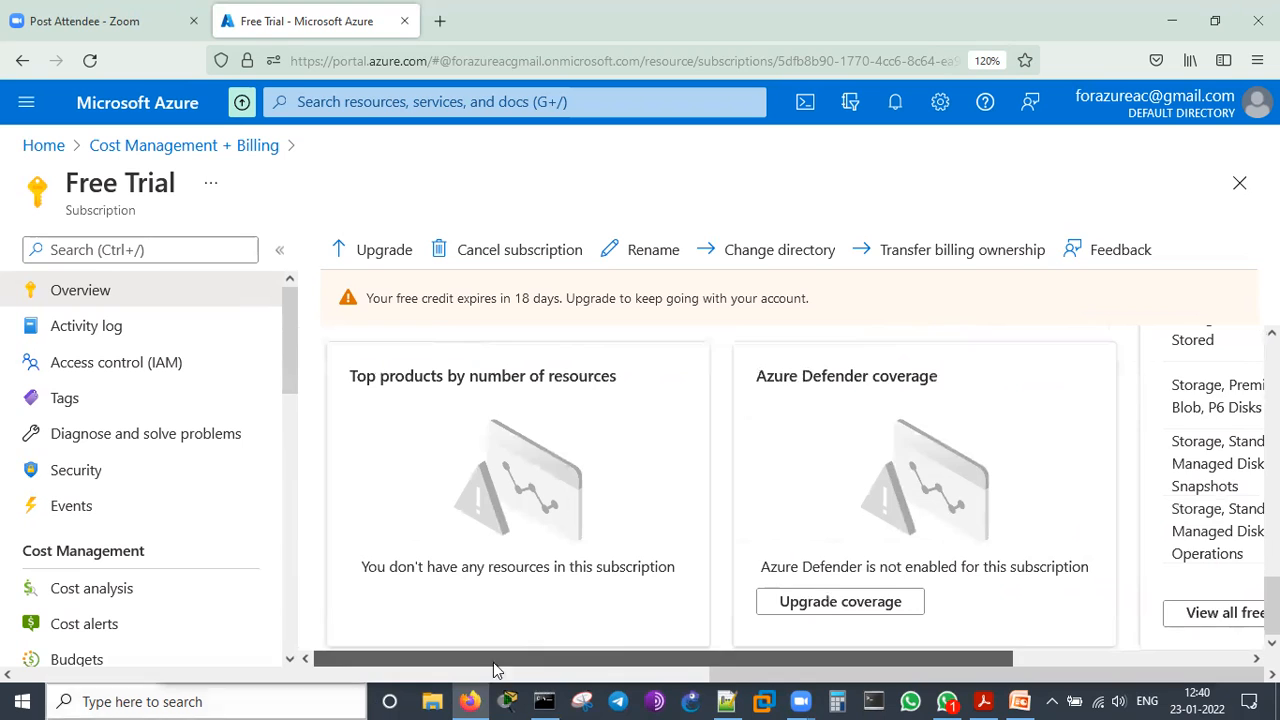
pyautogui.scroll(6, 791, 513)
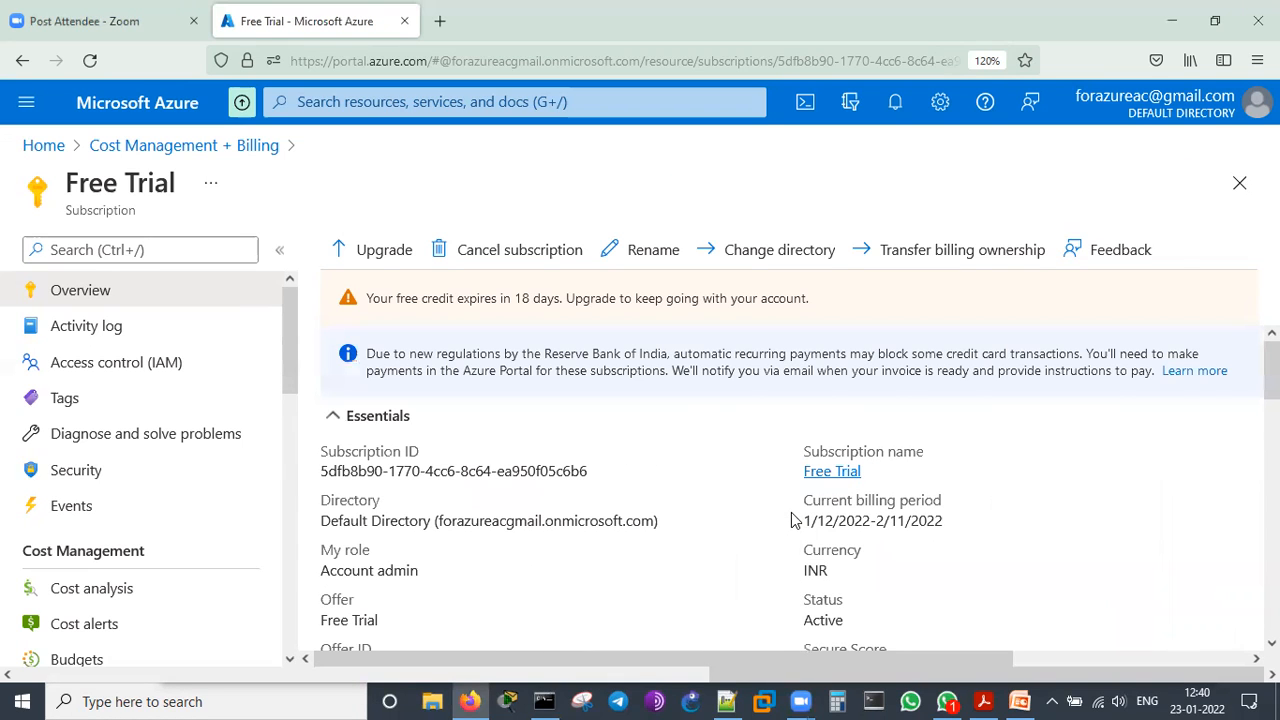
# Show where Cost Management + Billing sits among the portal's favorite services without opening it
pyautogui.click(28, 110)
pyautogui.scroll(-2, 105, 520)
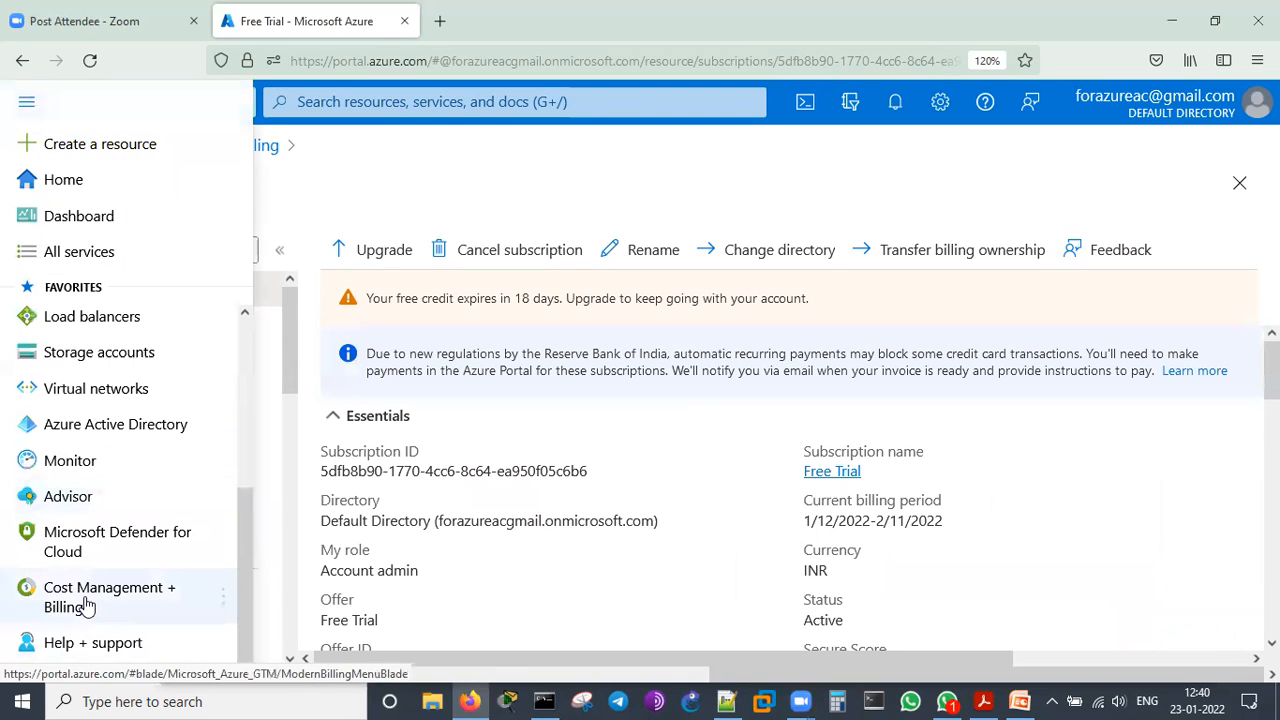
pyautogui.moveTo(87, 605)
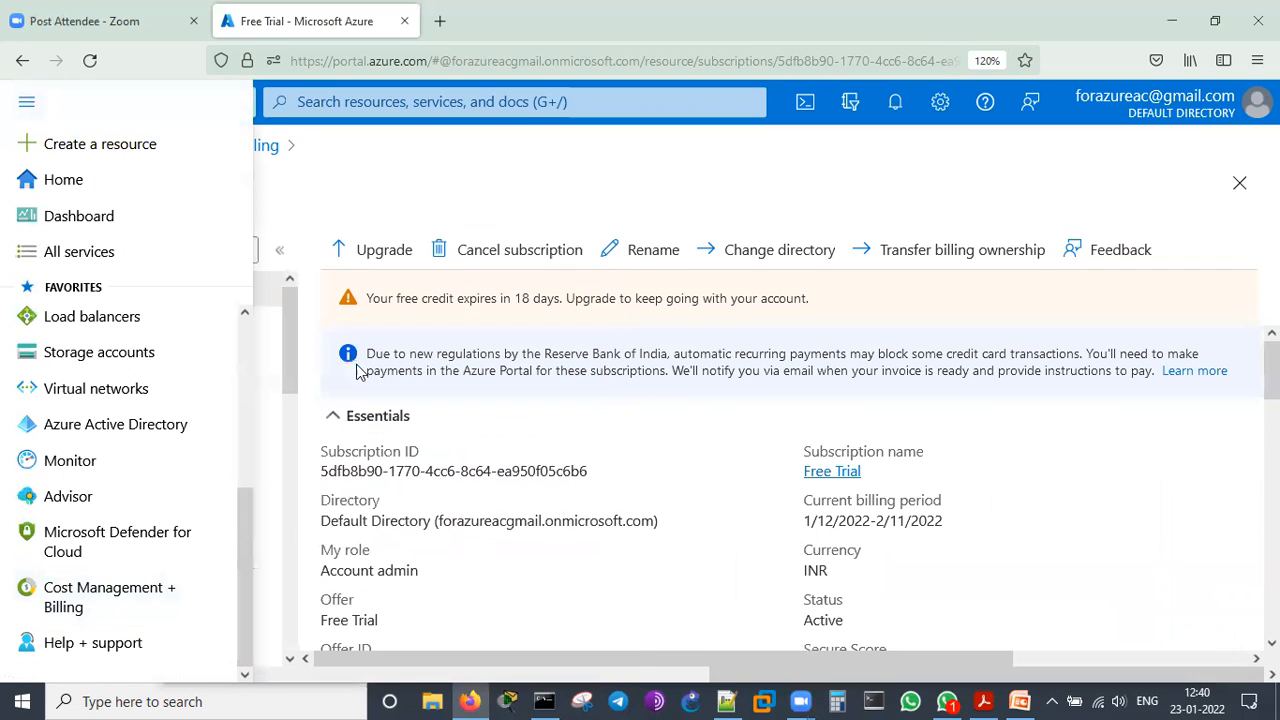
pyautogui.click(705, 455)
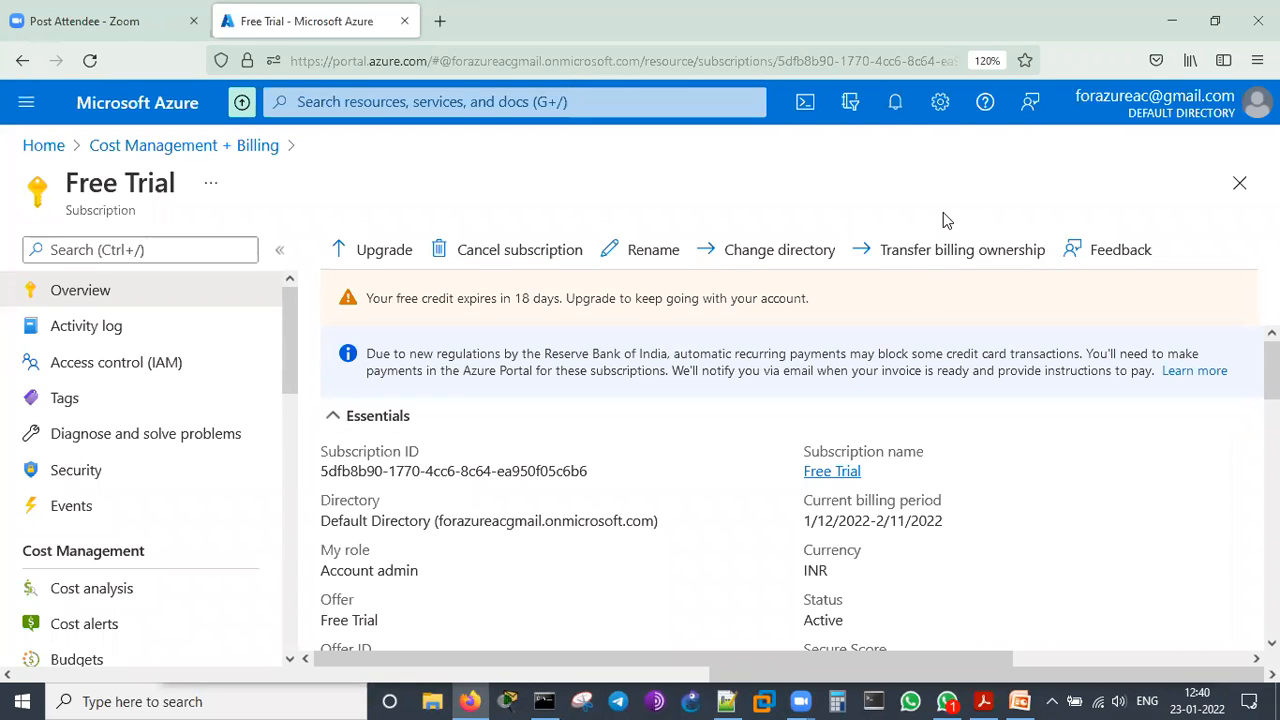
# Review the Free Trial remaining credit entry in the portal notifications, and close them again
pyautogui.click(895, 102)
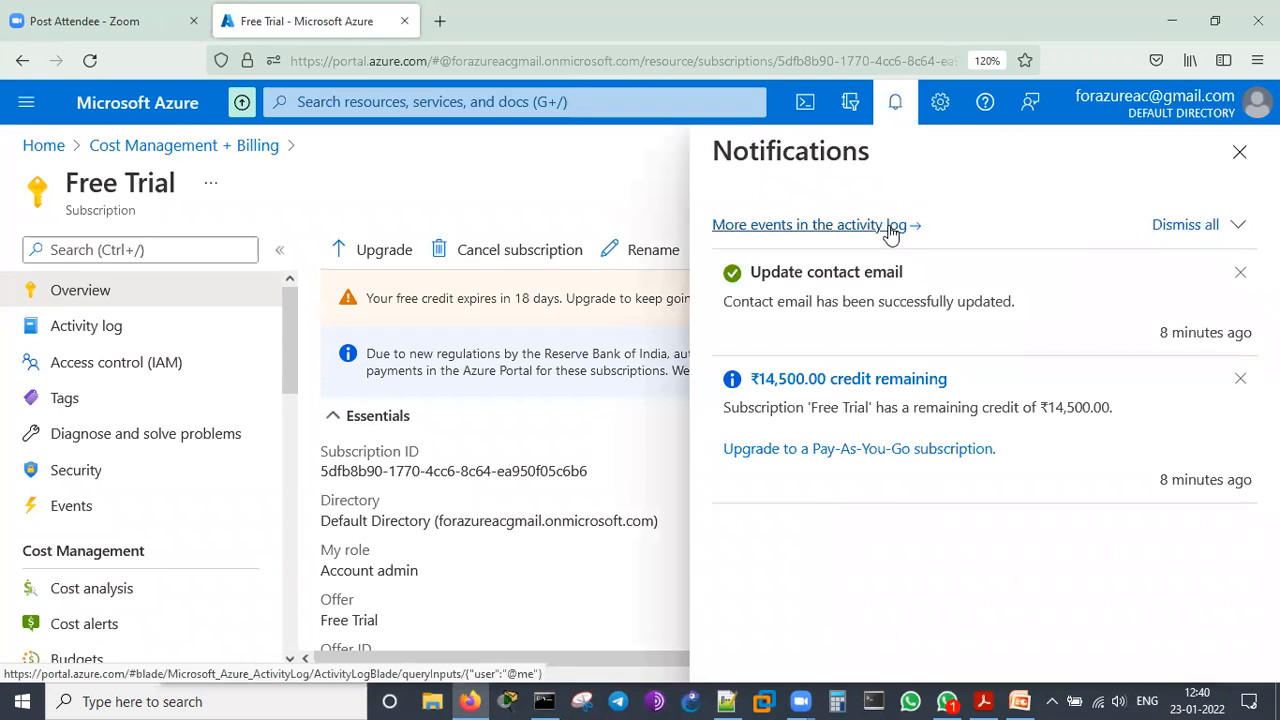
pyautogui.moveTo(910, 412); pyautogui.dragTo(1045, 405)
pyautogui.click(970, 550)
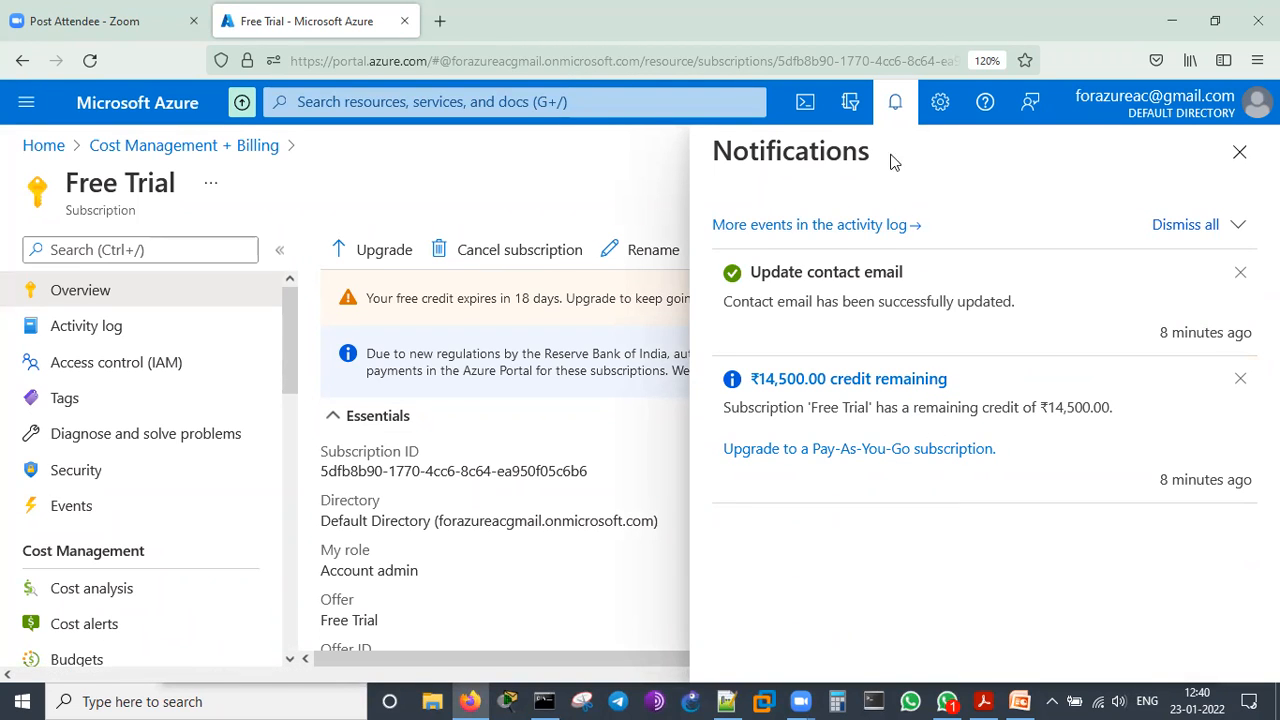
pyautogui.click(895, 102)
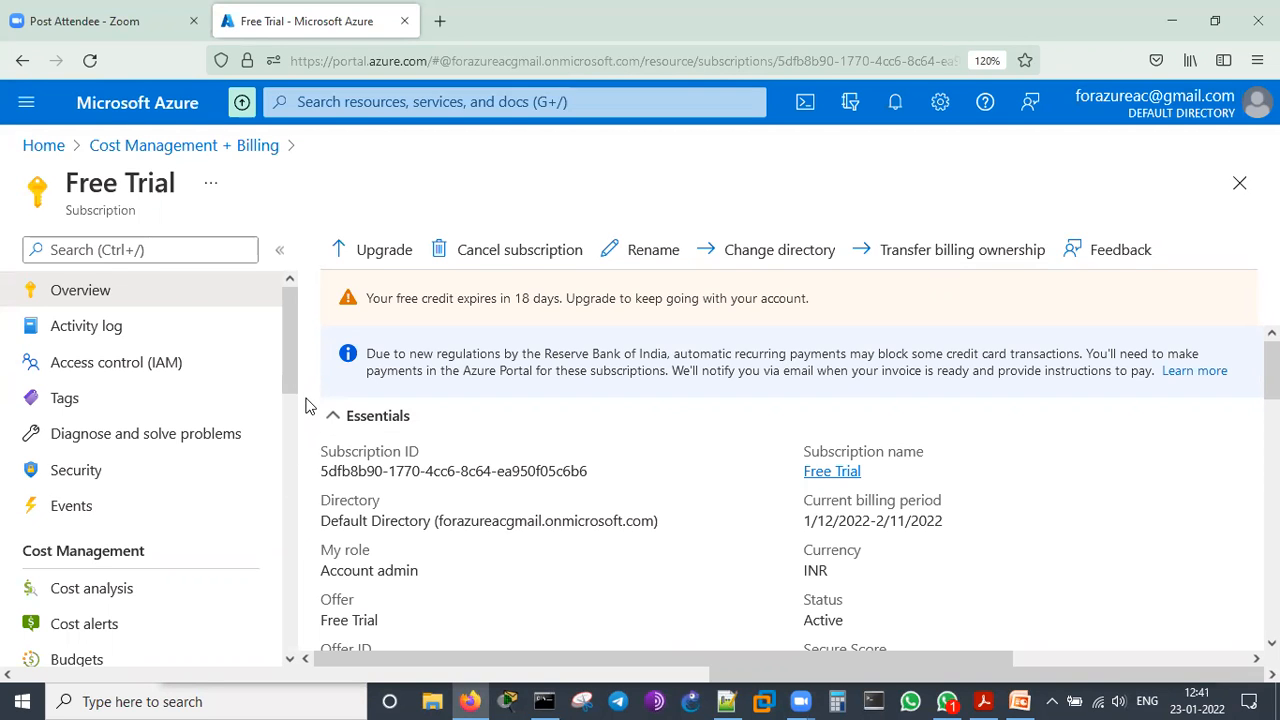
# Look through the remaining subscription settings and open the Virtual machines service from the portal favorites
pyautogui.scroll(-10, 294, 420)
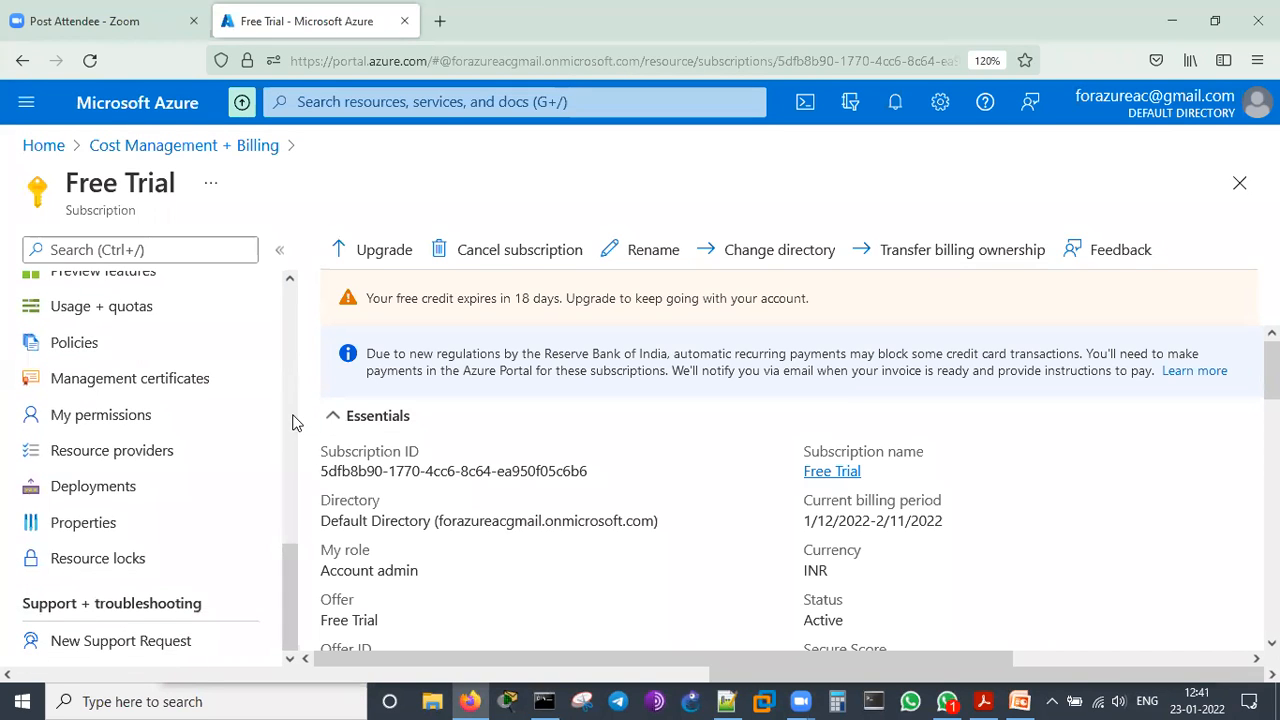
pyautogui.click(26, 102)
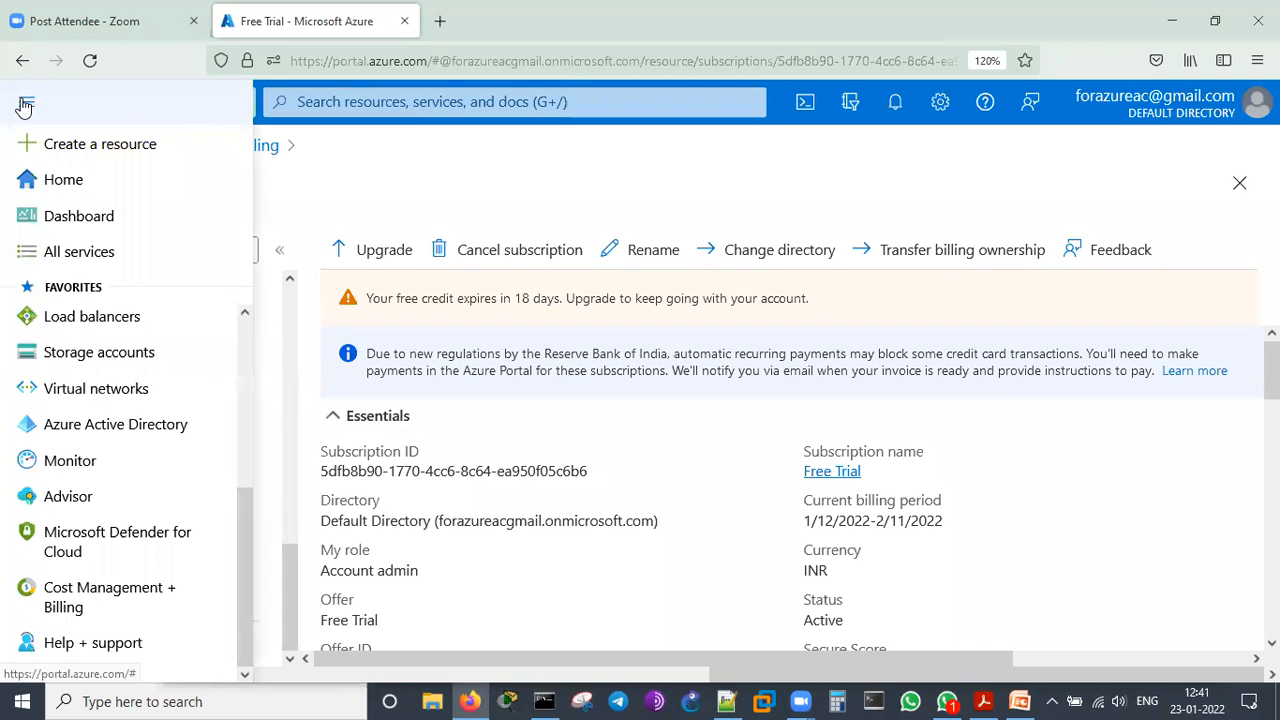
pyautogui.scroll(5, 108, 368)
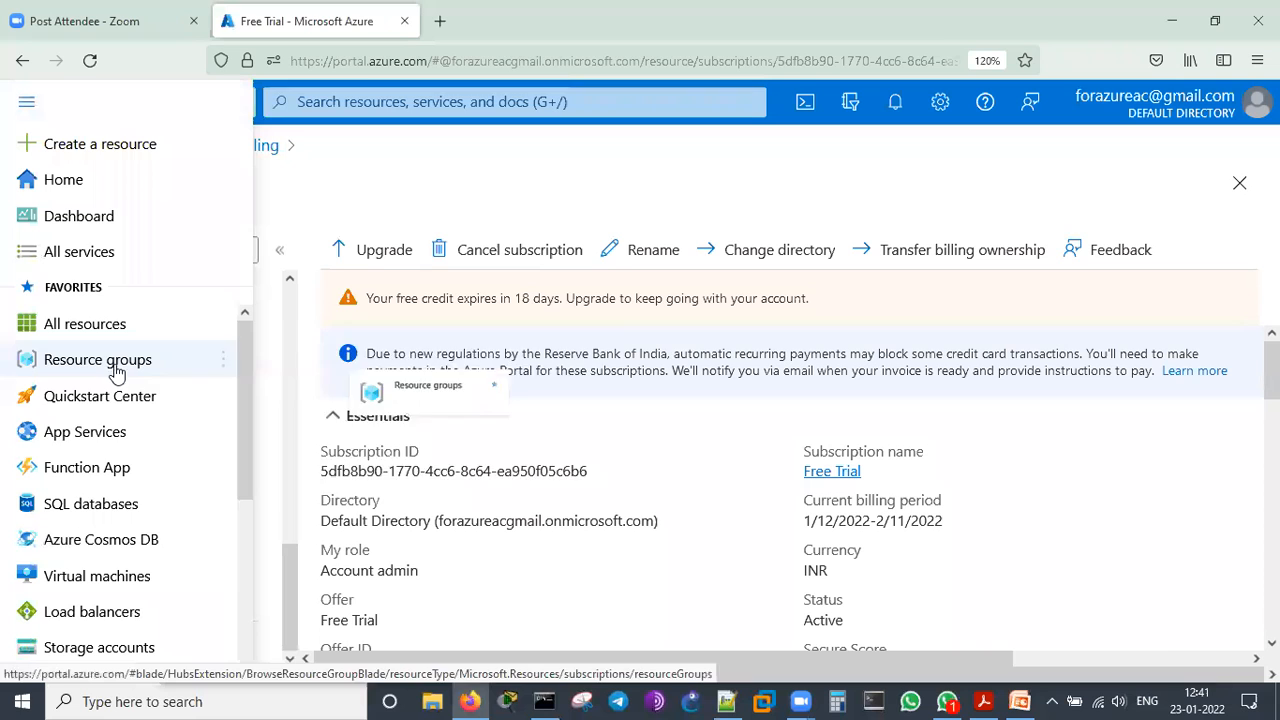
pyautogui.click(97, 576)
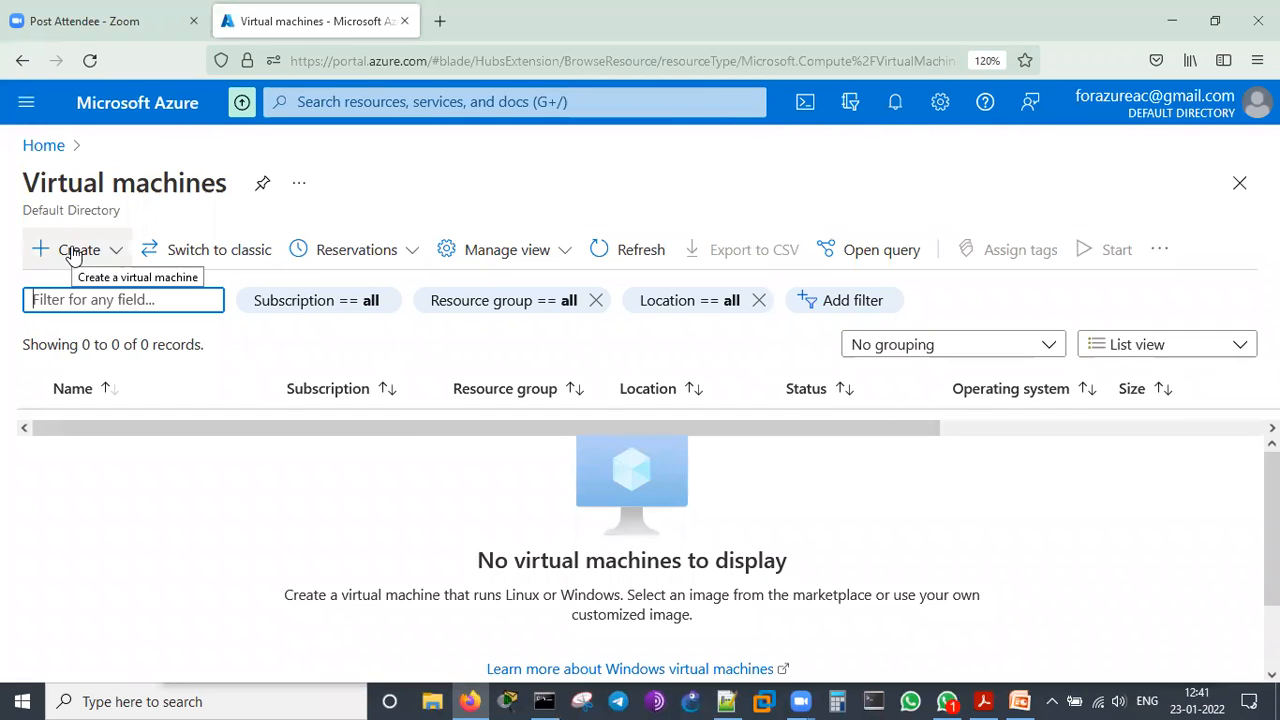
# Look over the Virtual machines page and start creating a standard virtual machine, without a preset configuration
pyautogui.scroll(-1, 672, 590)
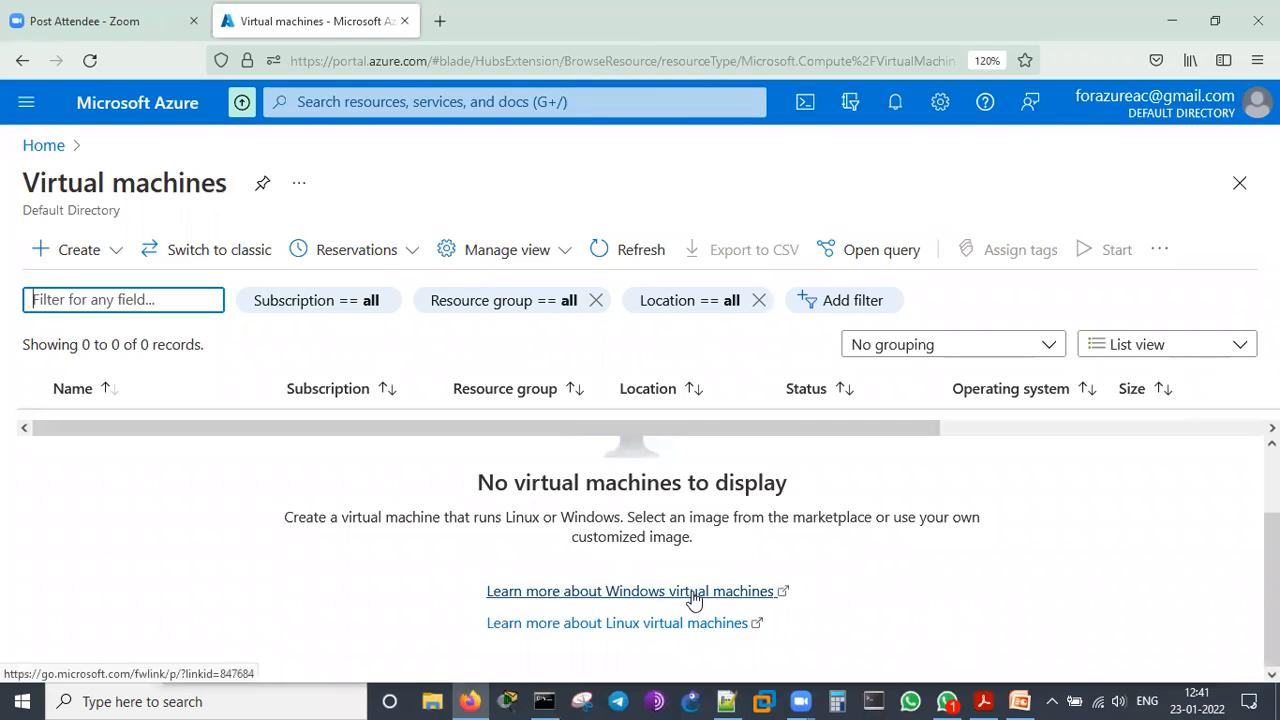
pyautogui.scroll(1, 682, 511)
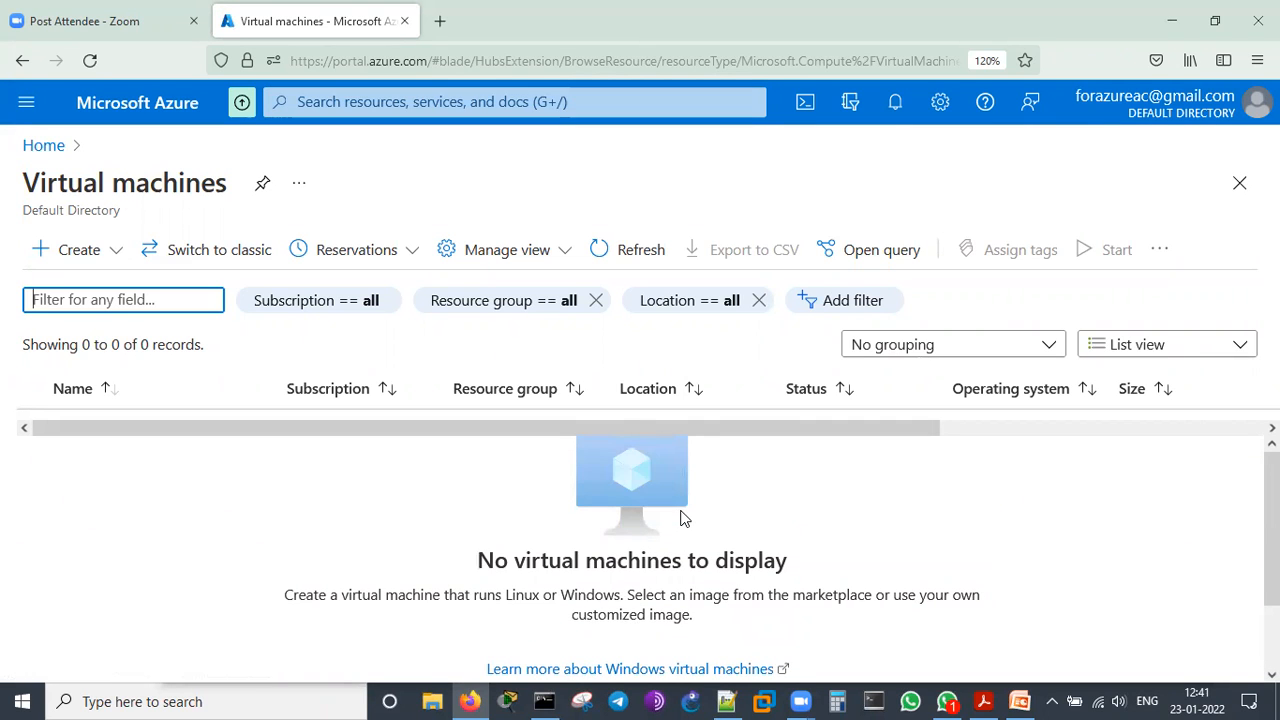
pyautogui.click(57, 252)
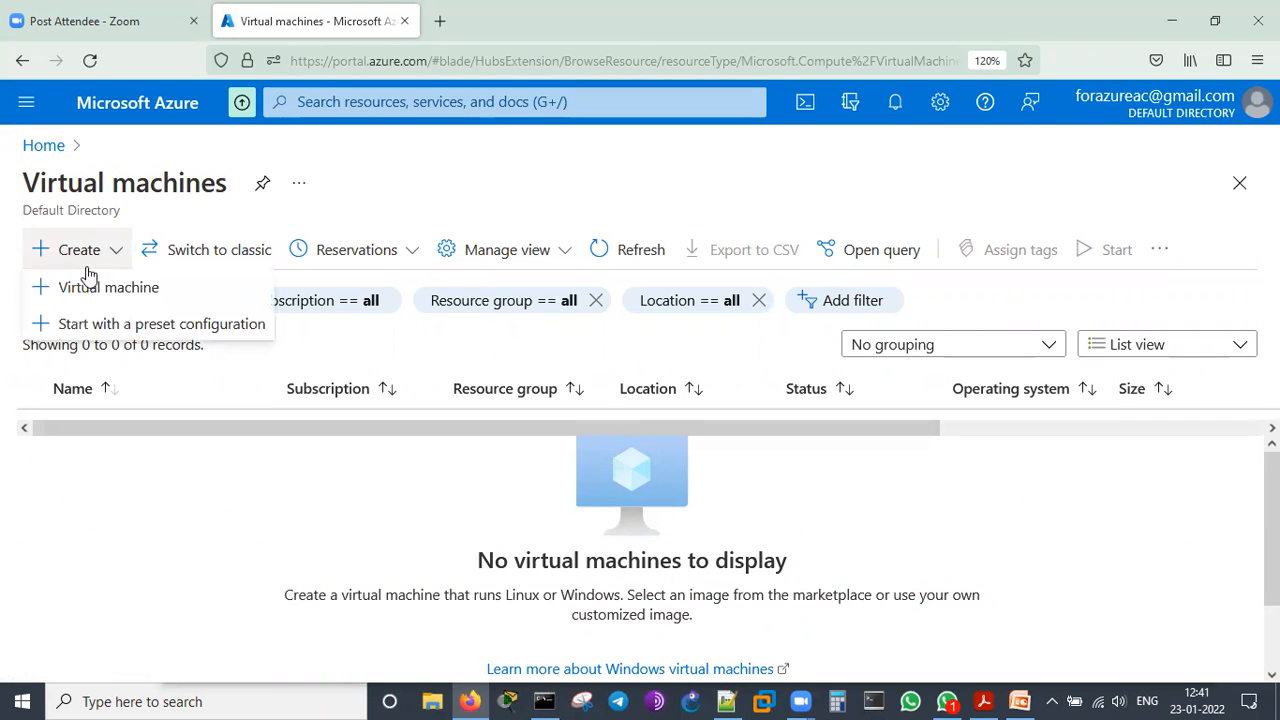
pyautogui.click(117, 293)
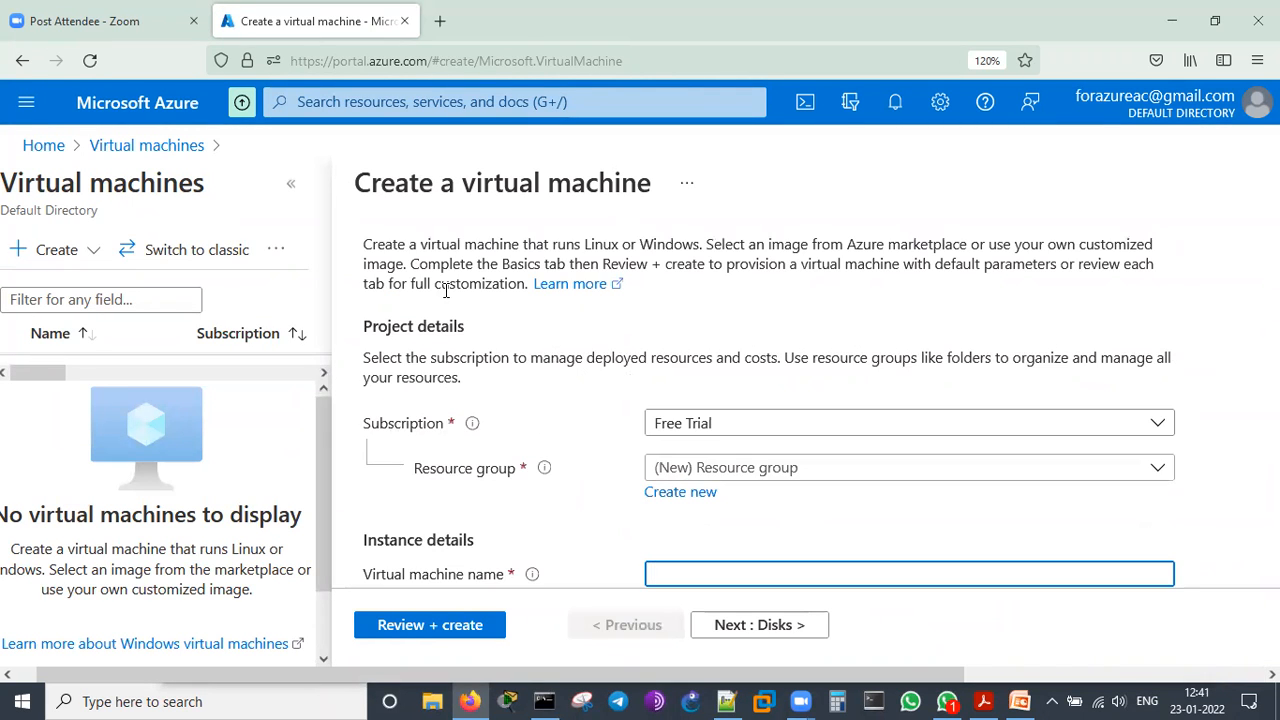
pyautogui.moveTo(592, 315); pyautogui.dragTo(690, 318)
pyautogui.click(755, 360)
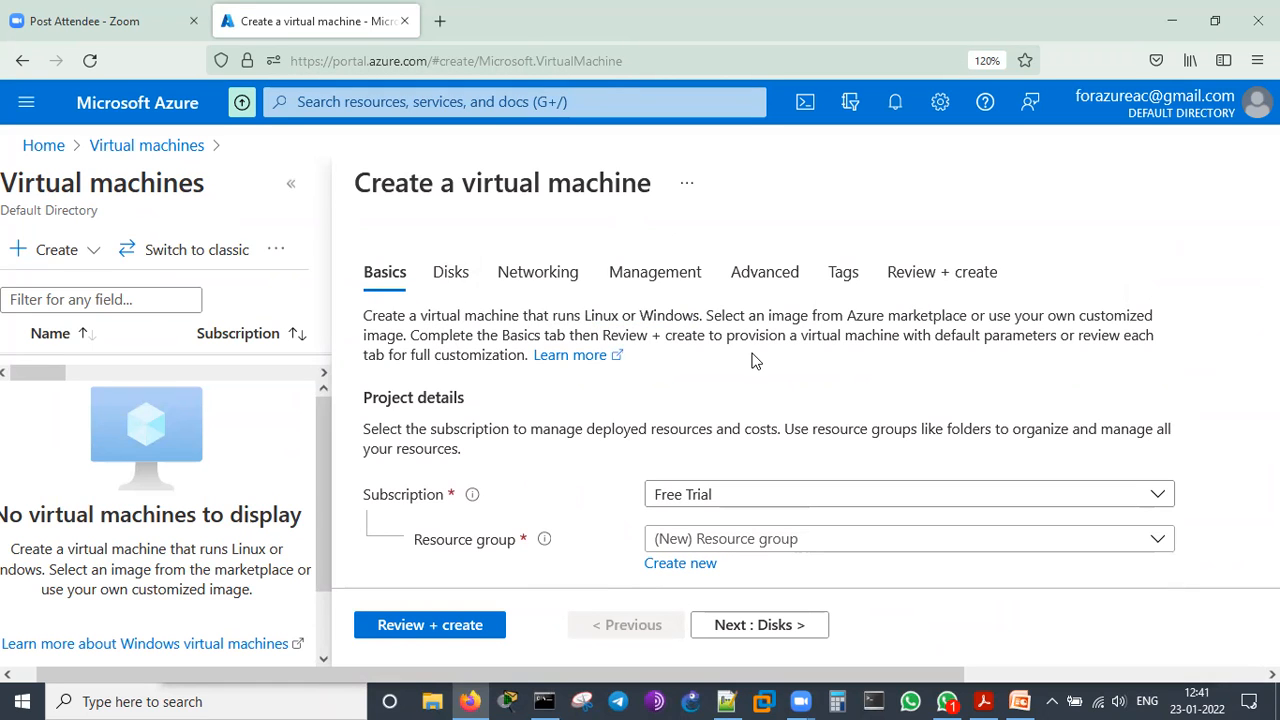
# Create a new resource group named demogrp for the virtual machine under the Free Trial subscription
pyautogui.scroll(-2, 755, 360)
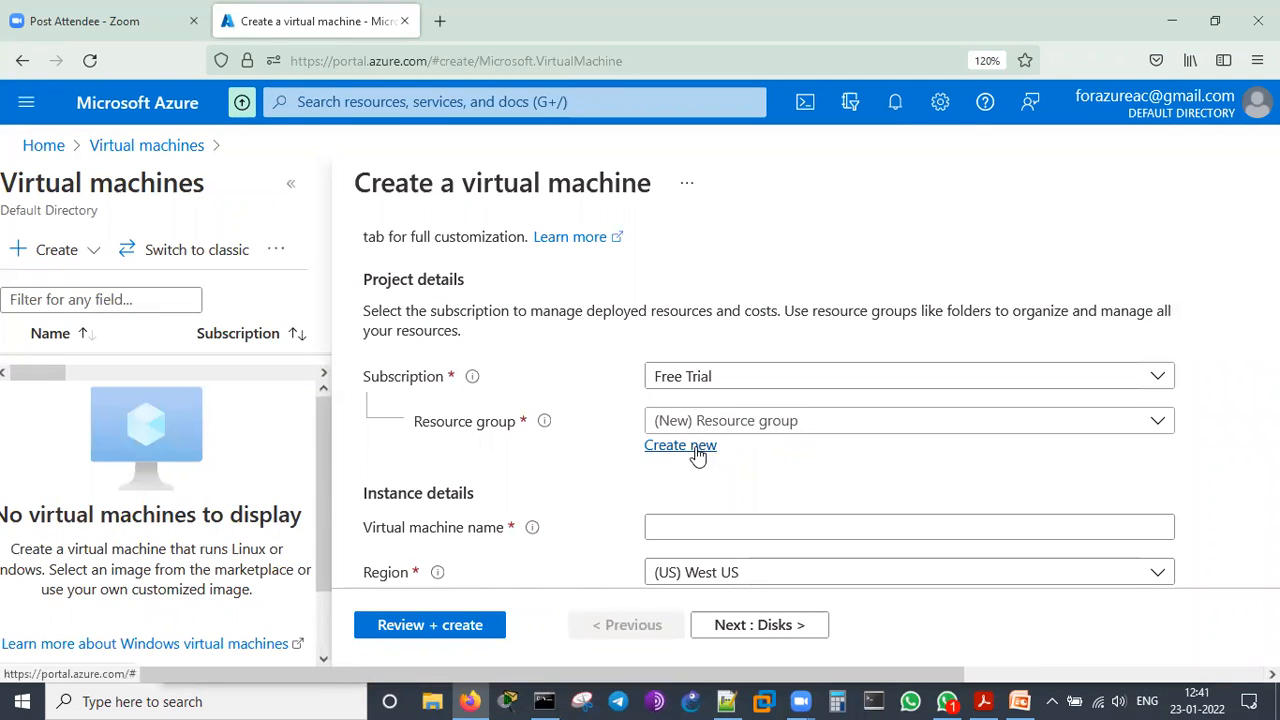
pyautogui.click(771, 432)
pyautogui.click(771, 434)
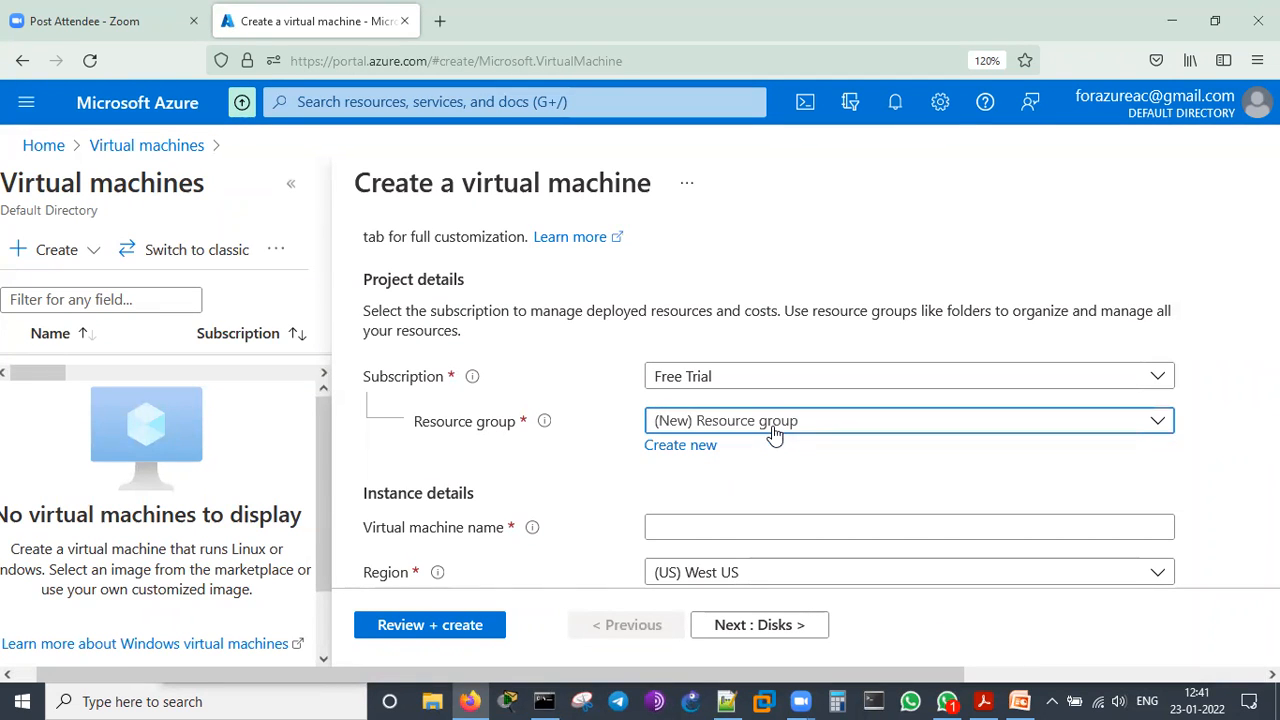
pyautogui.click(684, 450)
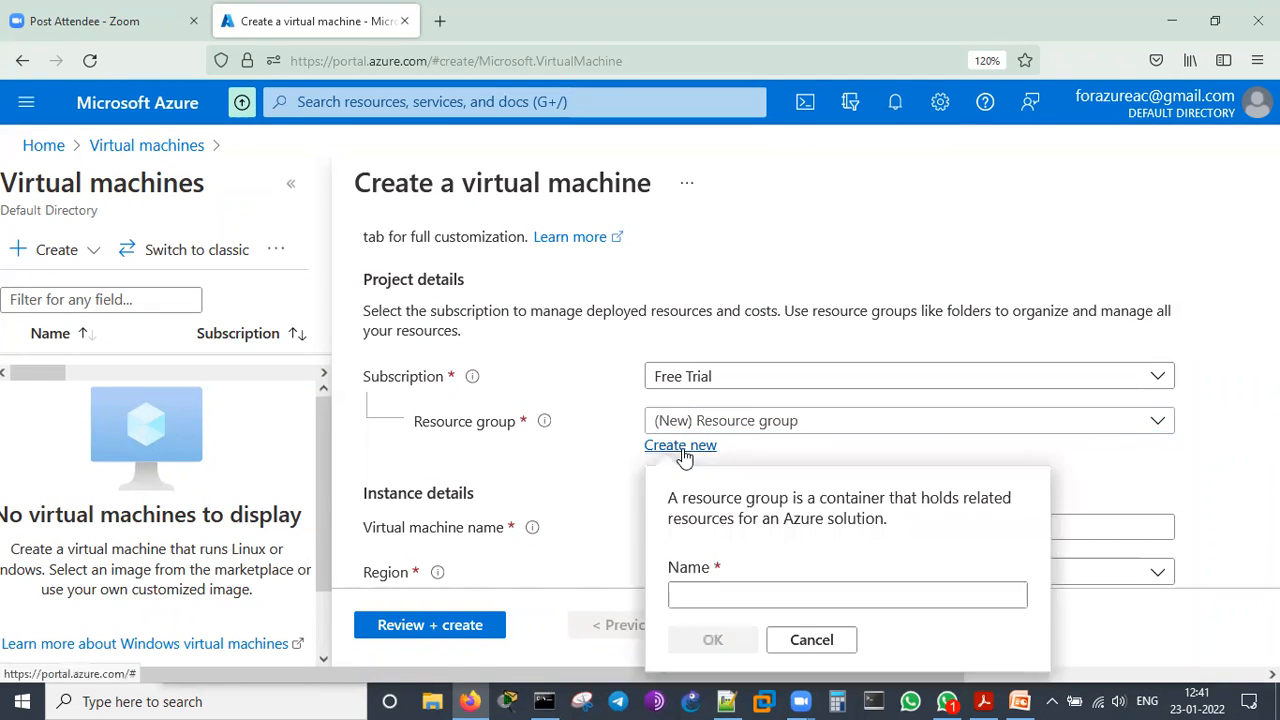
pyautogui.write('demog')
pyautogui.click(720, 640)
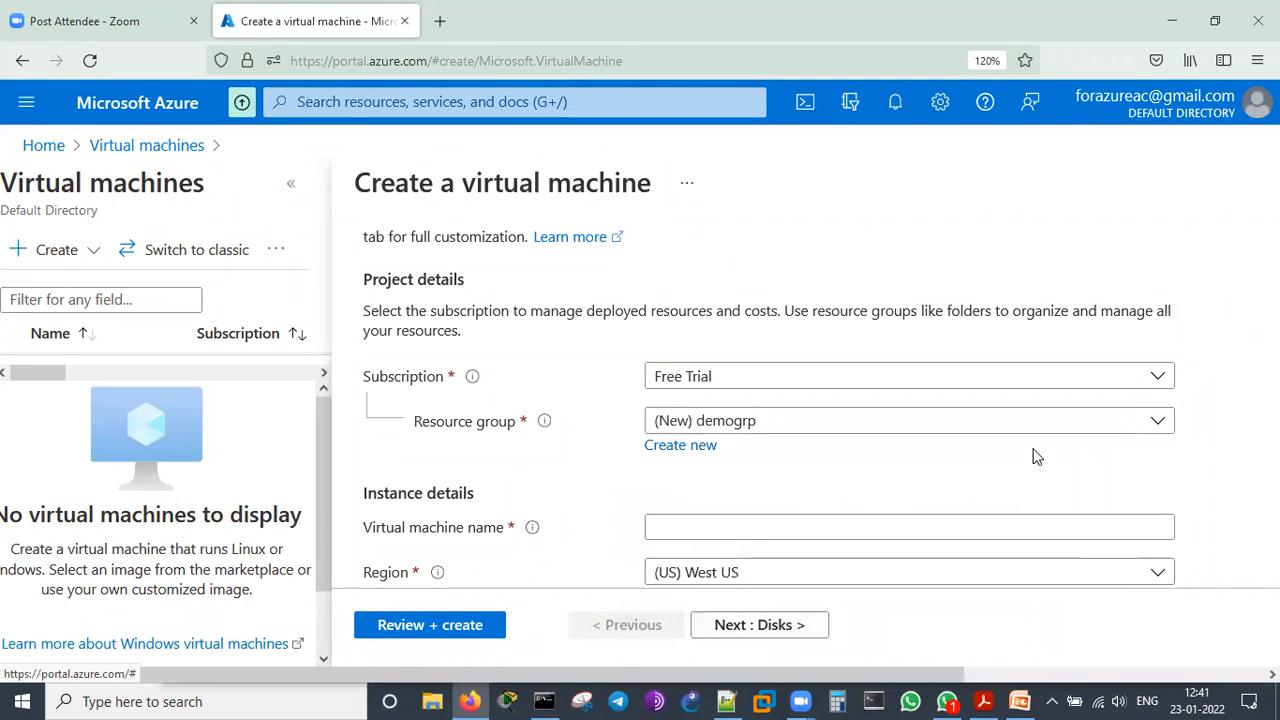
# Name the virtual machine linuxvm01 in the instance details
pyautogui.scroll(-2, 1037, 457)
pyautogui.click(790, 411)
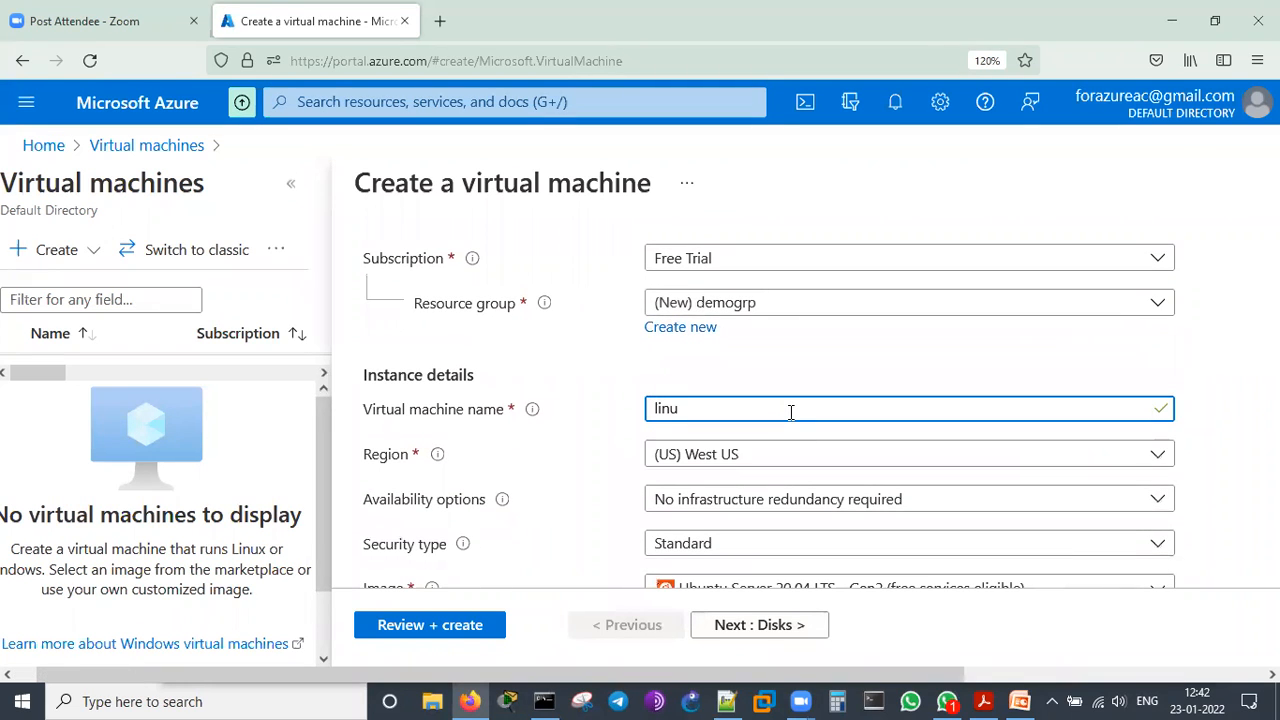
pyautogui.write('linuxvm01')
# Look through the available regions and the availability options in the instance details
pyautogui.scroll(-2, 840, 478)
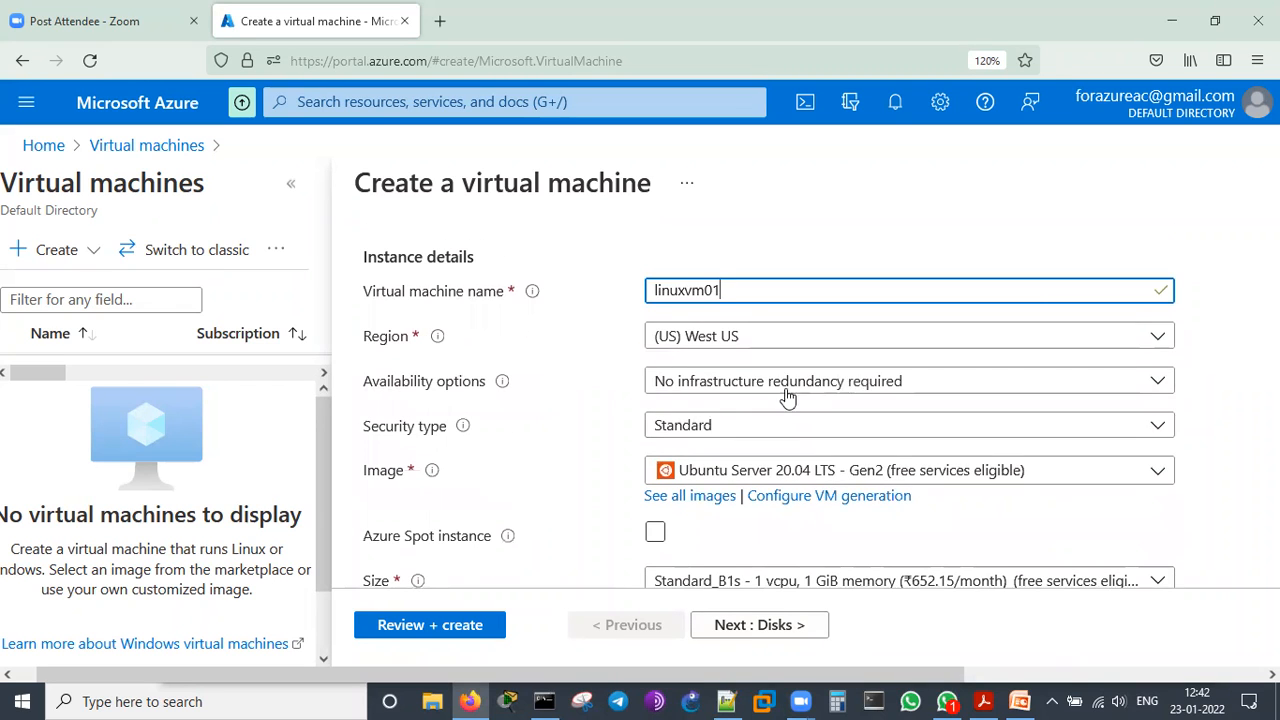
pyautogui.click(770, 340)
pyautogui.scroll(-5, 760, 470)
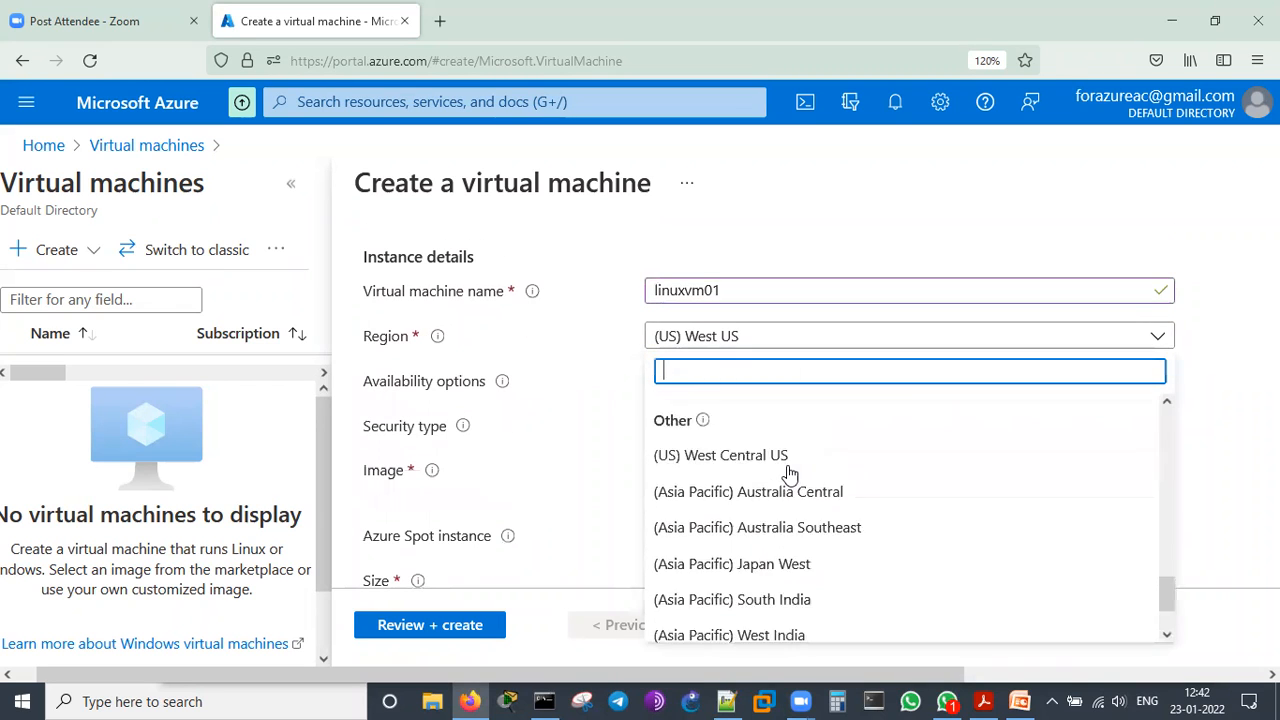
pyautogui.click(606, 450)
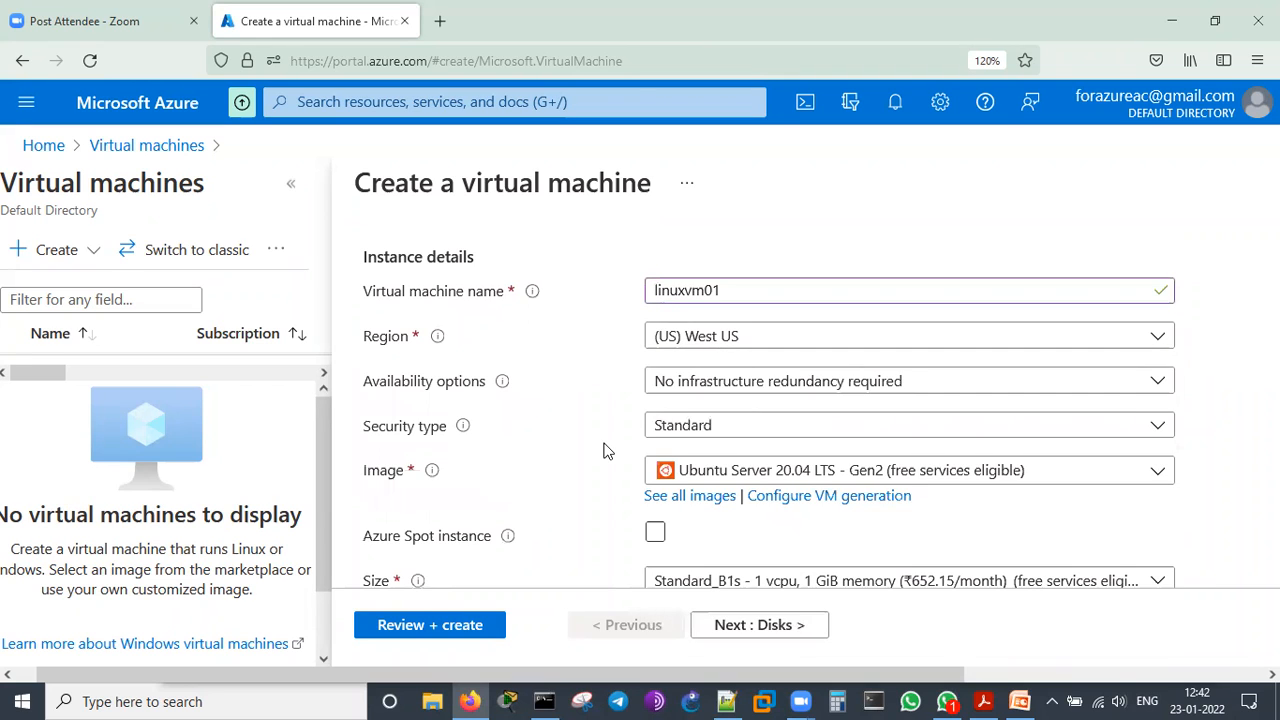
pyautogui.click(826, 390)
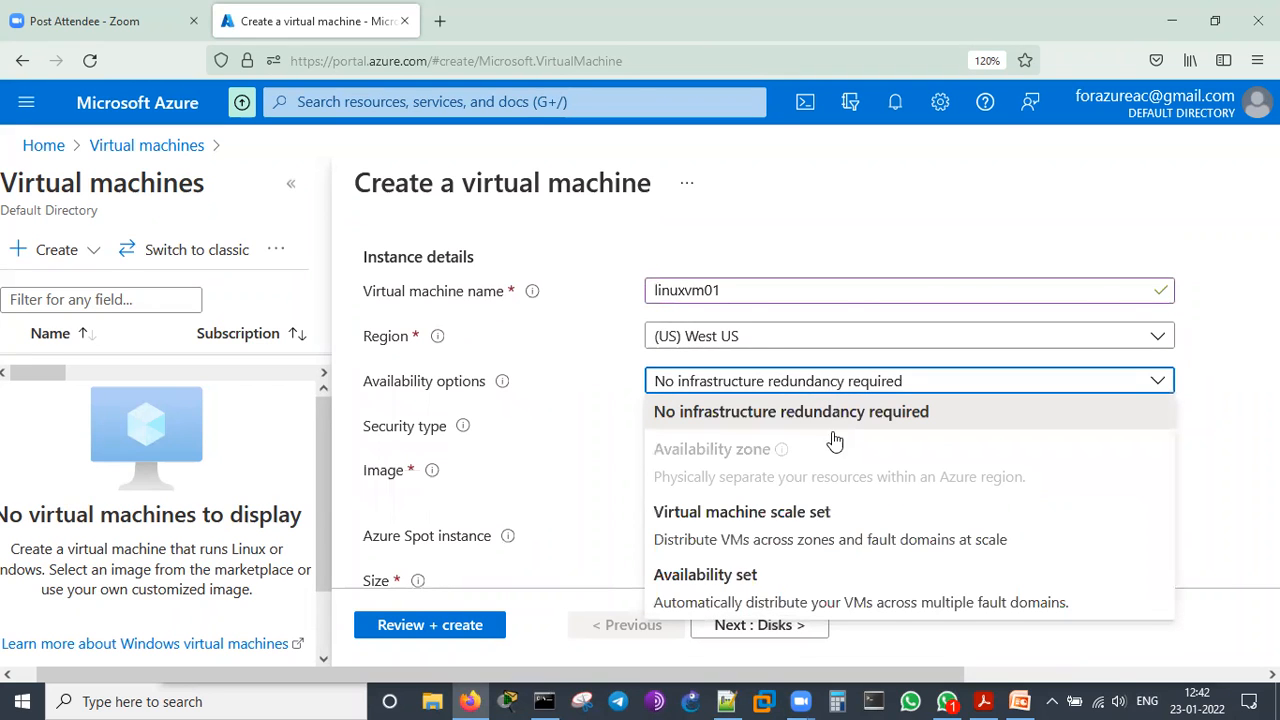
pyautogui.click(582, 447)
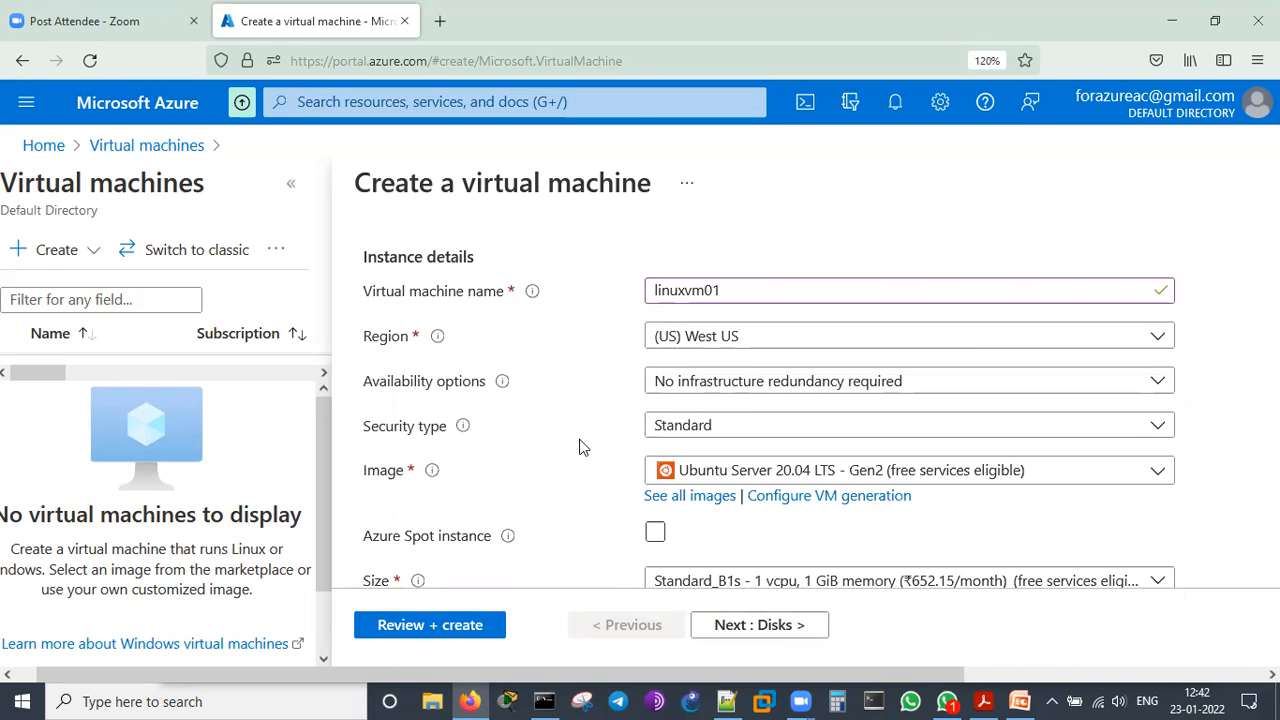
# Browse the marketplace images and choose CentOS-based 7.9 - Gen2 as the virtual machine's image
pyautogui.scroll(-1, 583, 447)
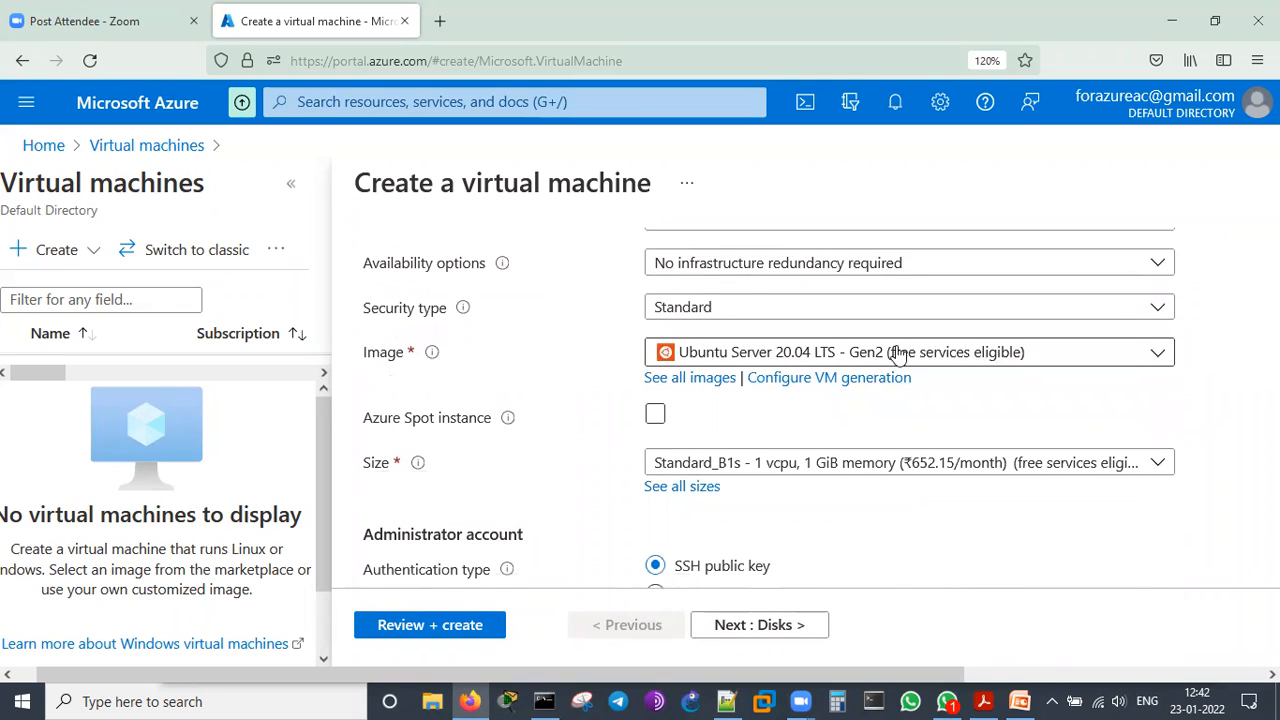
pyautogui.click(957, 357)
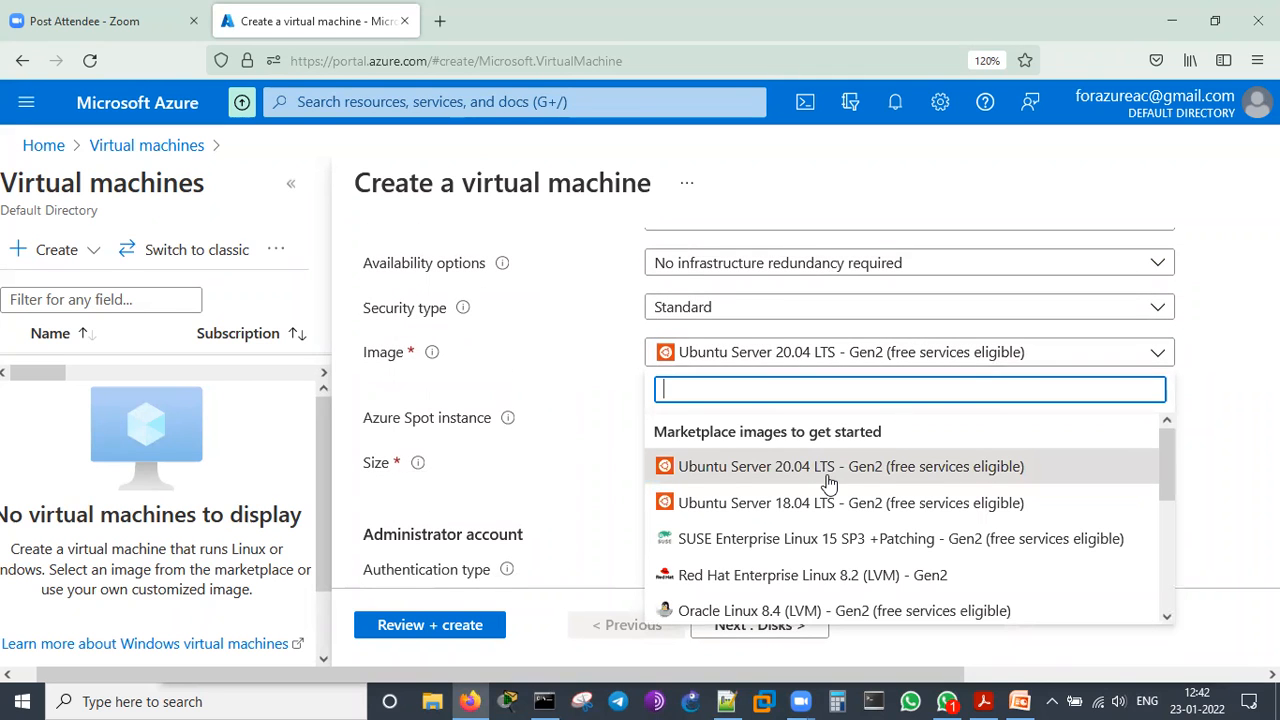
pyautogui.scroll(-2, 828, 484)
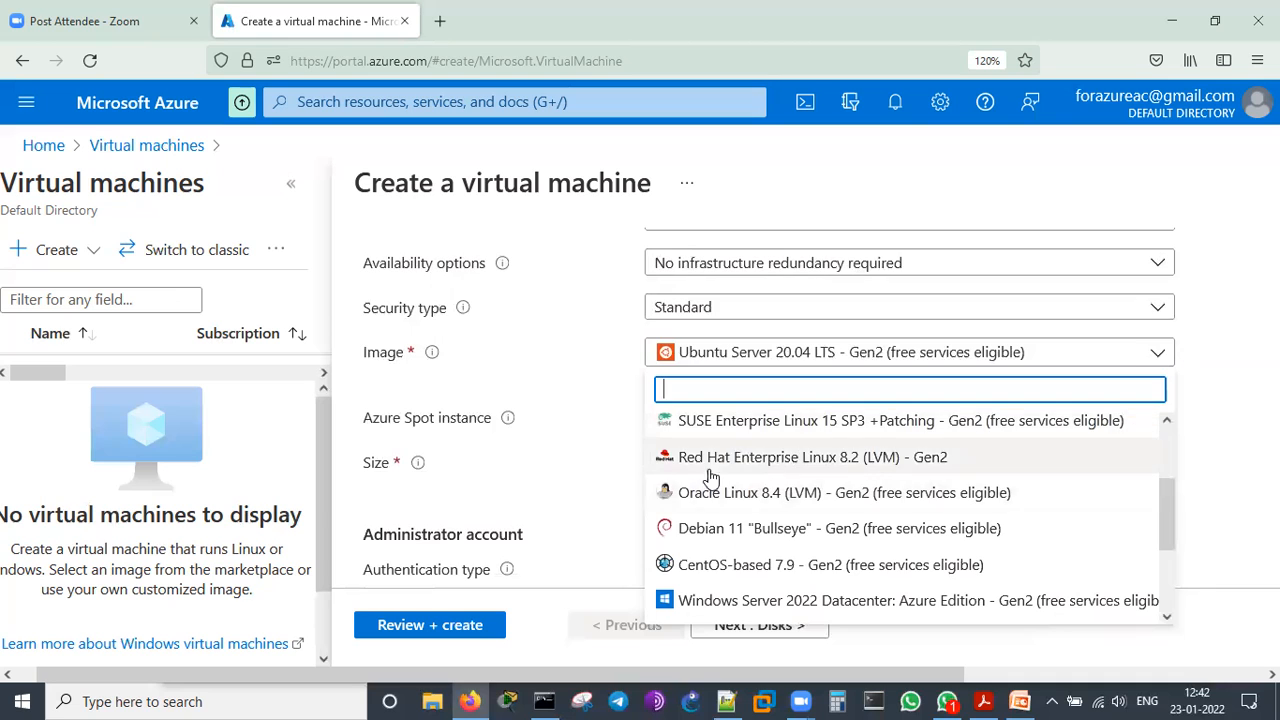
pyautogui.scroll(-2, 830, 475)
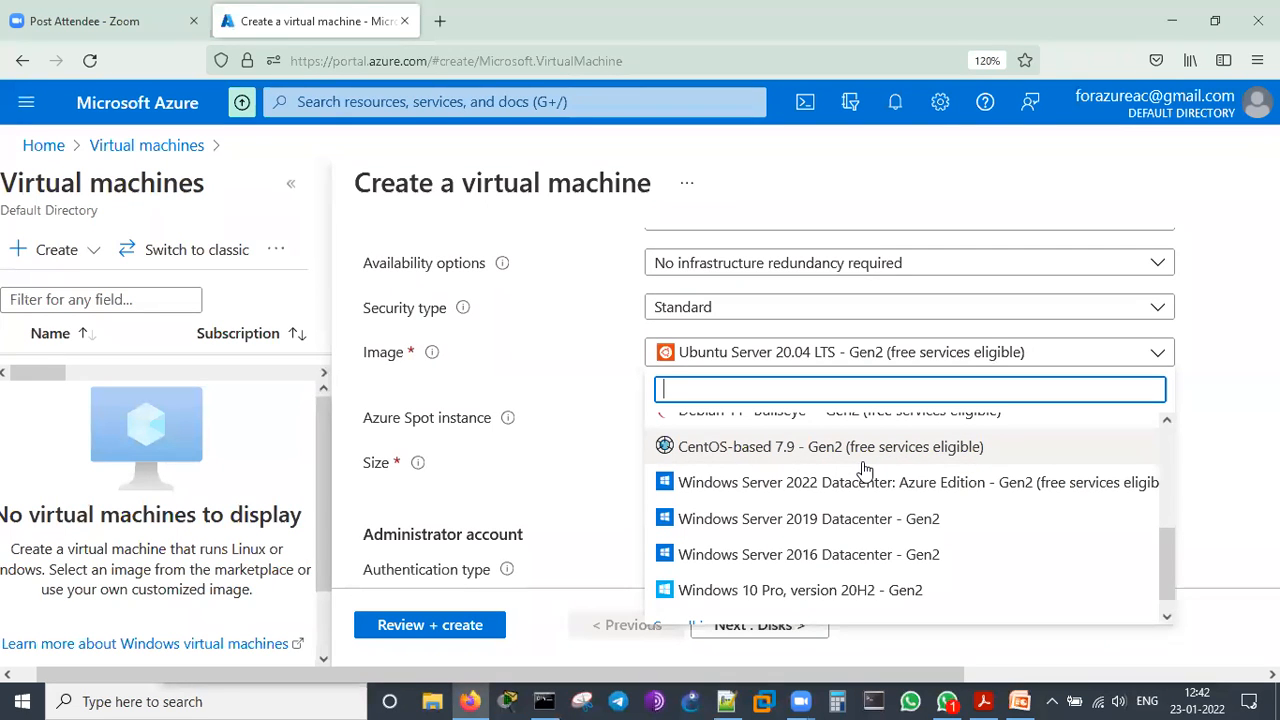
pyautogui.scroll(-1, 865, 470)
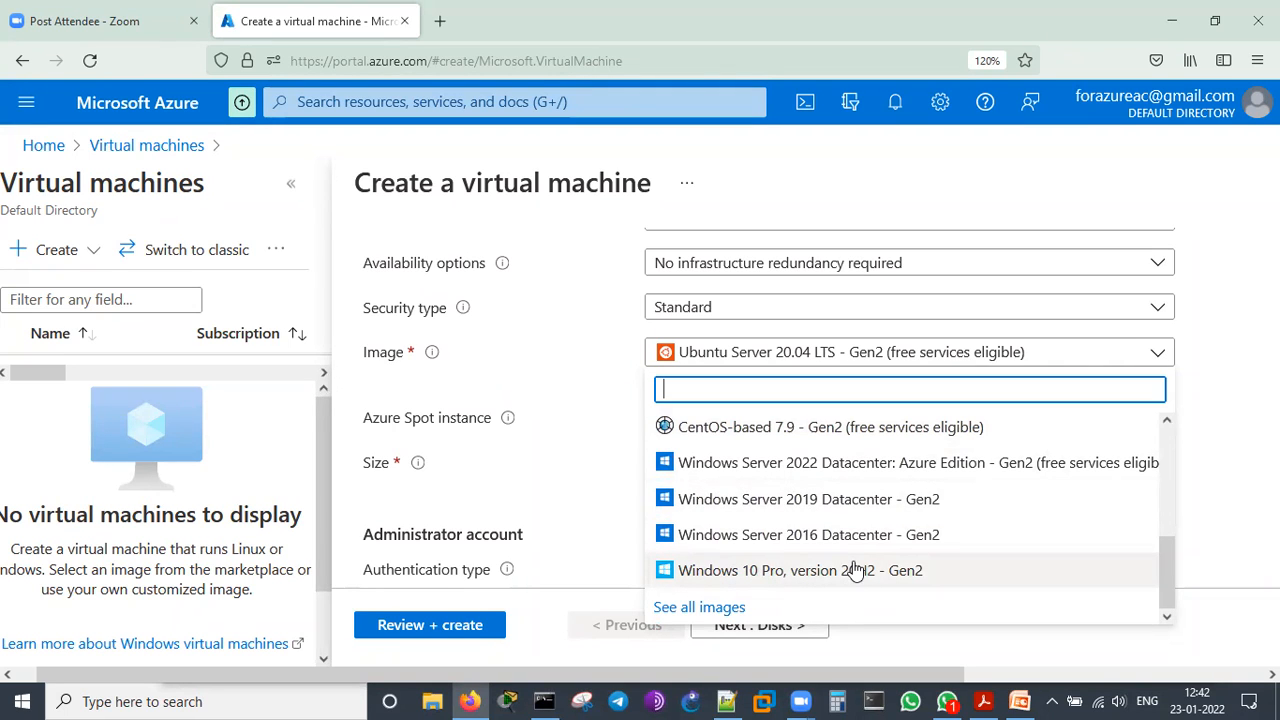
pyautogui.scroll(1, 855, 570)
pyautogui.click(810, 543)
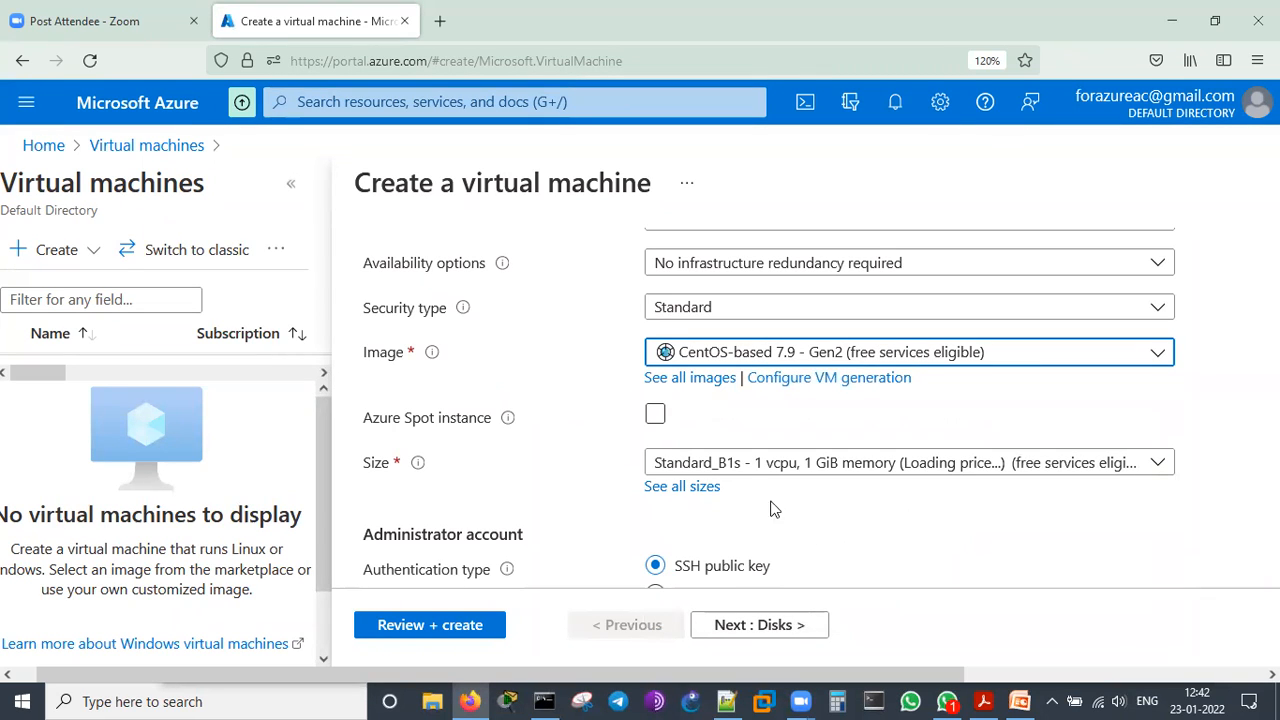
# Compare the specifications in the full list of VM sizes and select the free-services-eligible B1s size
pyautogui.click(691, 494)
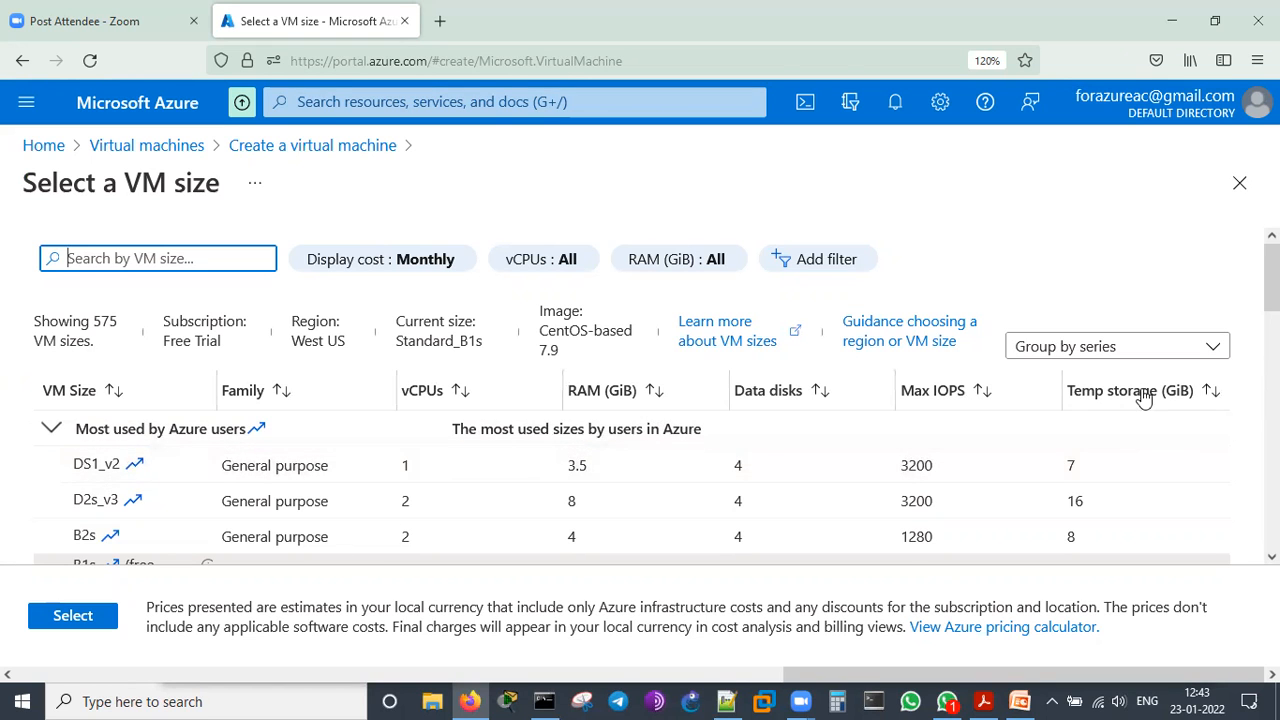
pyautogui.scroll(-5, 1000, 491)
pyautogui.scroll(-2, 538, 492)
pyautogui.scroll(3, 530, 493)
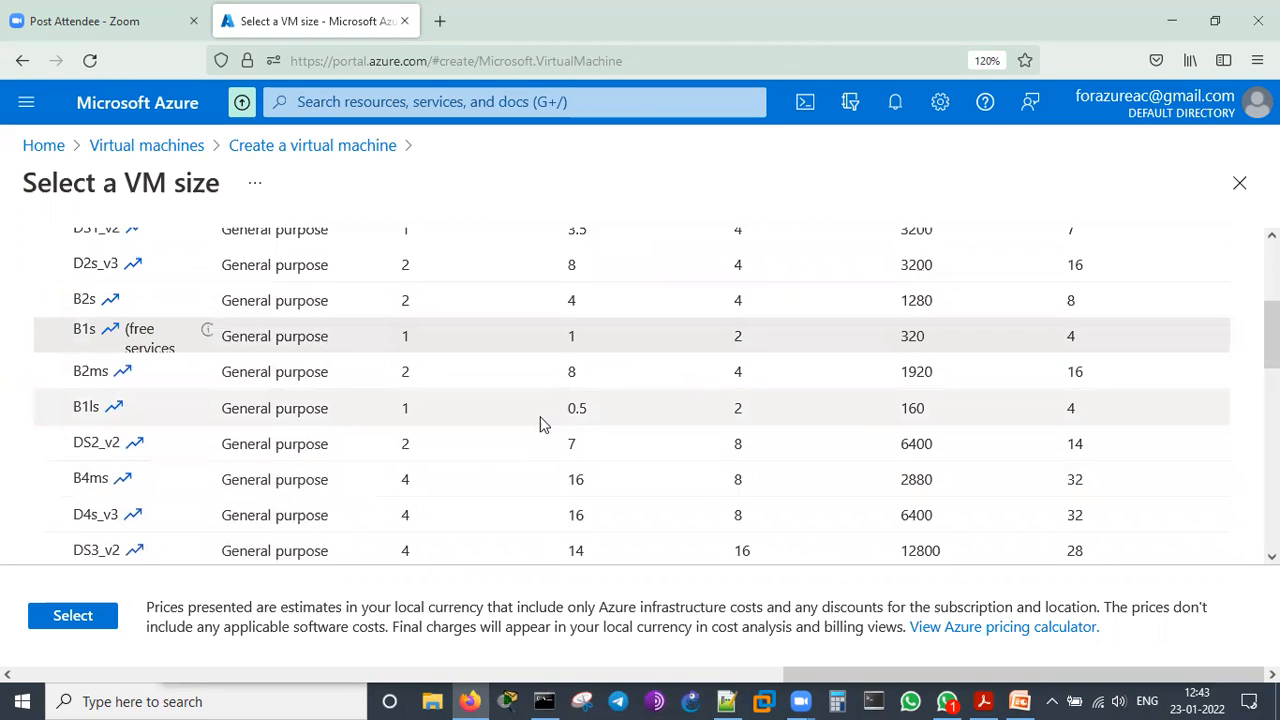
pyautogui.scroll(4, 176, 446)
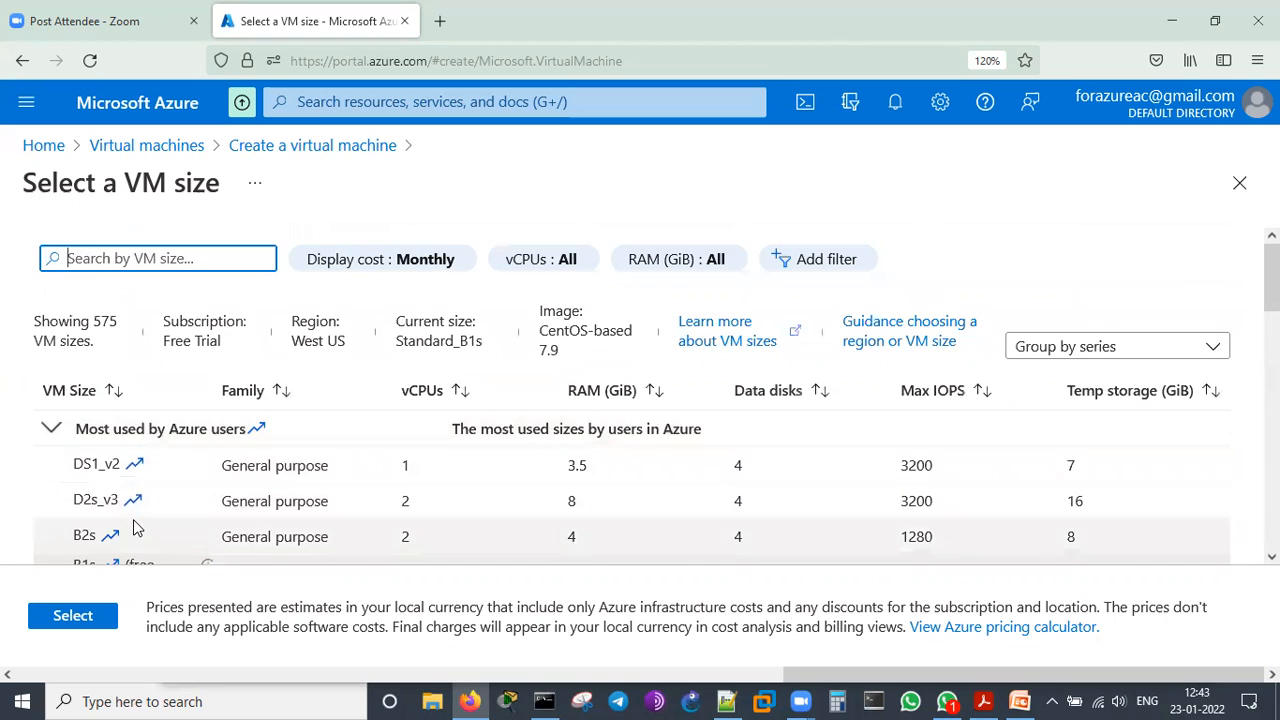
pyautogui.scroll(-3, 134, 523)
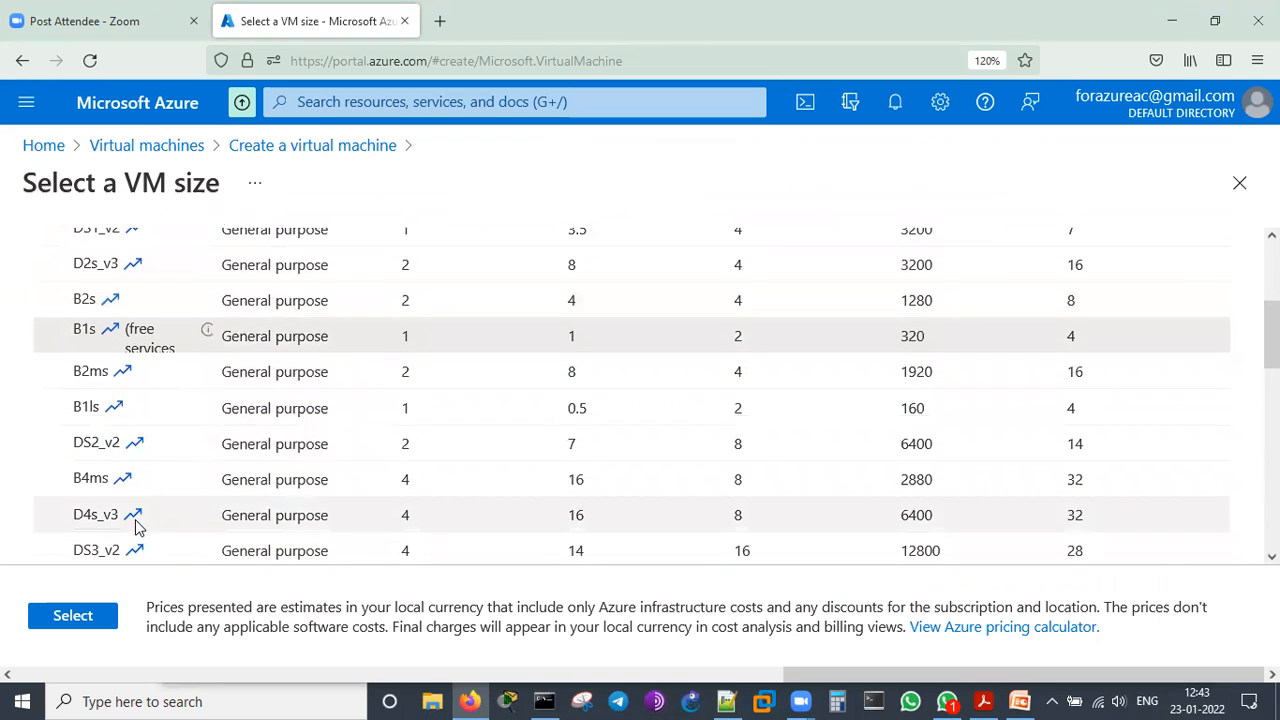
pyautogui.click(64, 614)
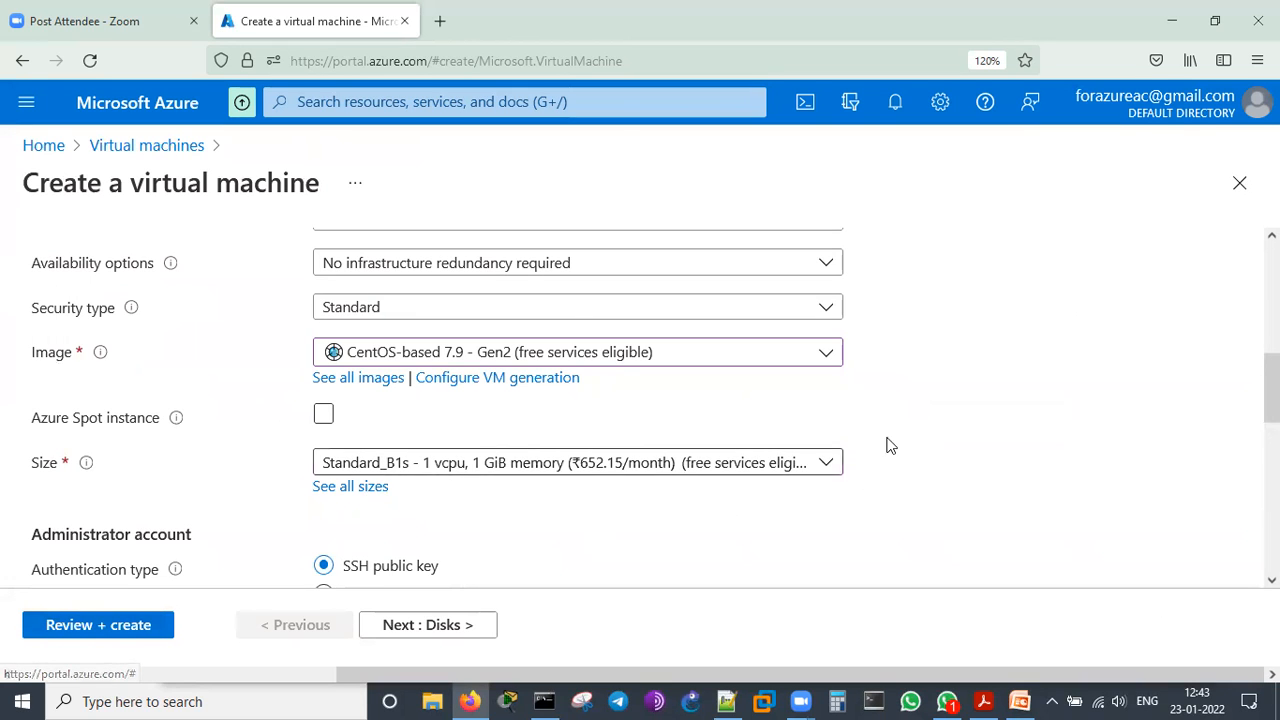
# Switch the administrator account to password authentication and set its username to azadmin
pyautogui.scroll(-3, 906, 443)
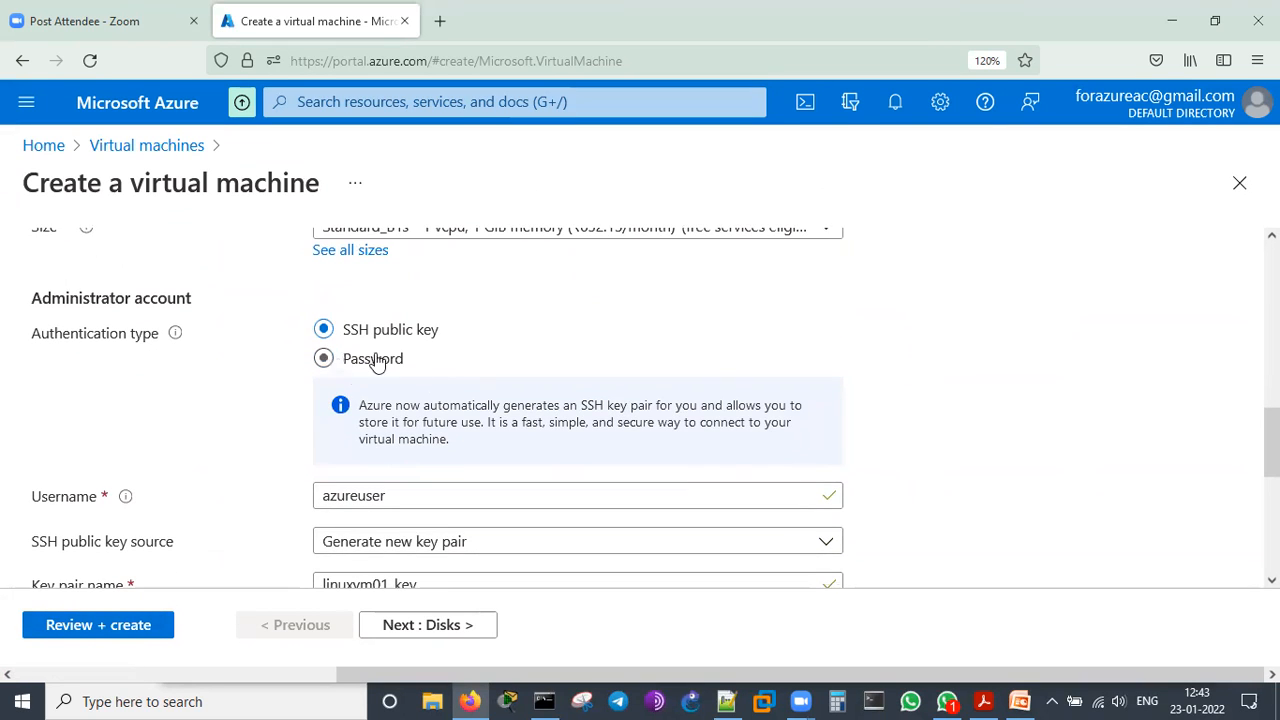
pyautogui.scroll(-1, 845, 362)
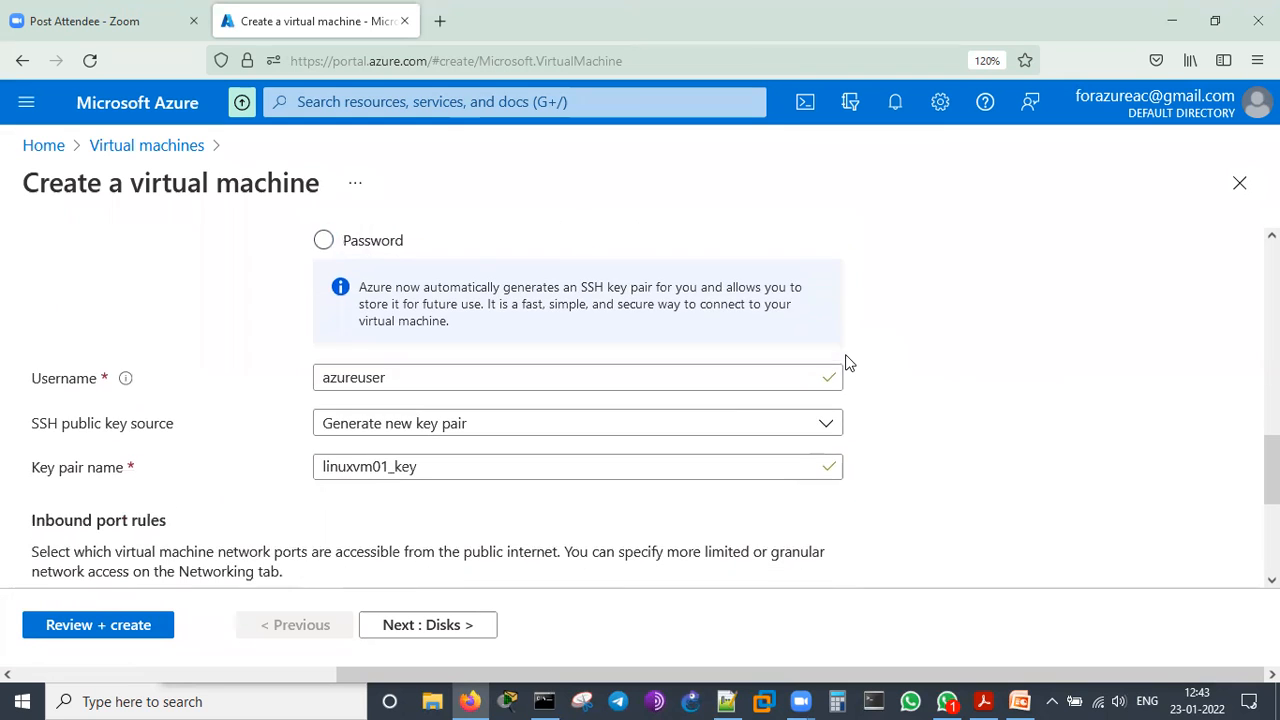
pyautogui.scroll(1, 988, 346)
pyautogui.click(323, 360)
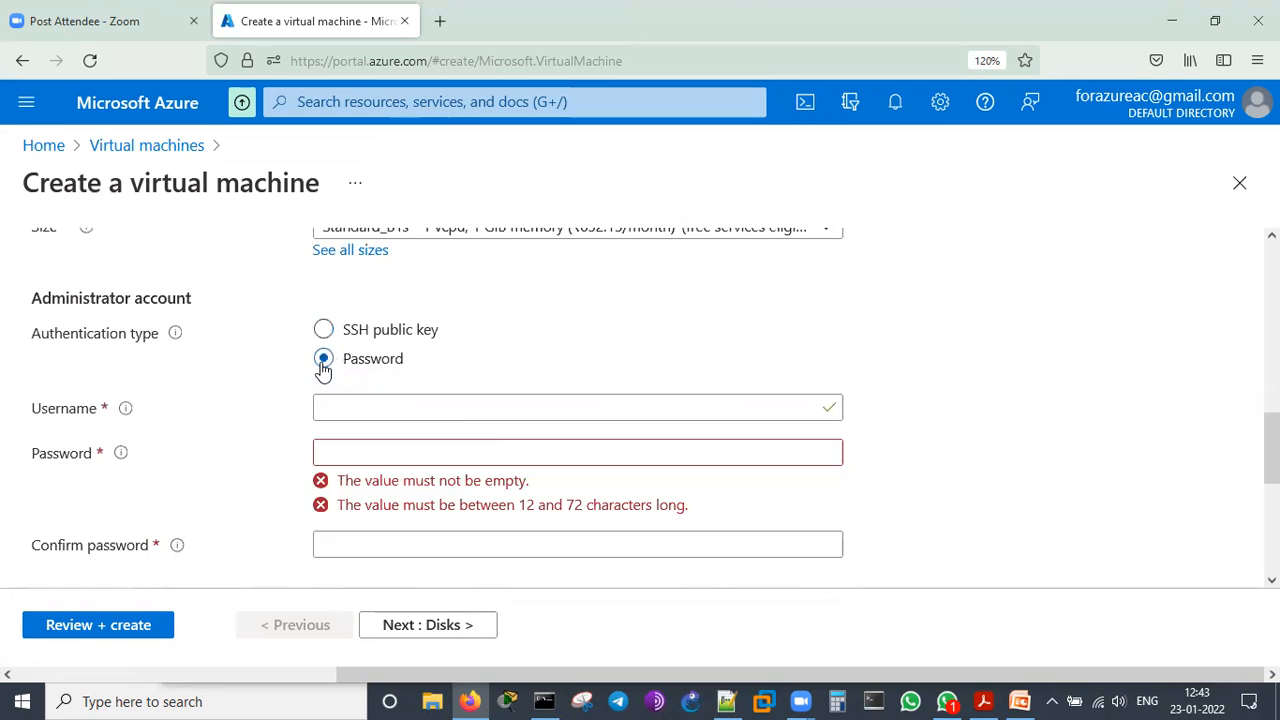
pyautogui.click(446, 407)
pyautogui.write('azadmin')
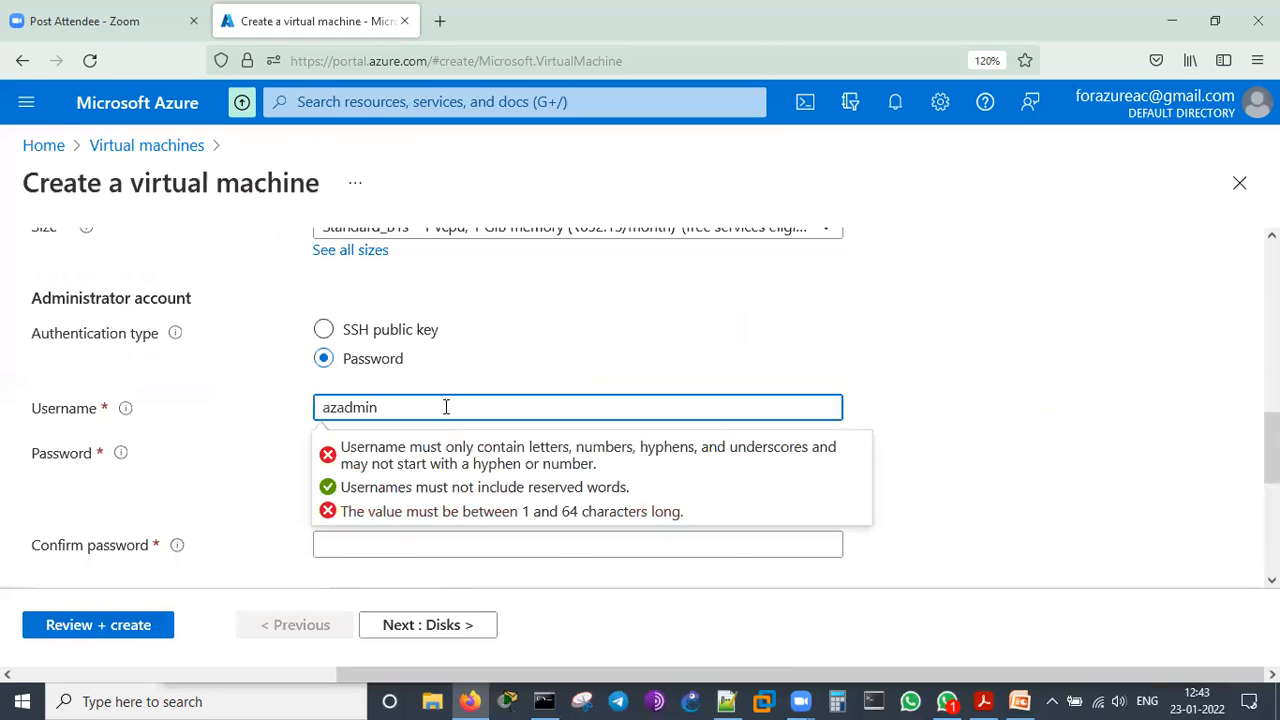
# Enter the administrator account's password in both the password and the confirmation fields
pyautogui.click(418, 548)
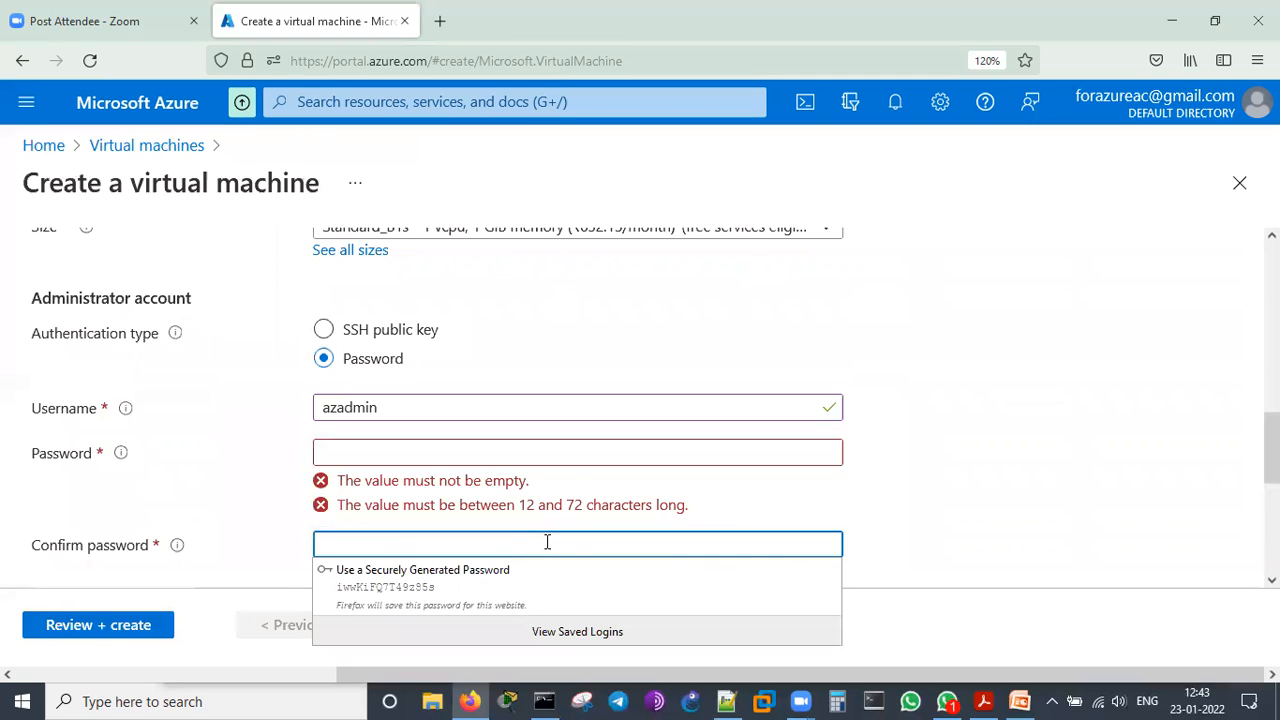
pyautogui.write('••')
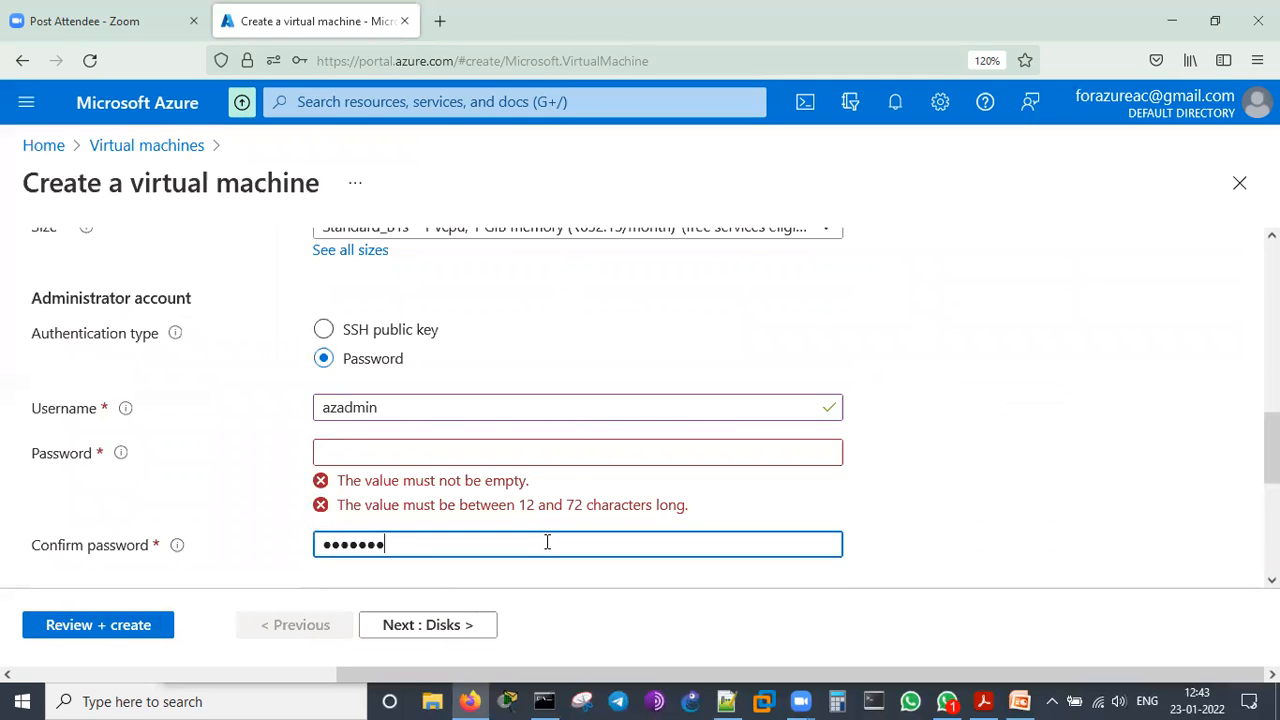
pyautogui.write('••••••••••')
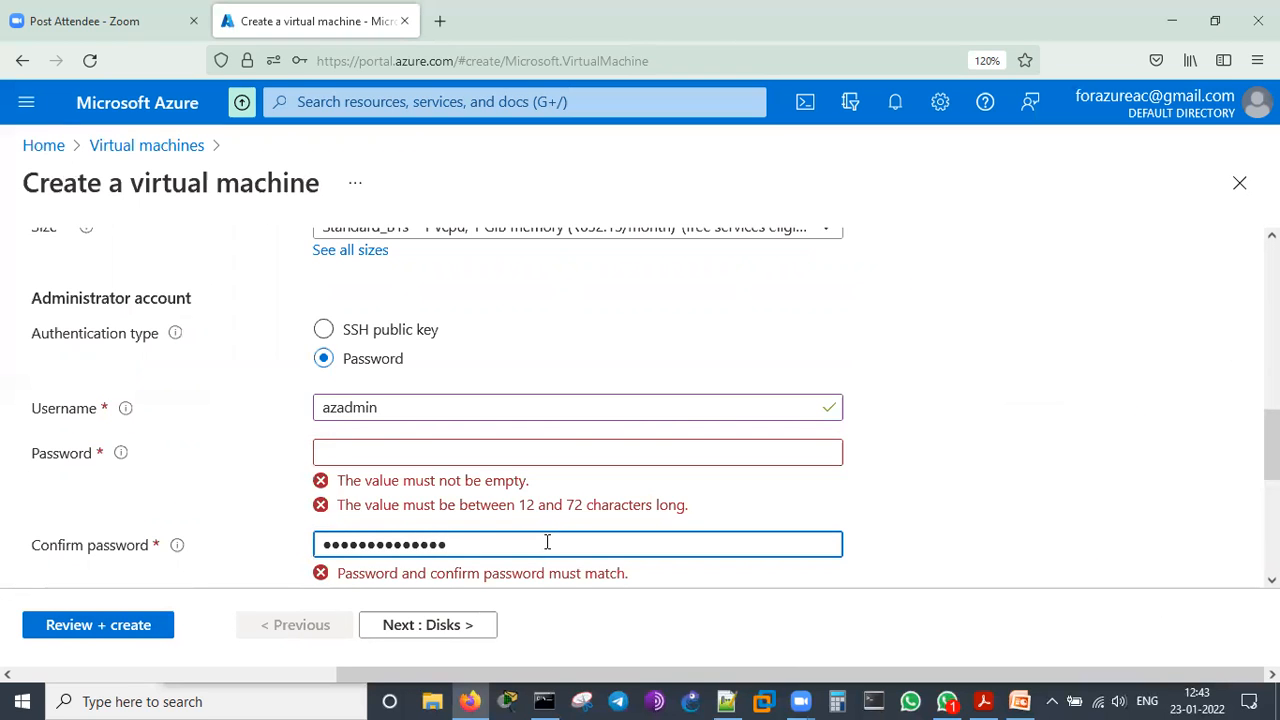
pyautogui.scroll(-3, 845, 487)
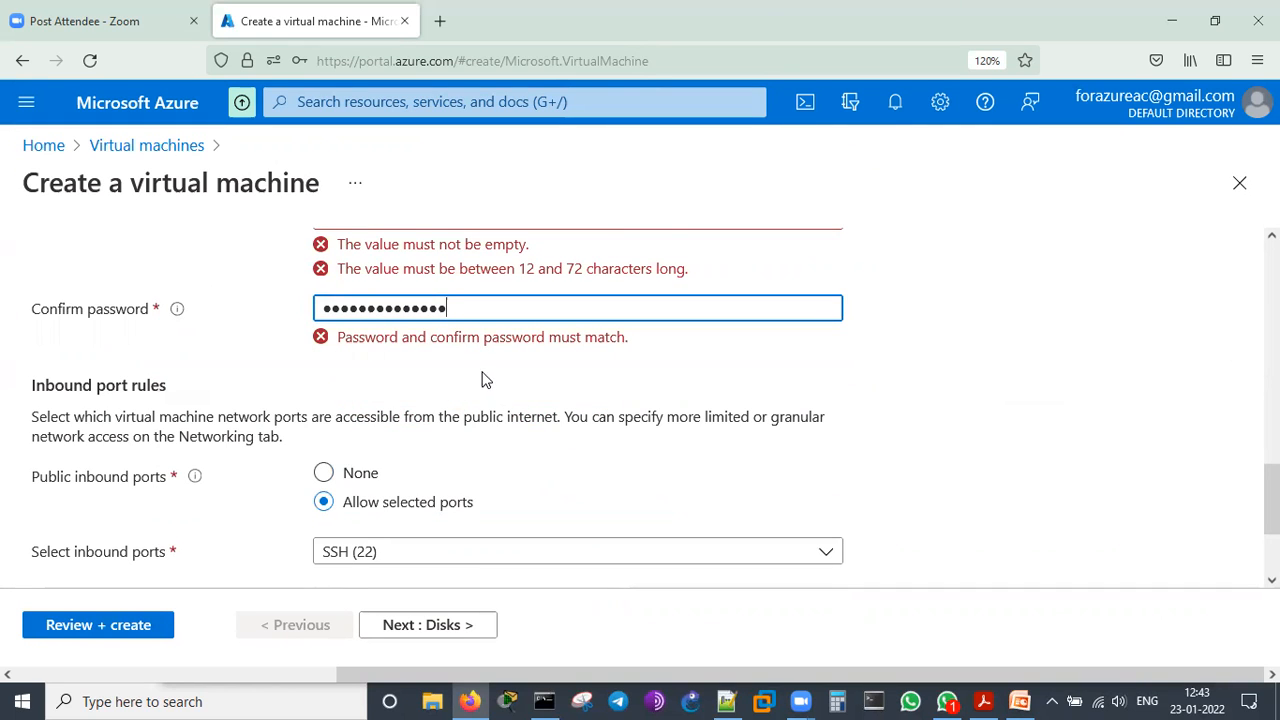
pyautogui.scroll(2, 474, 345)
pyautogui.click(463, 336)
pyautogui.write('A●●●●●●●●●●●●●')
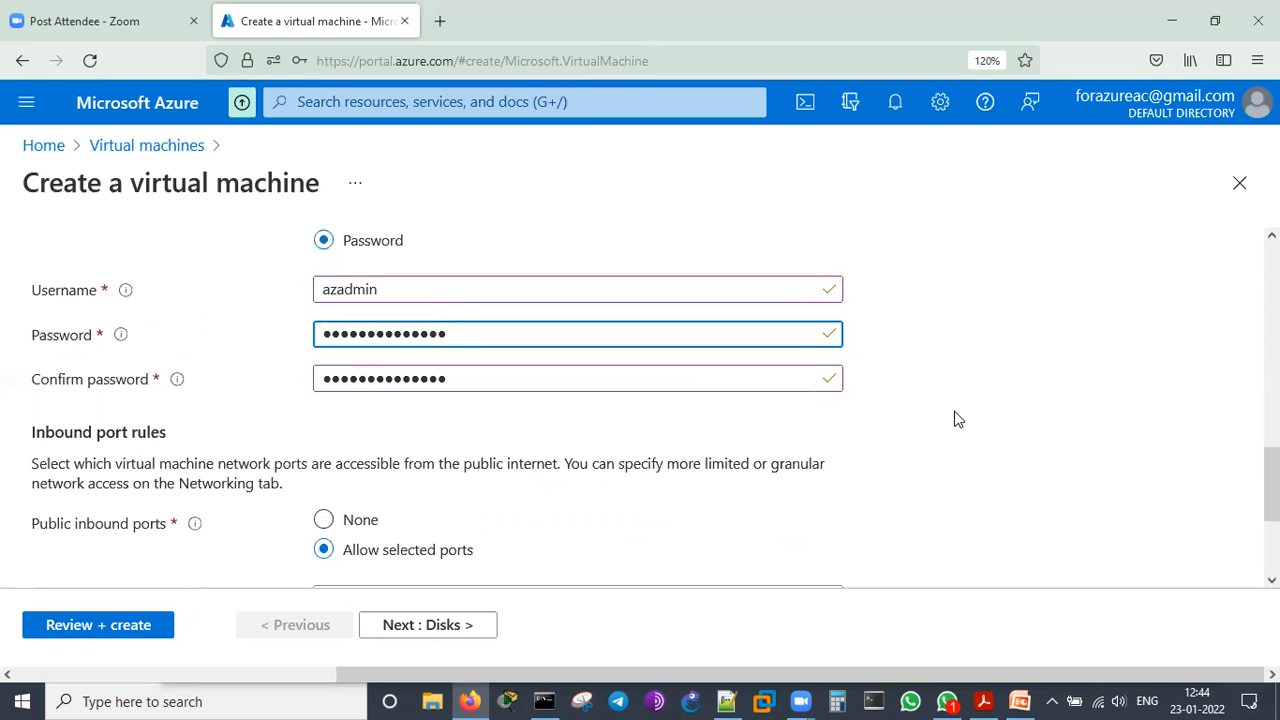
# Allow HTTP (80) as a public inbound port in addition to SSH (22)
pyautogui.scroll(-2, 955, 419)
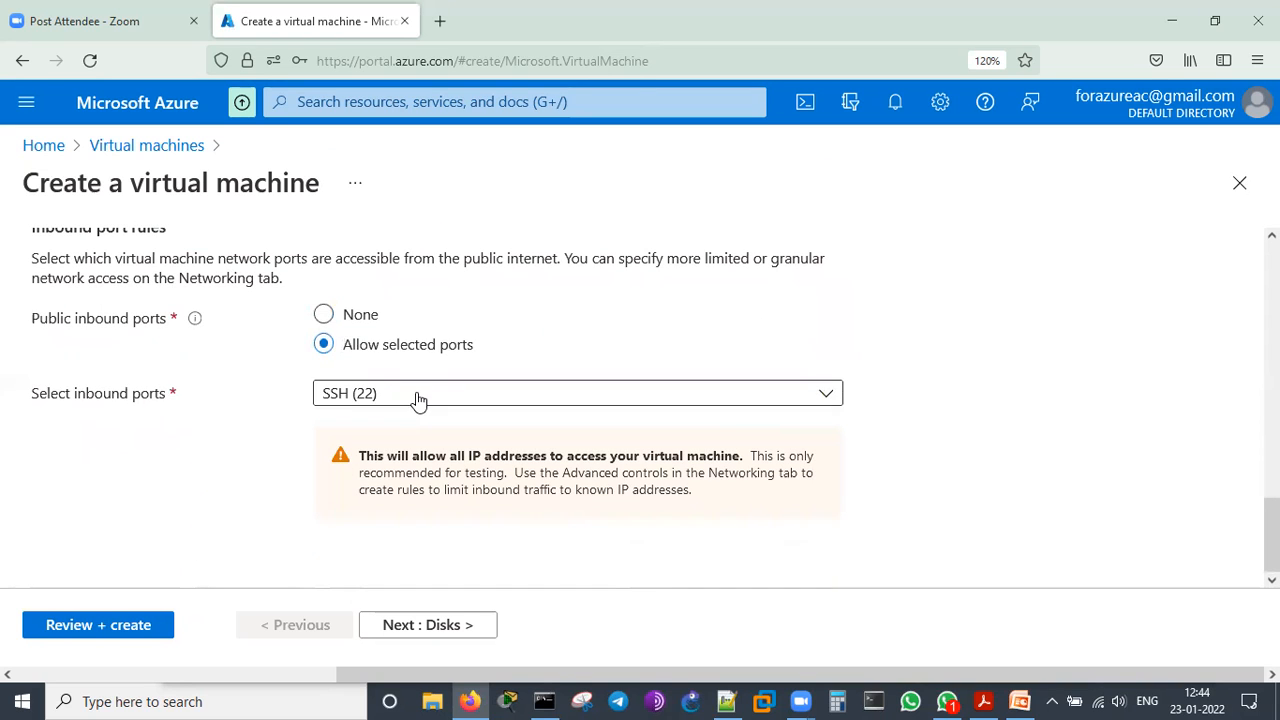
pyautogui.click(420, 399)
pyautogui.click(333, 291)
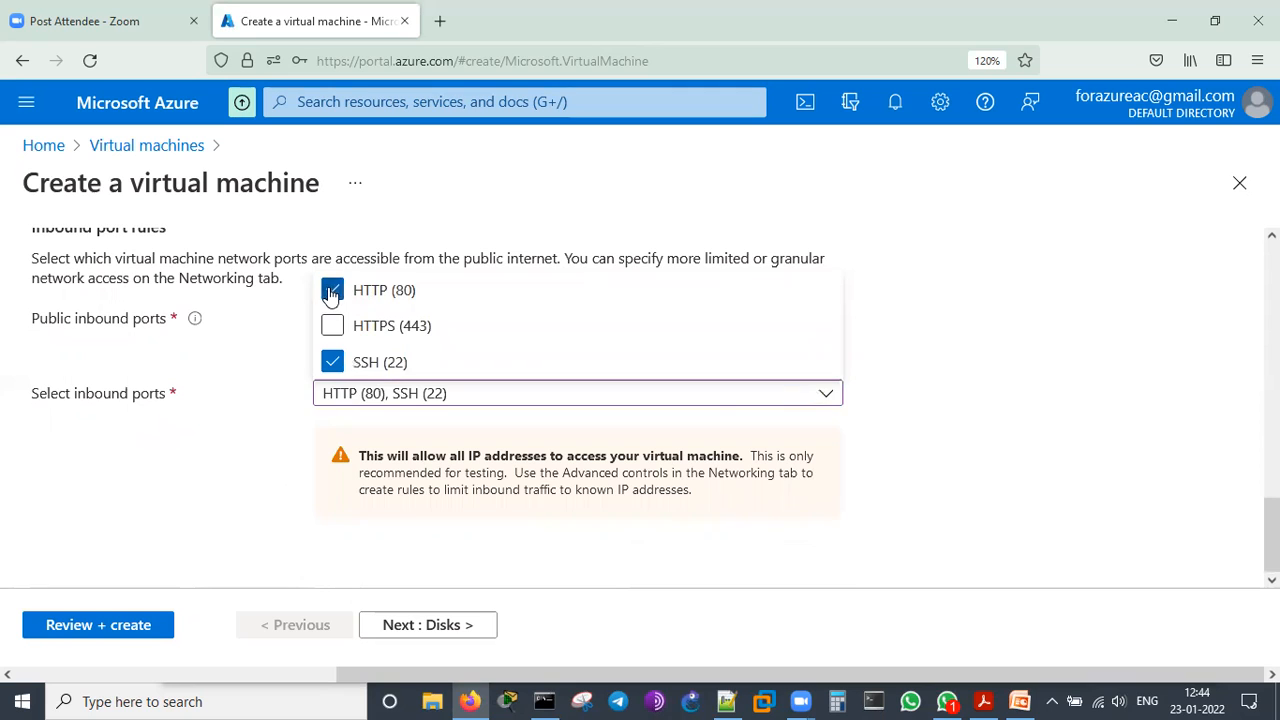
pyautogui.click(1065, 502)
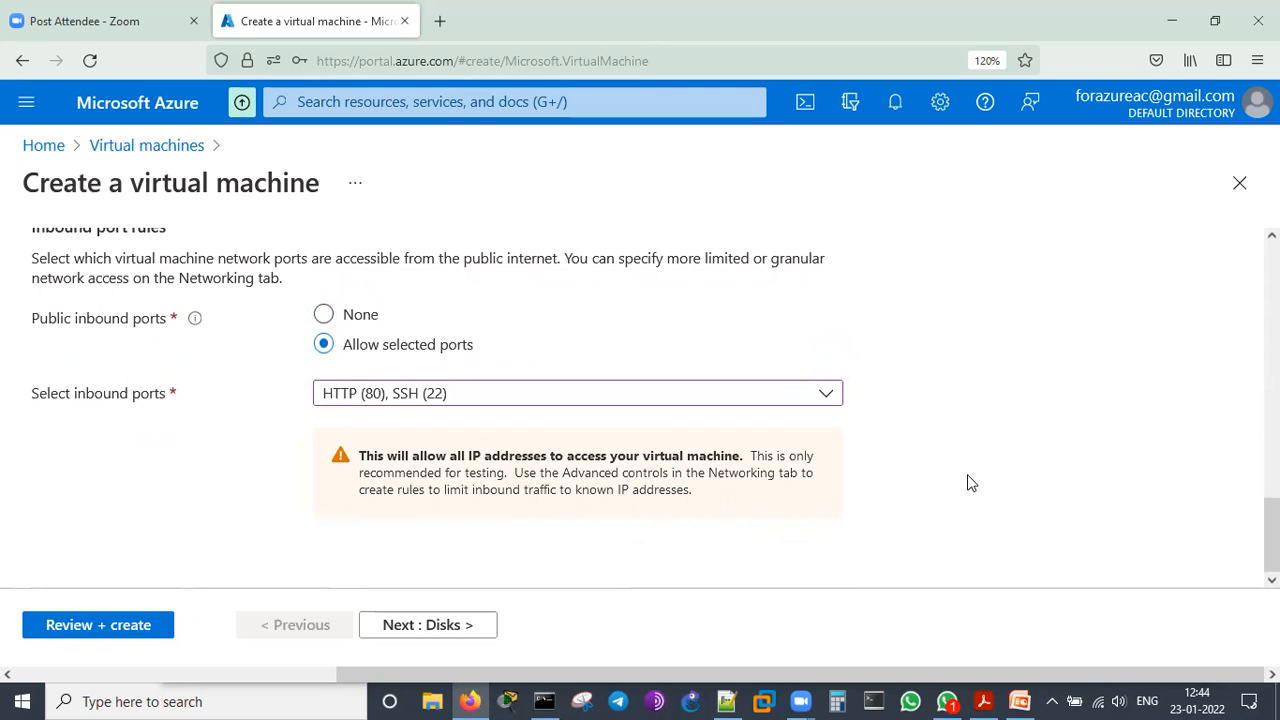
# Proceed to the disk settings, set the OS disk type to Standard HDD, and look over the data disk options
pyautogui.click(443, 634)
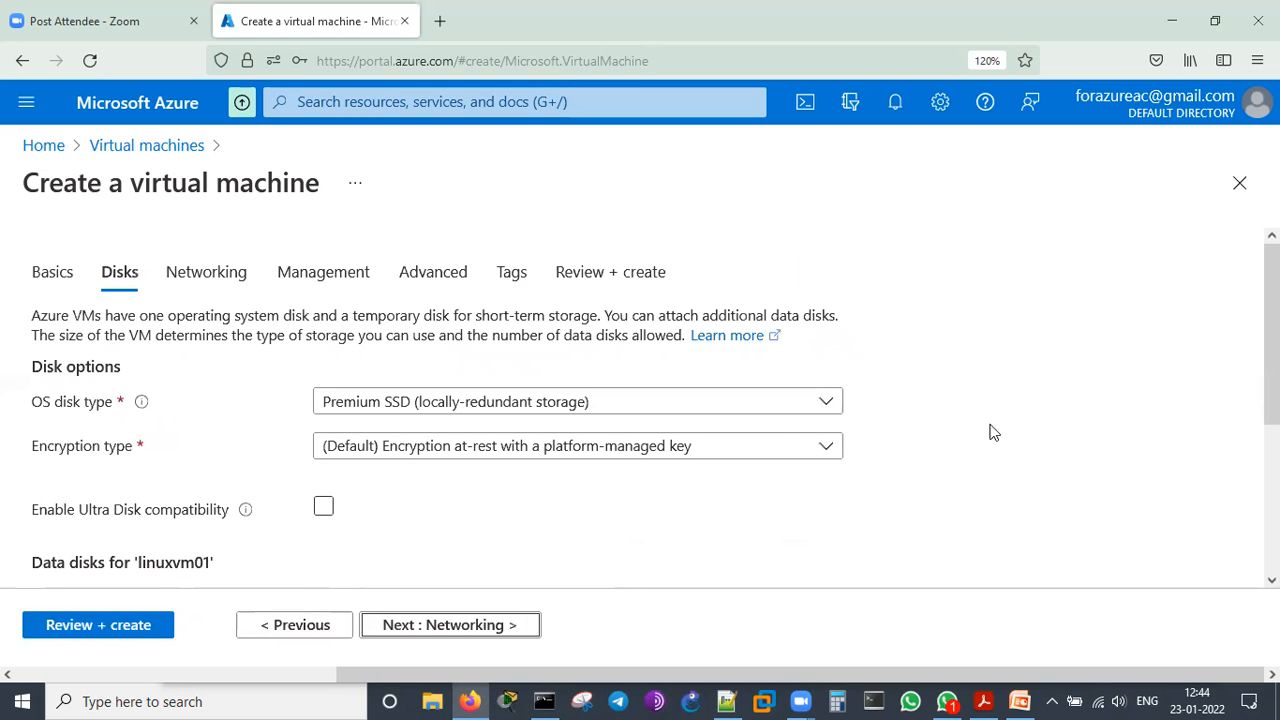
pyautogui.click(461, 411)
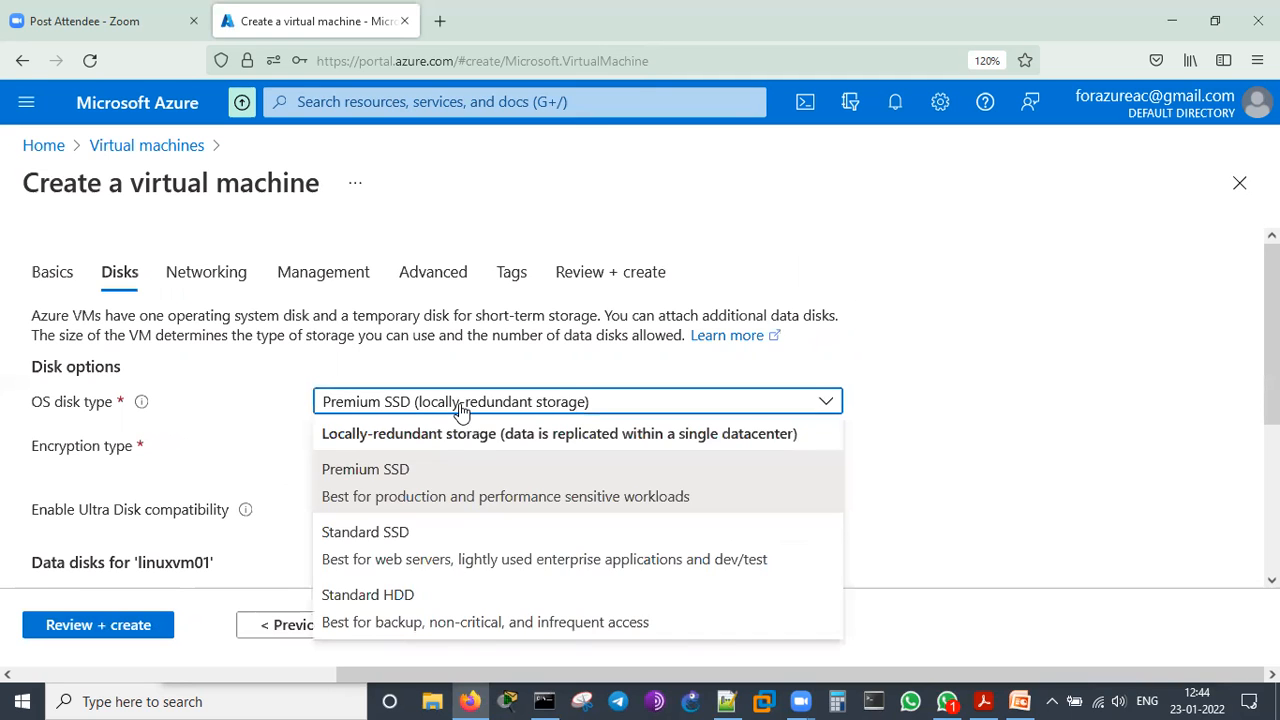
pyautogui.click(426, 606)
pyautogui.scroll(-3, 974, 451)
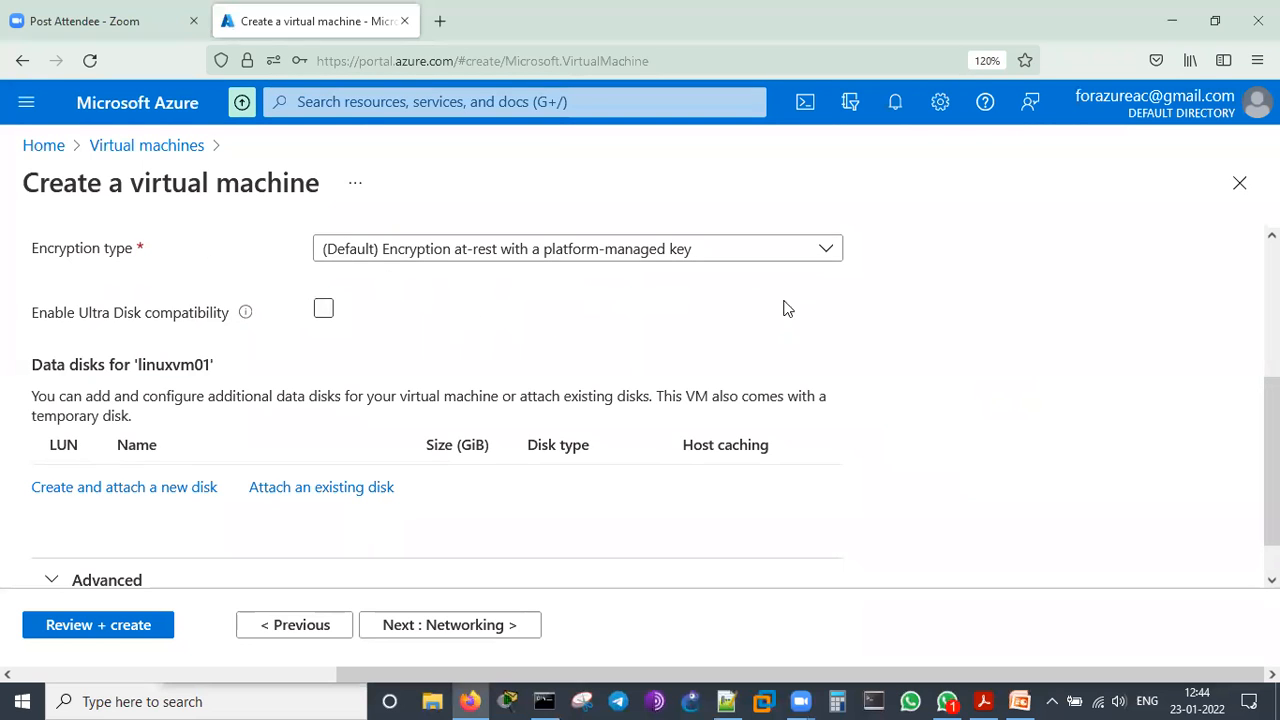
pyautogui.scroll(-1, 454, 443)
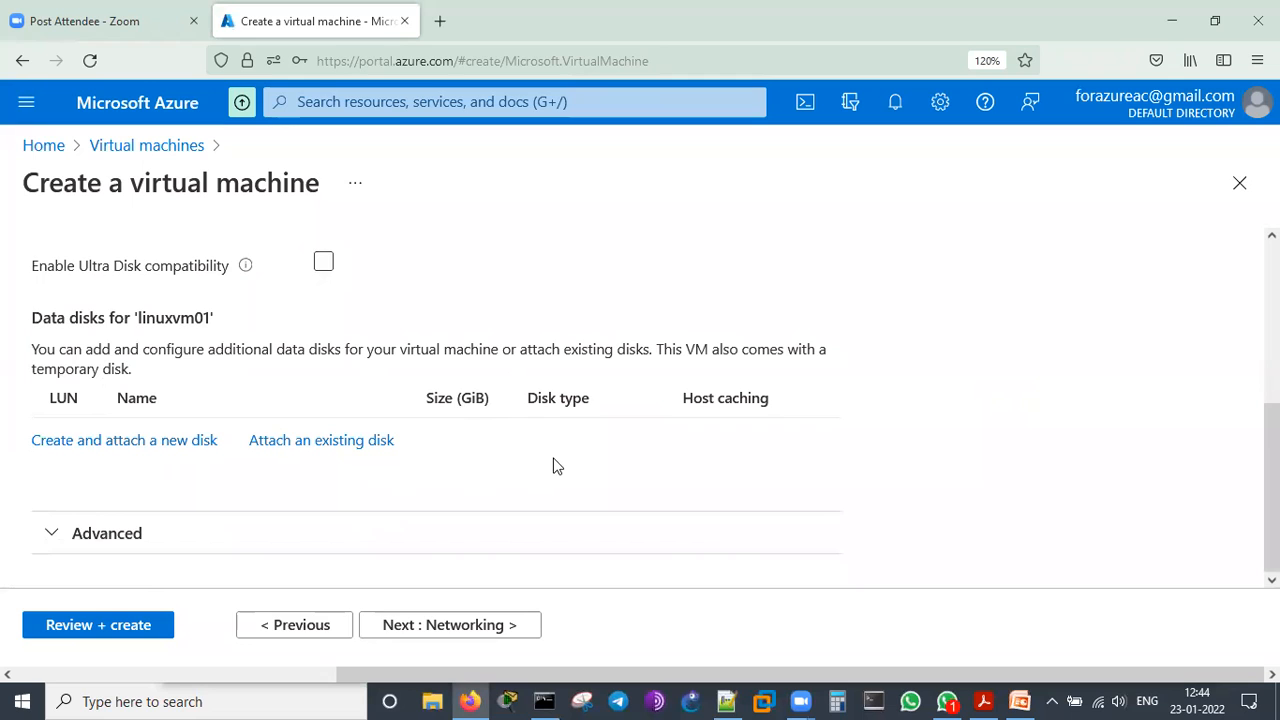
# Proceed to the networking settings and look over the network interface, inbound port and load balancing options
pyautogui.click(499, 630)
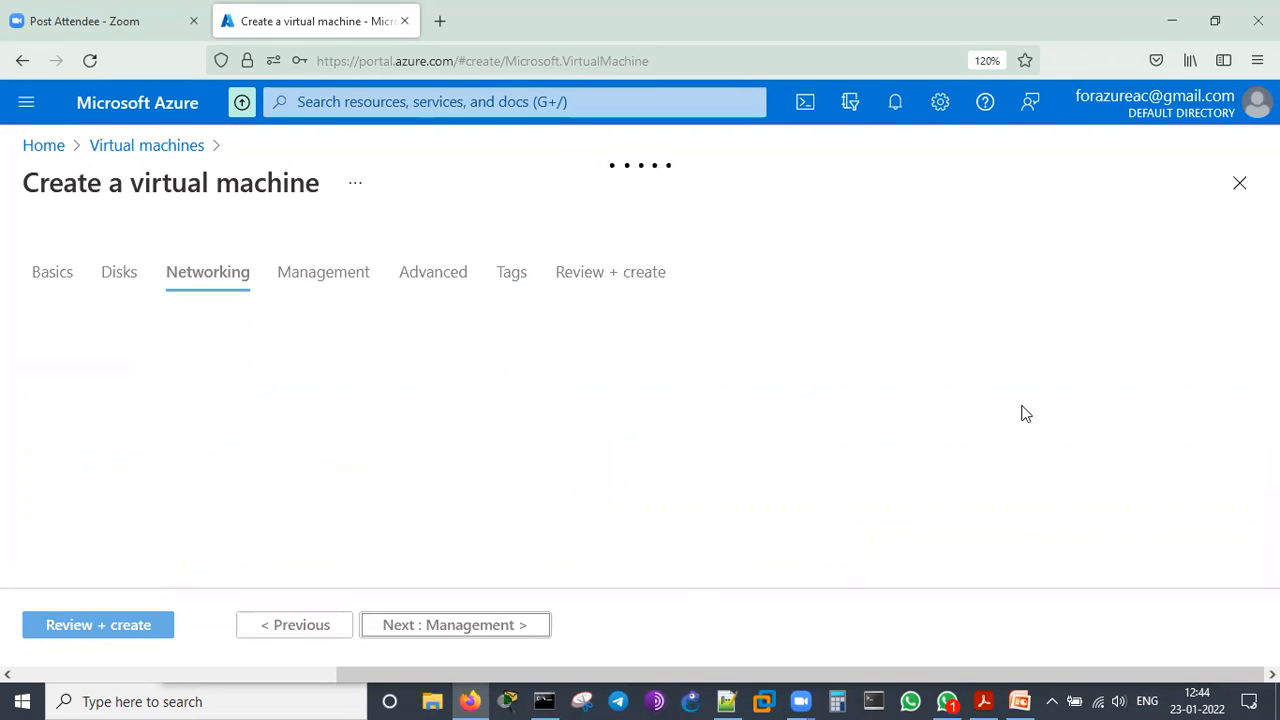
pyautogui.scroll(-1, 894, 357)
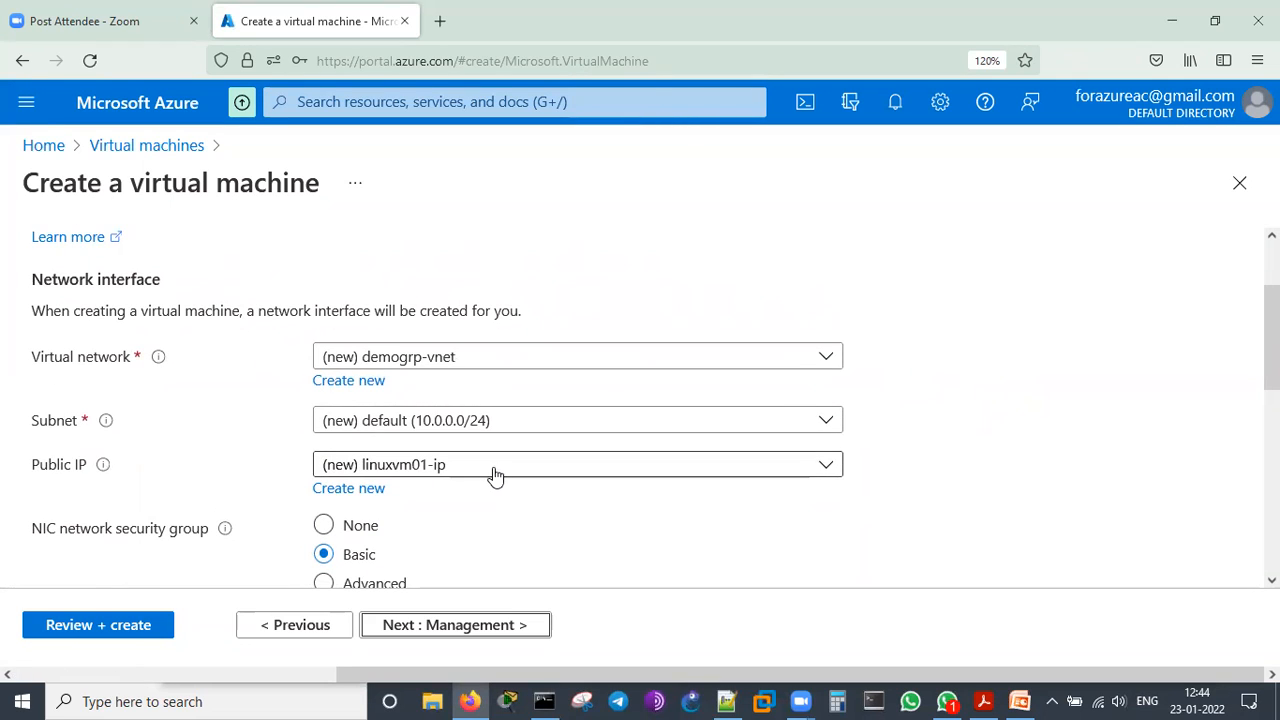
pyautogui.scroll(-3, 495, 475)
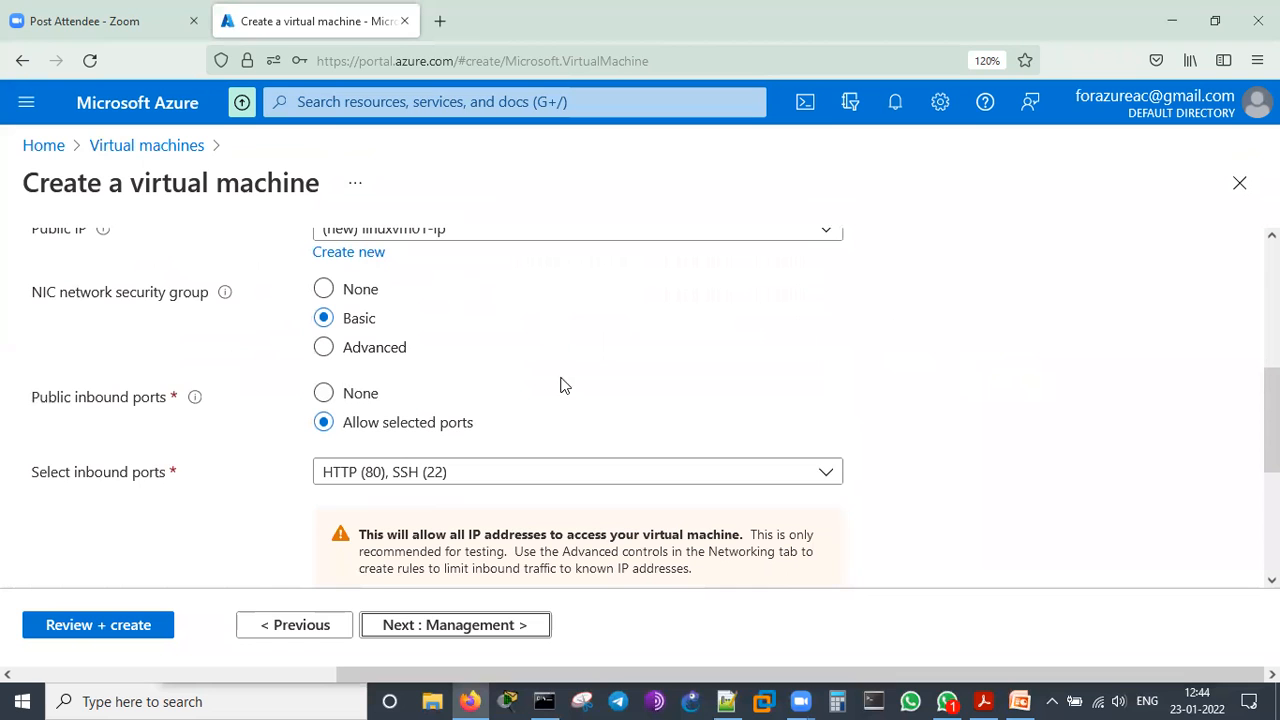
pyautogui.scroll(-3, 408, 491)
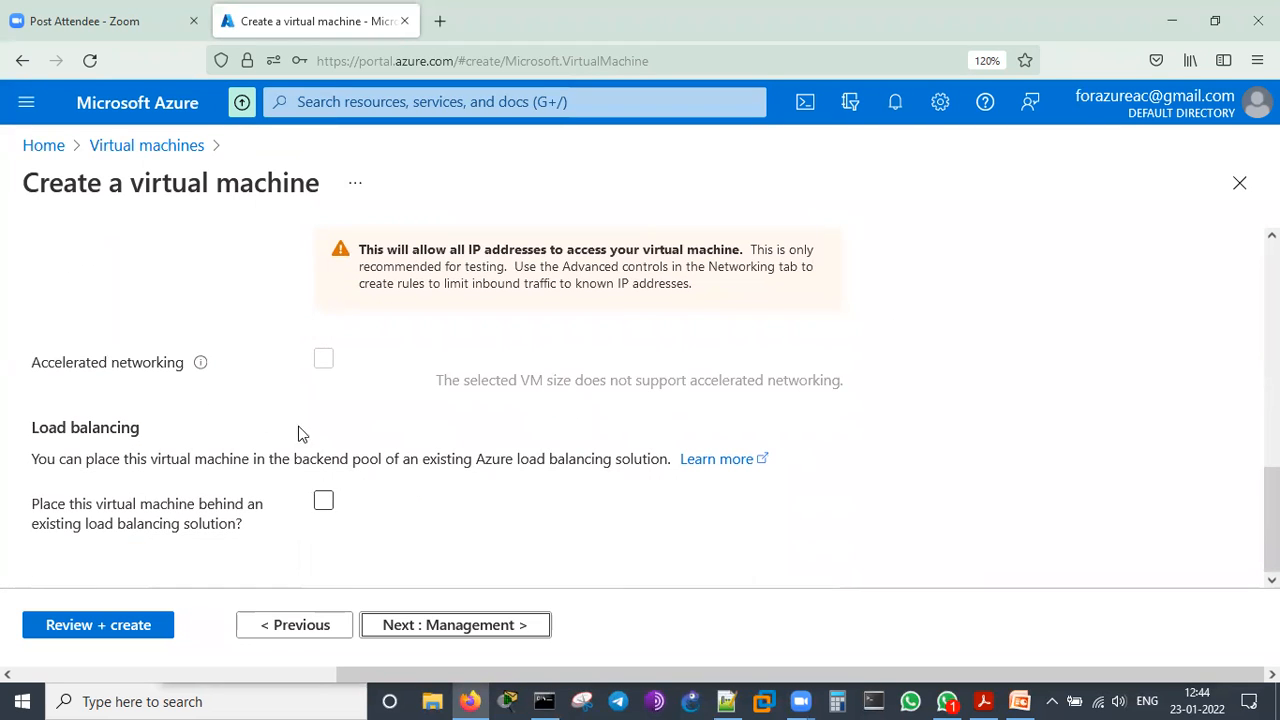
# Proceed to the management settings, enable the free basic Azure Security Center plan, and look over the remaining management options
pyautogui.click(490, 624)
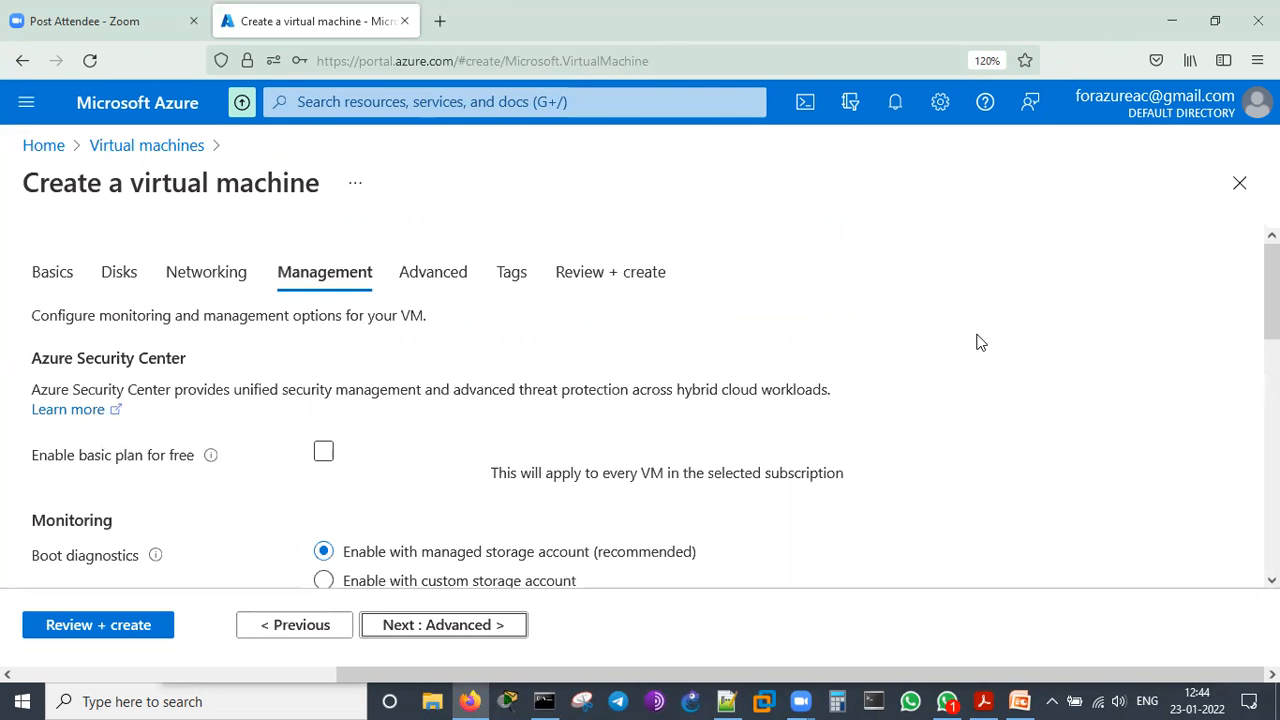
pyautogui.scroll(-3, 980, 343)
pyautogui.scroll(2, 970, 350)
pyautogui.click(323, 333)
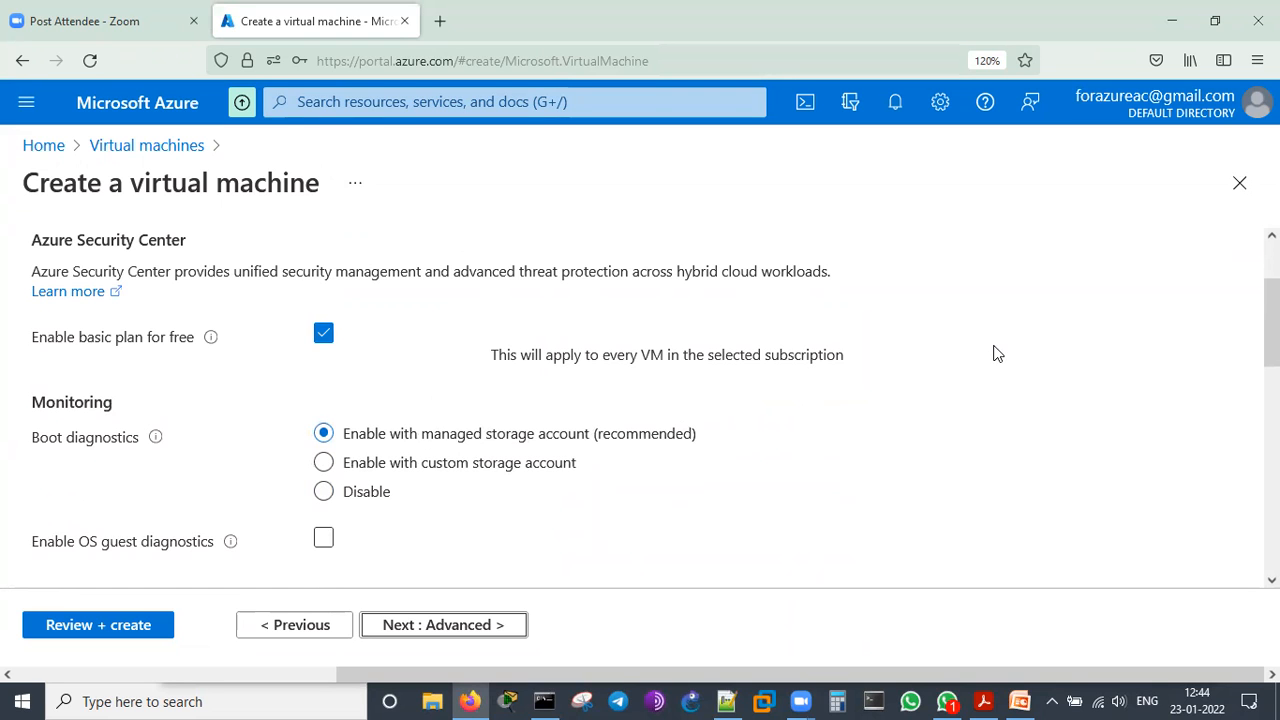
pyautogui.scroll(-3, 822, 406)
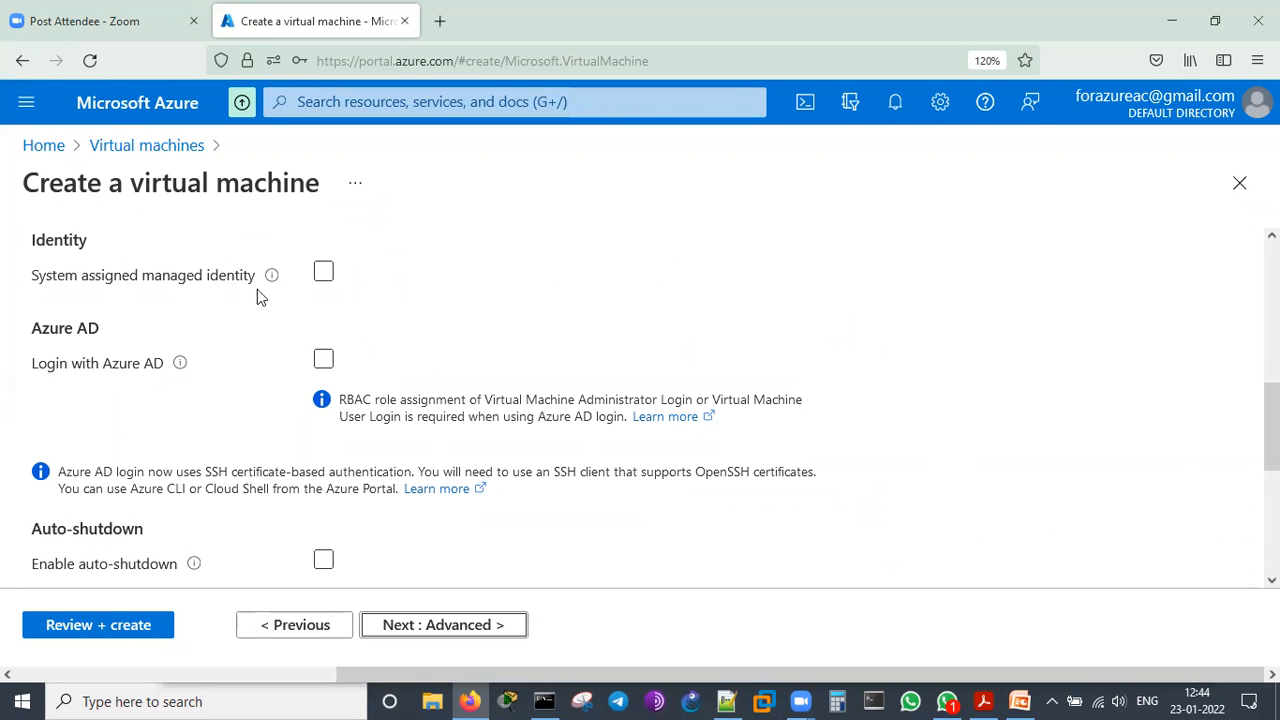
pyautogui.scroll(-2, 800, 451)
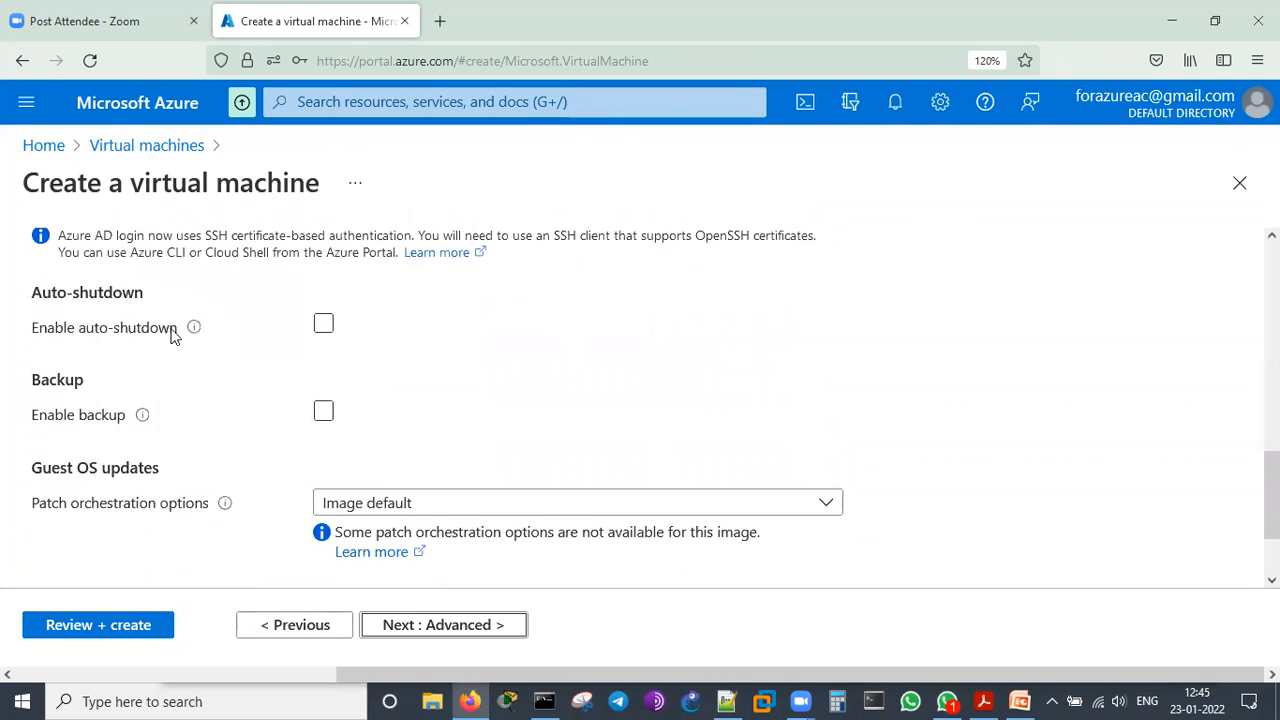
pyautogui.scroll(-1, 240, 467)
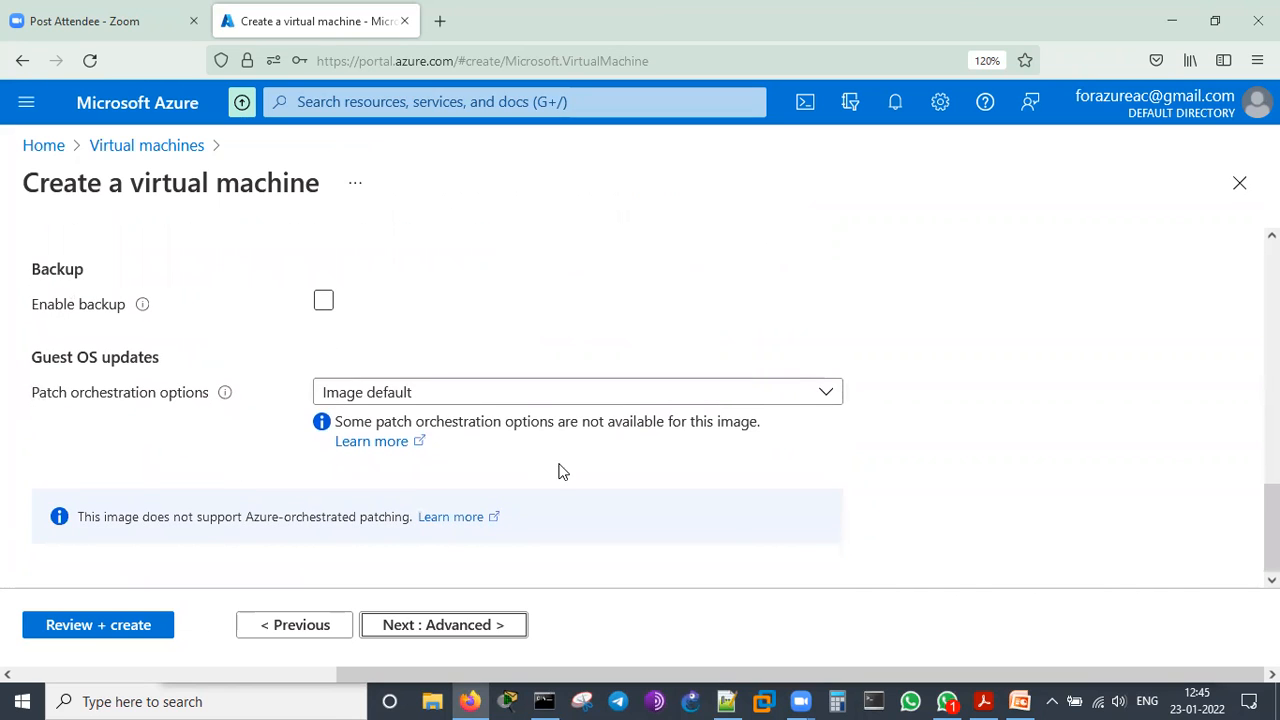
# Proceed to the advanced settings and examine the extensions, custom data, user data, host, capacity reservation and proximity placement options
pyautogui.click(430, 630)
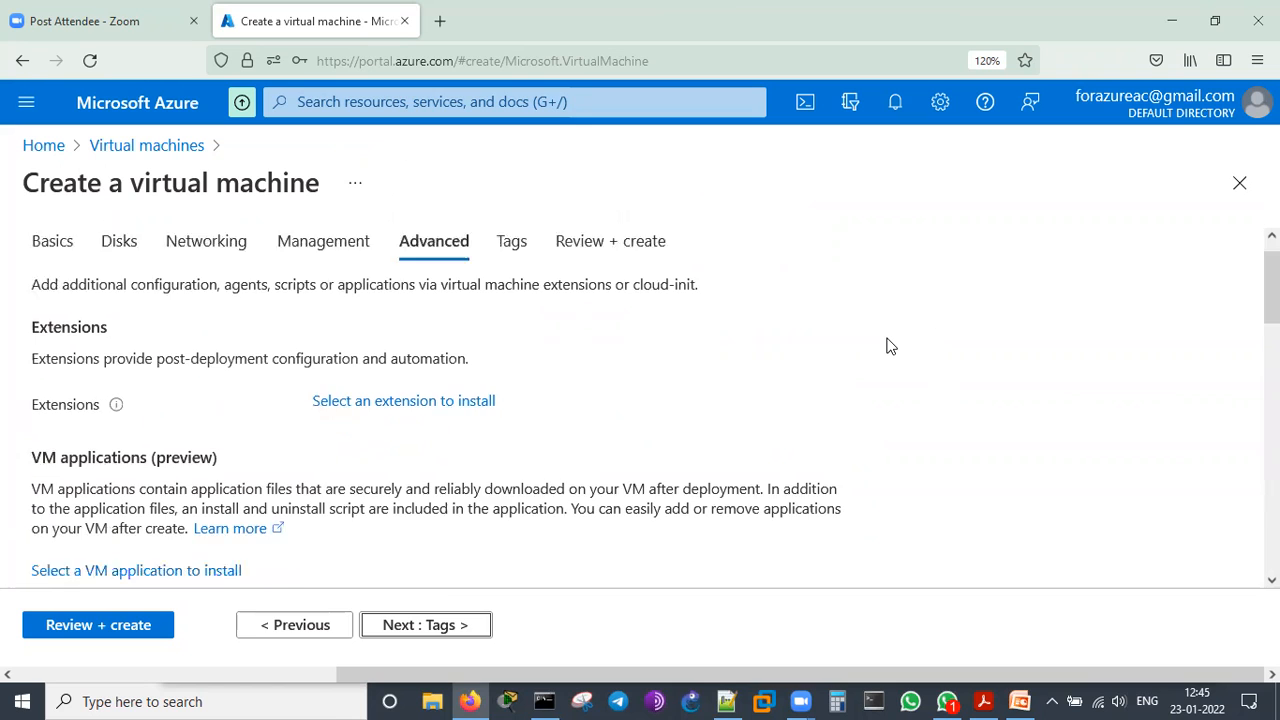
pyautogui.scroll(-1, 890, 346)
pyautogui.scroll(-2, 890, 346)
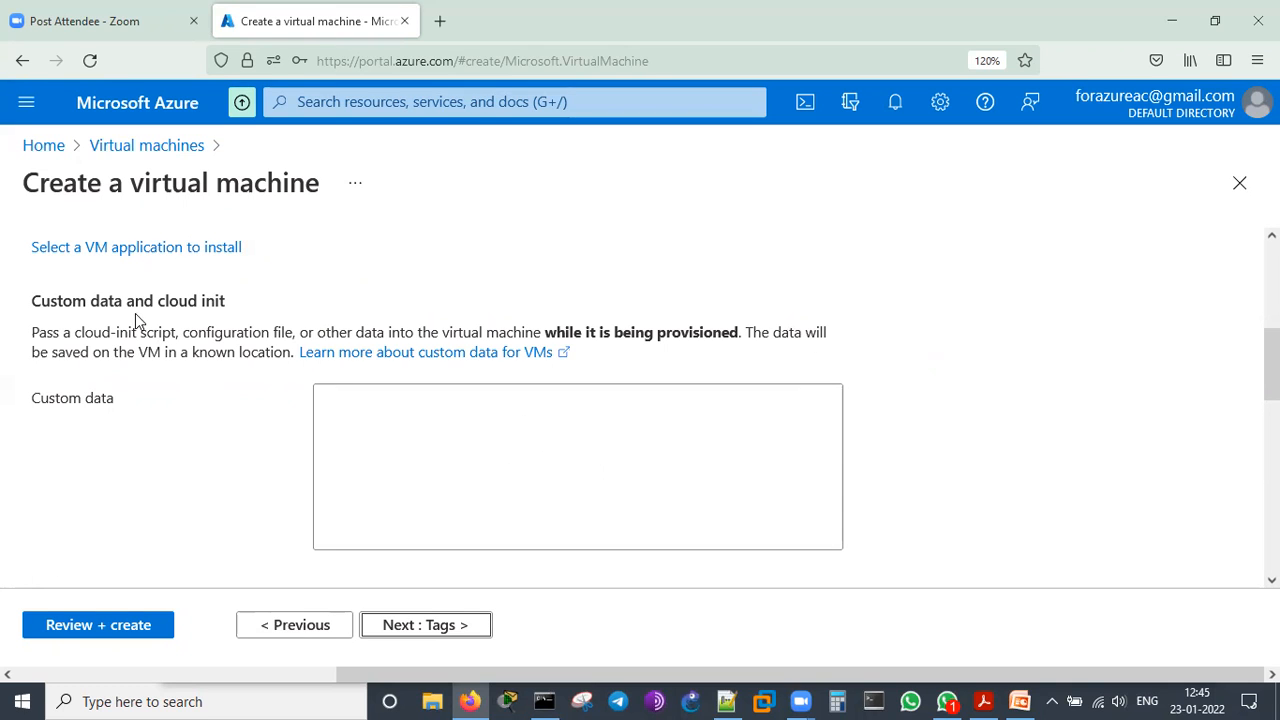
pyautogui.scroll(5, 845, 391)
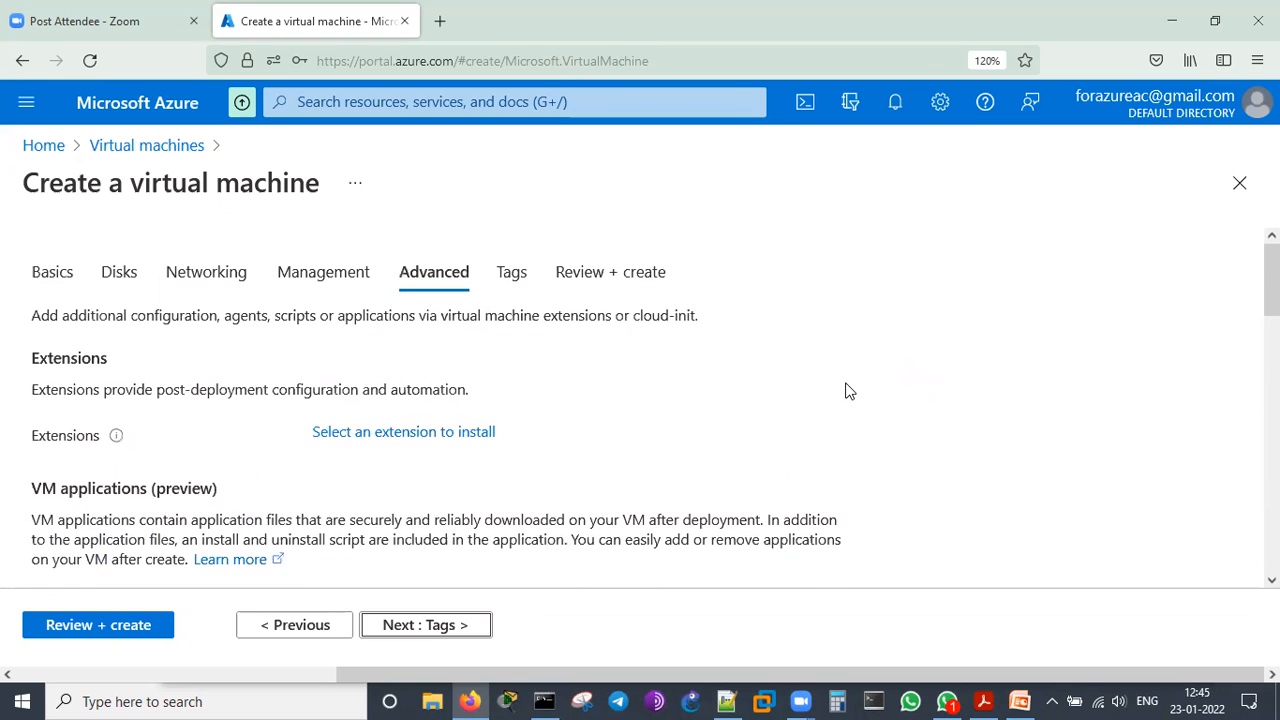
pyautogui.scroll(-5, 845, 391)
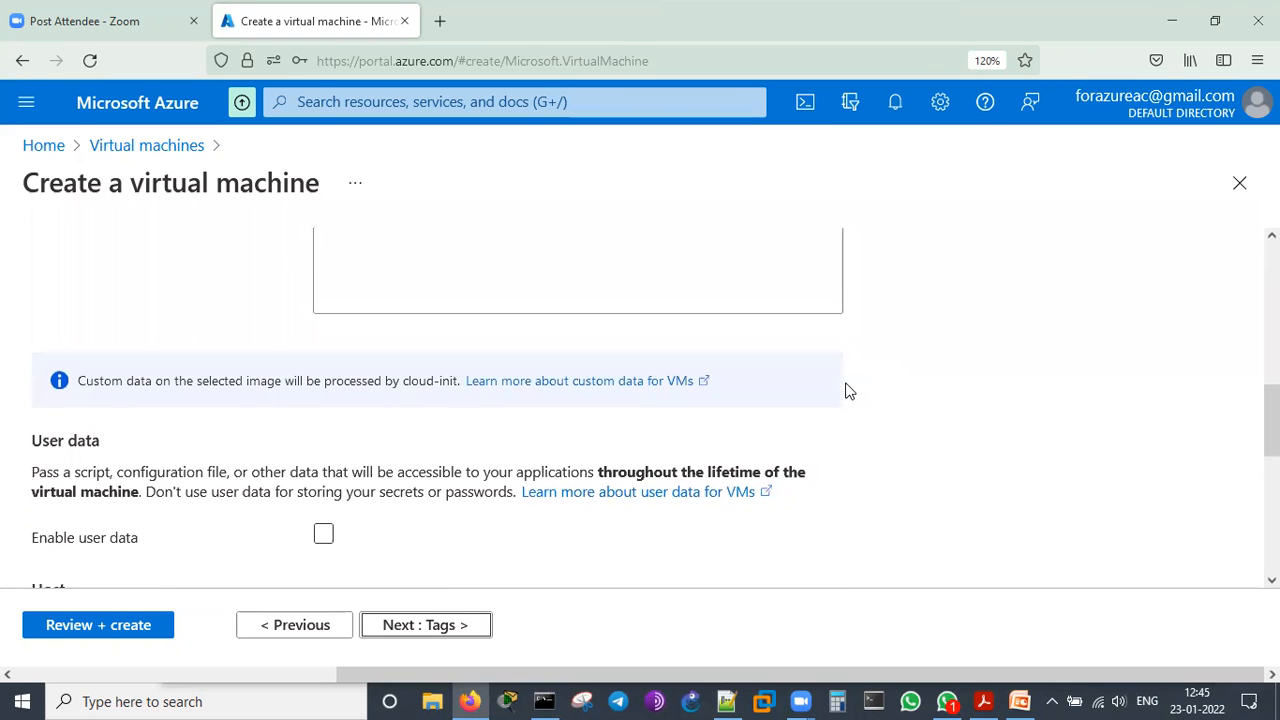
pyautogui.scroll(-3, 845, 391)
pyautogui.click(326, 298)
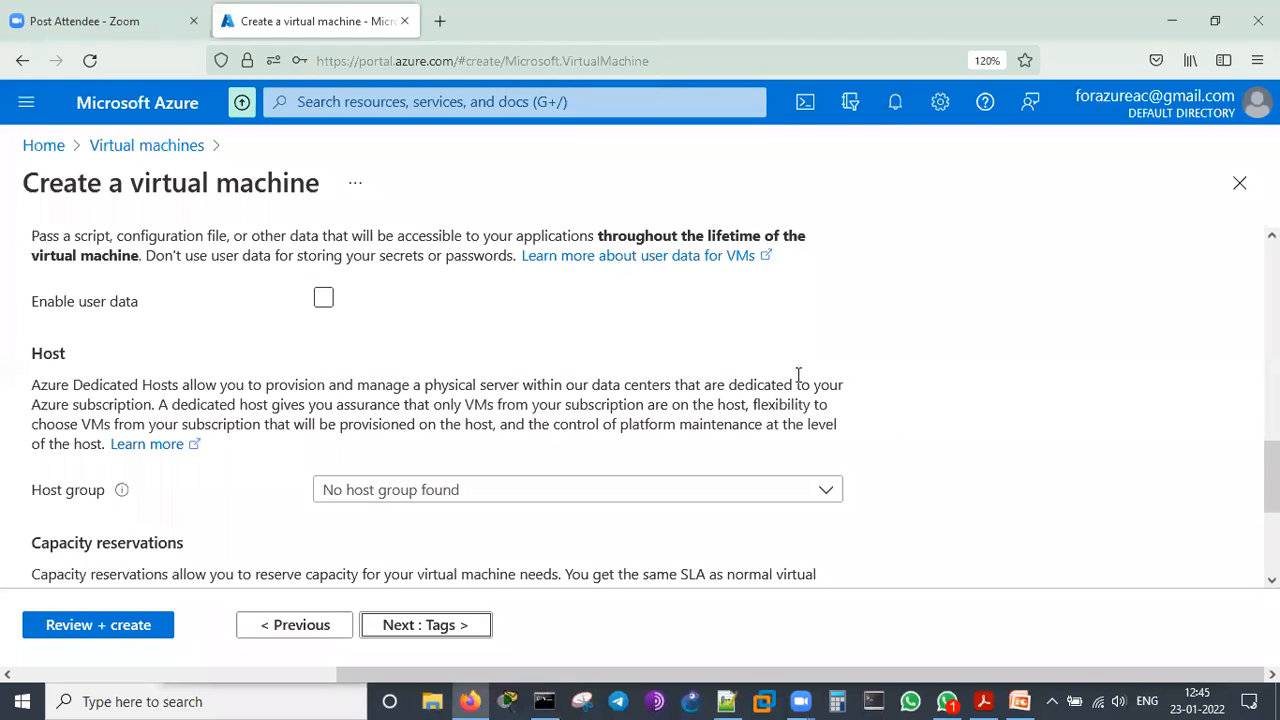
pyautogui.scroll(-3, 912, 341)
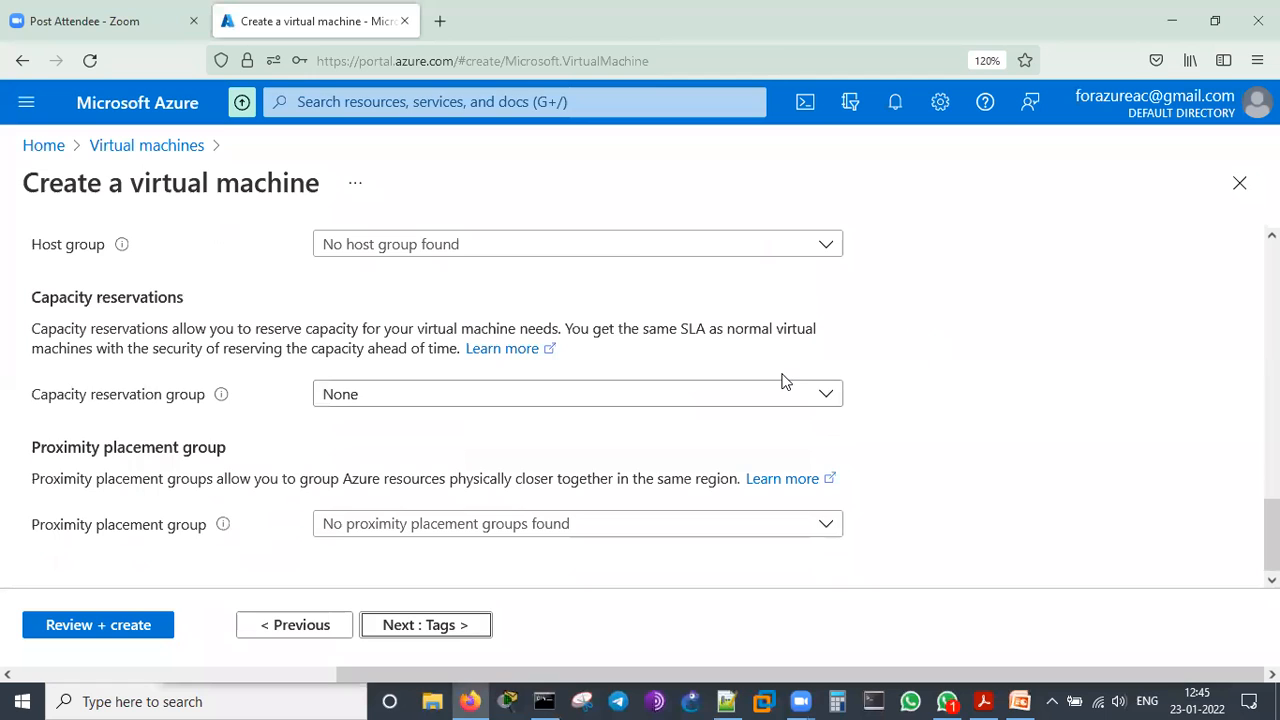
pyautogui.scroll(6, 784, 381)
pyautogui.scroll(-2, 783, 378)
pyautogui.scroll(-10, 783, 378)
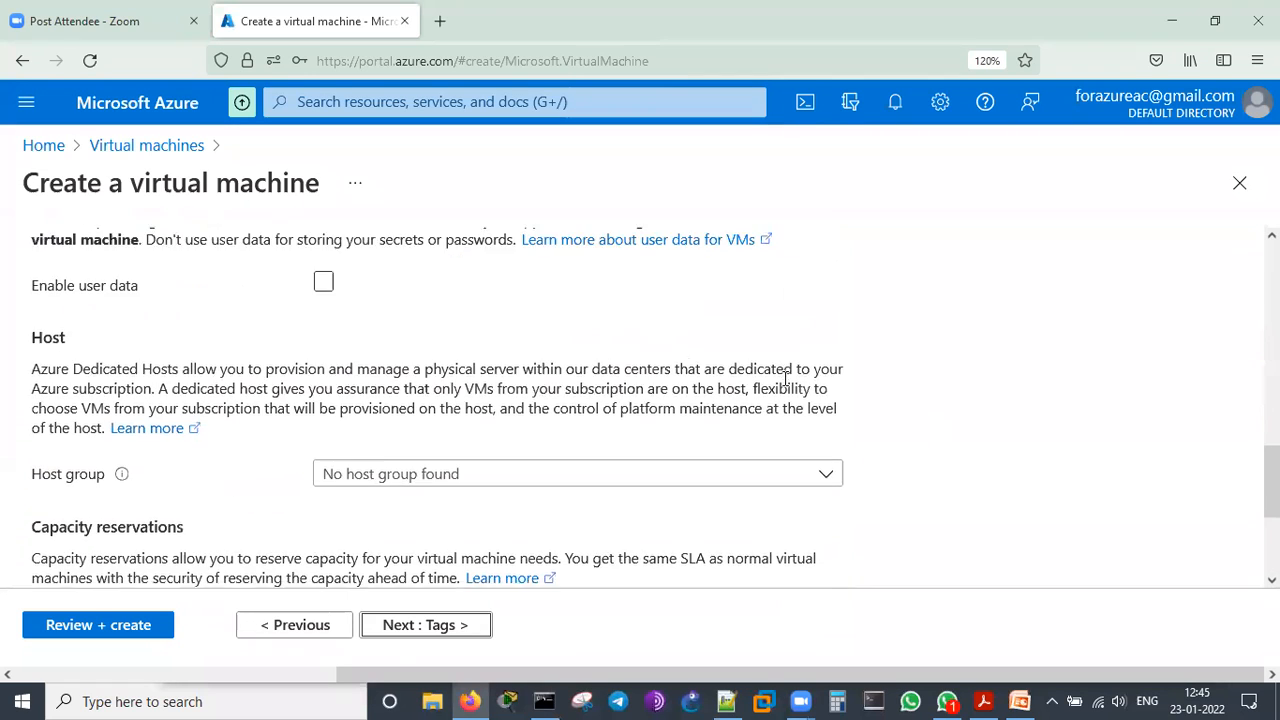
# Proceed to the tags and add a tag called Name with the value linuxvm01
pyautogui.click(403, 643)
pyautogui.click(154, 453)
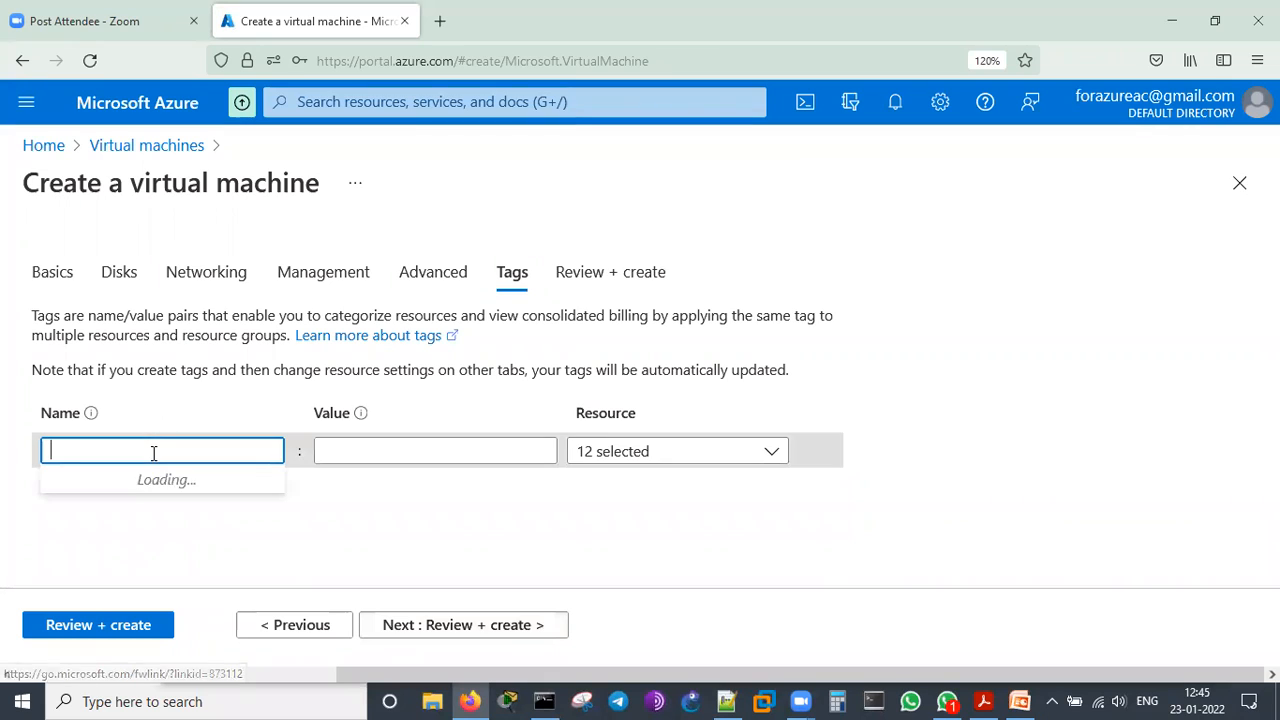
pyautogui.write('Name')
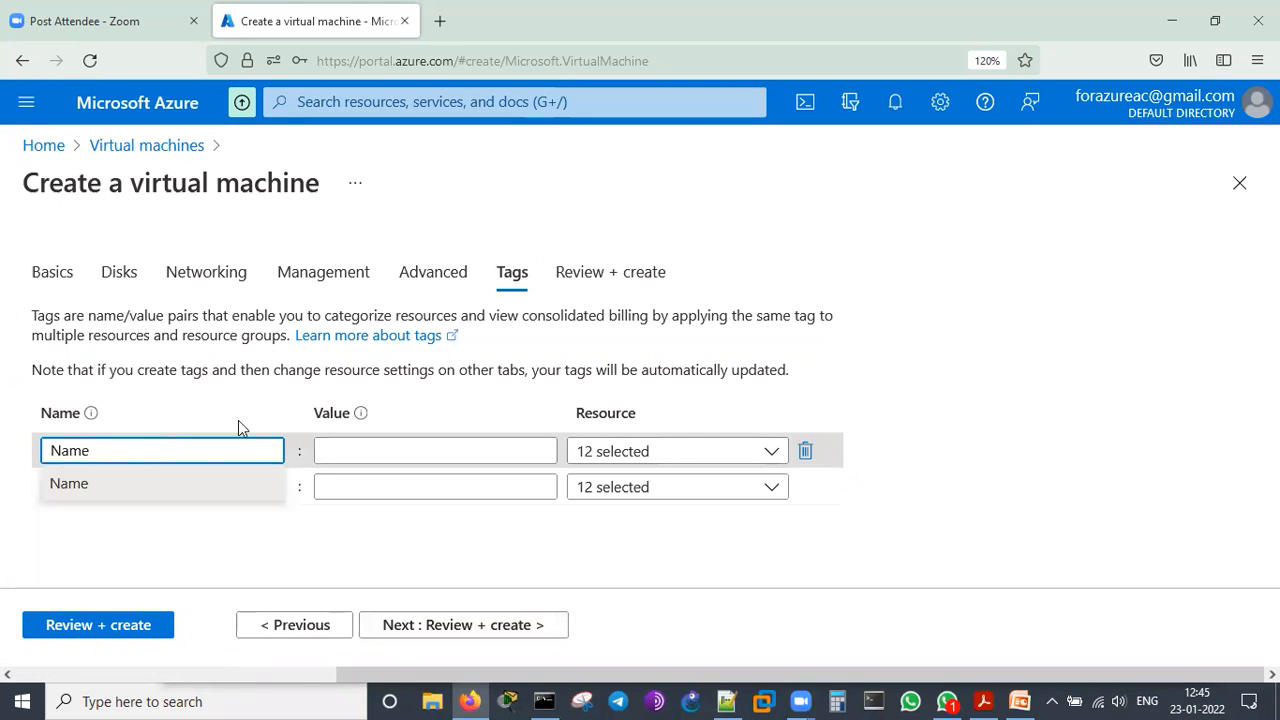
pyautogui.click(326, 451)
pyautogui.write('limu')
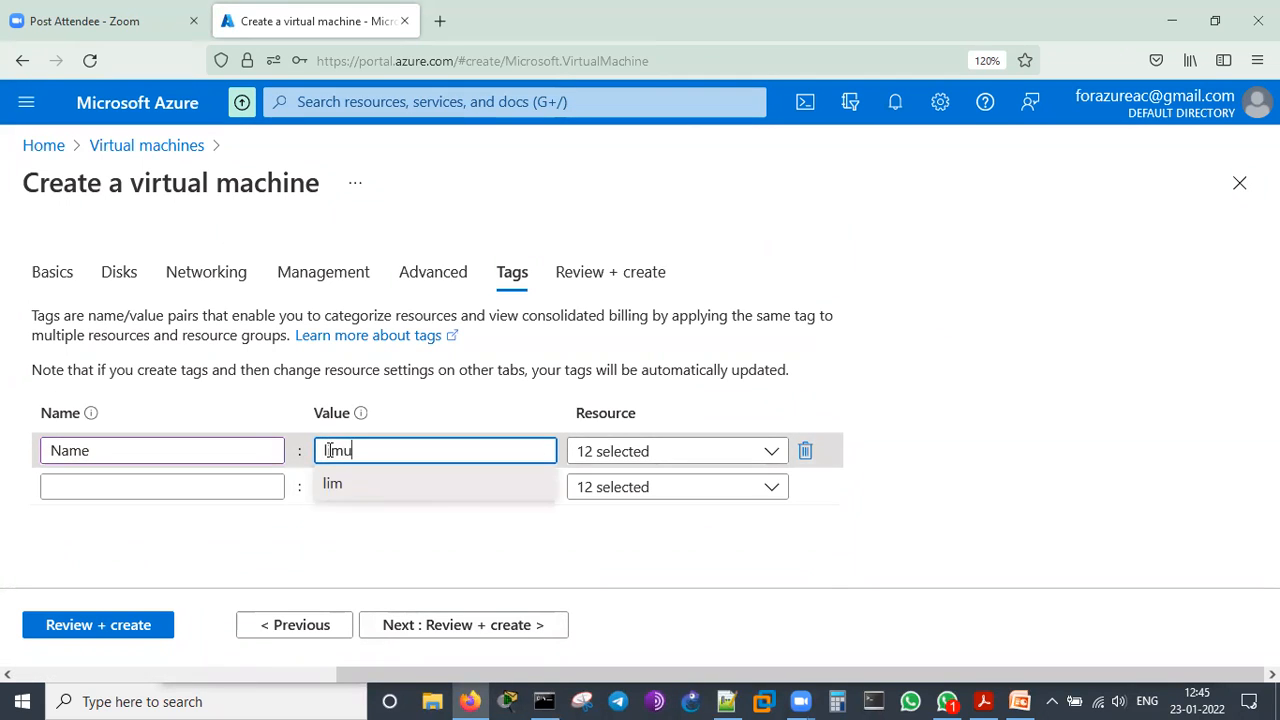
pyautogui.write('vm')
pyautogui.press('BackSpace')
pyautogui.write('01')
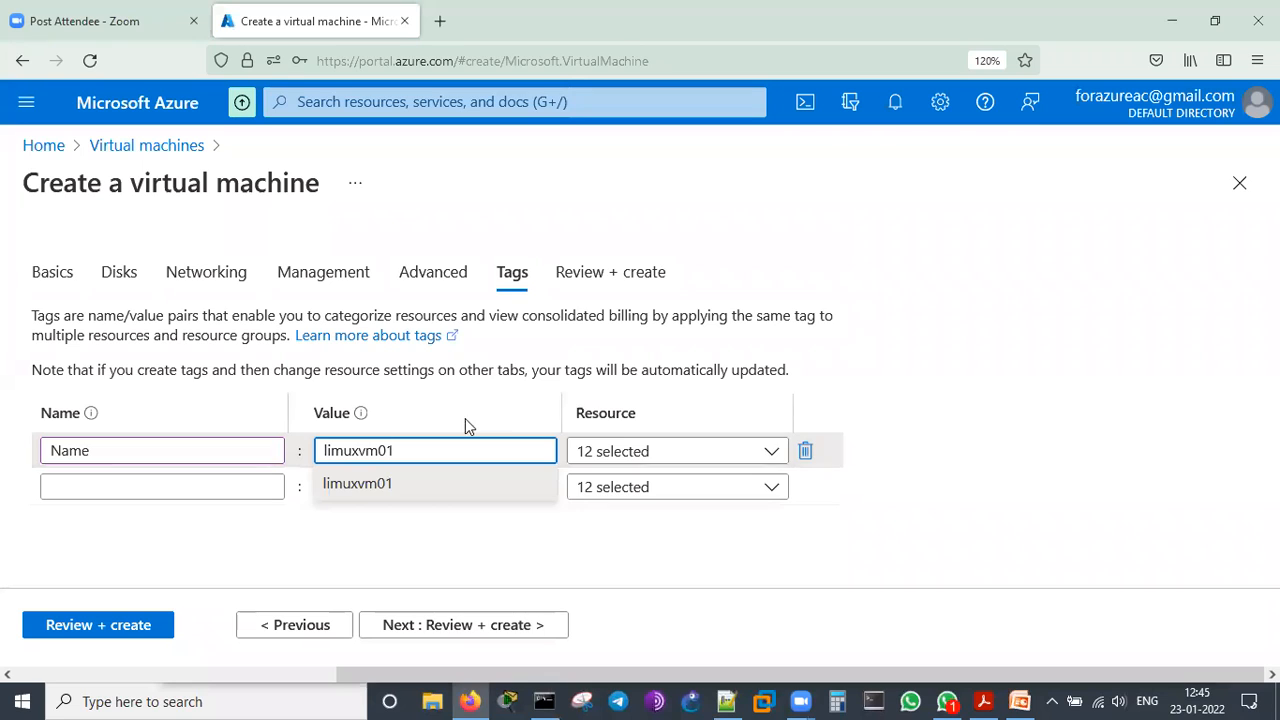
pyautogui.press('BackSpace')
pyautogui.write('n')
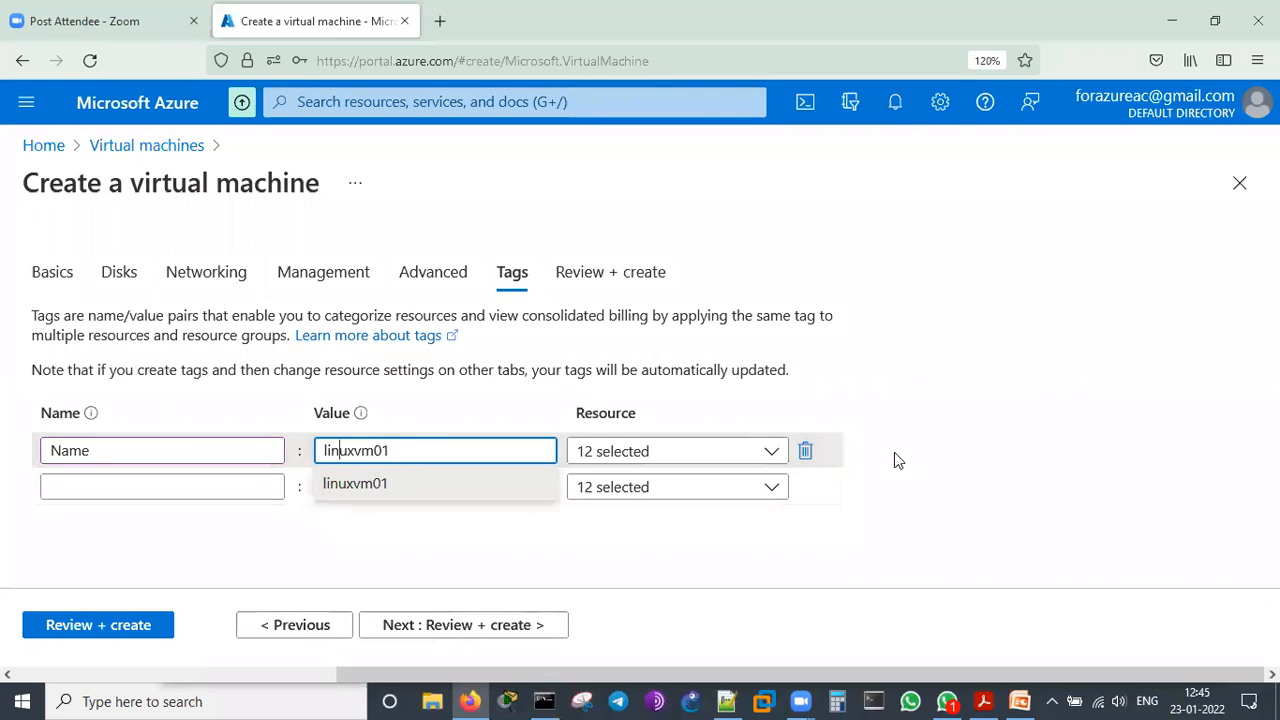
# Check which resource types the Name tag applies to, and proceed to the final review of the virtual machine
pyautogui.click(772, 453)
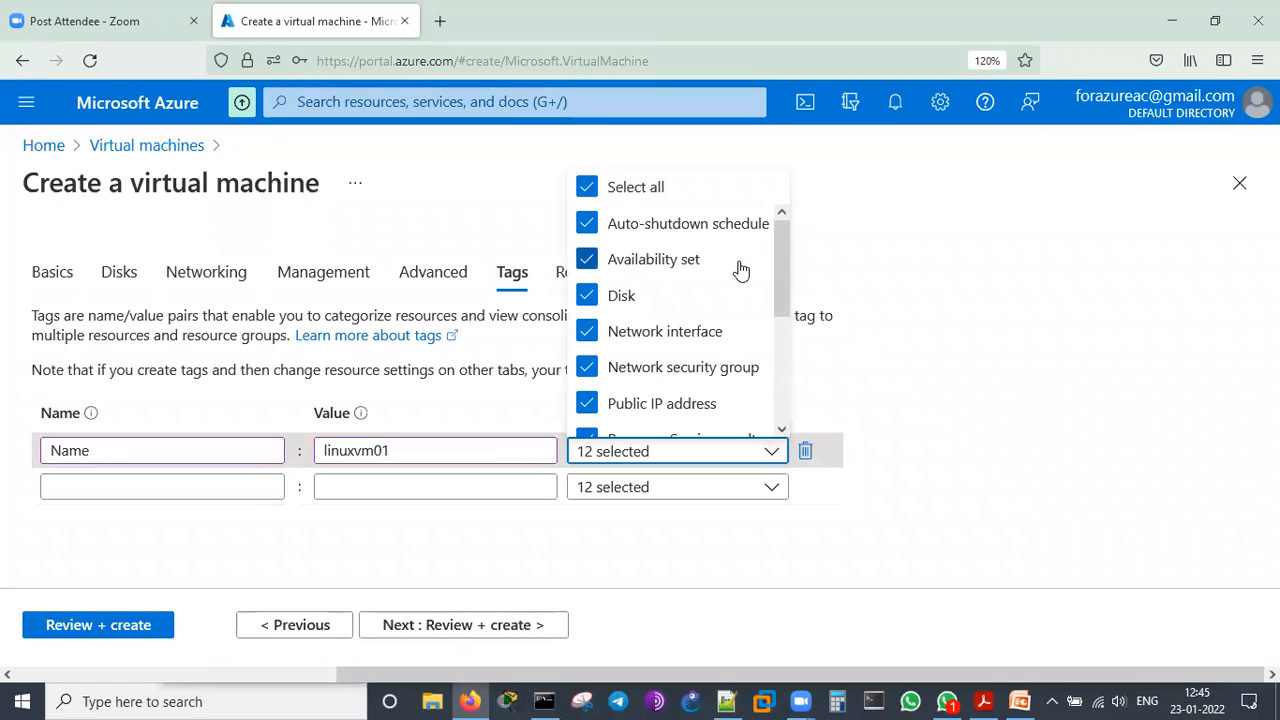
pyautogui.scroll(-2, 741, 272)
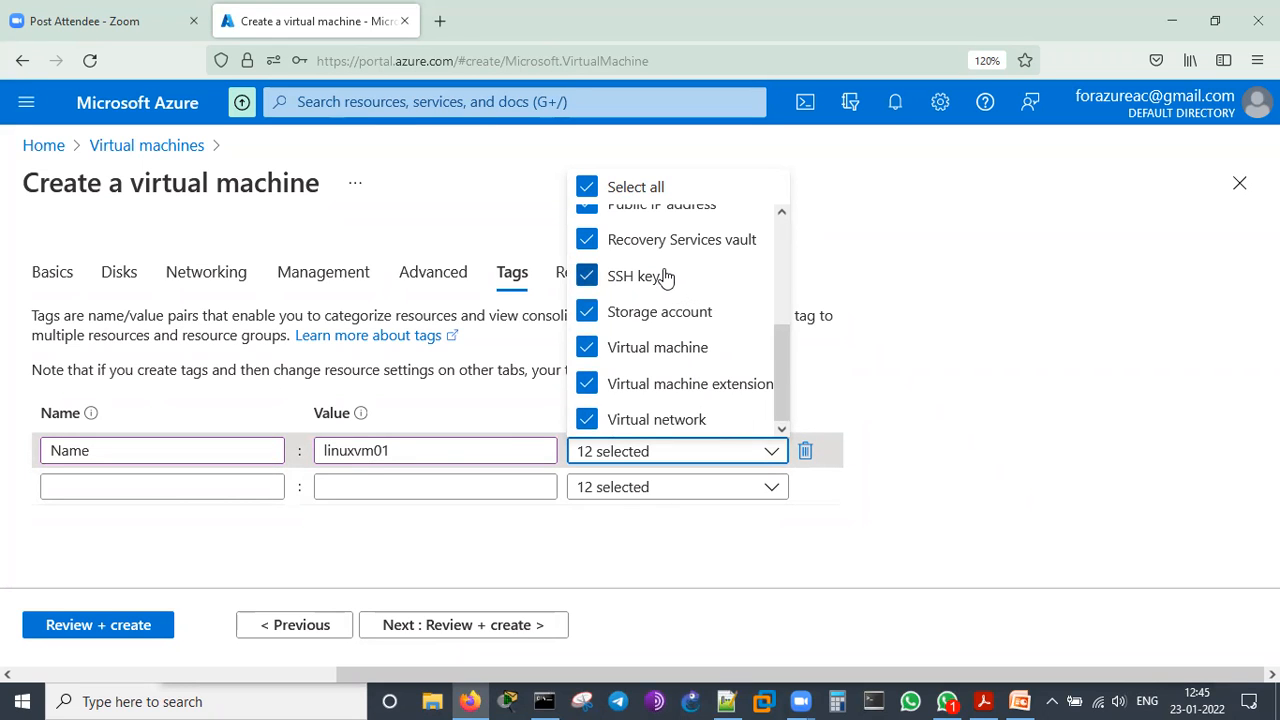
pyautogui.scroll(3, 709, 262)
pyautogui.click(1082, 369)
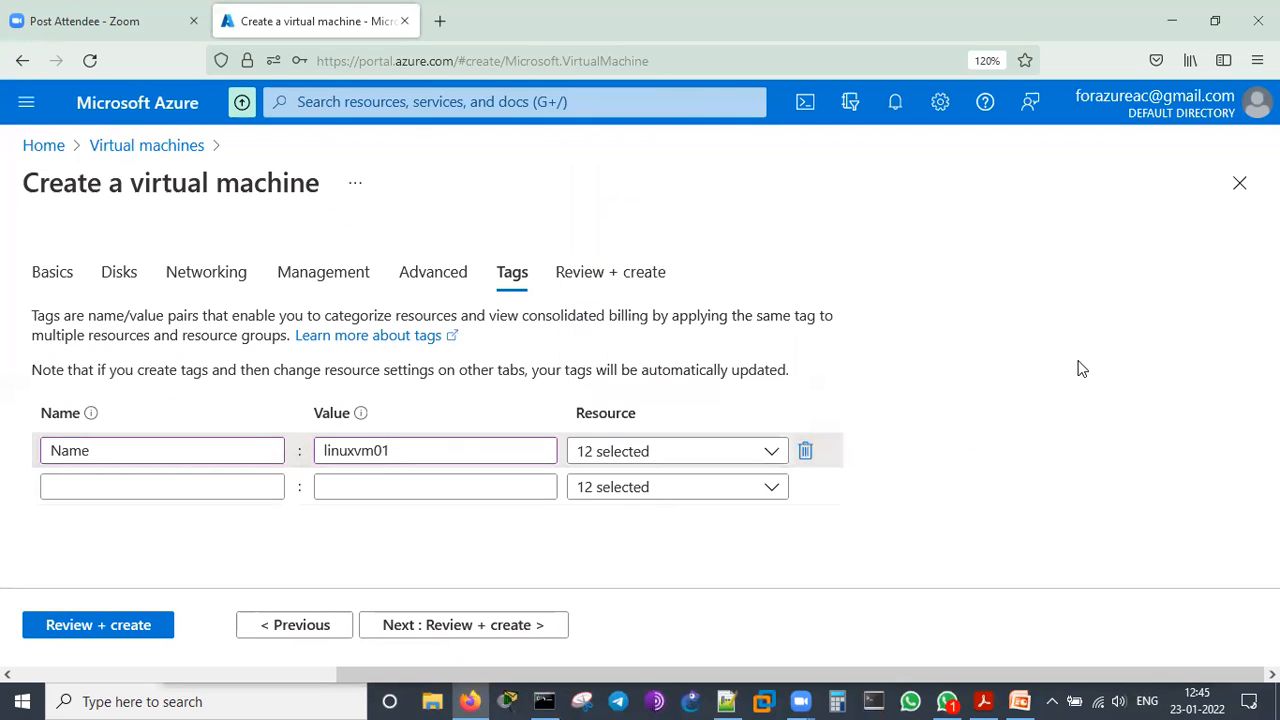
pyautogui.click(503, 628)
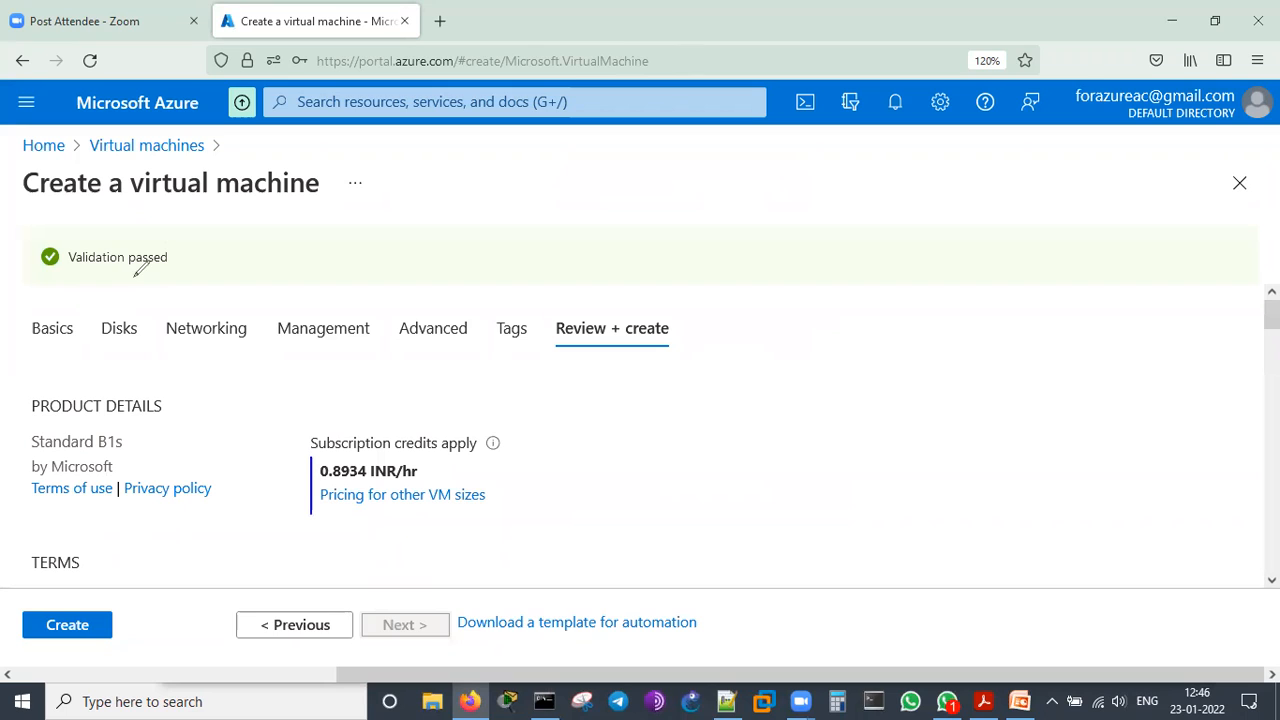
# Mark the validation result and the hourly price with freehand annotations, and clear the drawings again
pyautogui.moveTo(175, 233); pyautogui.dragTo(212, 238)
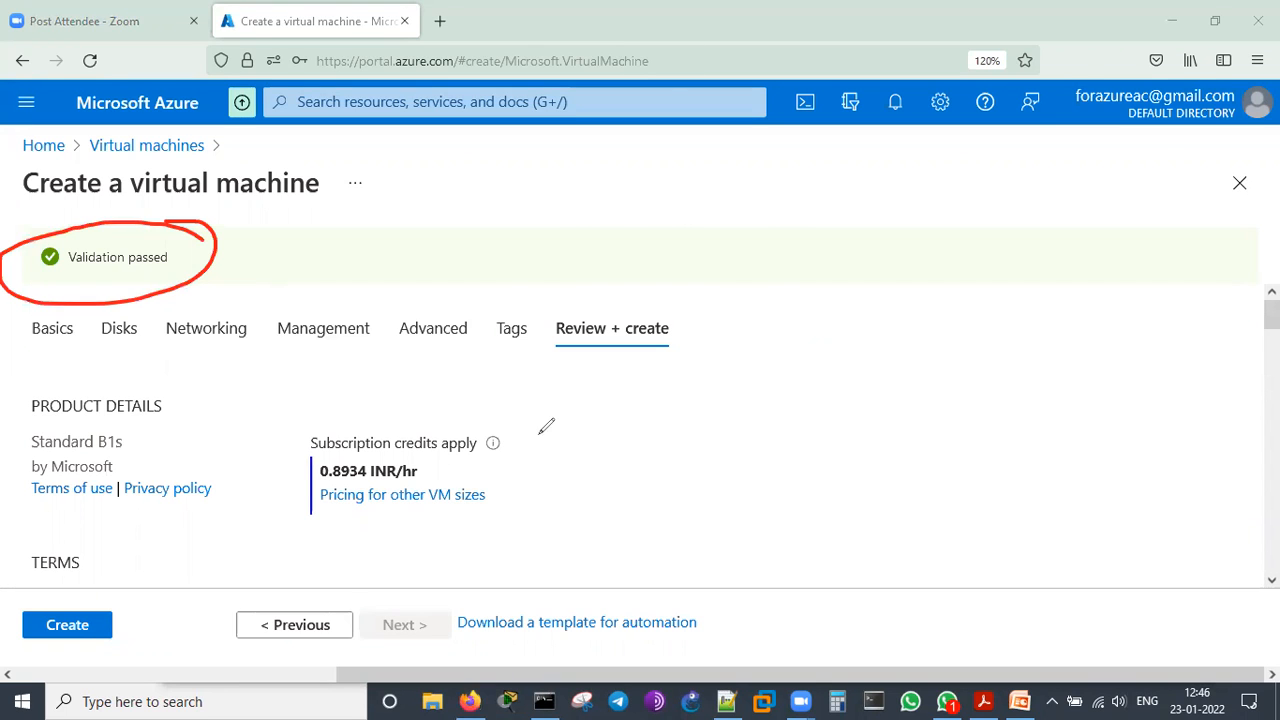
pyautogui.moveTo(413, 472); pyautogui.dragTo(480, 440)
pyautogui.moveTo(757, 428)
pyautogui.mouseDown()
pyautogui.moveTo(735, 430)
pyautogui.moveTo(777, 357)
pyautogui.moveTo(800, 450)
pyautogui.mouseUp()
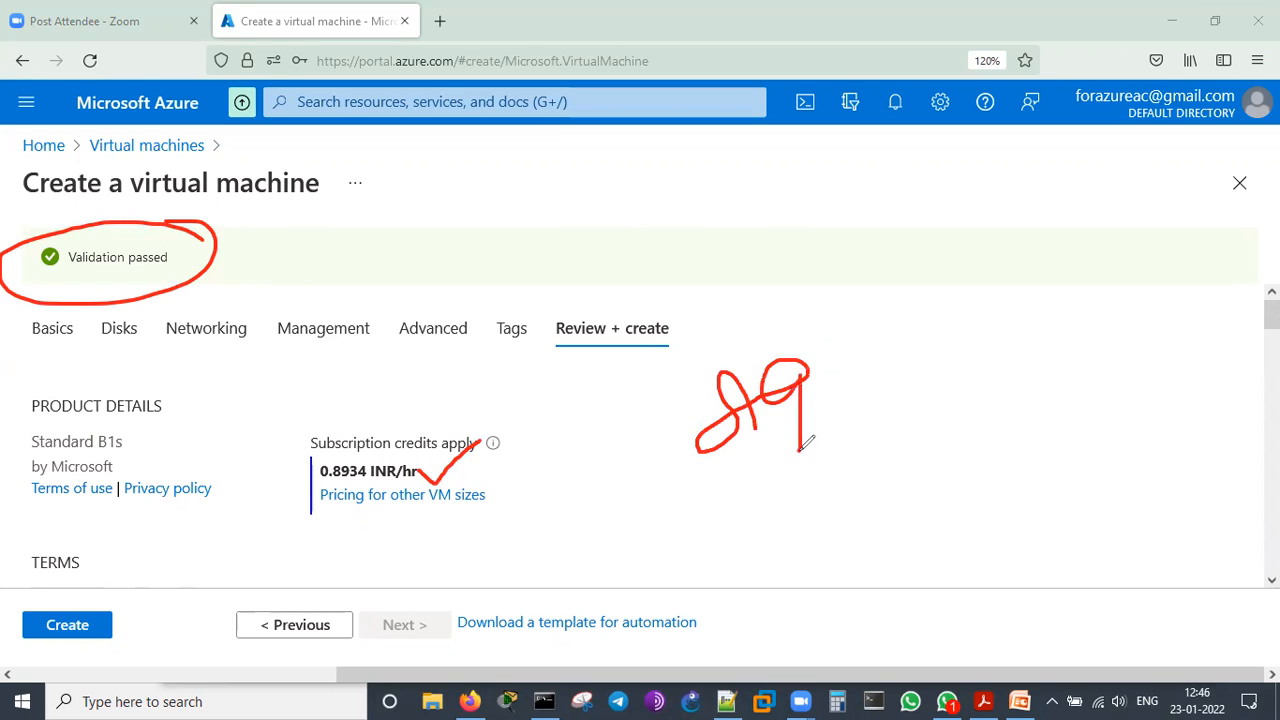
pyautogui.click(920, 134)
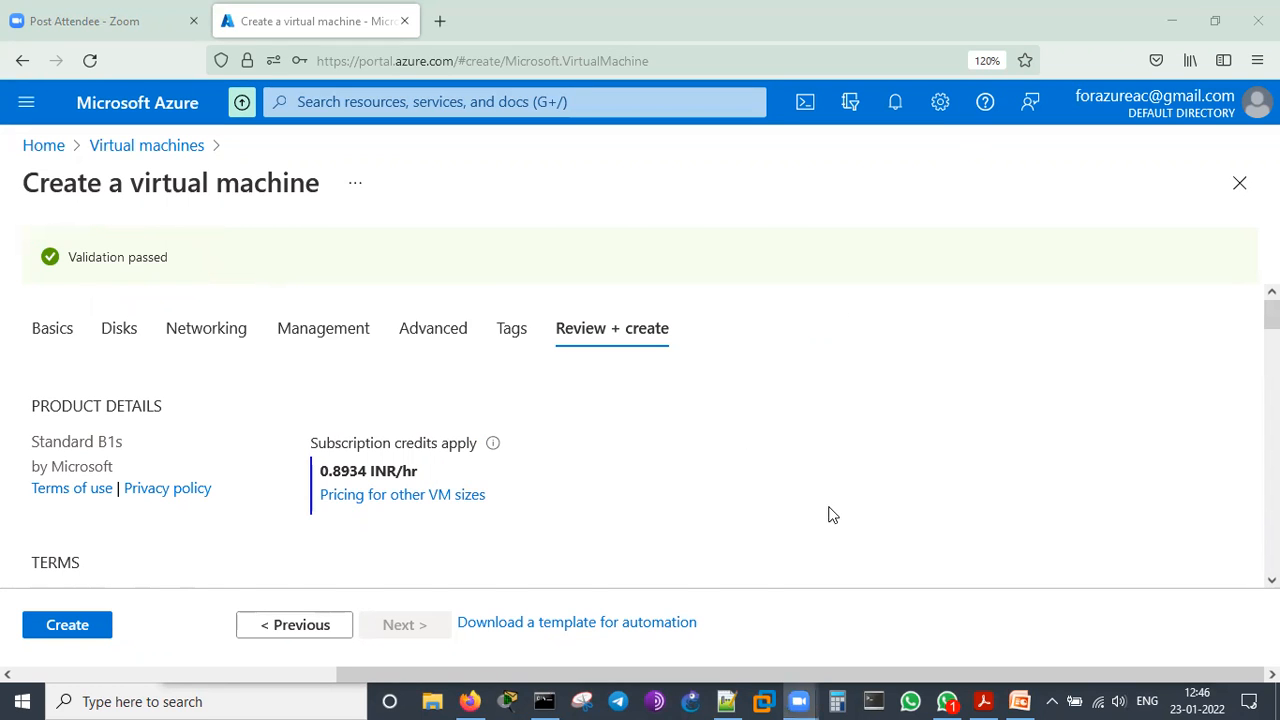
# Review the terms, contact details and basics summary of the virtual machine, highlighting its image and size values
pyautogui.scroll(-3, 834, 500)
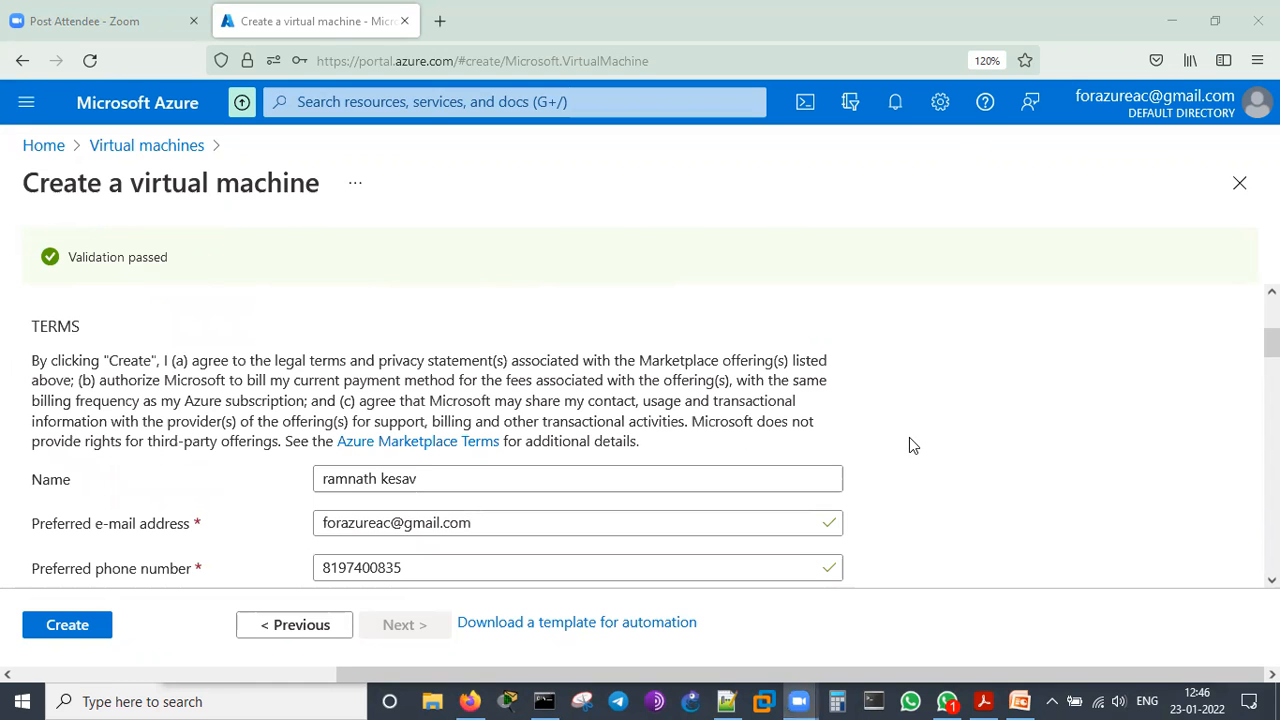
pyautogui.scroll(-2, 911, 441)
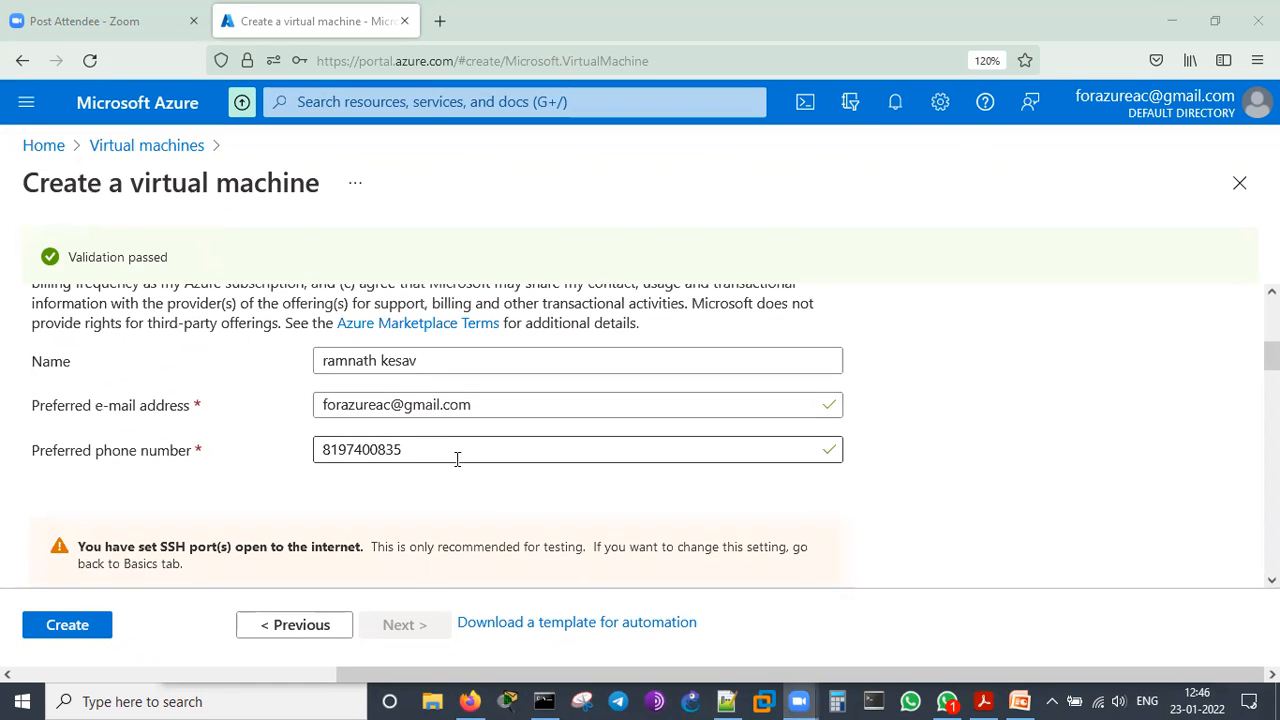
pyautogui.scroll(-5, 694, 460)
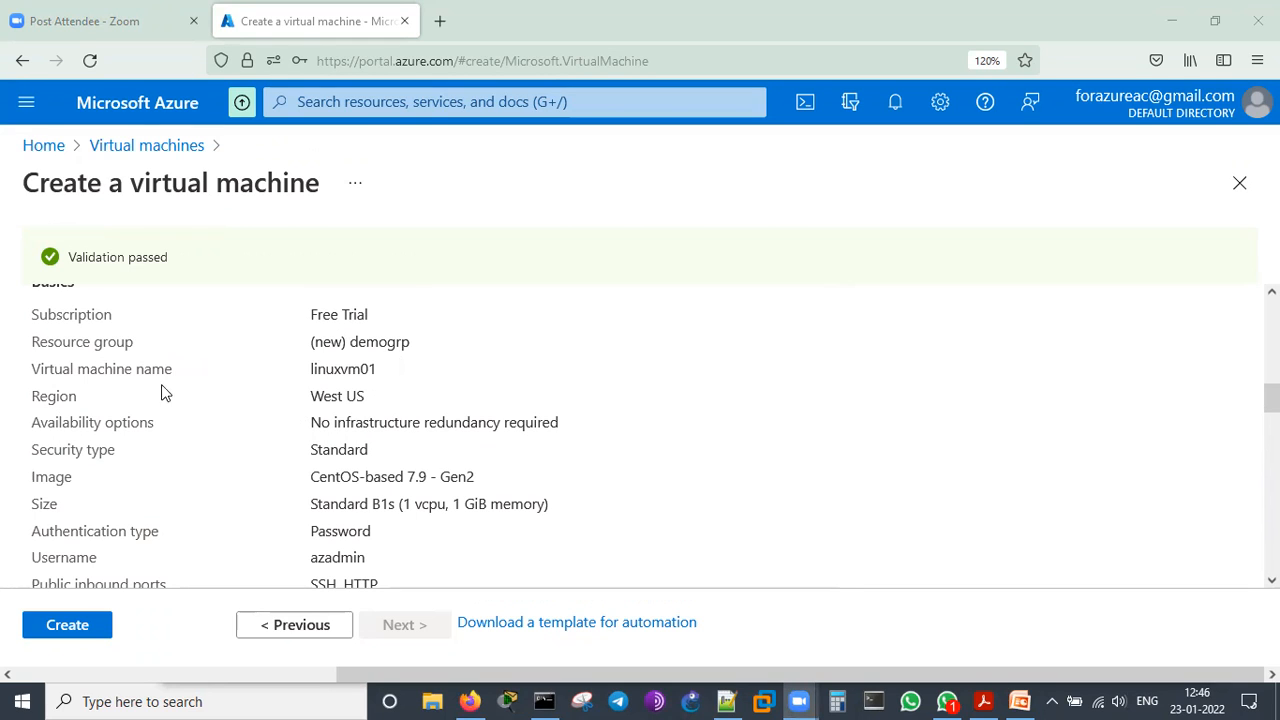
pyautogui.scroll(-2, 369, 403)
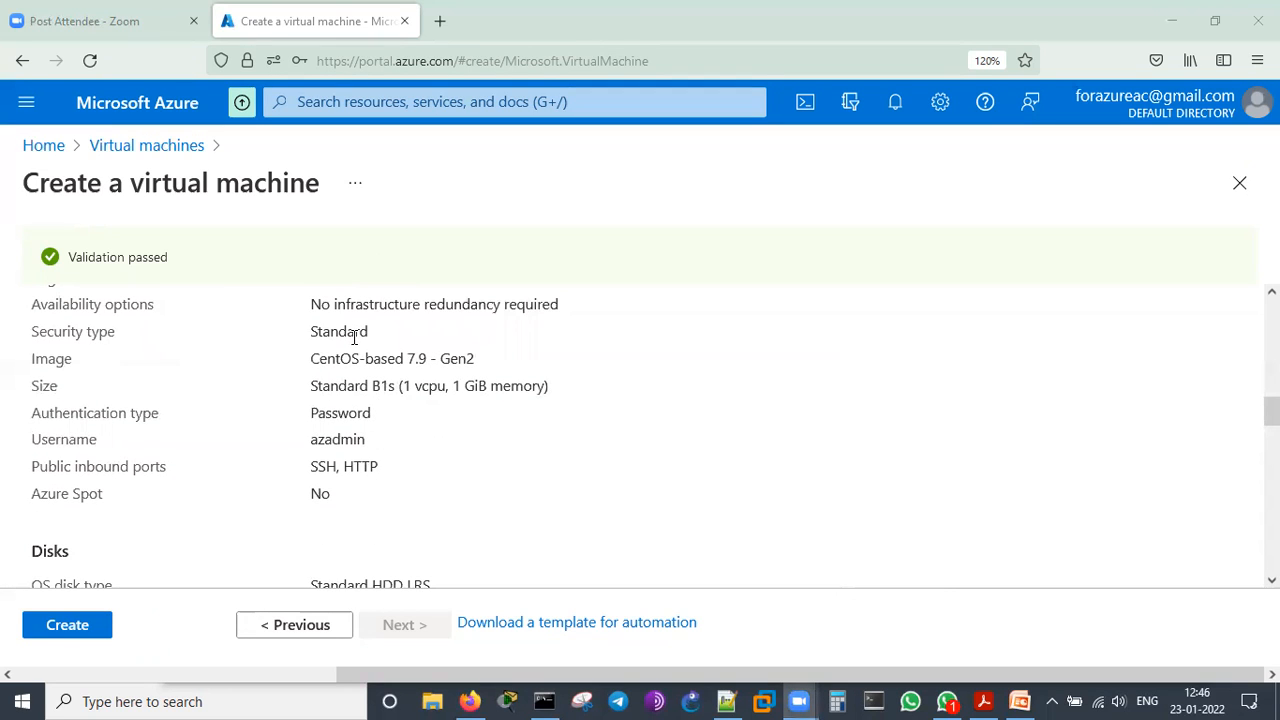
pyautogui.moveTo(314, 357); pyautogui.dragTo(491, 363)
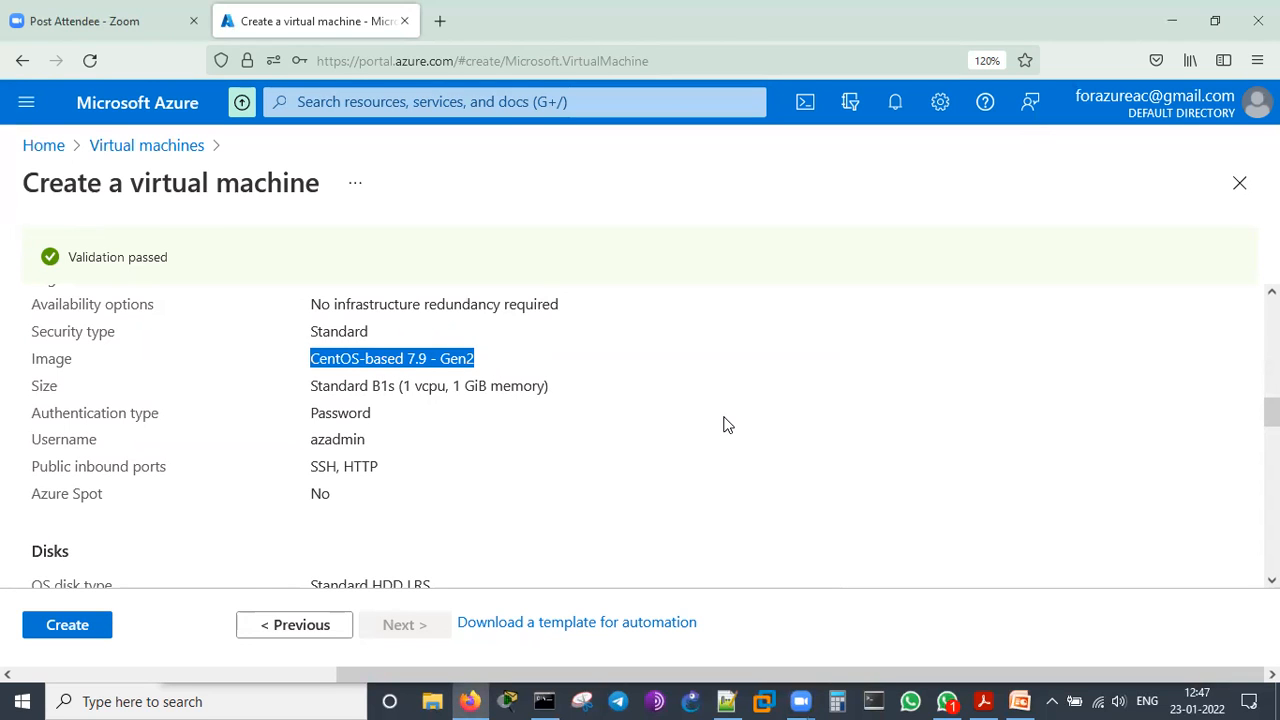
pyautogui.click(313, 385)
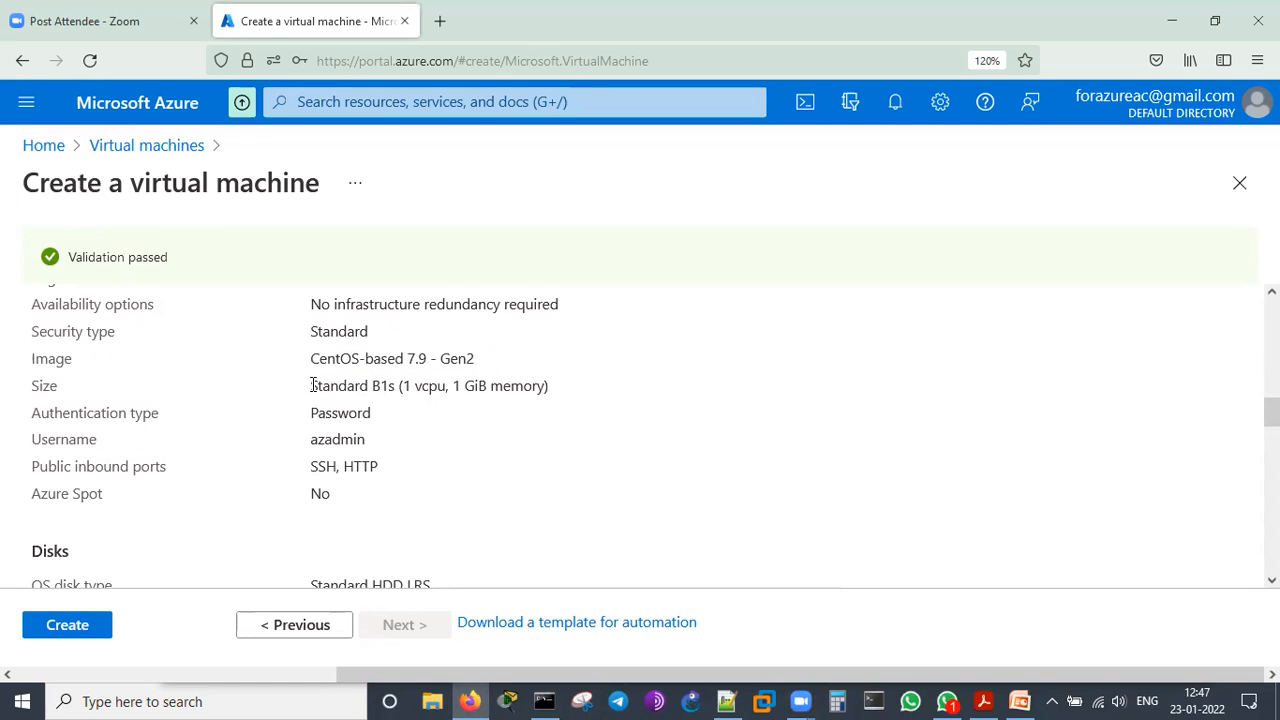
pyautogui.moveTo(313, 385); pyautogui.dragTo(552, 387)
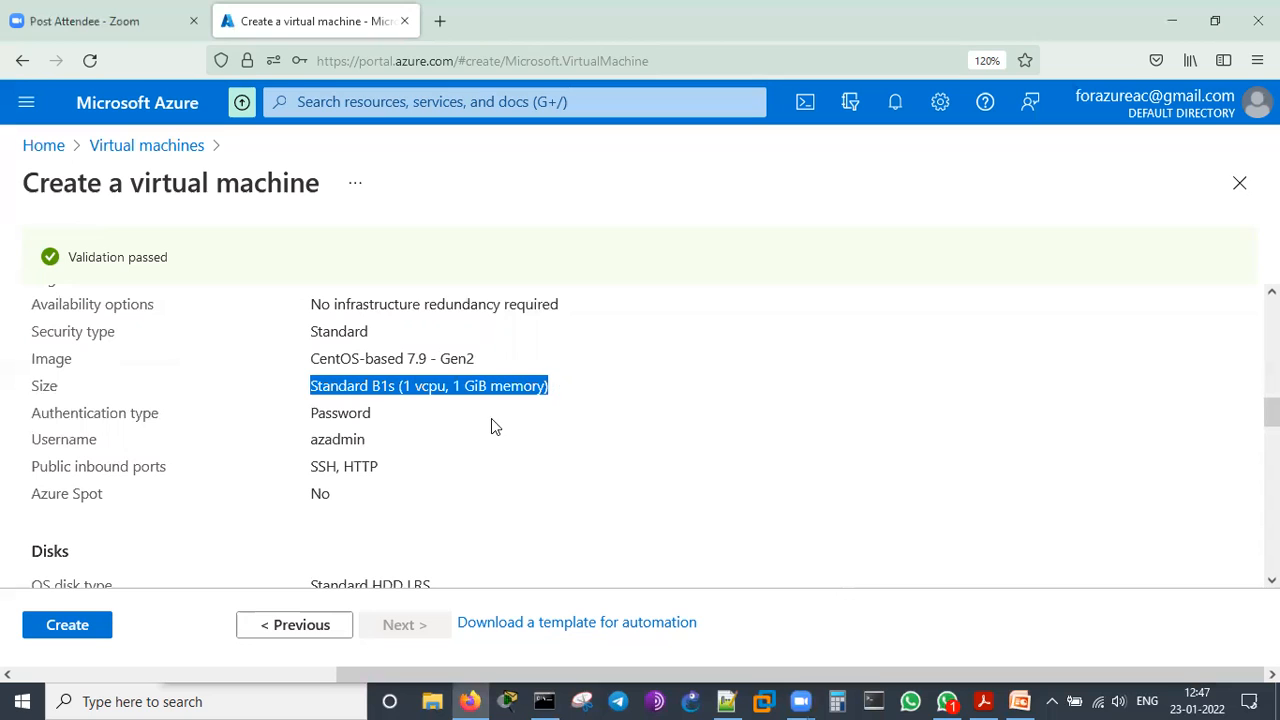
# Review the remaining summary of the virtual machine, covering authentication, disks, networking, management, advanced settings and tags
pyautogui.click(421, 398)
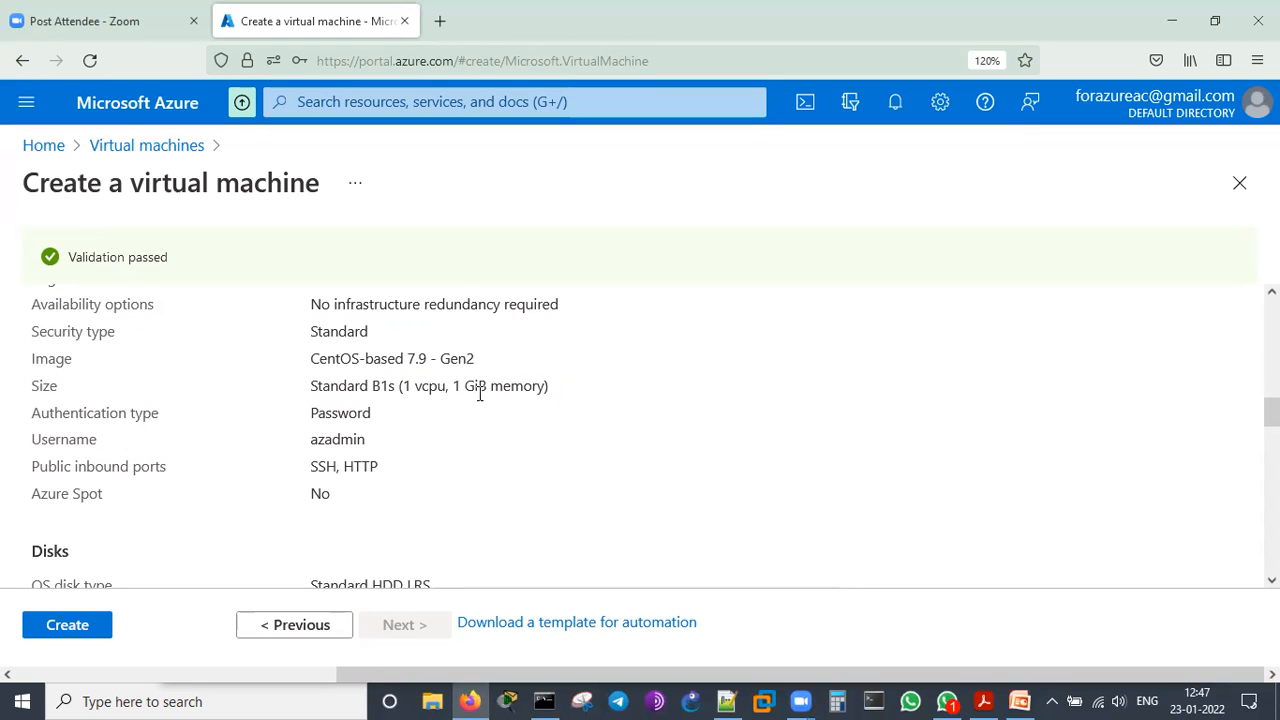
pyautogui.moveTo(318, 413); pyautogui.dragTo(410, 420)
pyautogui.click(432, 450)
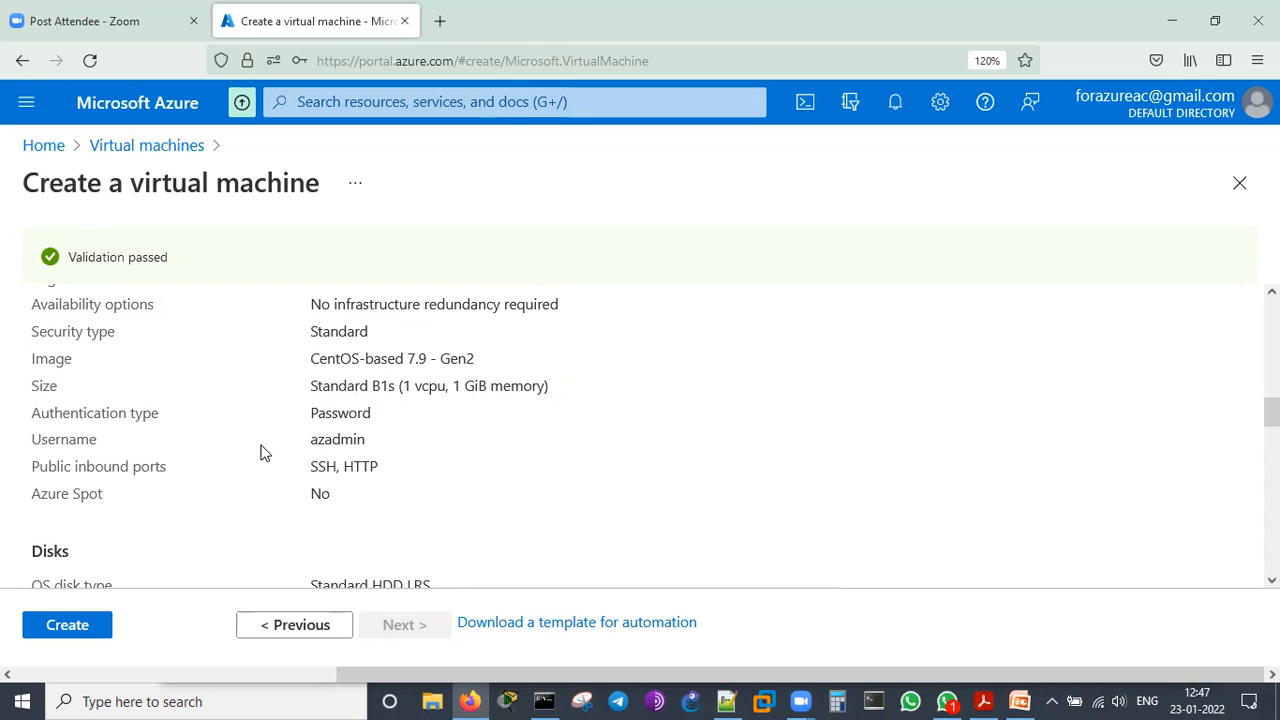
pyautogui.doubleClick(328, 437)
pyautogui.scroll(-3, 506, 447)
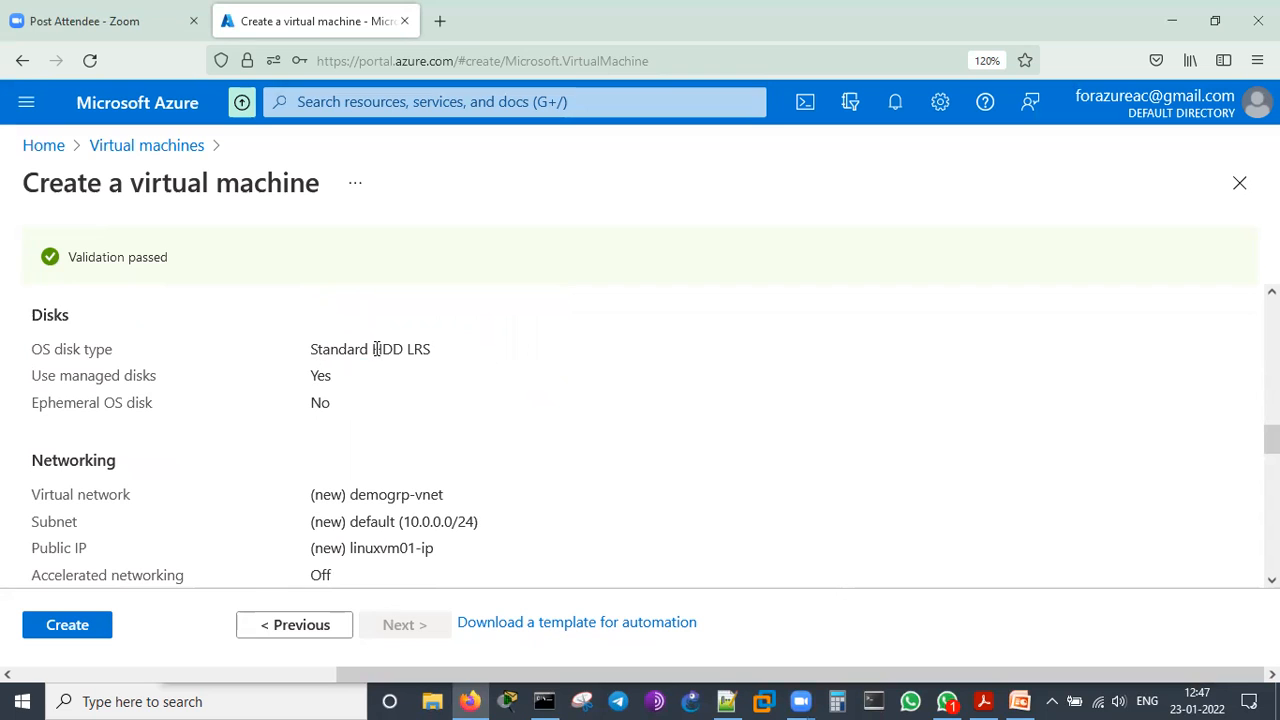
pyautogui.scroll(-2, 450, 457)
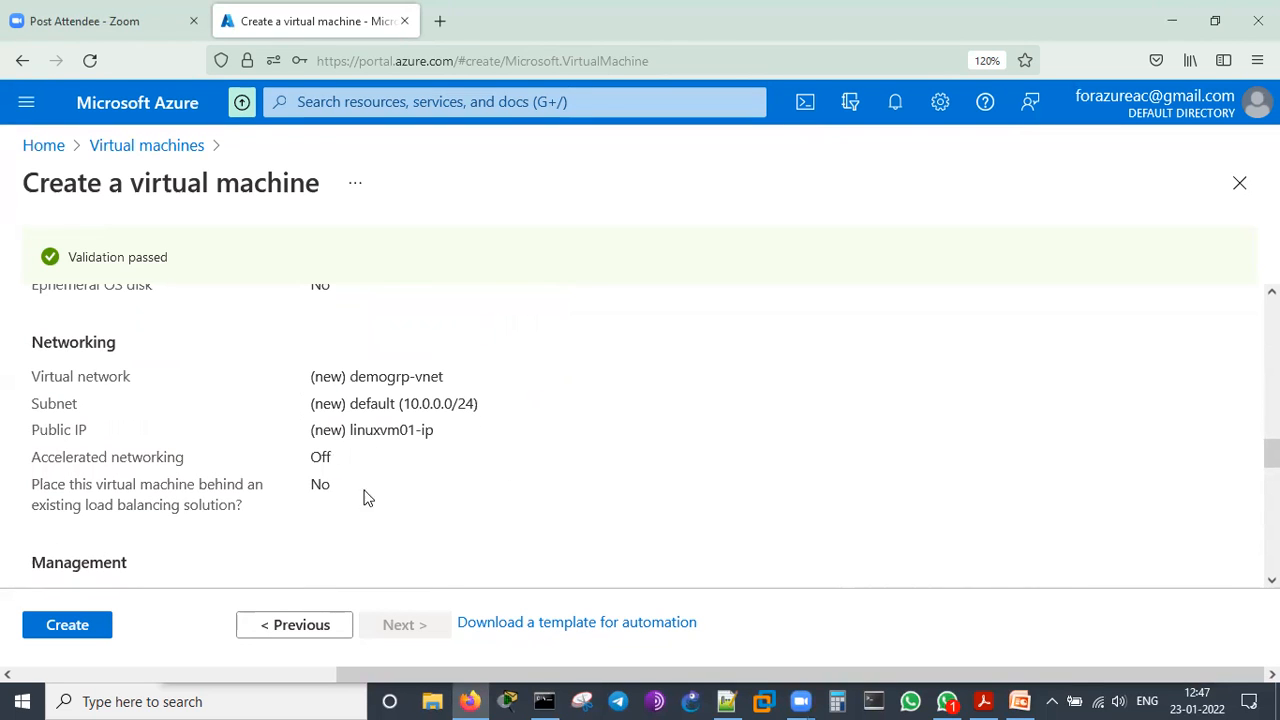
pyautogui.scroll(-6, 540, 462)
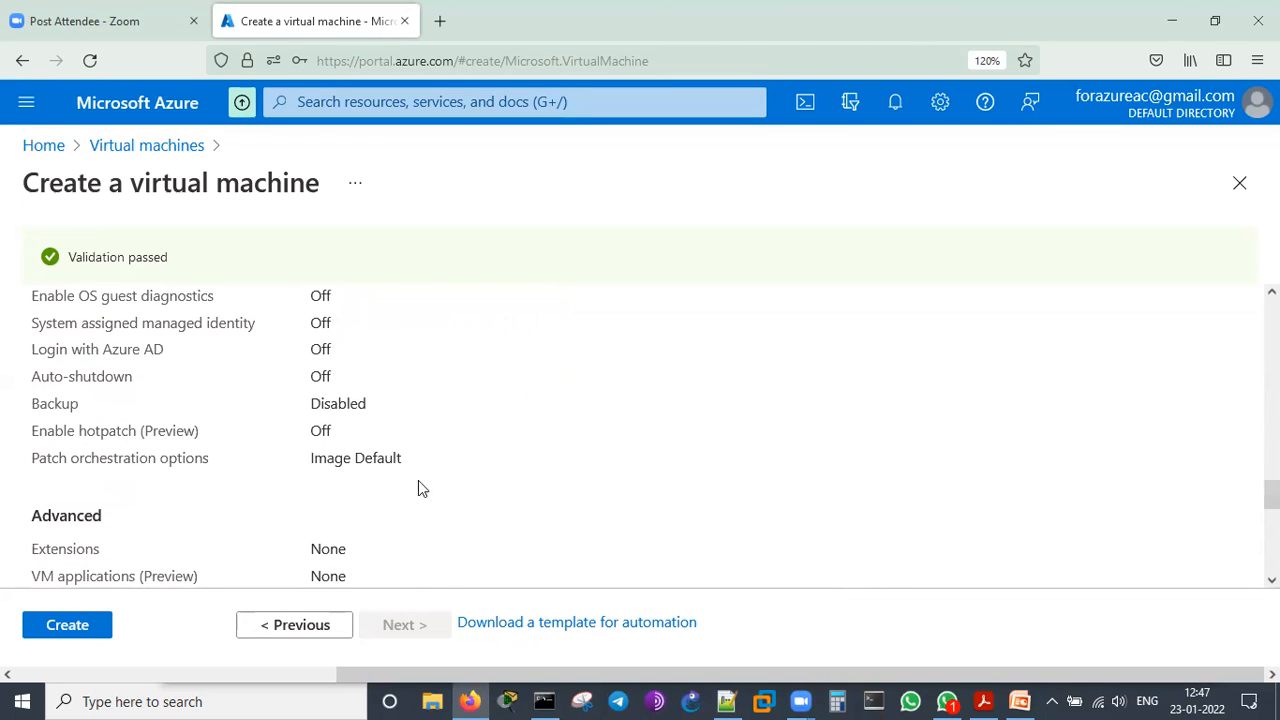
pyautogui.scroll(-2, 450, 475)
pyautogui.scroll(-2, 450, 475)
pyautogui.scroll(-2, 454, 452)
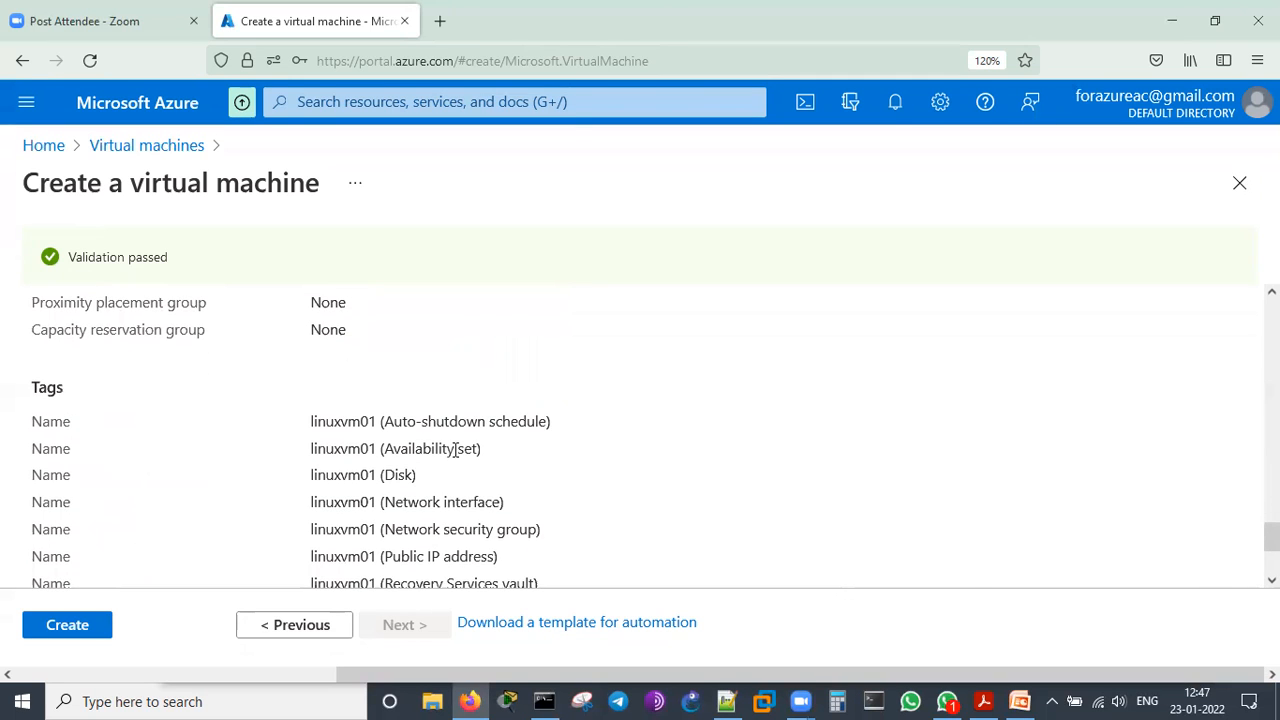
pyautogui.scroll(-2, 452, 438)
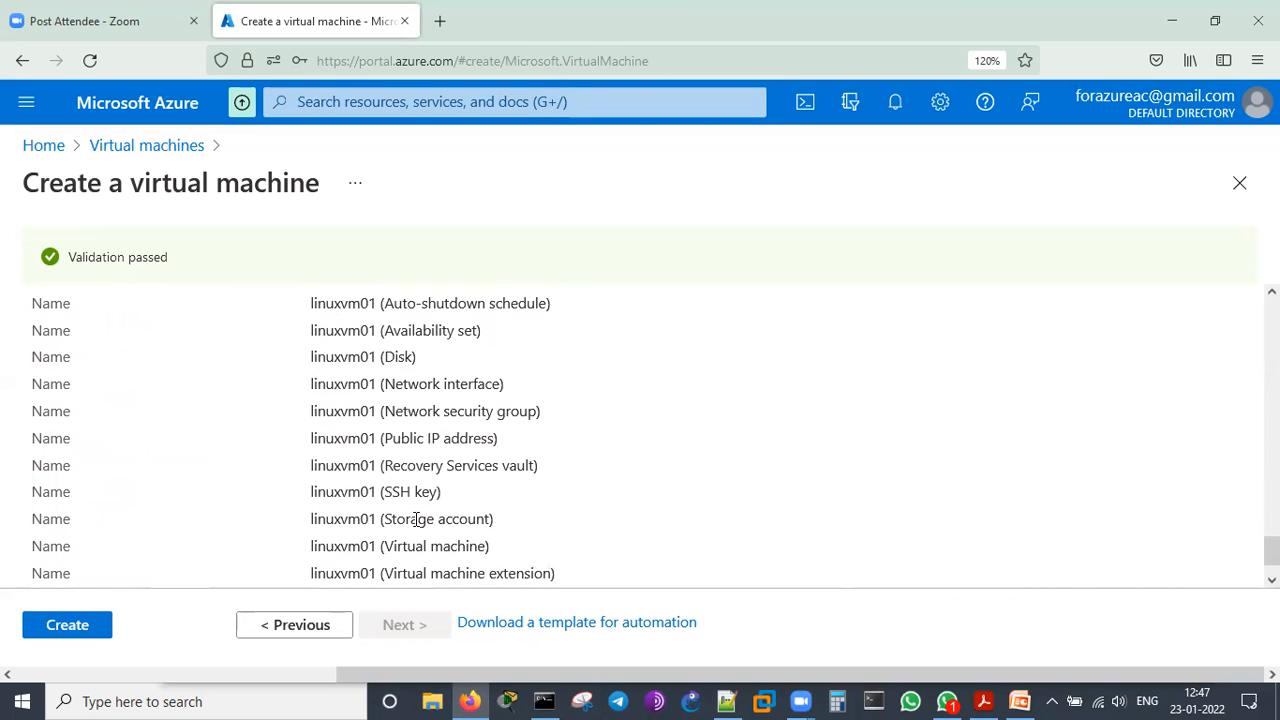
pyautogui.scroll(-1, 438, 513)
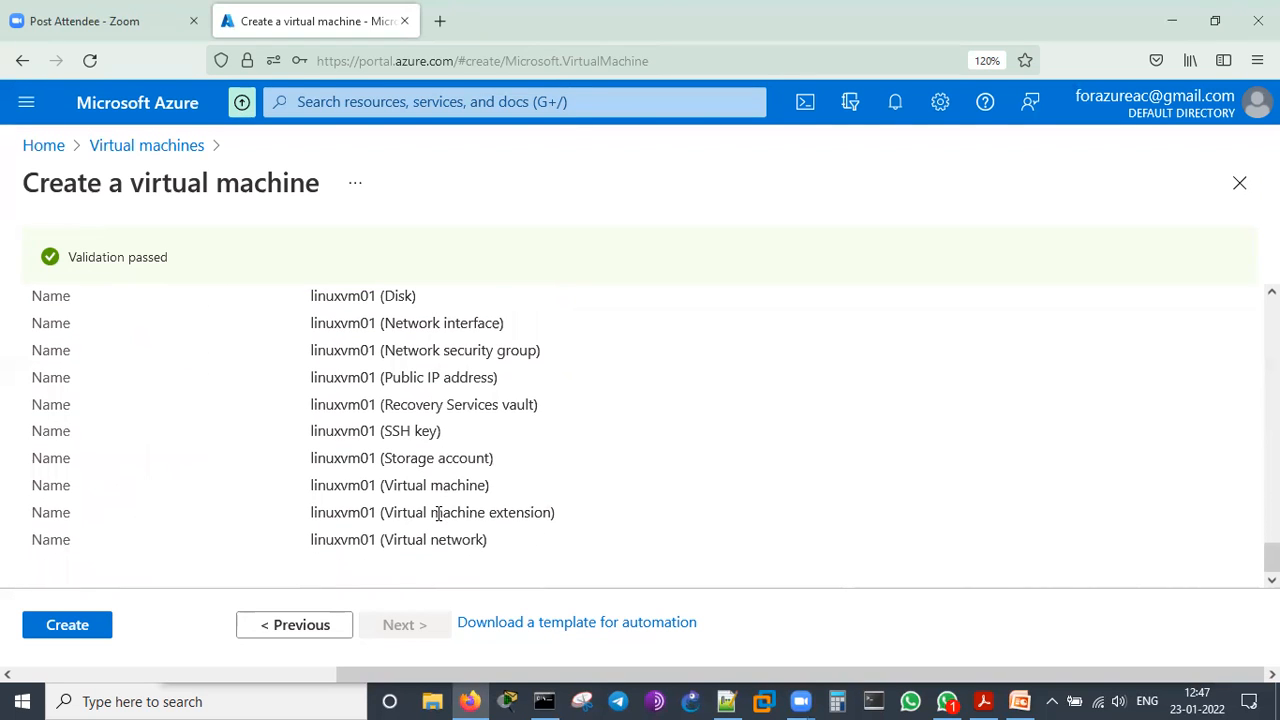
# Create the virtual machine, circle the deployment notification with a freehand annotation, and clear the drawing
pyautogui.click(68, 630)
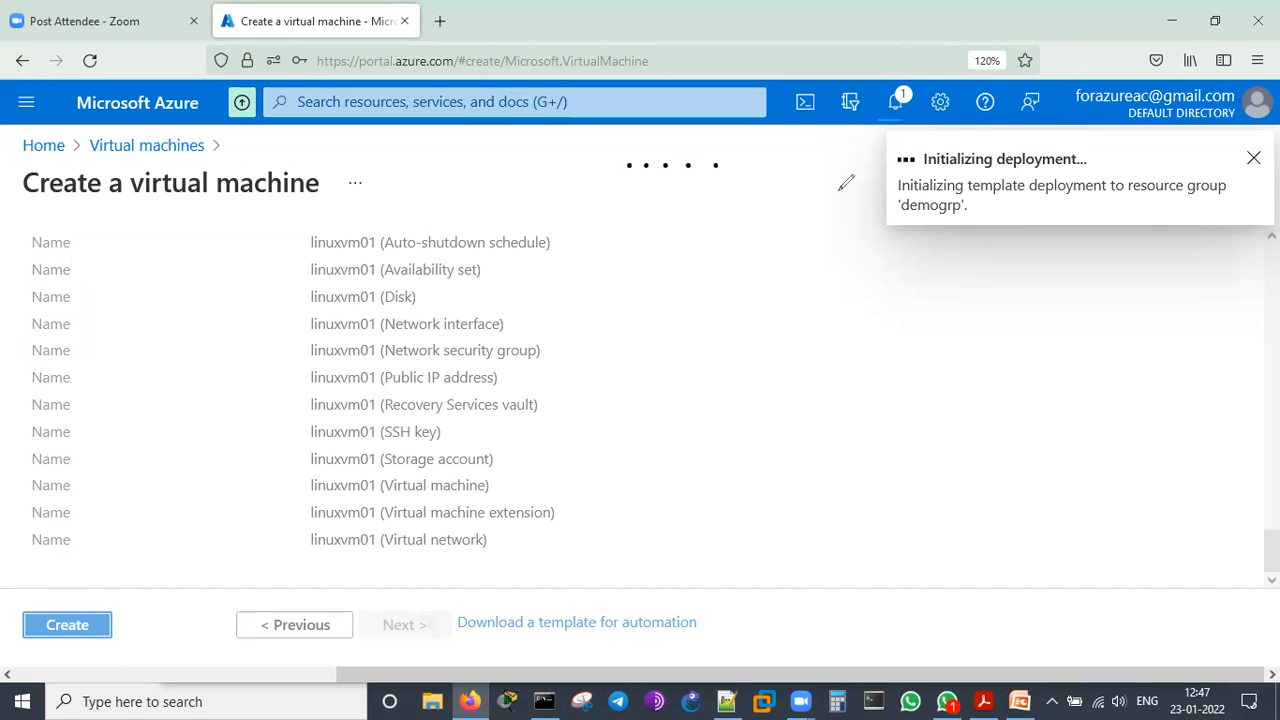
pyautogui.moveTo(1045, 124); pyautogui.dragTo(1152, 160)
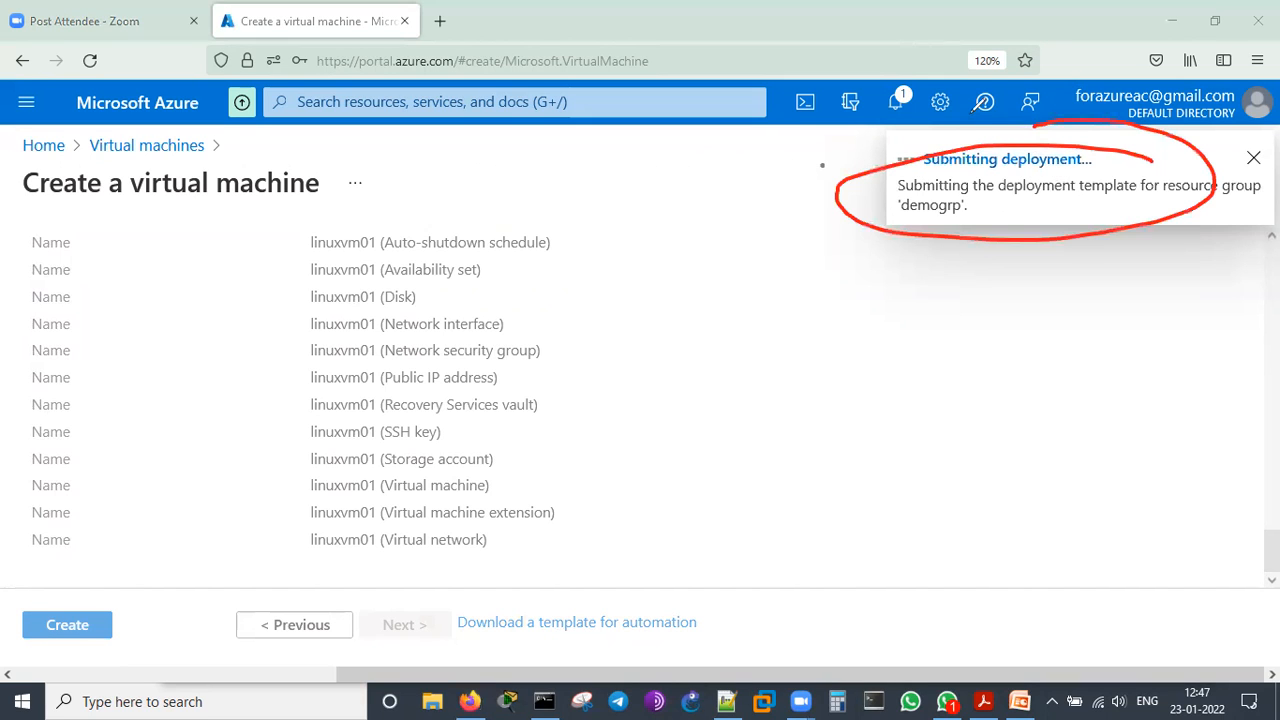
pyautogui.click(973, 90)
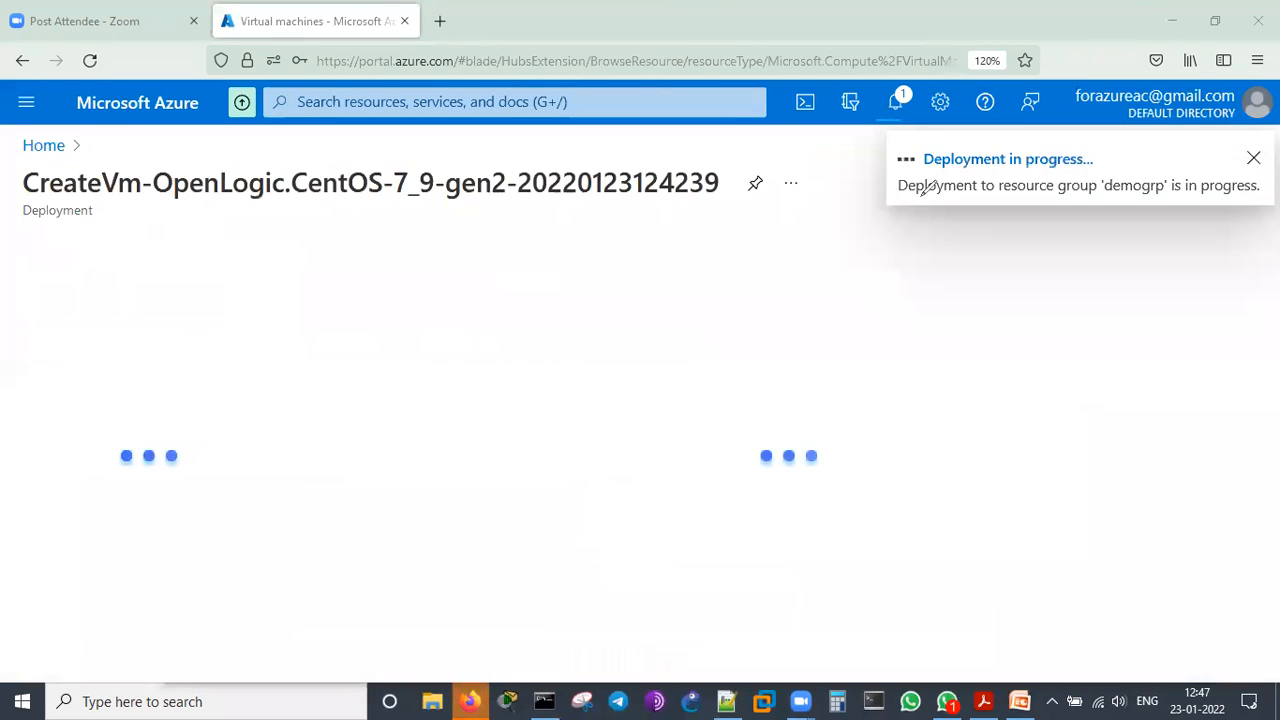
# Examine the deployment progress and resource list, marking the notification, heading and deployment name with freehand annotations and clearing them again
pyautogui.moveTo(928, 172); pyautogui.dragTo(1108, 164)
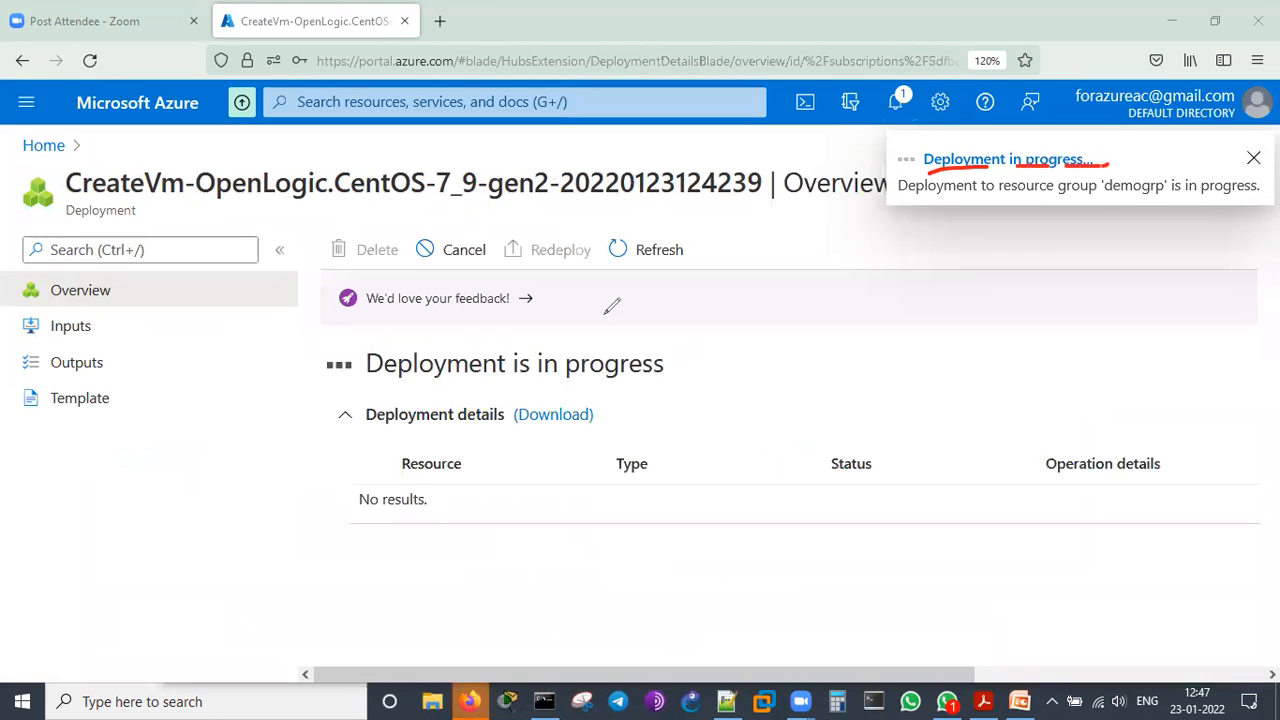
pyautogui.moveTo(370, 379); pyautogui.dragTo(703, 381)
pyautogui.moveTo(330, 457)
pyautogui.mouseDown()
pyautogui.moveTo(336, 638)
pyautogui.moveTo(350, 614)
pyautogui.mouseUp()
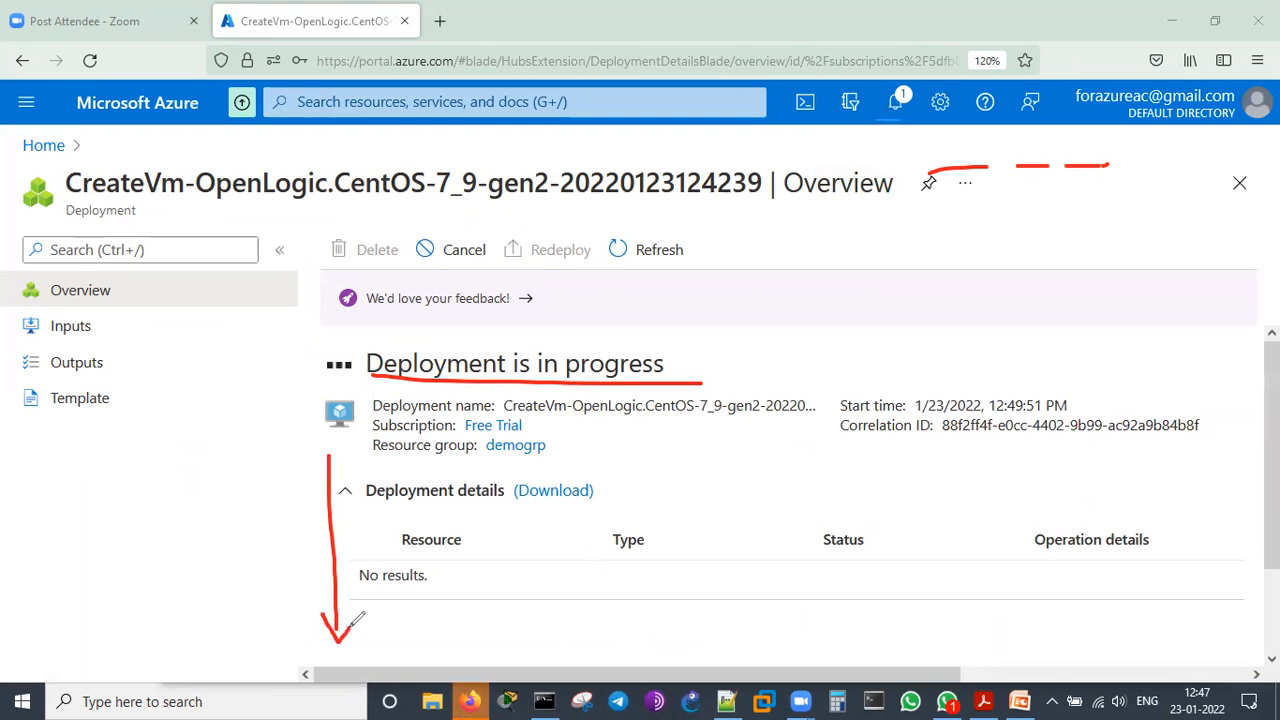
pyautogui.click(826, 113)
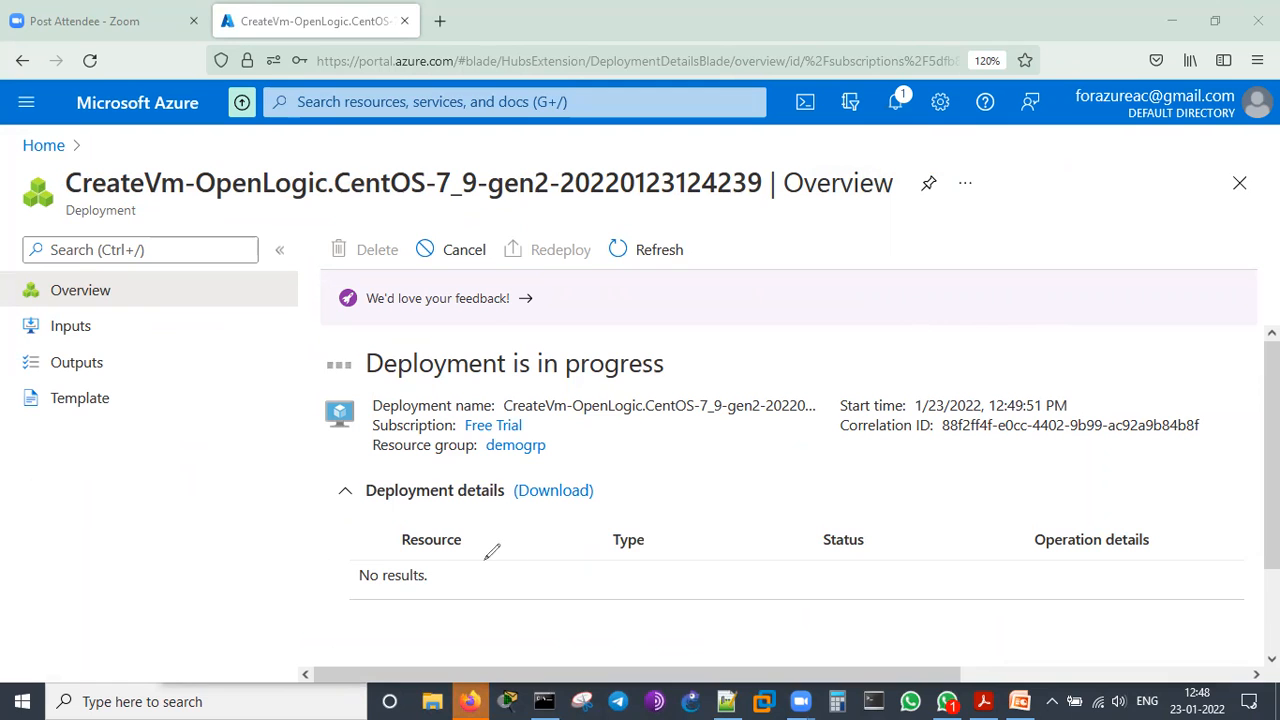
pyautogui.moveTo(343, 603); pyautogui.dragTo(433, 600)
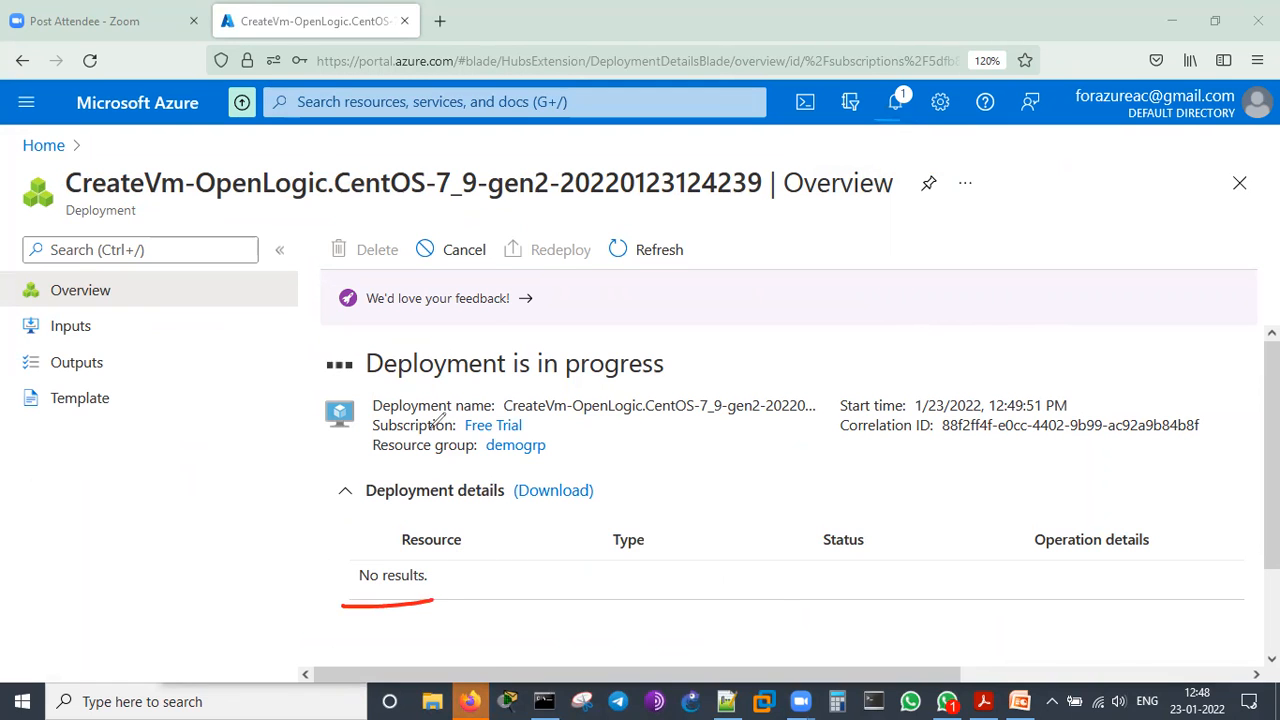
pyautogui.moveTo(365, 389); pyautogui.dragTo(450, 389)
pyautogui.moveTo(526, 392); pyautogui.dragTo(588, 390)
pyautogui.moveTo(632, 393); pyautogui.dragTo(660, 383)
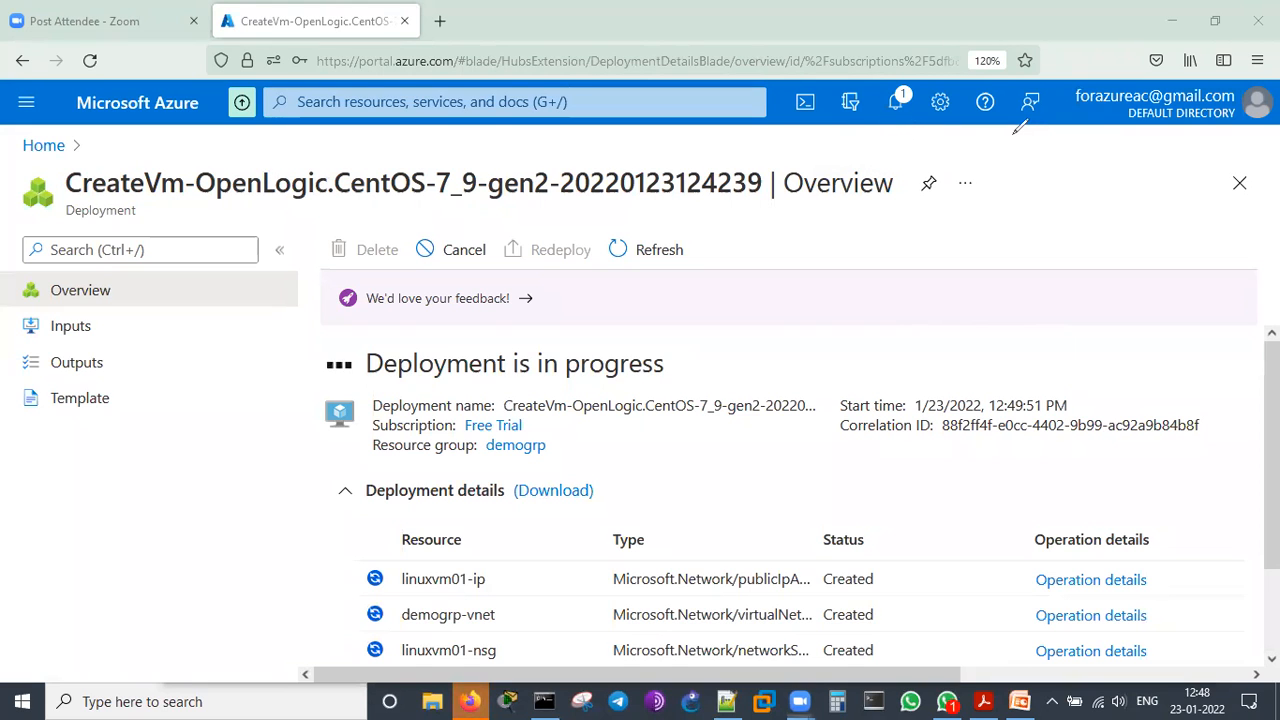
pyautogui.scroll(-2, 1130, 459)
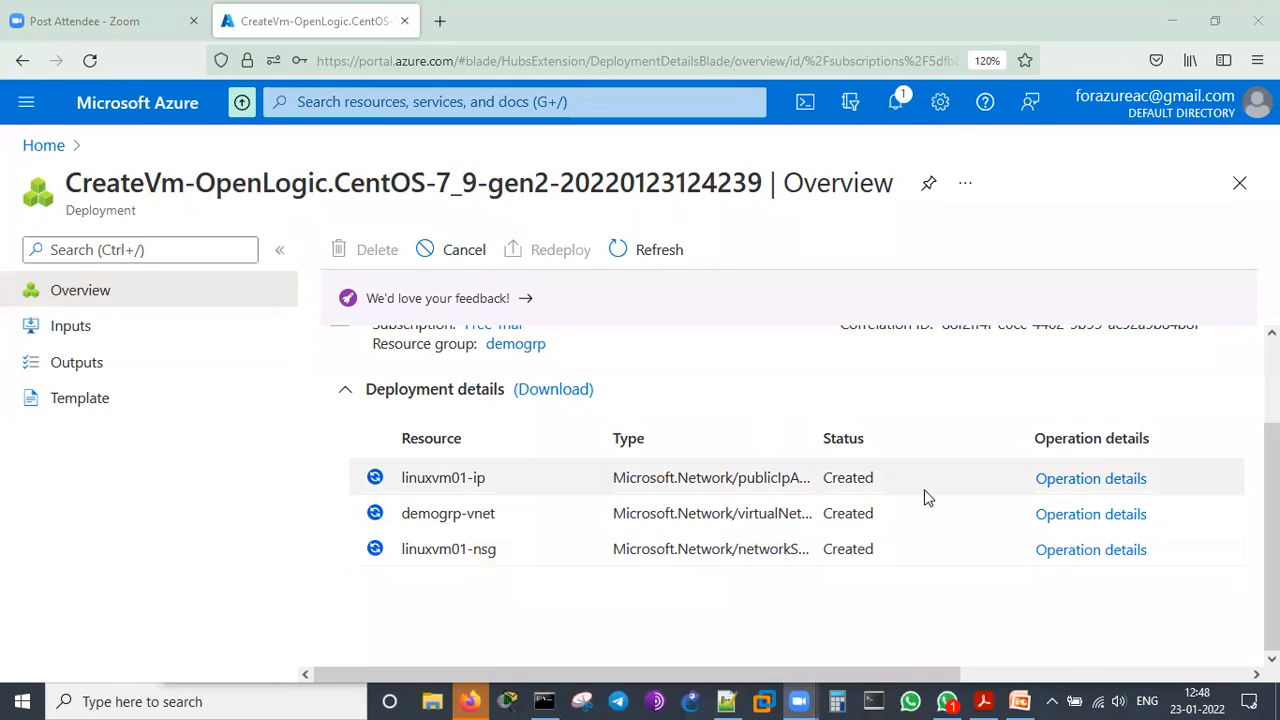
pyautogui.scroll(2, 790, 575)
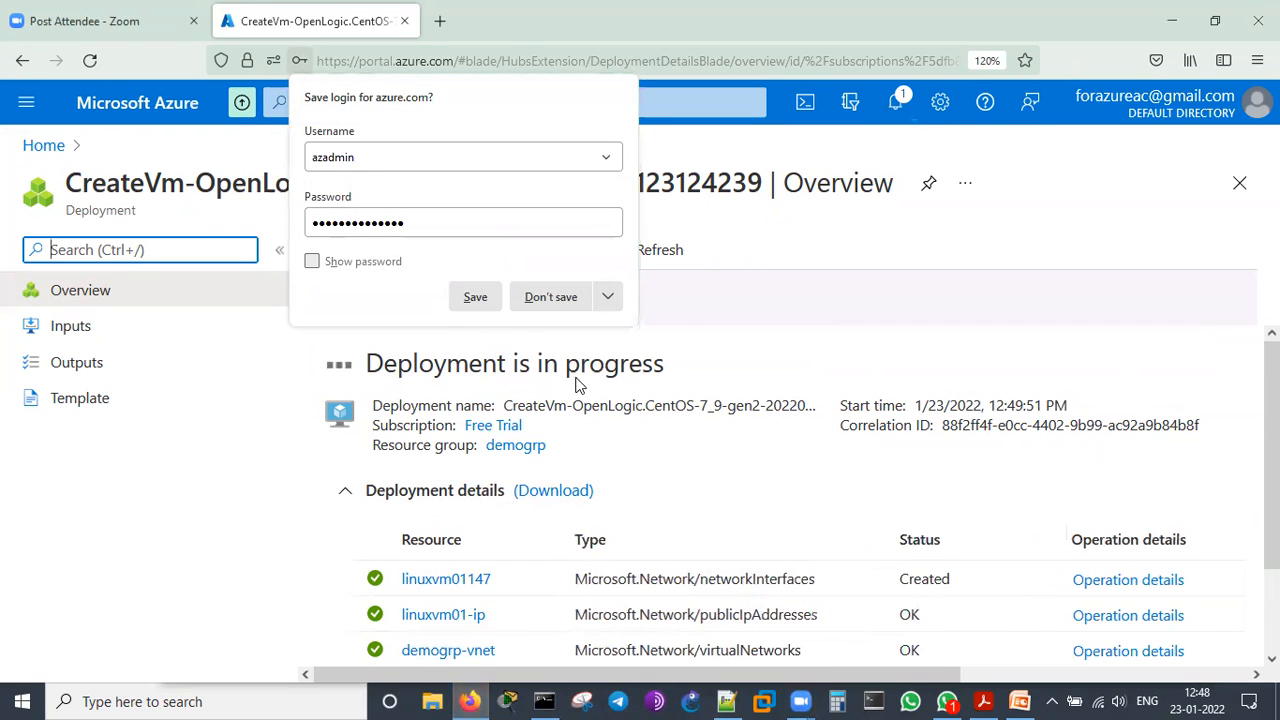
# Reveal and hide the password in the browser's save-login prompt, and dismiss the prompt without saving
pyautogui.click(364, 264)
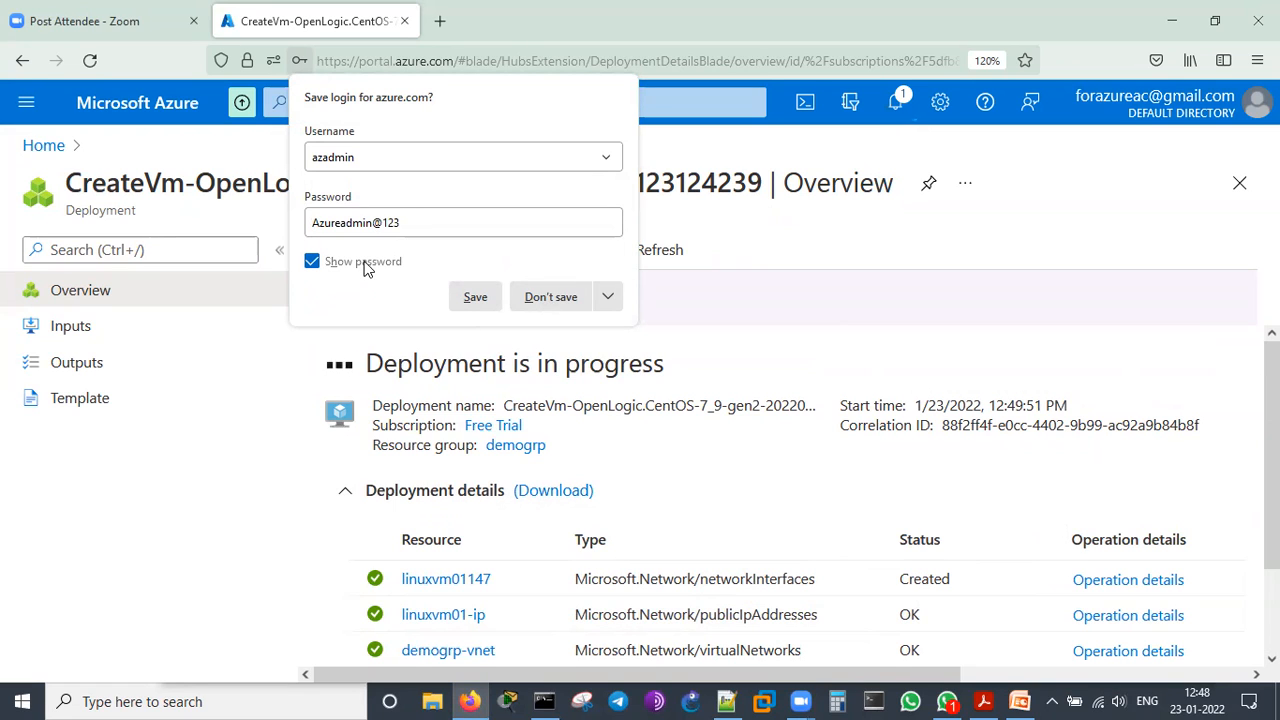
pyautogui.click(364, 264)
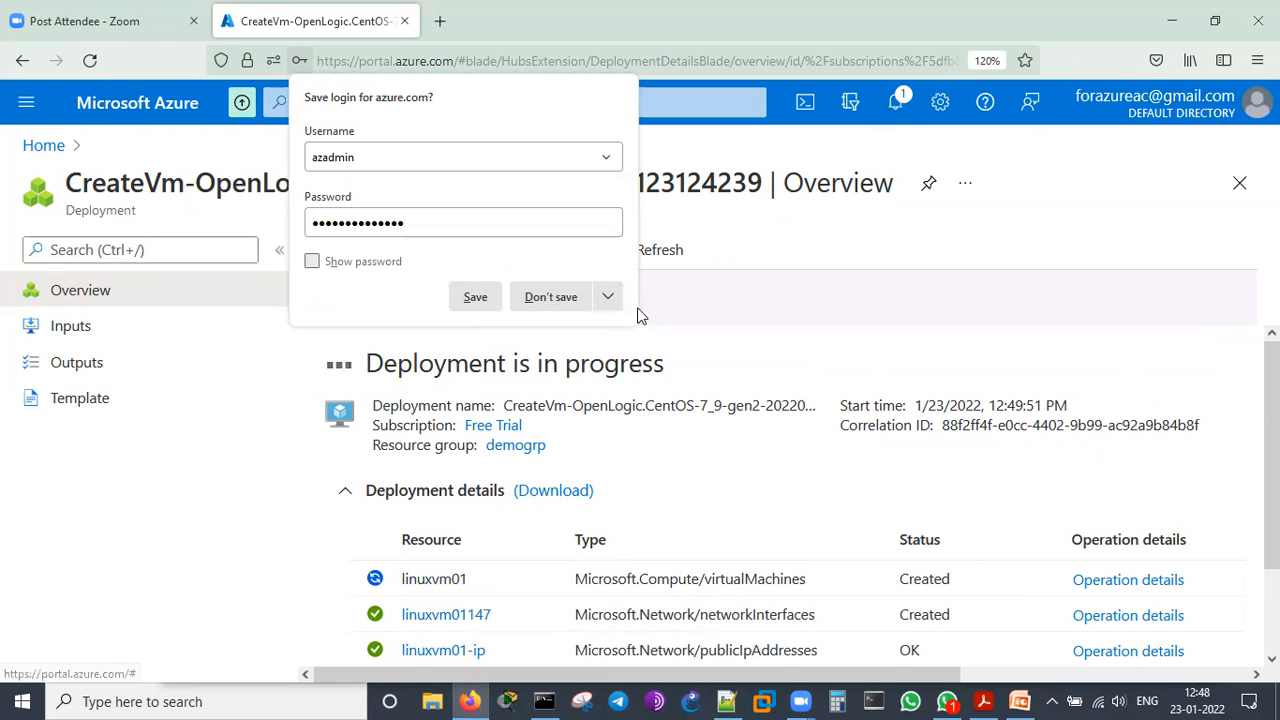
pyautogui.click(783, 380)
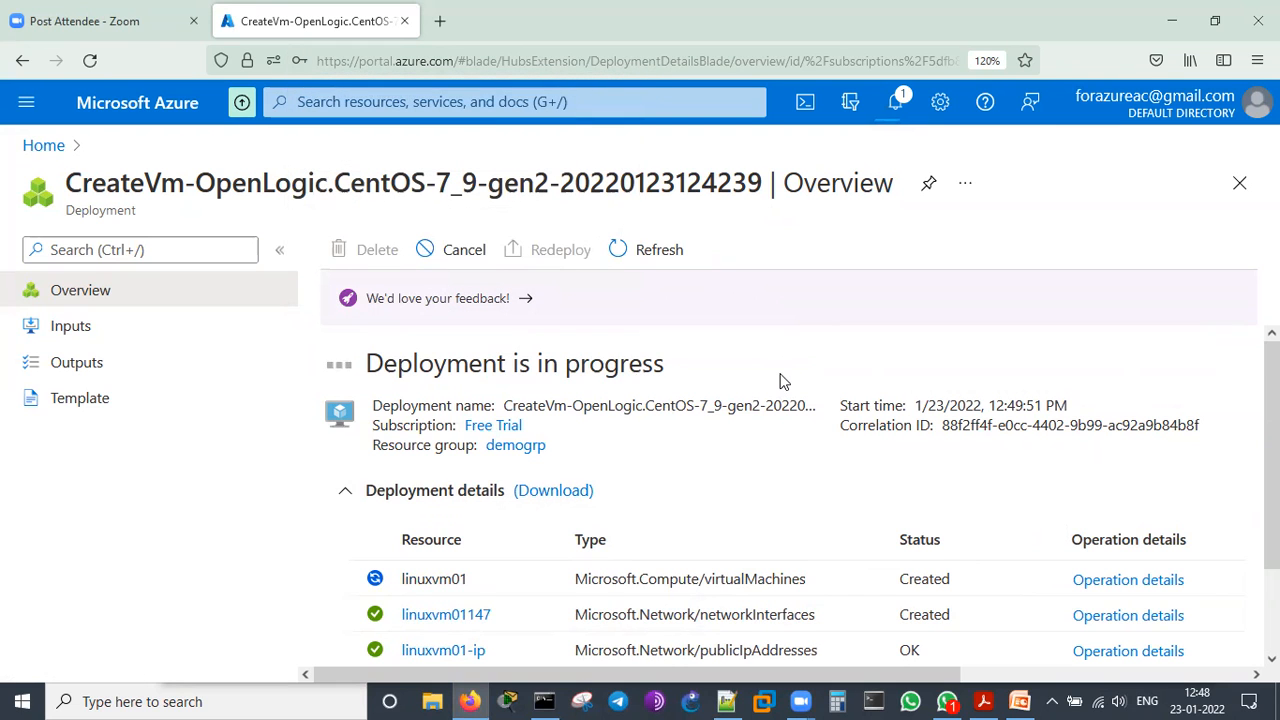
# Examine the resource types in the deployment details, highlighting the public IP address and network security group entries
pyautogui.scroll(-2, 860, 531)
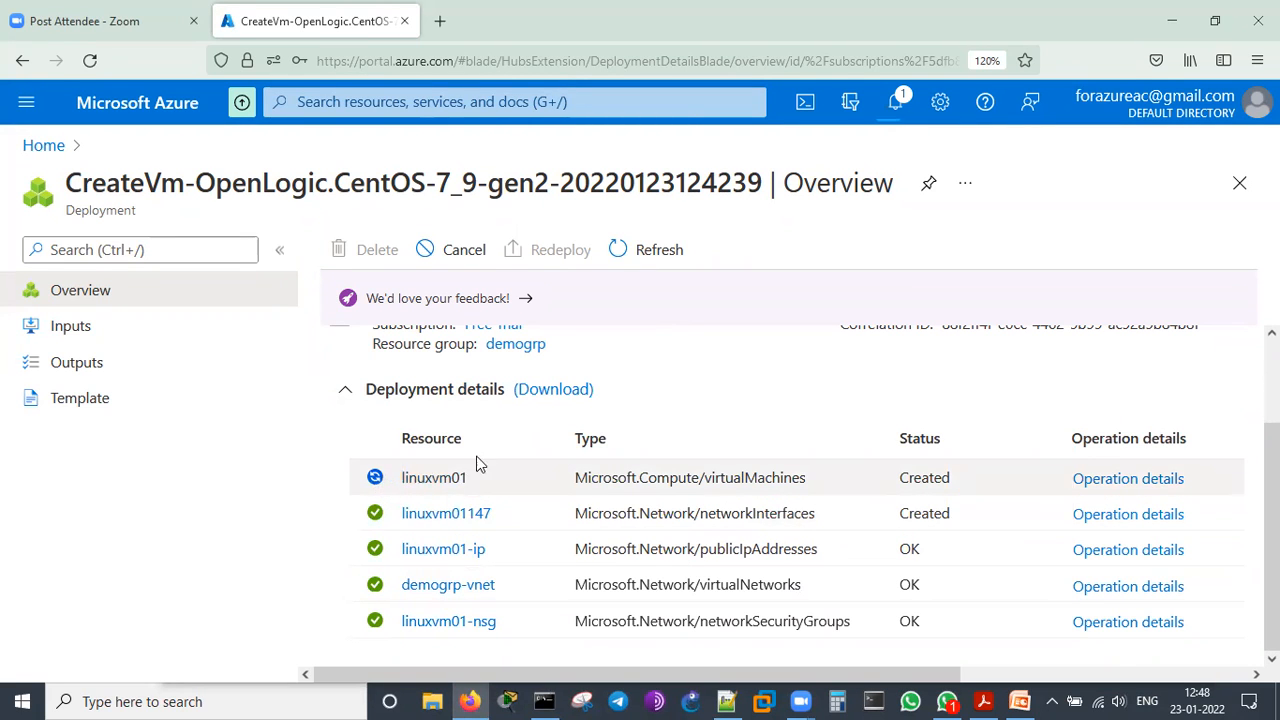
pyautogui.scroll(2, 474, 466)
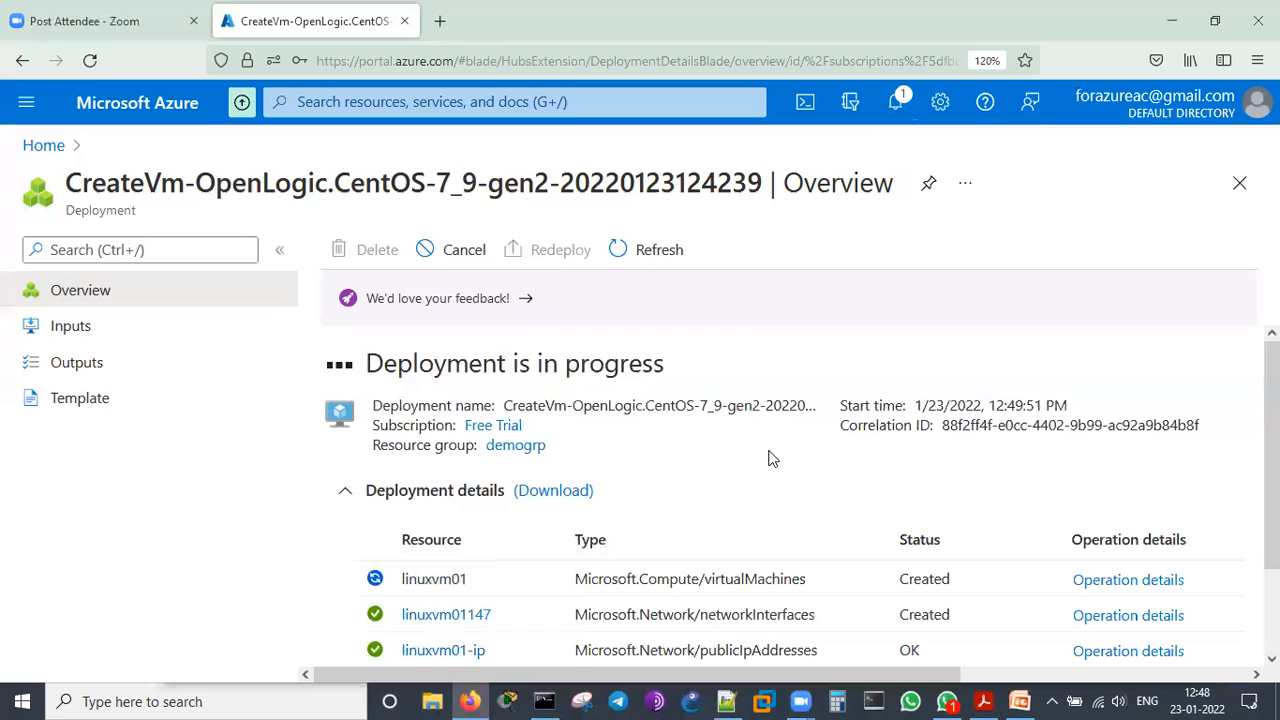
pyautogui.scroll(-2, 766, 458)
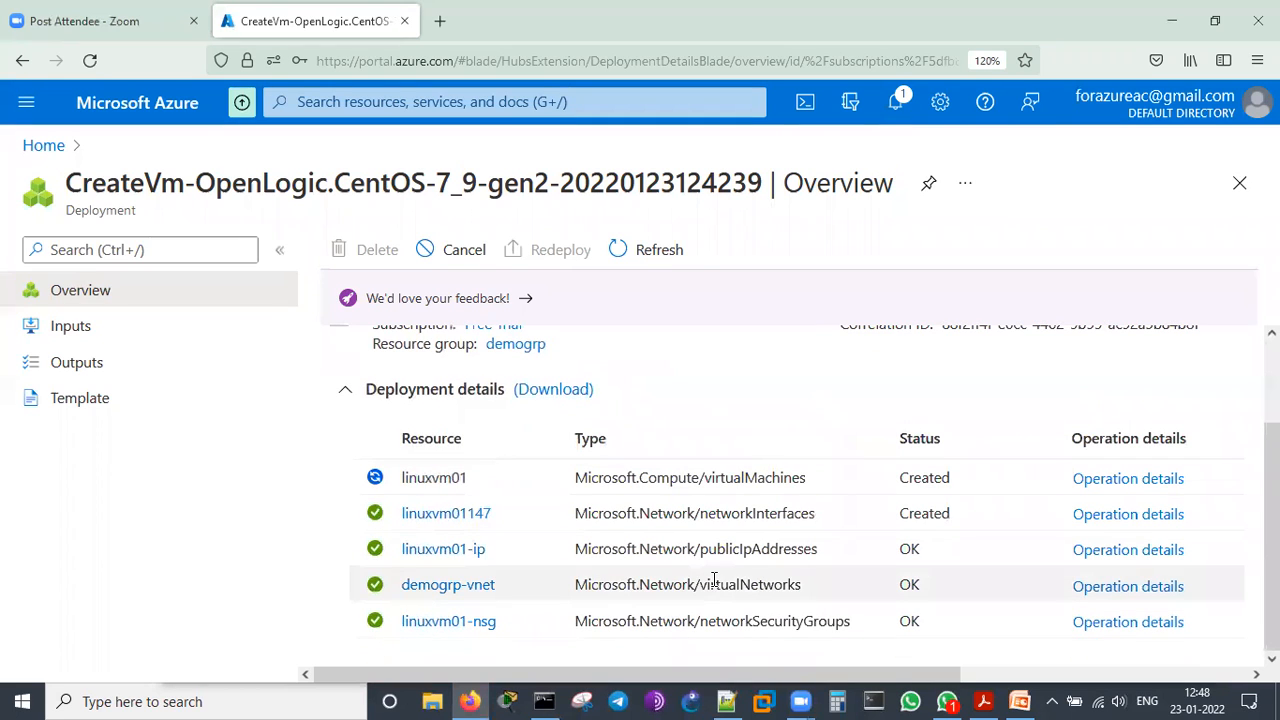
pyautogui.moveTo(719, 549); pyautogui.dragTo(829, 570)
pyautogui.click(828, 572)
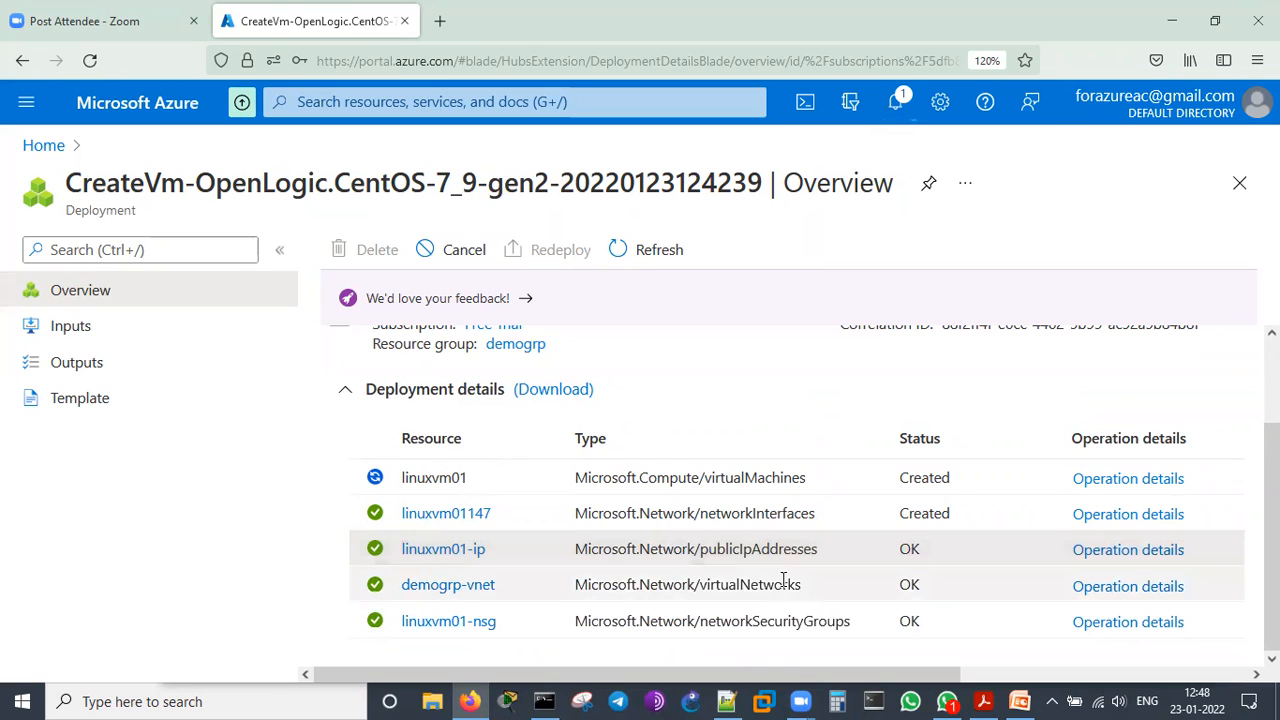
pyautogui.moveTo(721, 585); pyautogui.dragTo(798, 621)
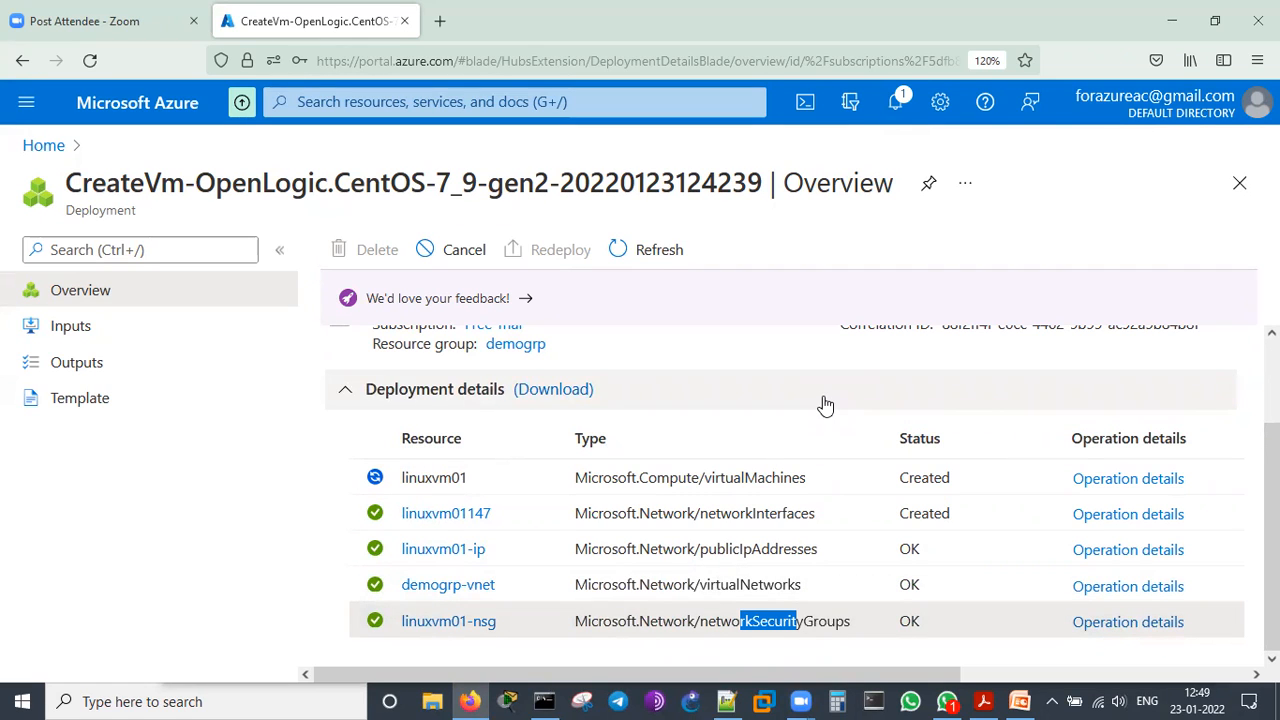
# Compare the deployment status heading with the status of each listed resource, highlighting the heading text
pyautogui.scroll(2, 846, 557)
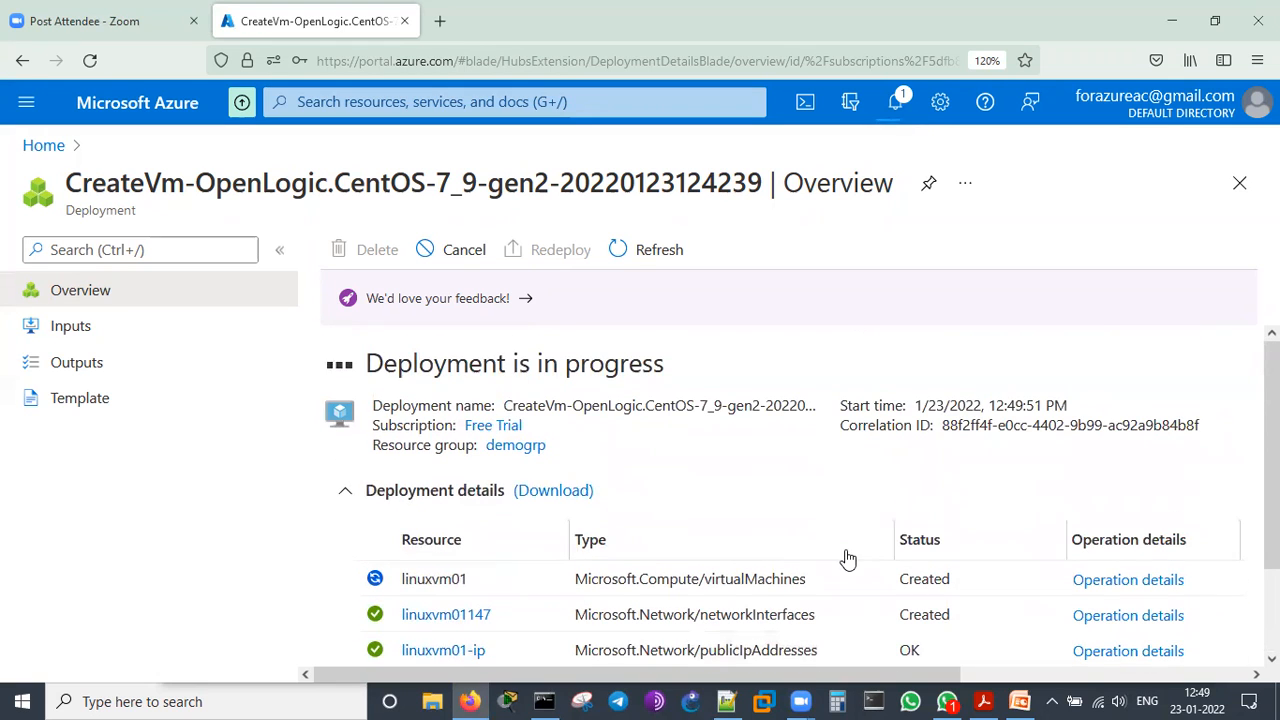
pyautogui.moveTo(466, 364); pyautogui.dragTo(743, 366)
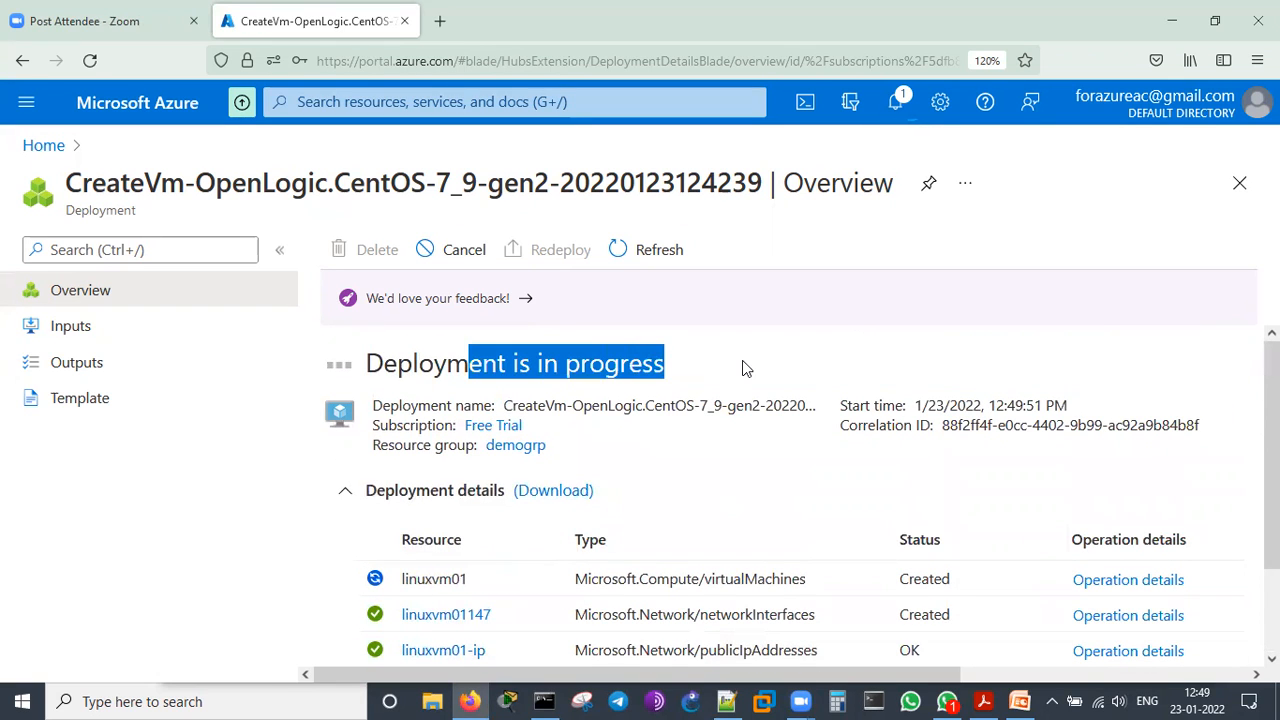
pyautogui.click(746, 366)
pyautogui.scroll(-2, 866, 590)
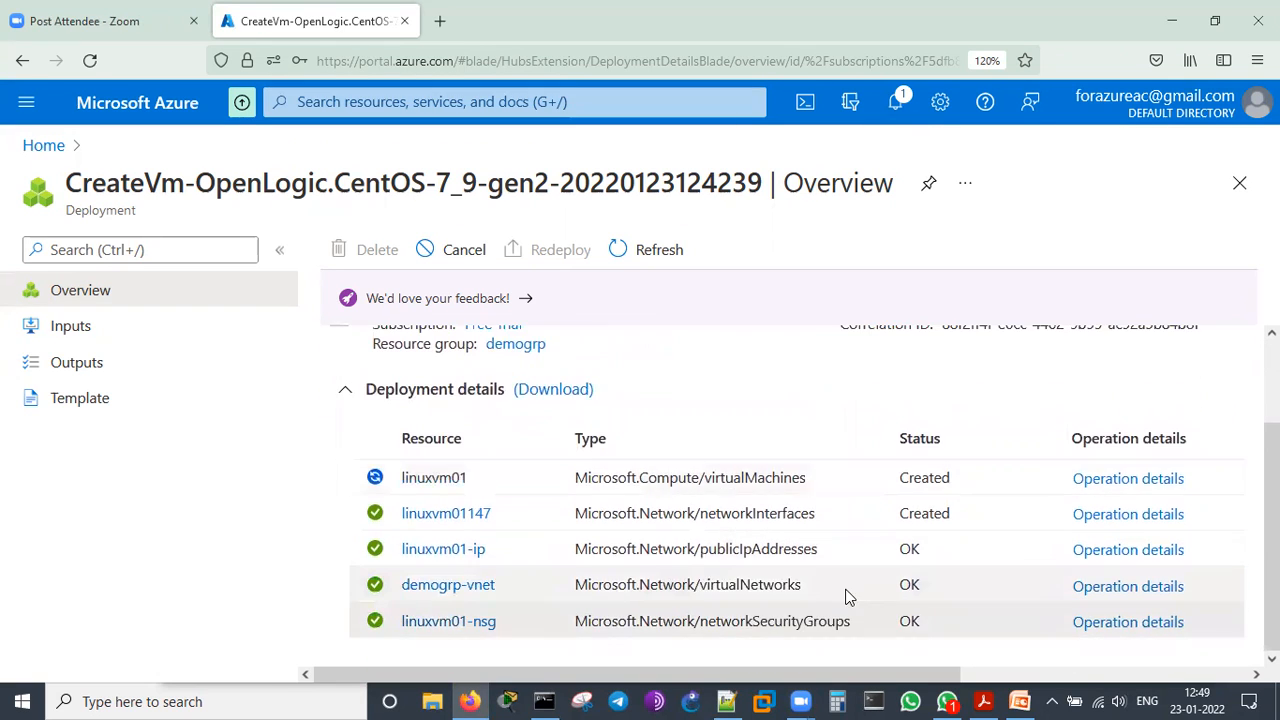
pyautogui.scroll(2, 846, 595)
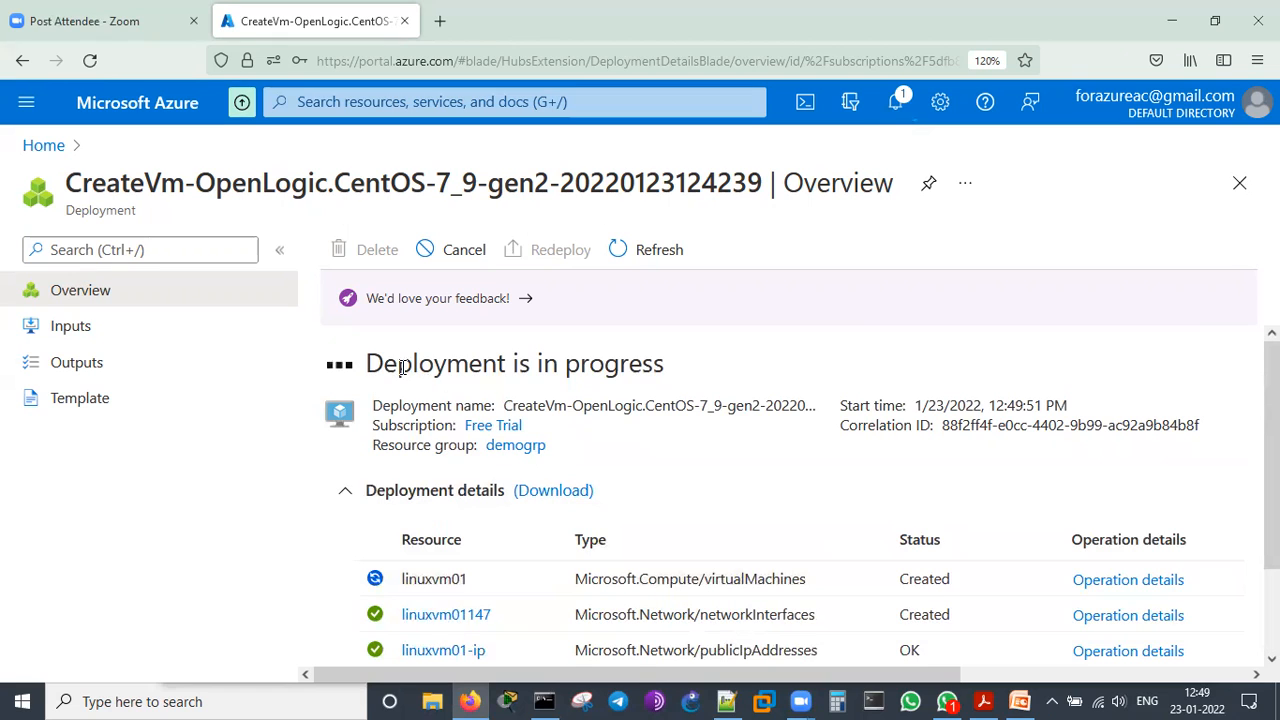
pyautogui.moveTo(368, 363); pyautogui.dragTo(777, 366)
pyautogui.click(777, 366)
pyautogui.scroll(-1, 853, 467)
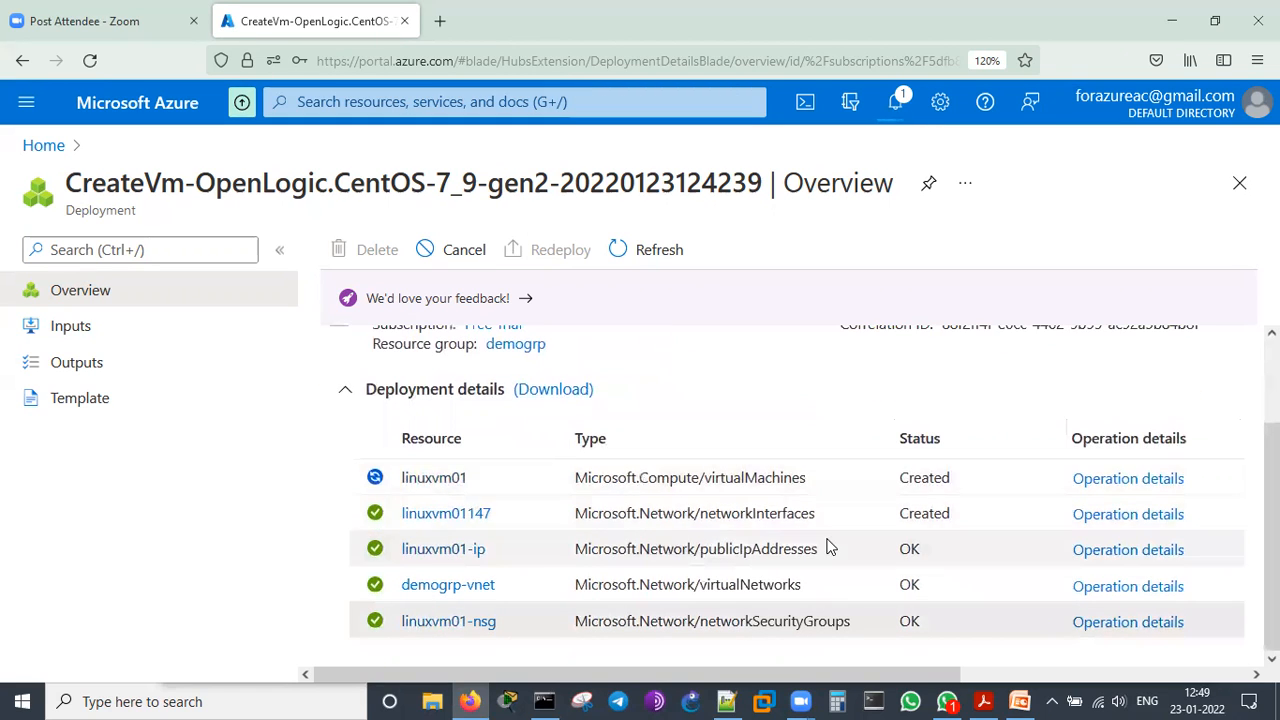
# Check the resource statuses and the deployment's entry in the portal notifications, and close the notifications
pyautogui.scroll(1, 827, 549)
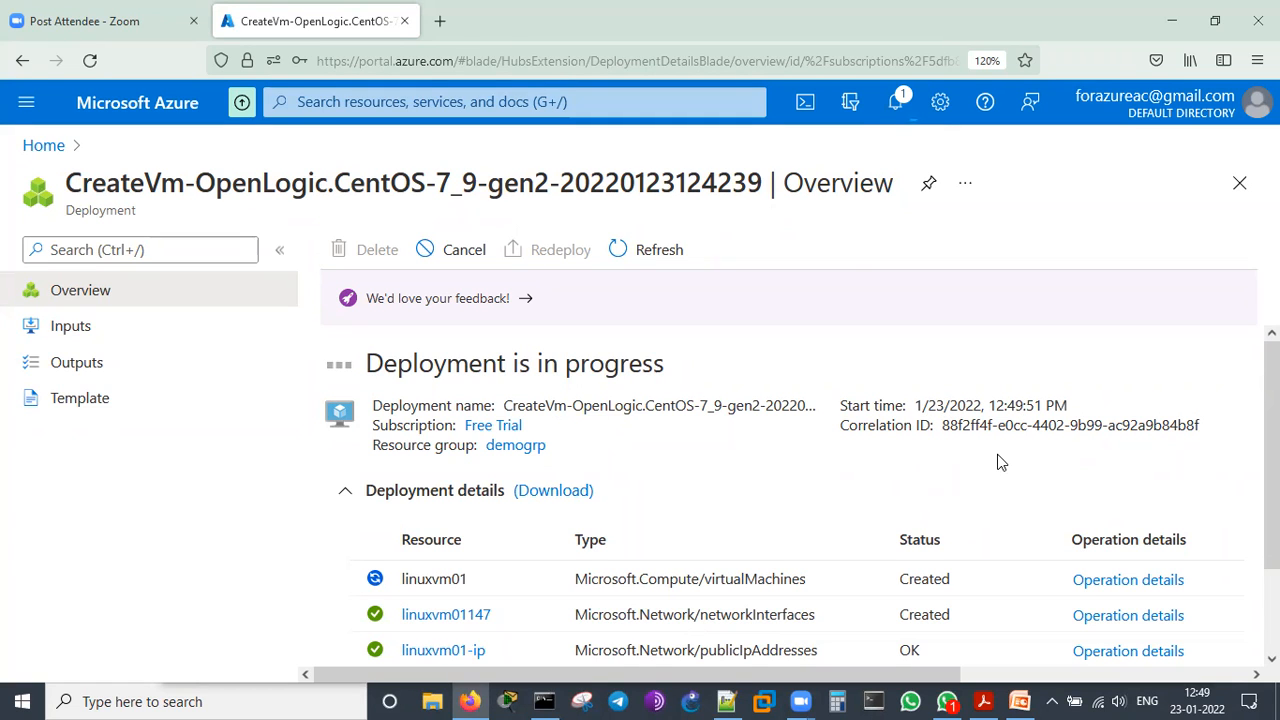
pyautogui.scroll(-2, 1016, 469)
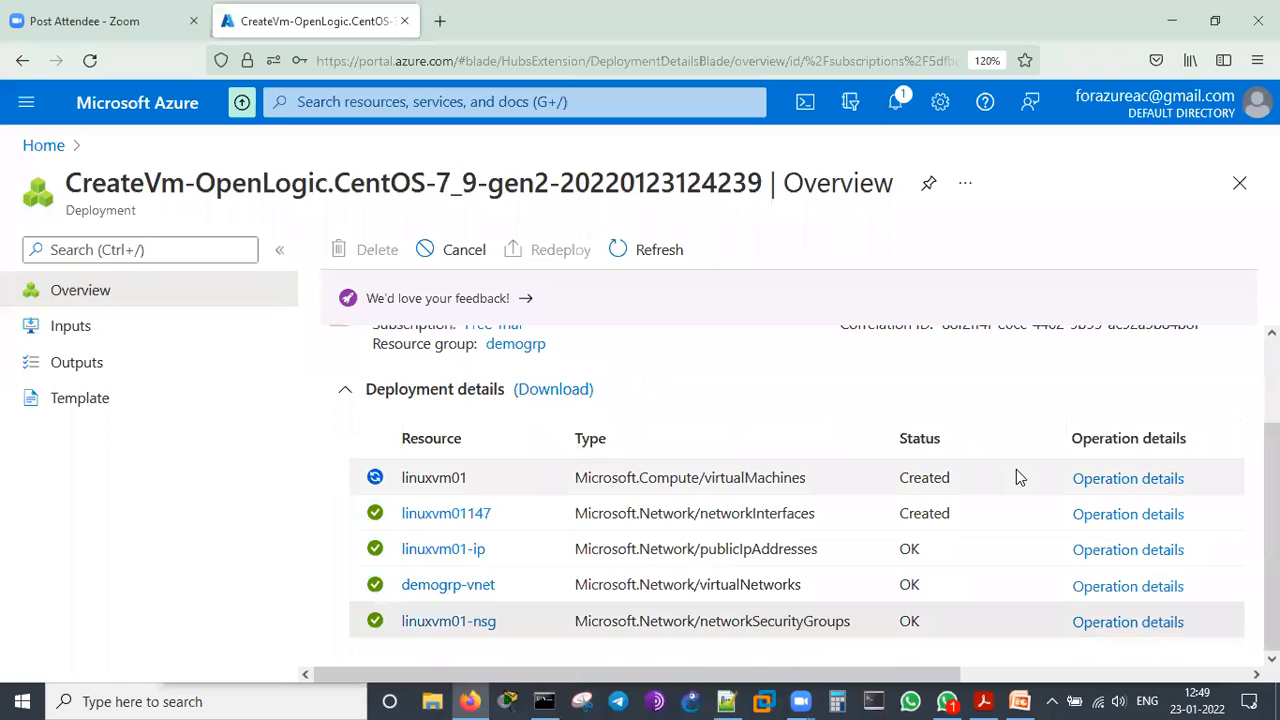
pyautogui.scroll(2, 1016, 469)
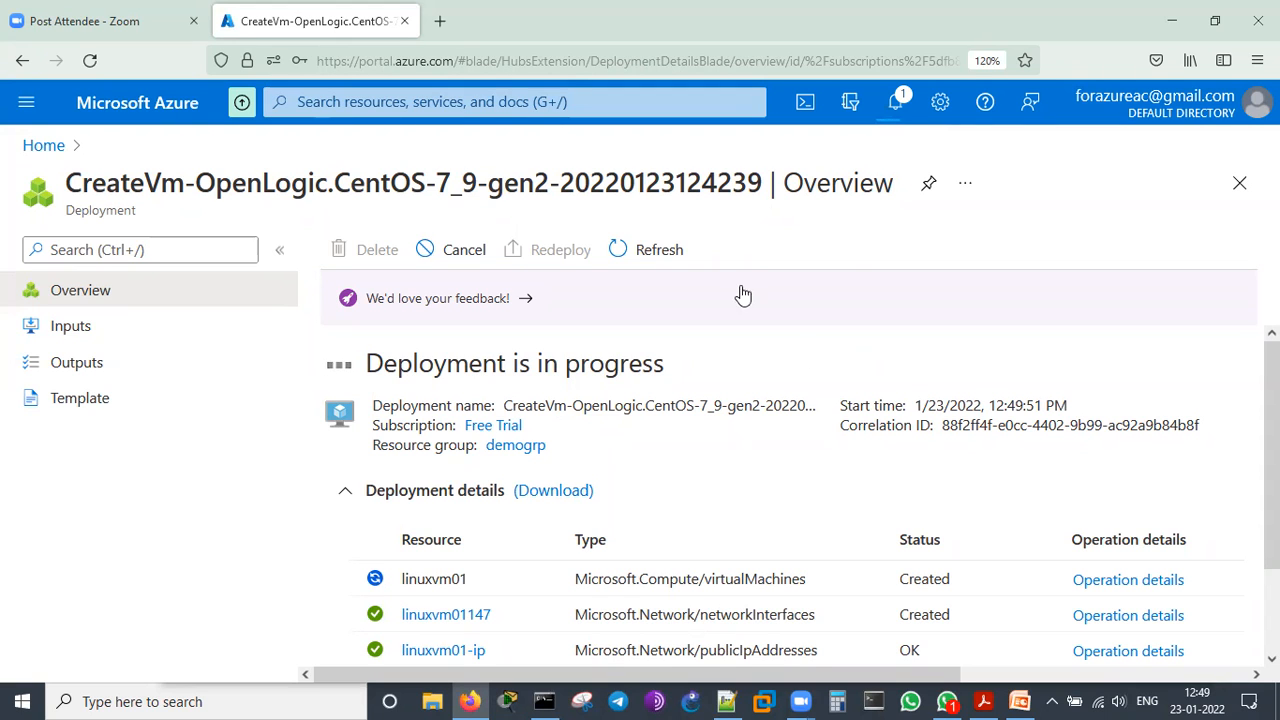
pyautogui.click(899, 98)
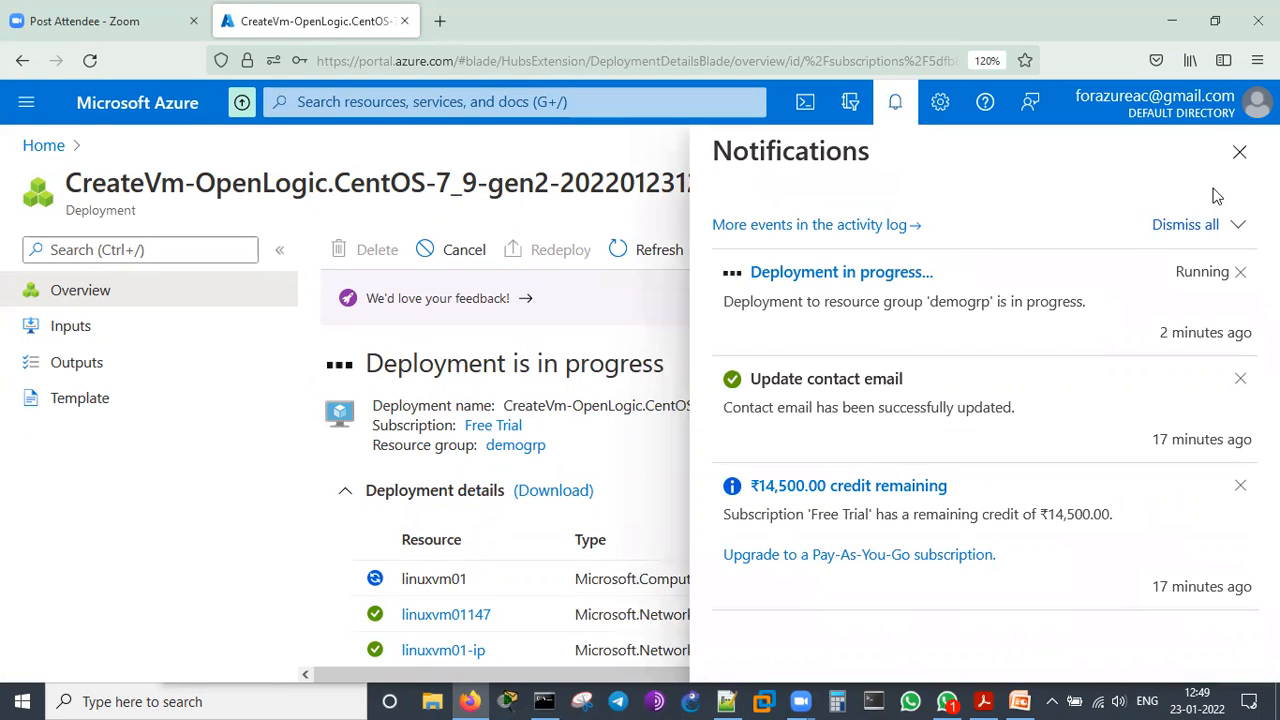
pyautogui.click(1239, 152)
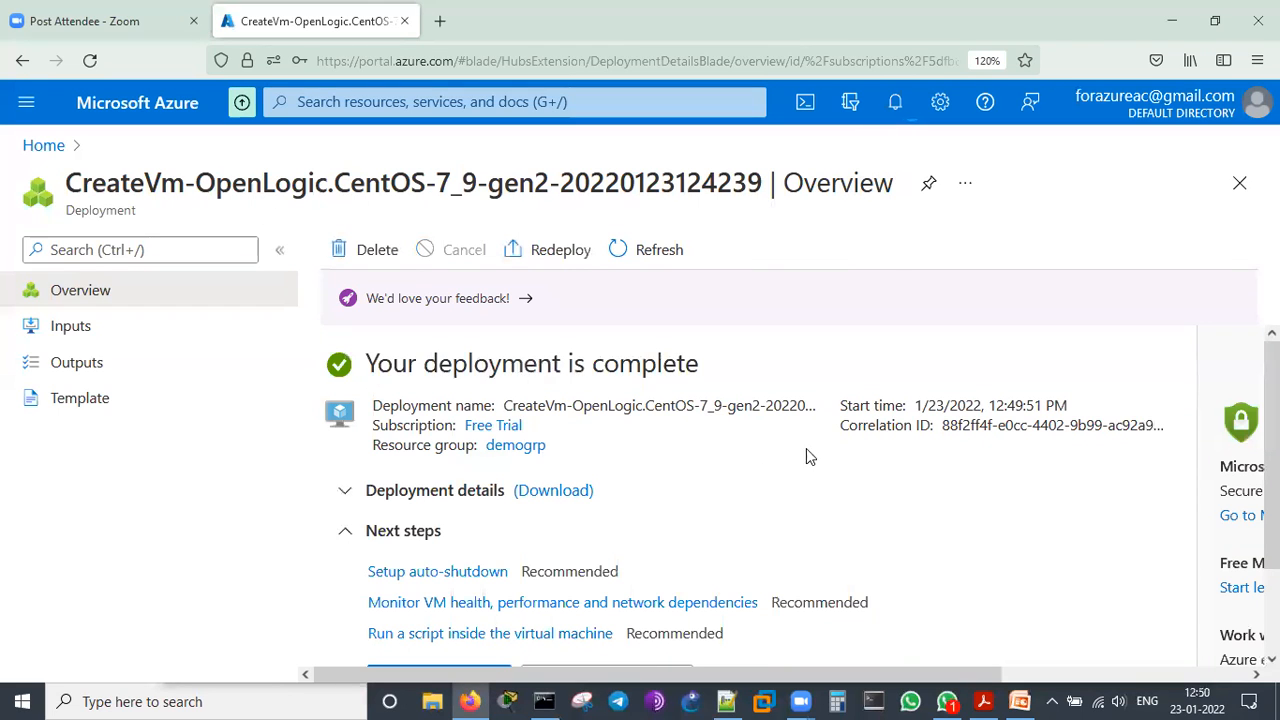
# Open the deployed linuxvm01 resource from the deployment's next steps and copy the virtual machine's public IP address
pyautogui.scroll(-2, 808, 458)
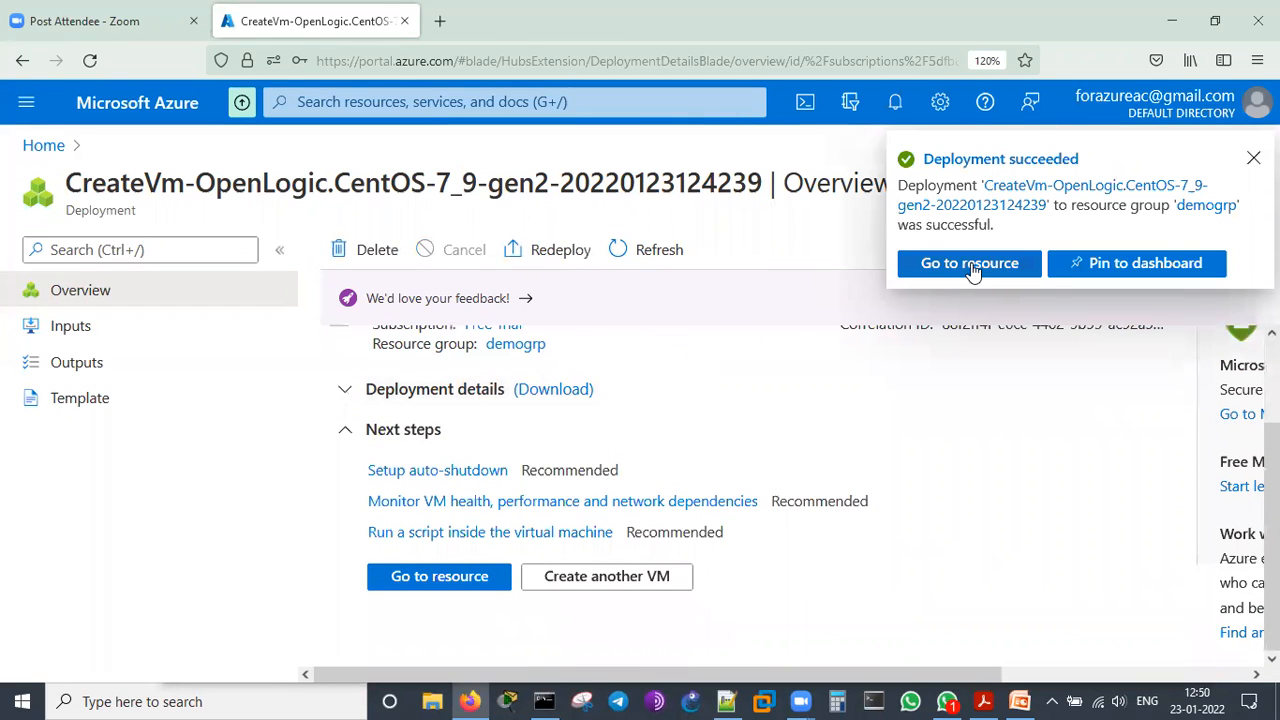
pyautogui.click(460, 582)
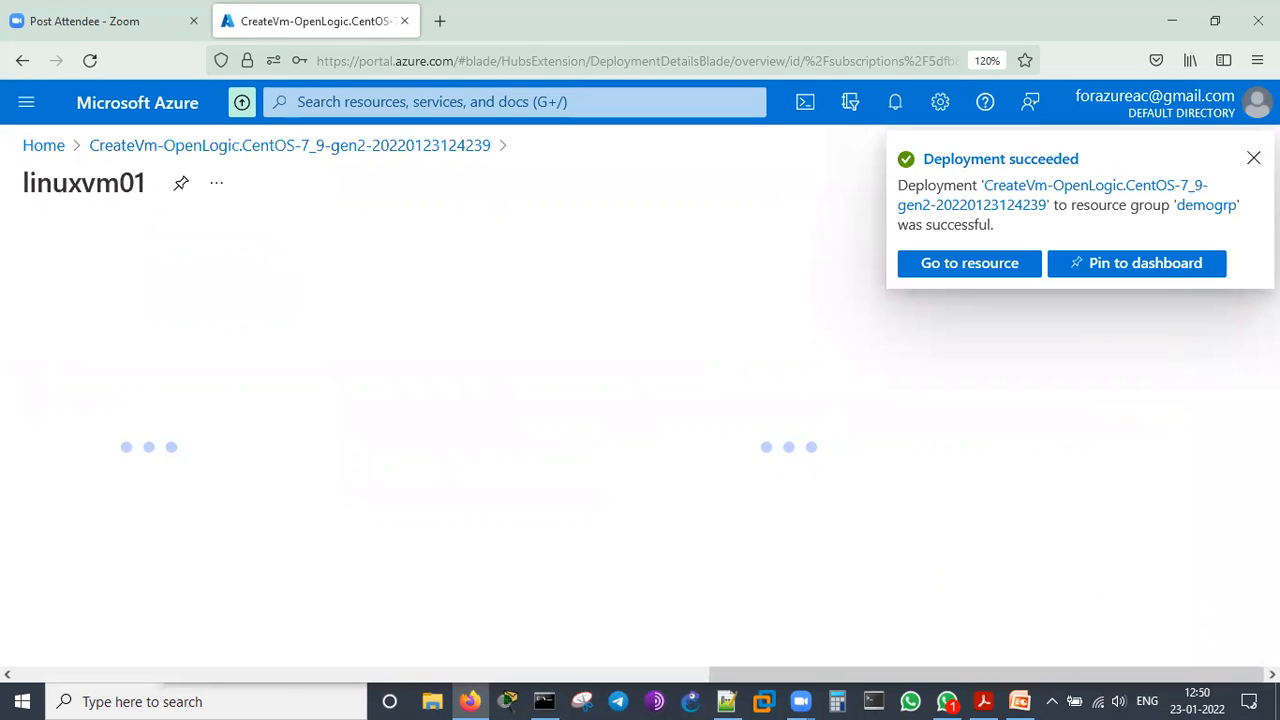
pyautogui.click(1253, 158)
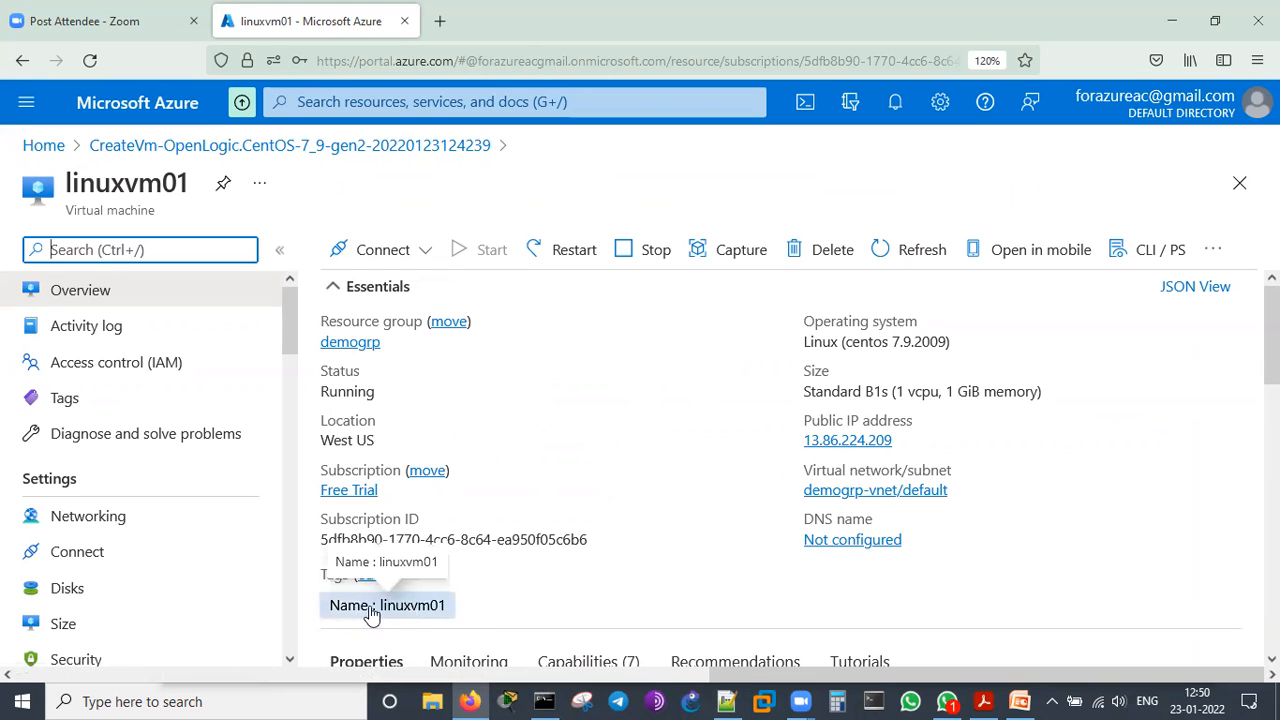
pyautogui.click(906, 441)
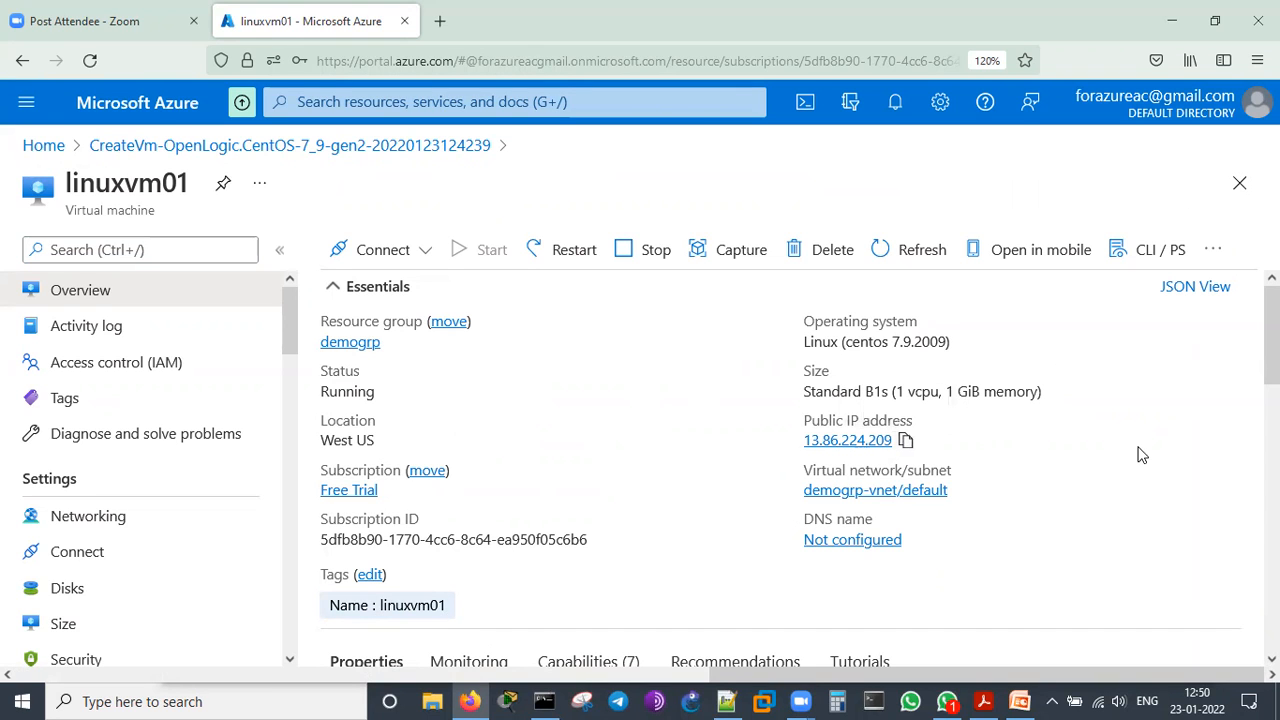
# Examine the properties of linuxvm01, covering the virtual machine, networking, size, disk, availability, security type and extensions sections
pyautogui.scroll(-3, 1142, 455)
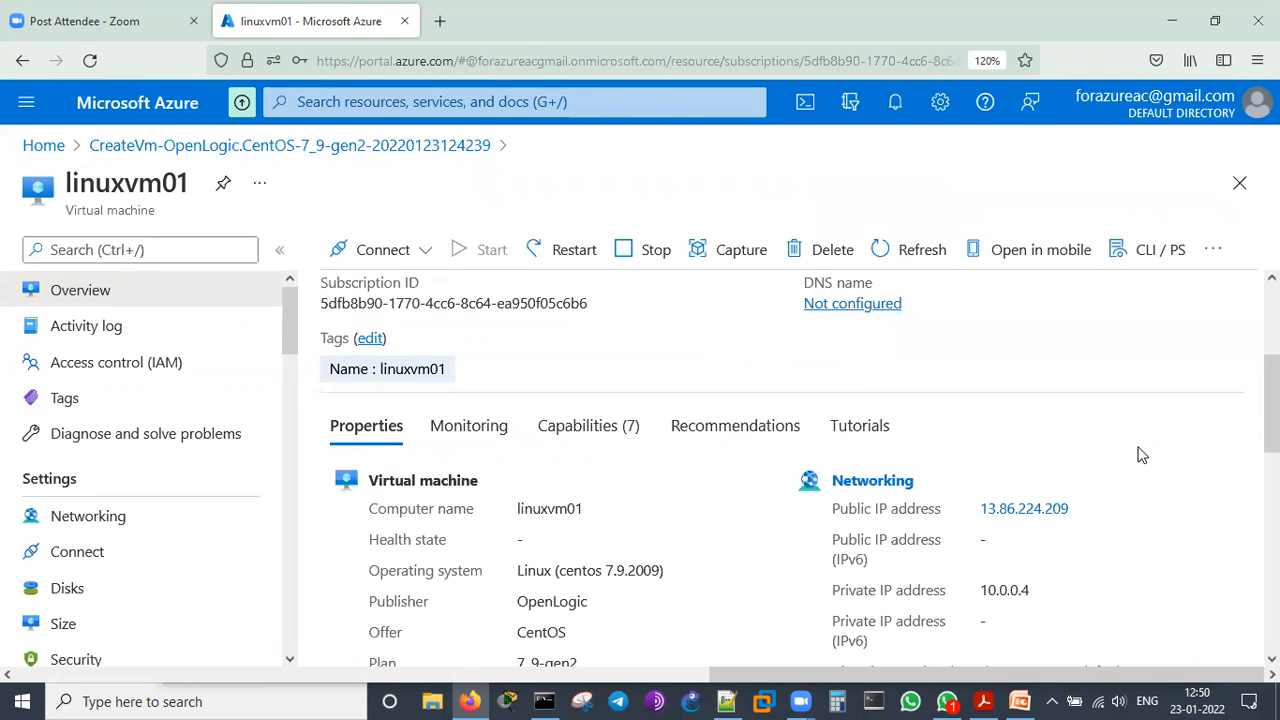
pyautogui.scroll(-3, 1142, 455)
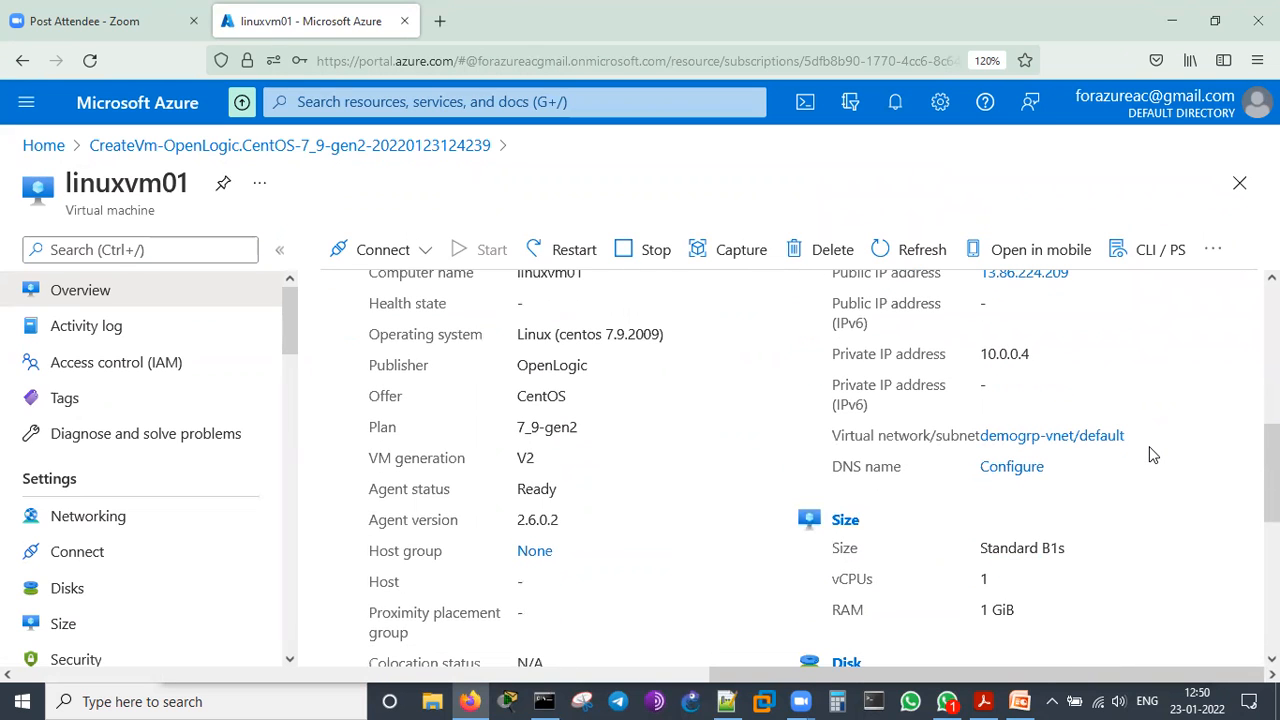
pyautogui.scroll(2, 1149, 456)
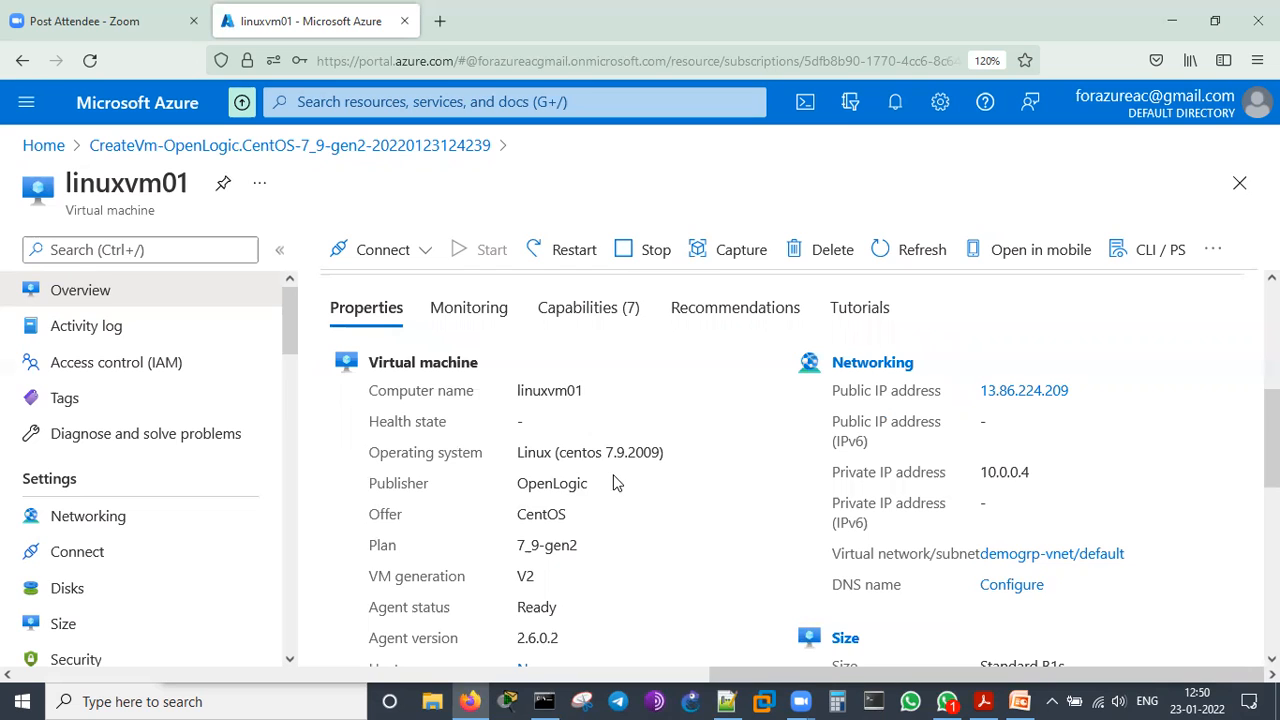
pyautogui.scroll(-2, 615, 483)
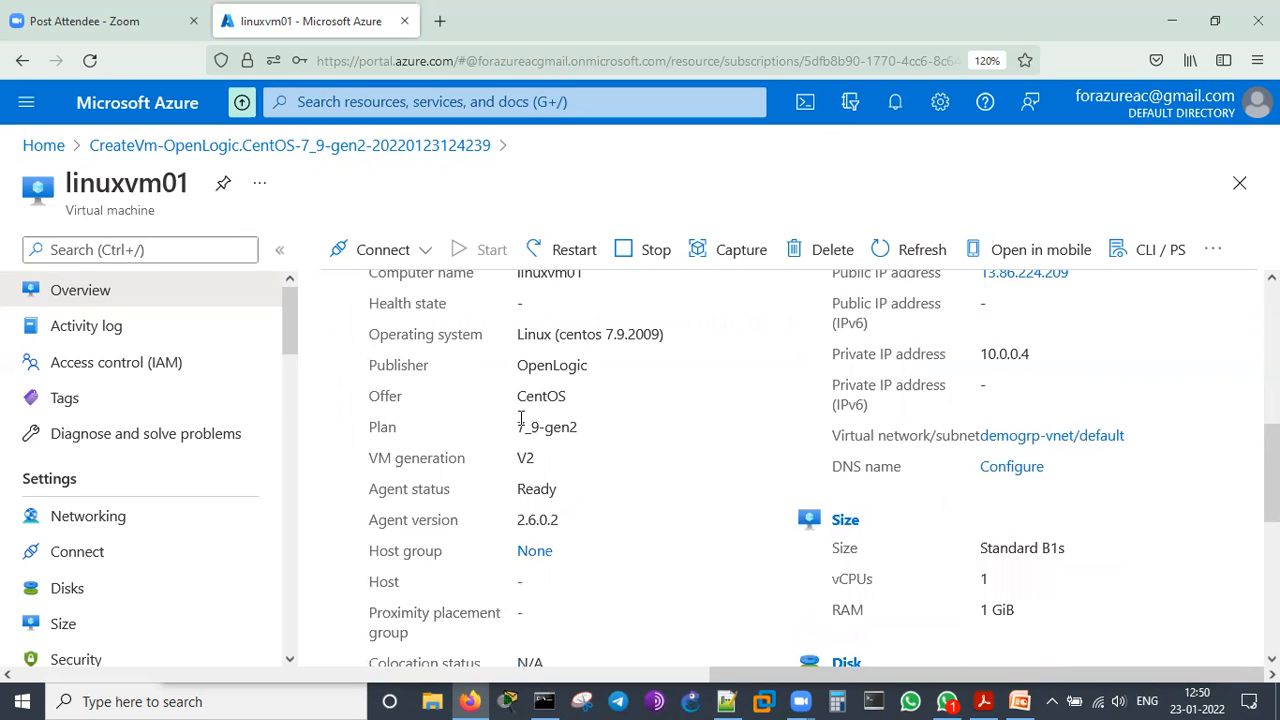
pyautogui.scroll(-2, 631, 492)
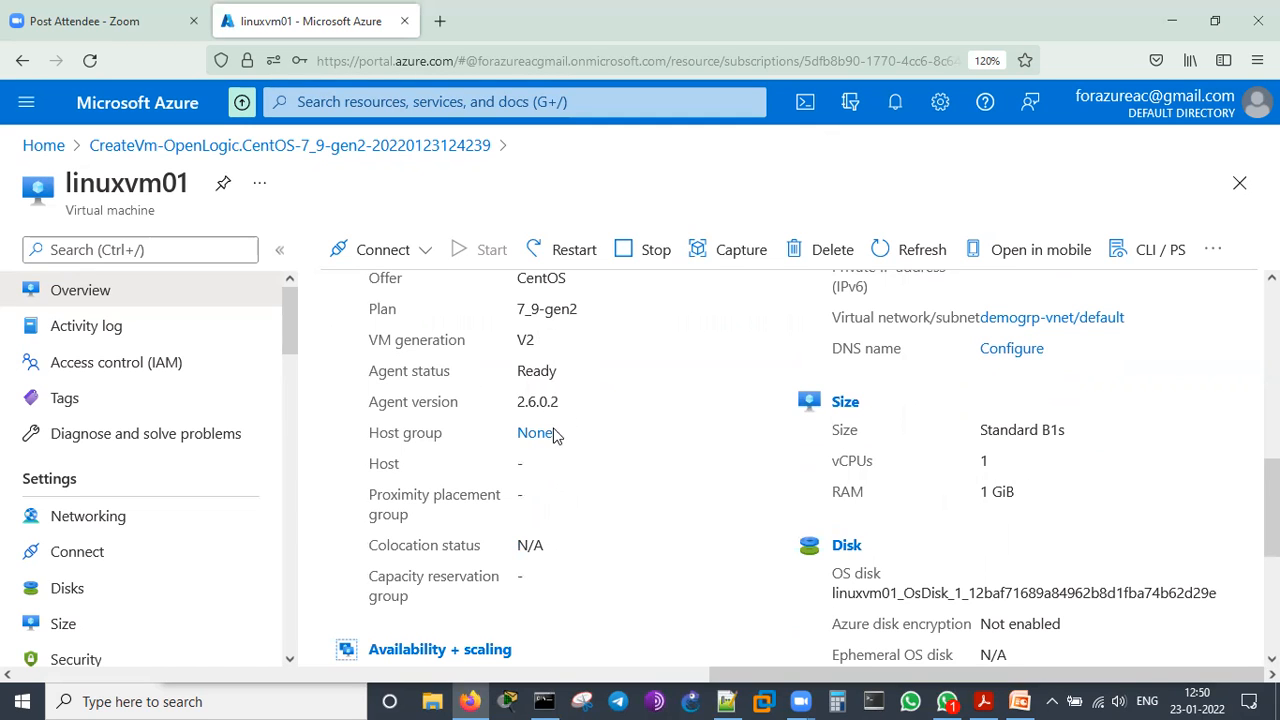
pyautogui.scroll(-4, 629, 481)
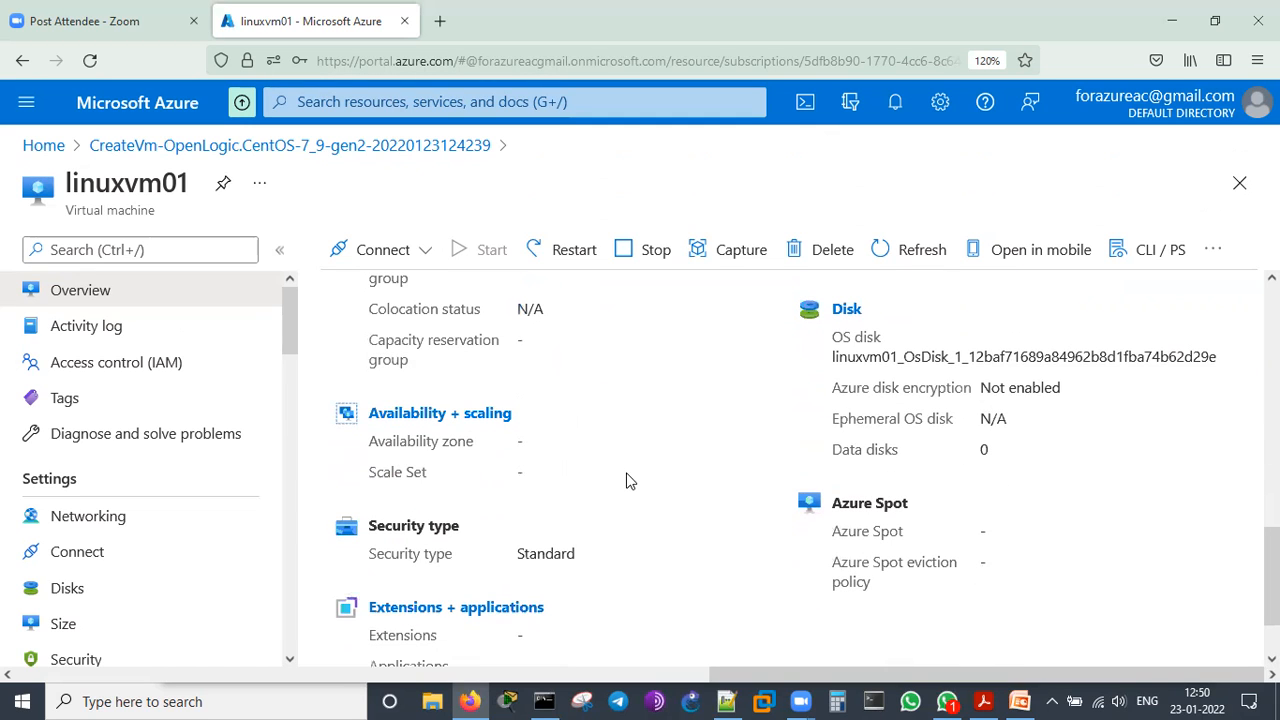
pyautogui.scroll(-2, 677, 529)
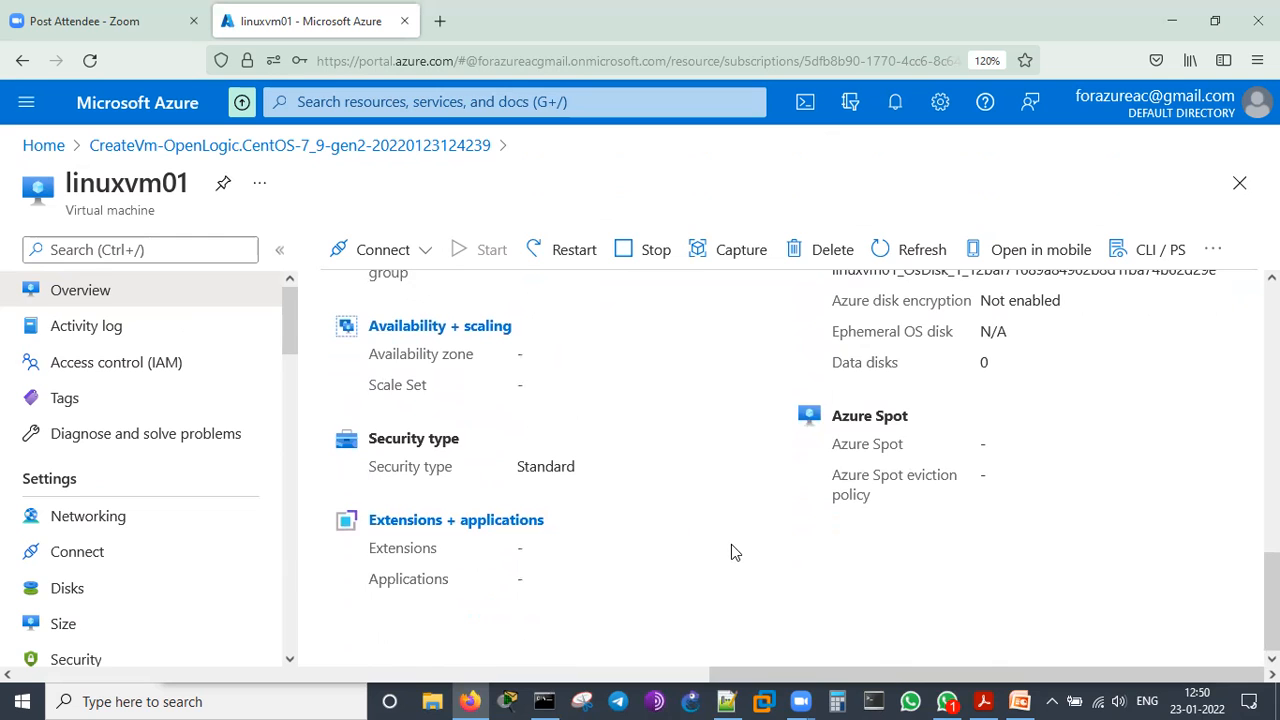
pyautogui.scroll(6, 731, 544)
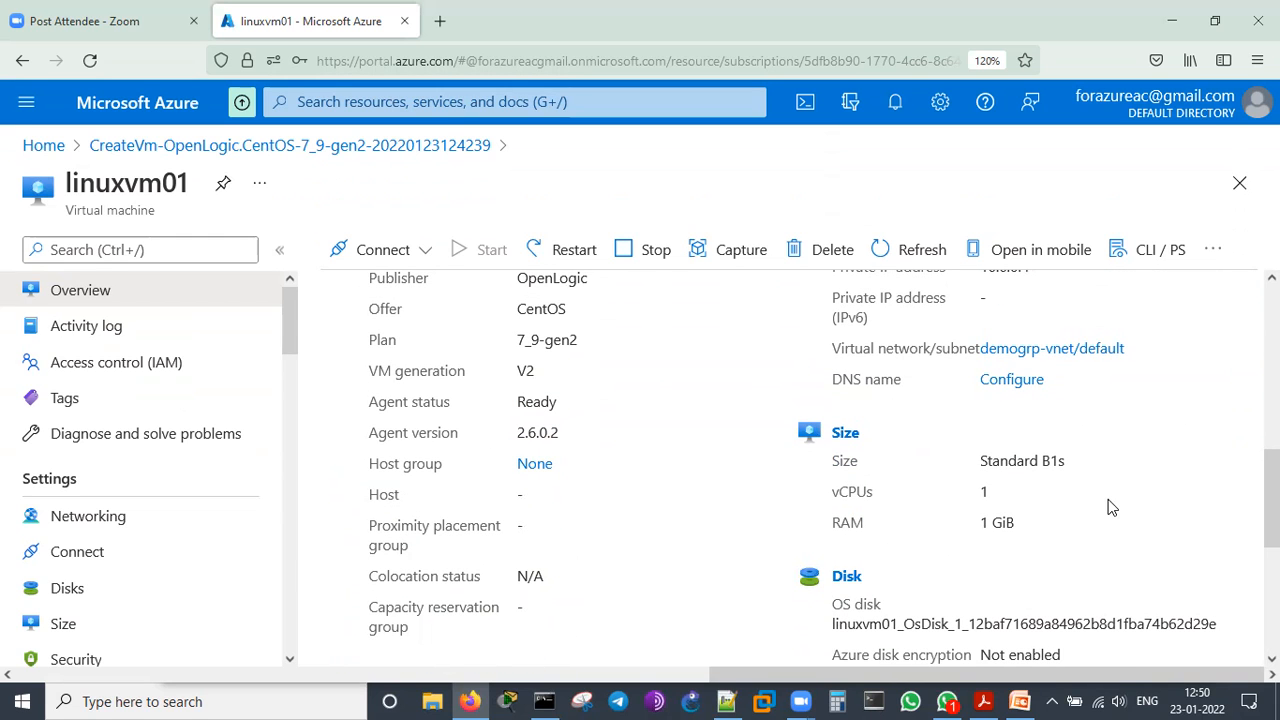
pyautogui.scroll(2, 1114, 500)
pyautogui.scroll(-1, 1117, 500)
pyautogui.scroll(2, 1040, 520)
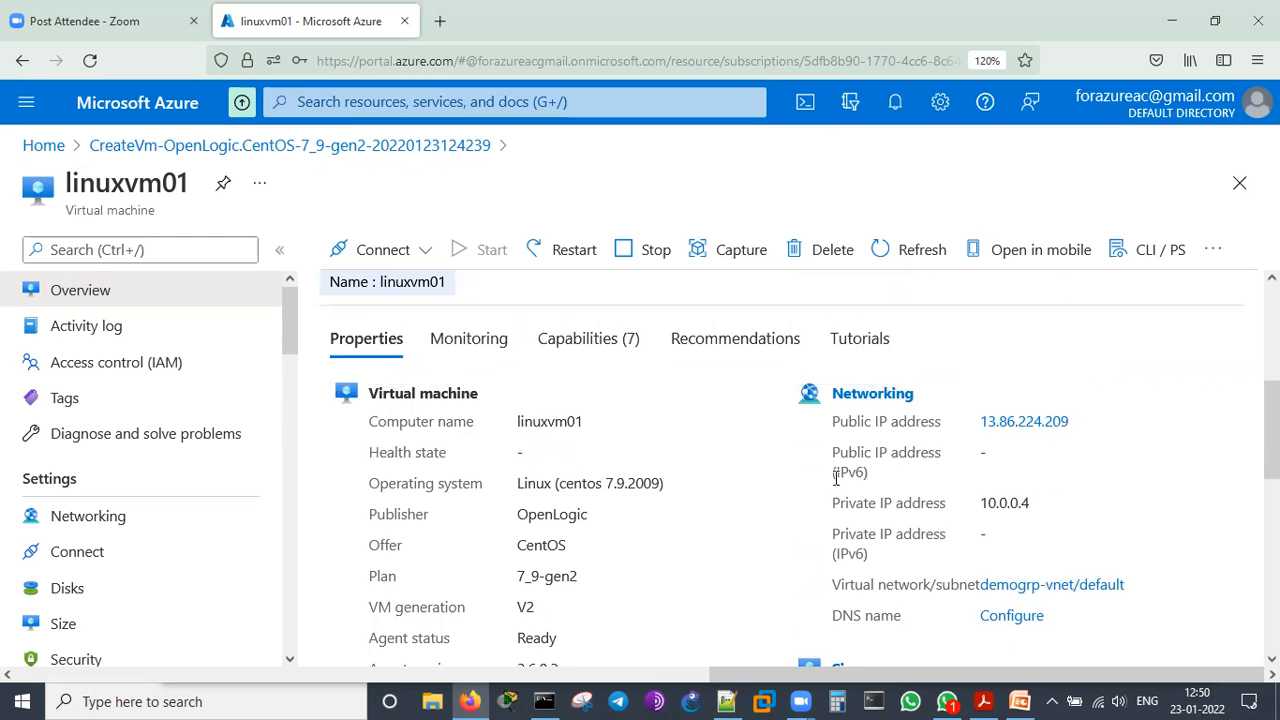
pyautogui.scroll(3, 822, 488)
pyautogui.scroll(-2, 810, 482)
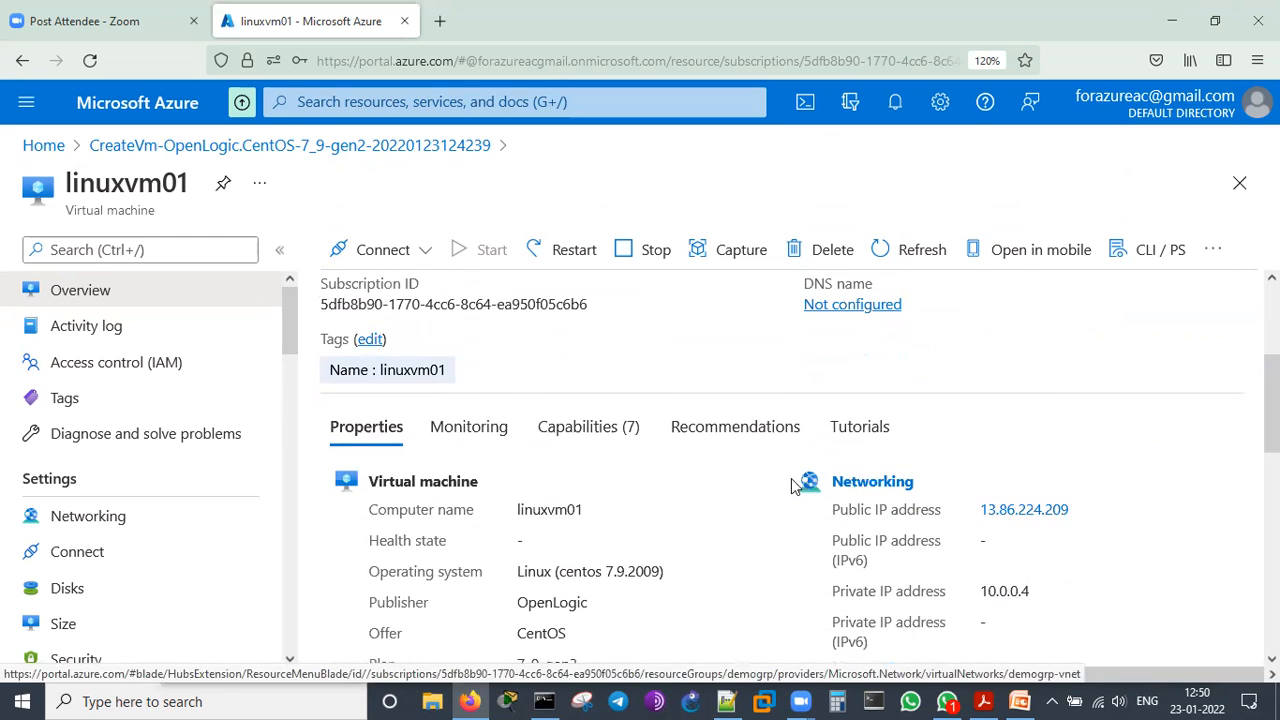
# Examine the monitoring view of linuxvm01, covering the CPU, network, disk and memory charts and the additional Azure Monitor tools
pyautogui.click(465, 428)
pyautogui.scroll(-3, 931, 571)
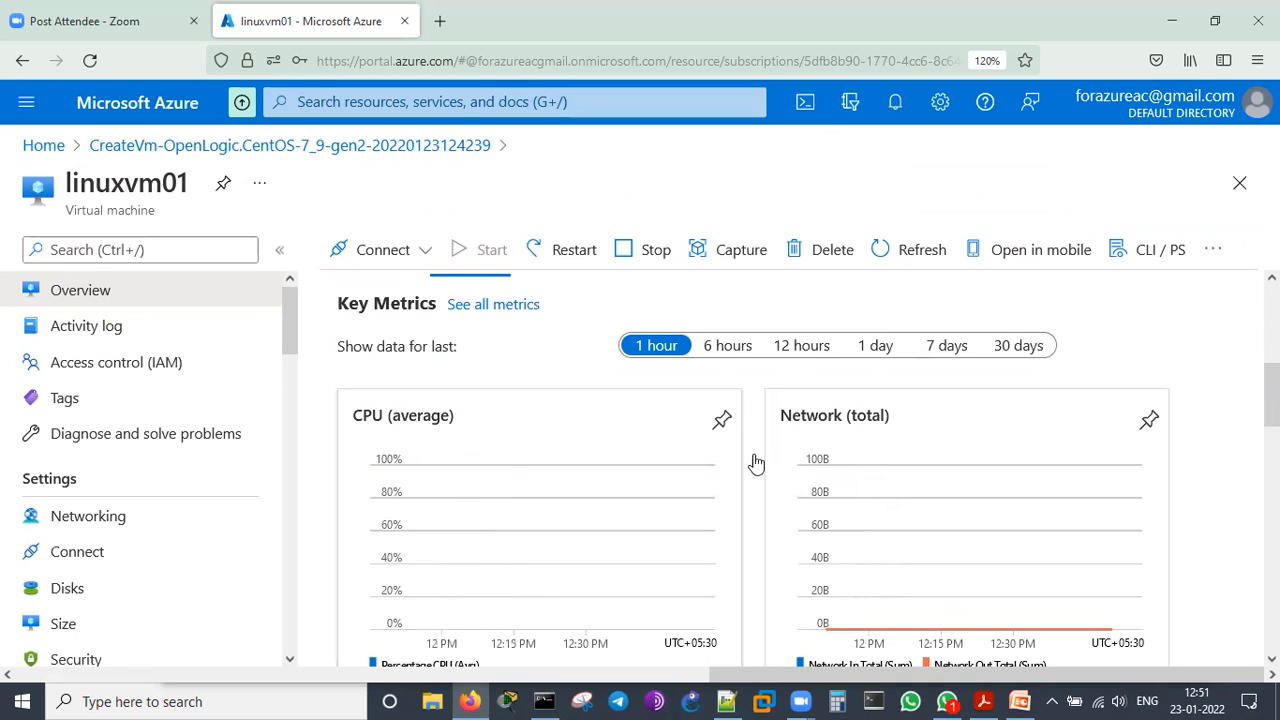
pyautogui.scroll(-2, 817, 443)
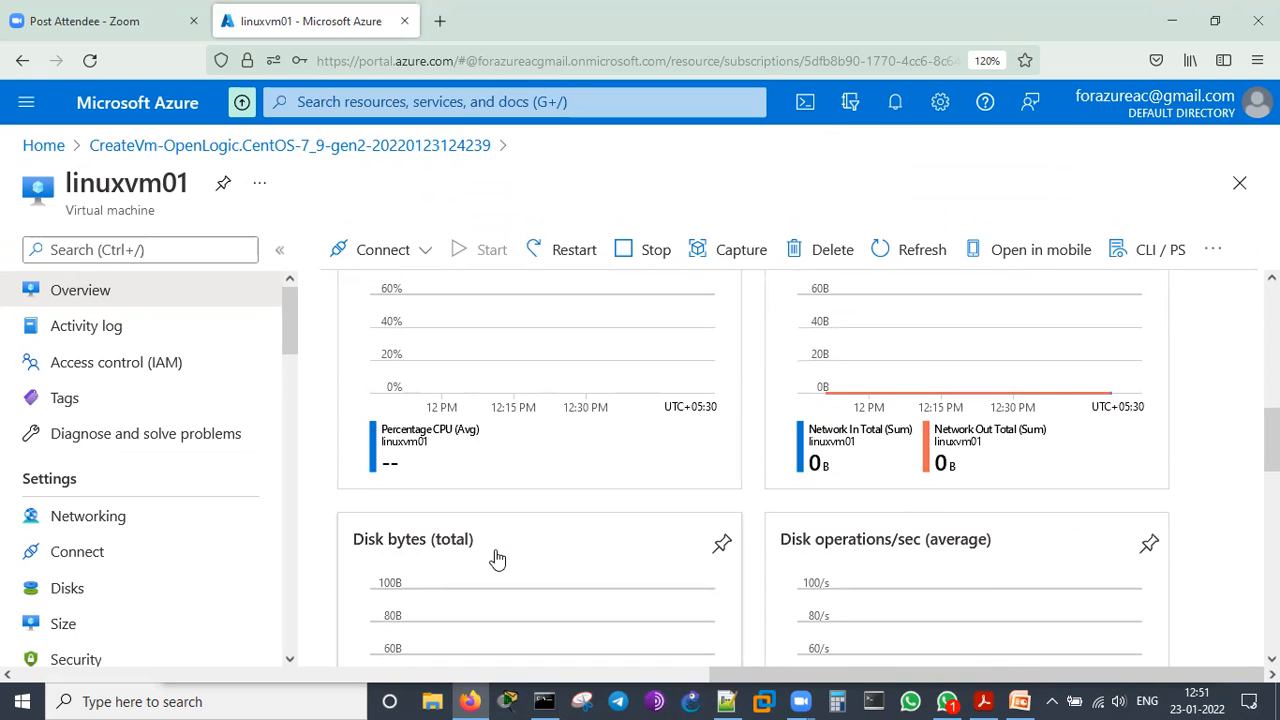
pyautogui.scroll(-2, 510, 520)
pyautogui.scroll(-4, 700, 530)
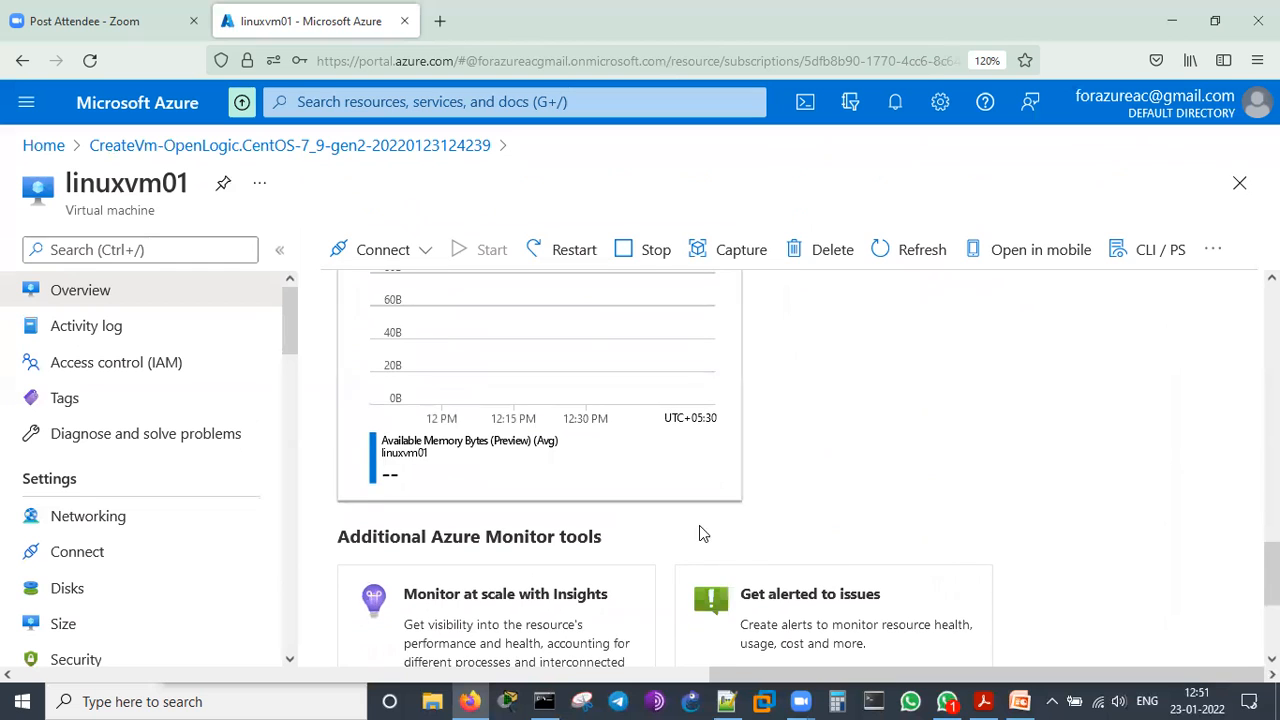
pyautogui.scroll(10, 770, 555)
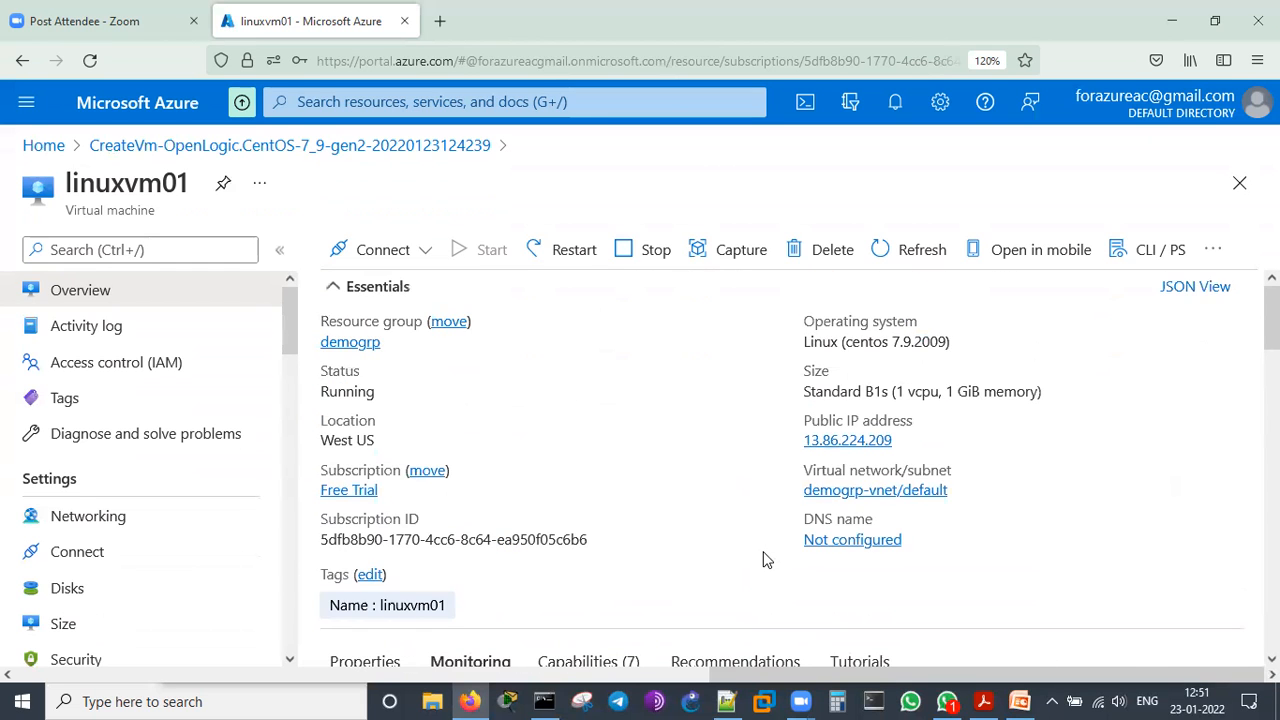
pyautogui.scroll(-2, 763, 558)
pyautogui.scroll(-2, 762, 550)
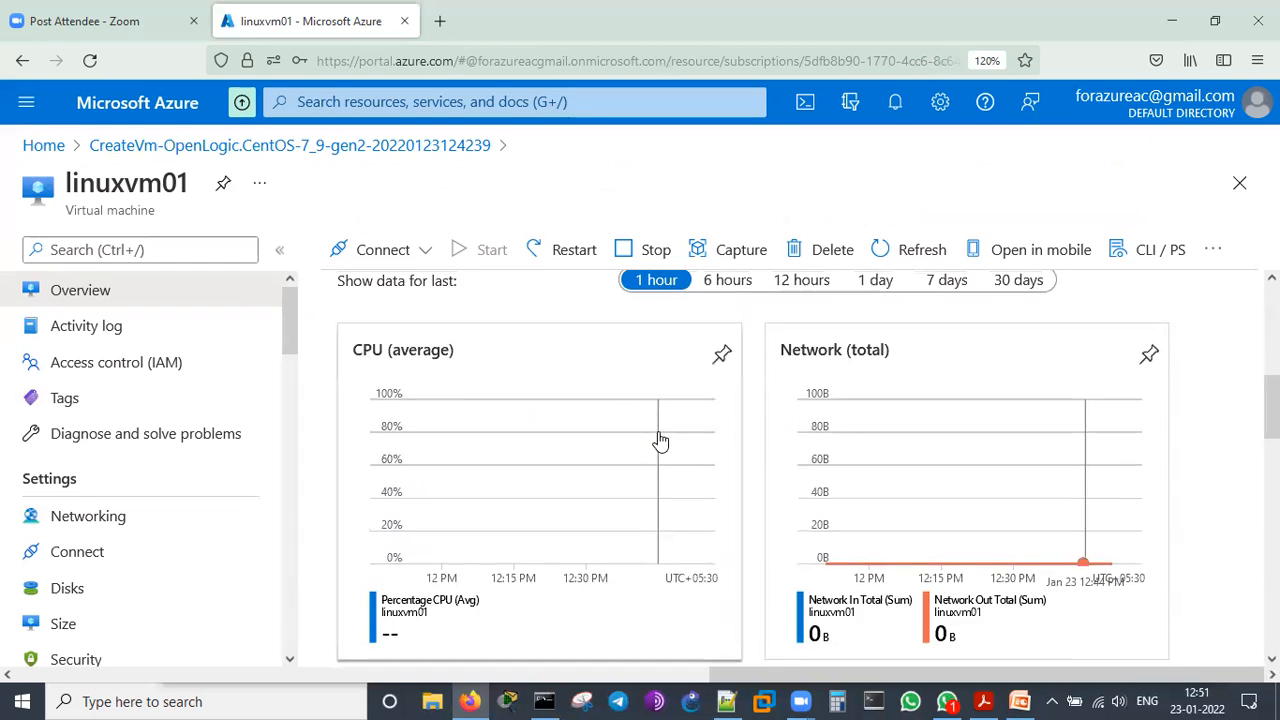
# Review the capabilities offered for linuxvm01, such as Azure Policy, security, backup and disaster recovery, and view its recommendations
pyautogui.scroll(2, 640, 440)
pyautogui.click(583, 433)
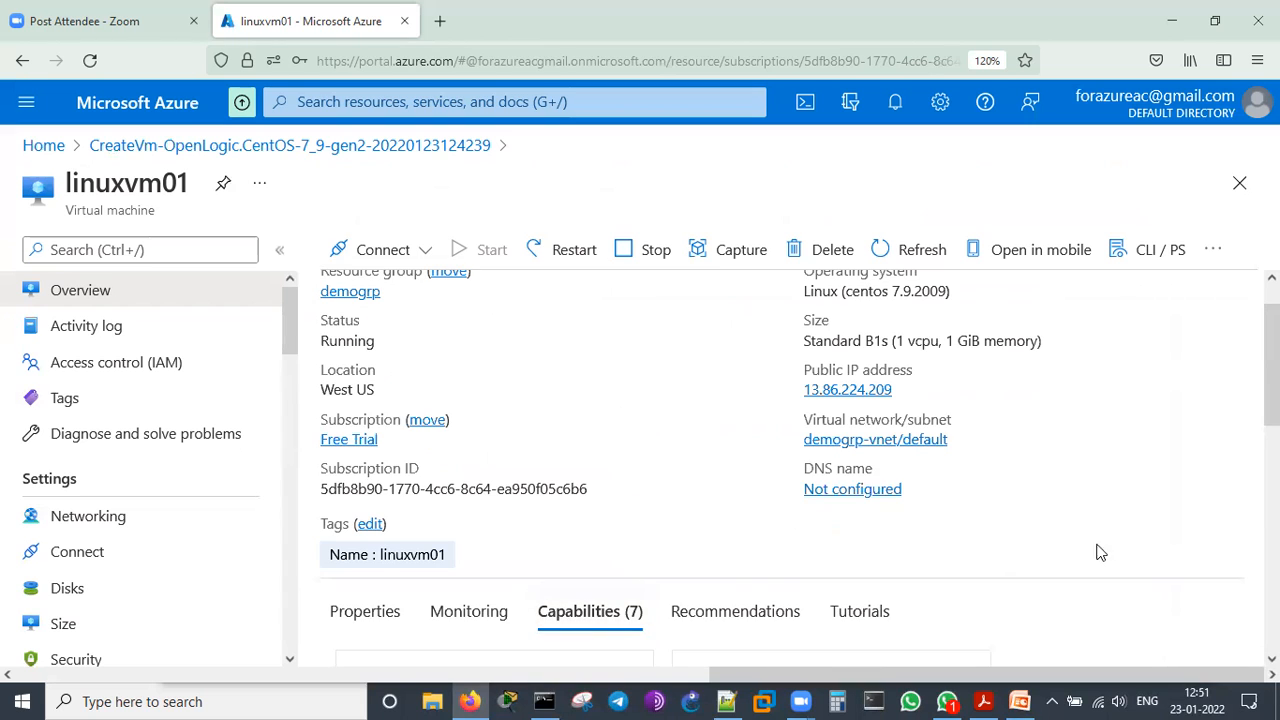
pyautogui.scroll(-3, 1035, 513)
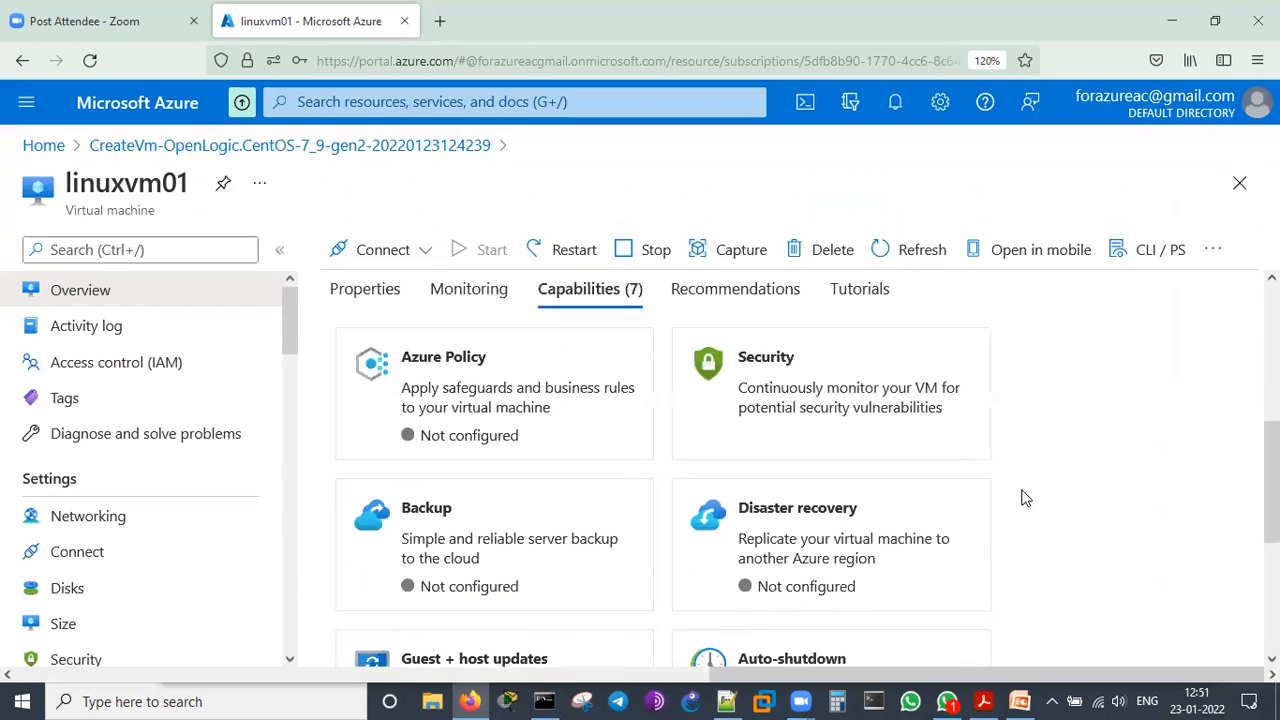
pyautogui.scroll(2, 1023, 503)
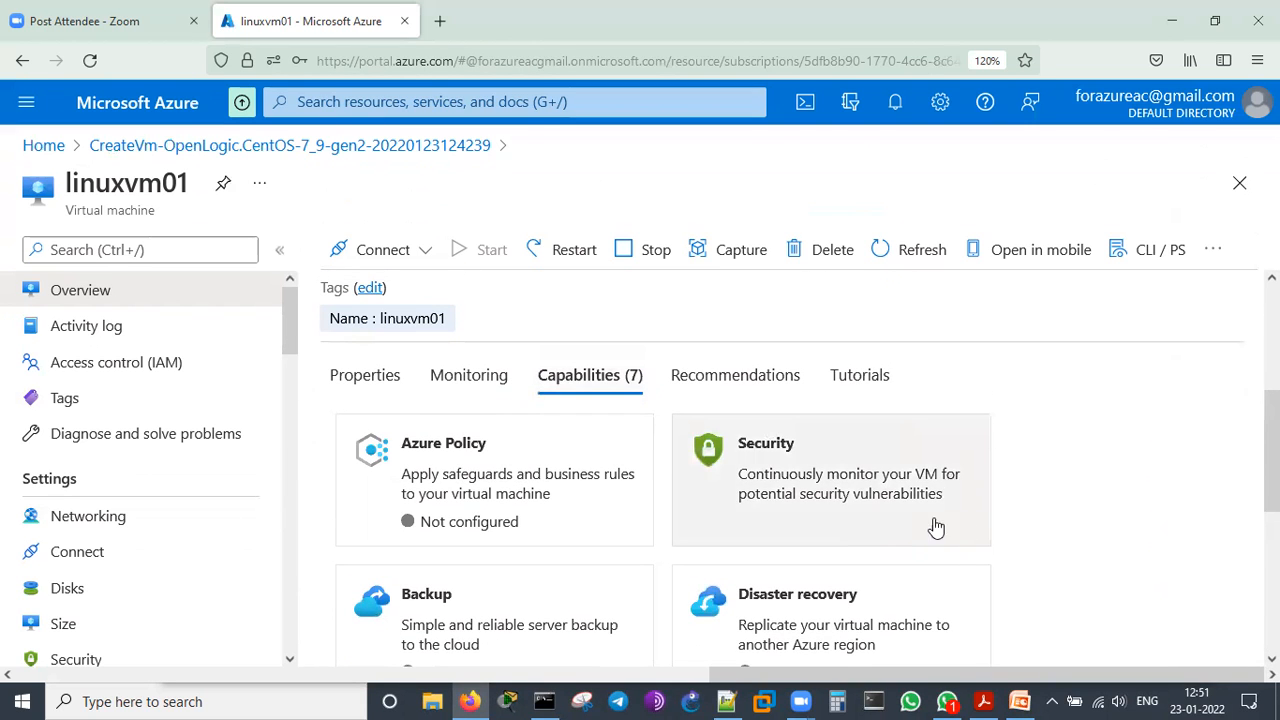
pyautogui.scroll(-4, 900, 528)
pyautogui.scroll(6, 897, 526)
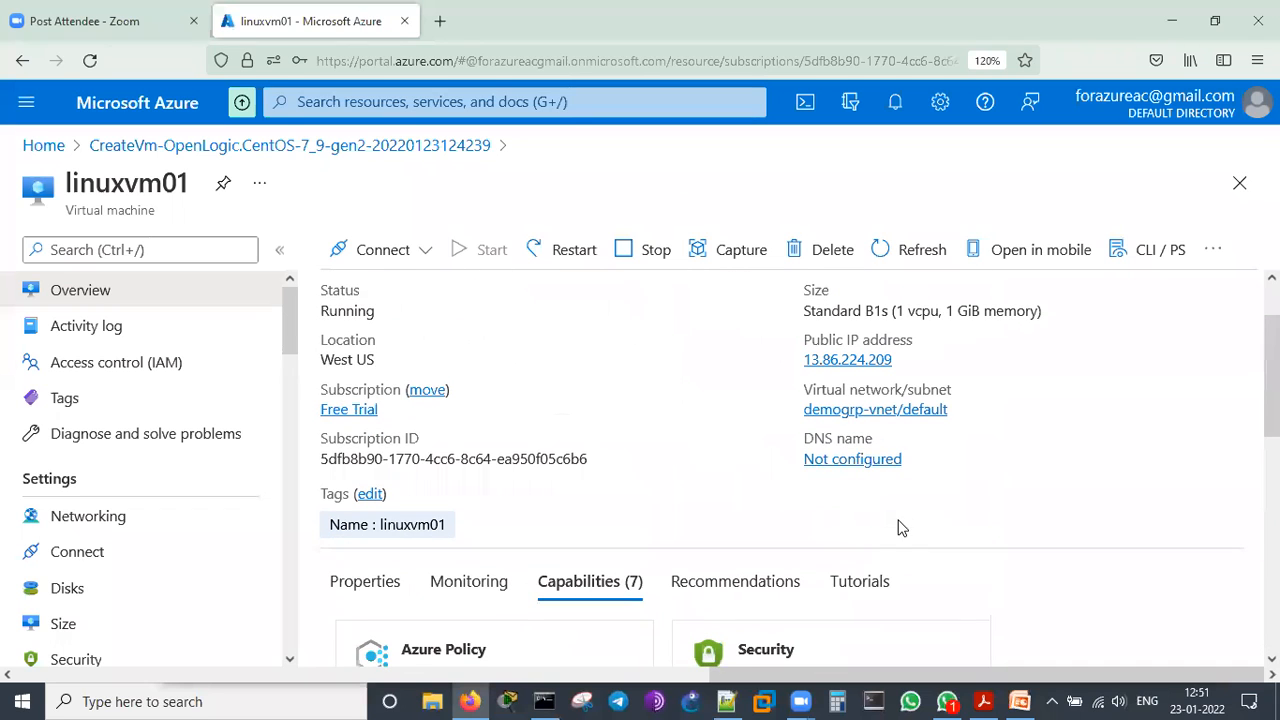
pyautogui.scroll(-3, 733, 432)
pyautogui.click(722, 344)
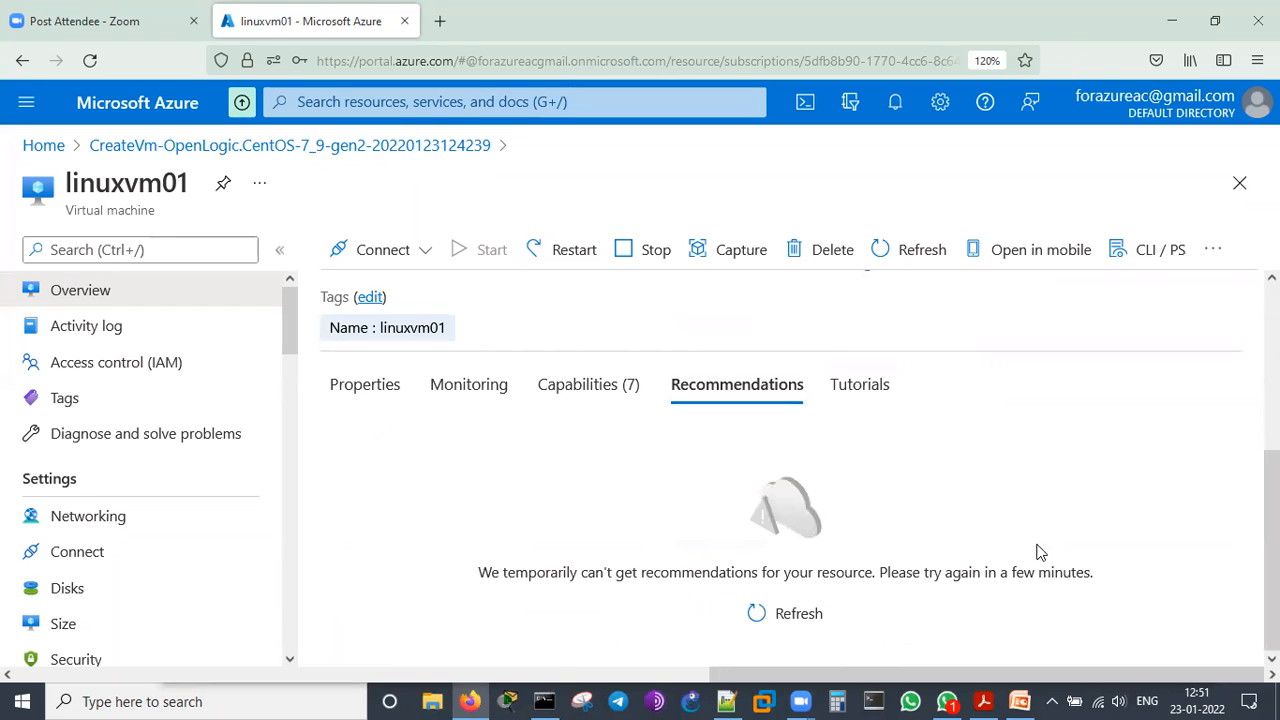
# Browse the tutorials for linuxvm01, including the free Microsoft training modules and the how-to videos
pyautogui.click(856, 386)
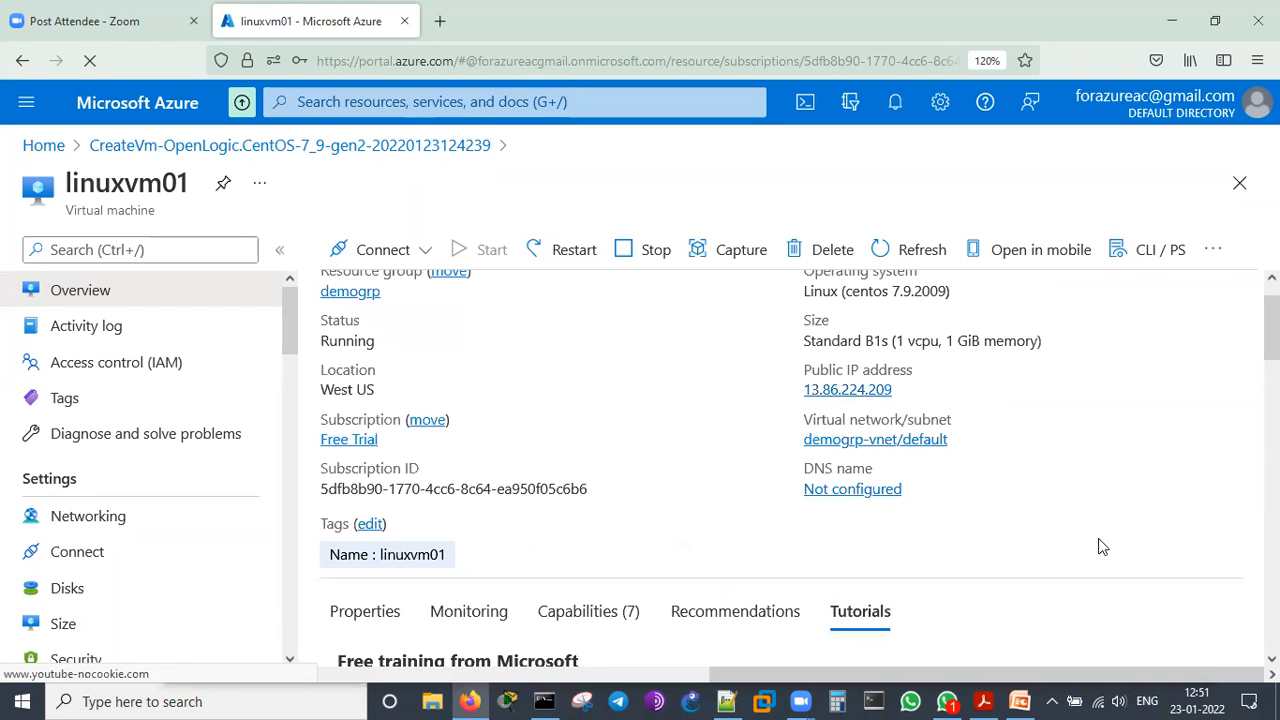
pyautogui.scroll(-5, 1100, 549)
pyautogui.scroll(3, 1134, 524)
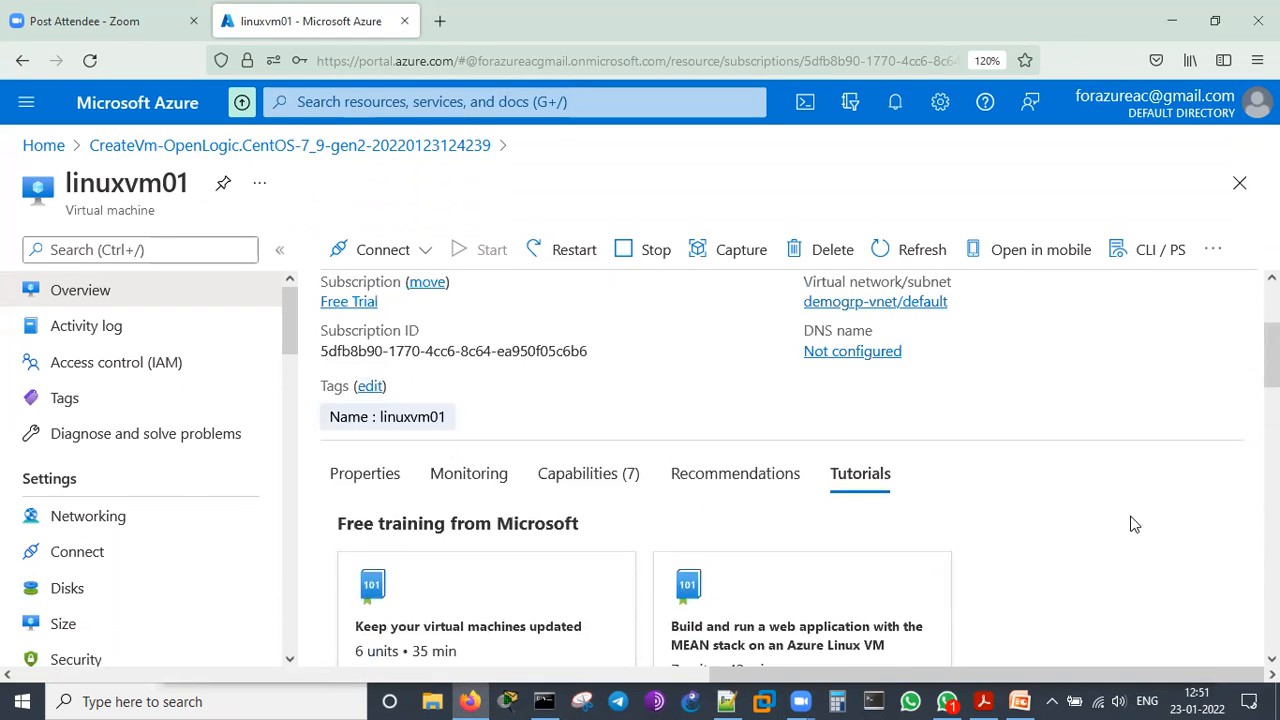
pyautogui.scroll(-2, 1134, 524)
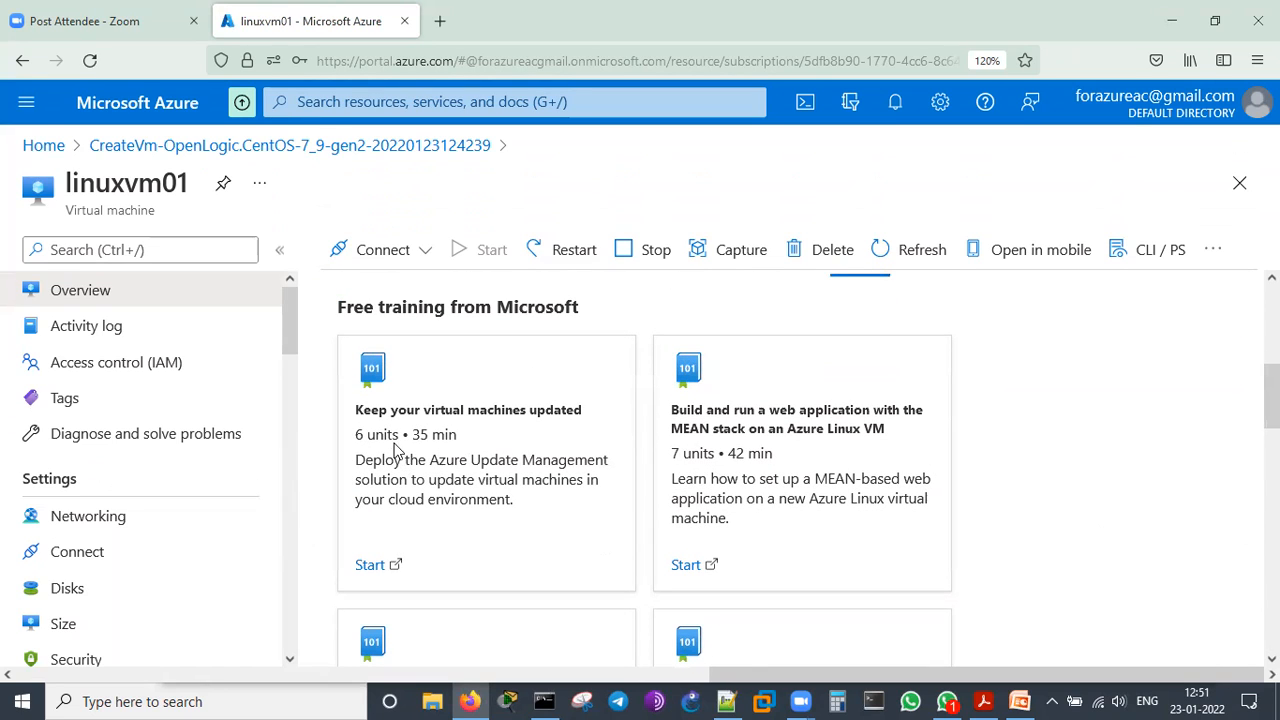
pyautogui.scroll(-3, 897, 495)
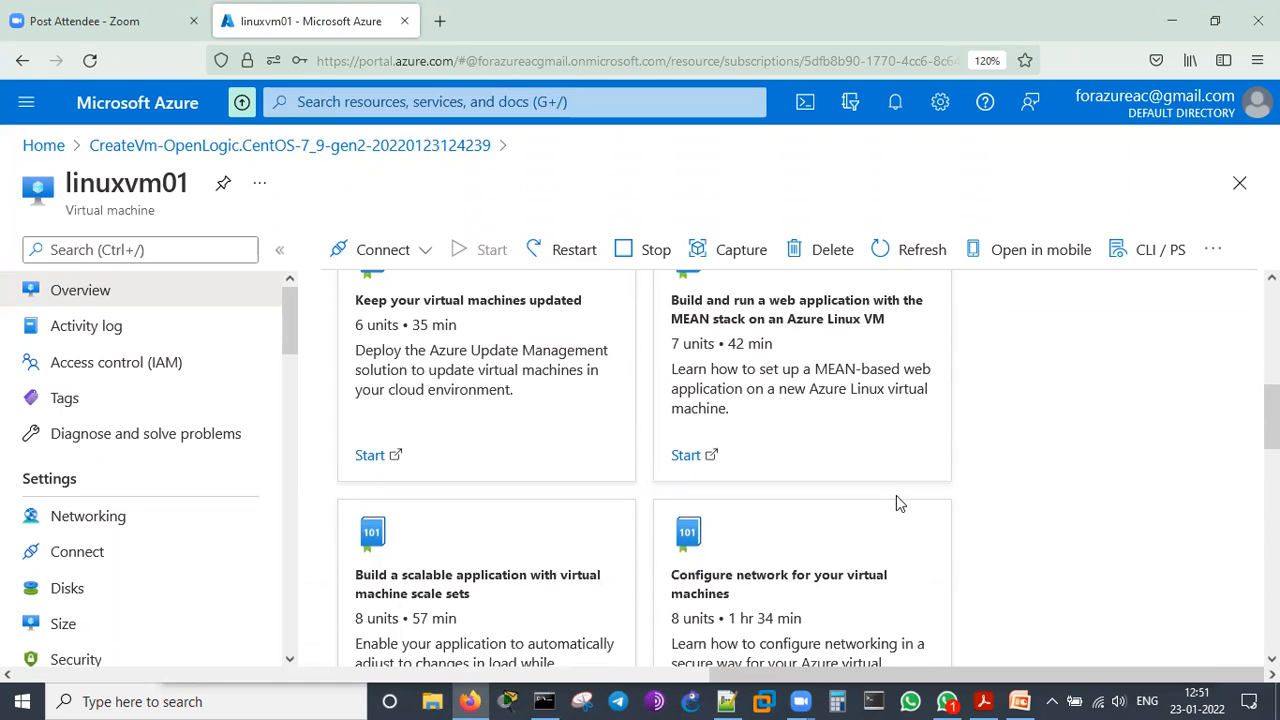
pyautogui.scroll(-1, 918, 476)
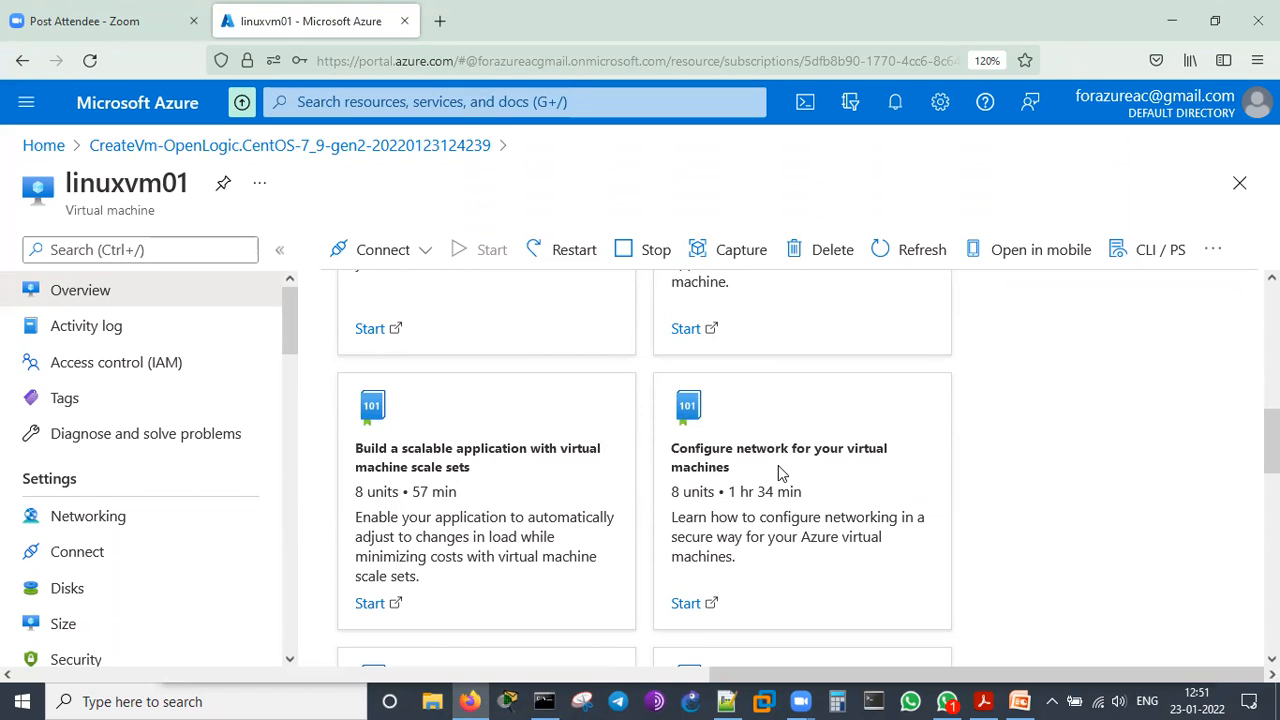
pyautogui.scroll(-4, 1026, 508)
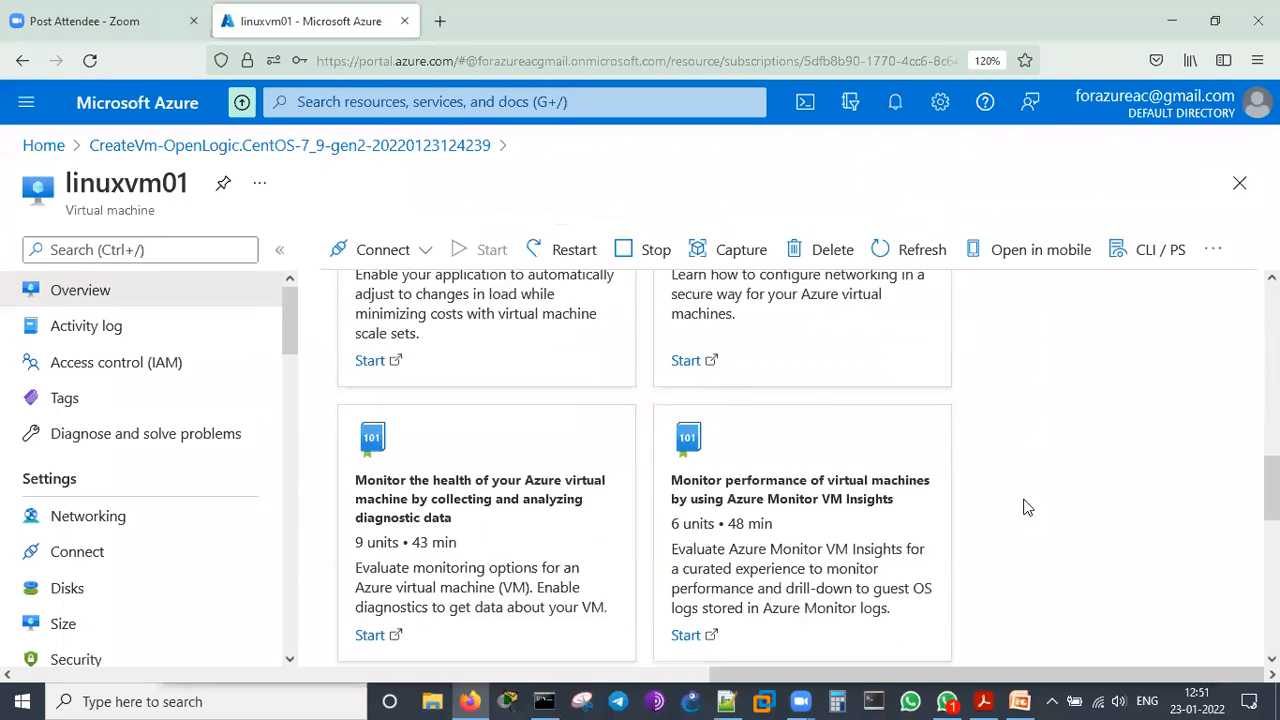
pyautogui.scroll(-4, 1026, 508)
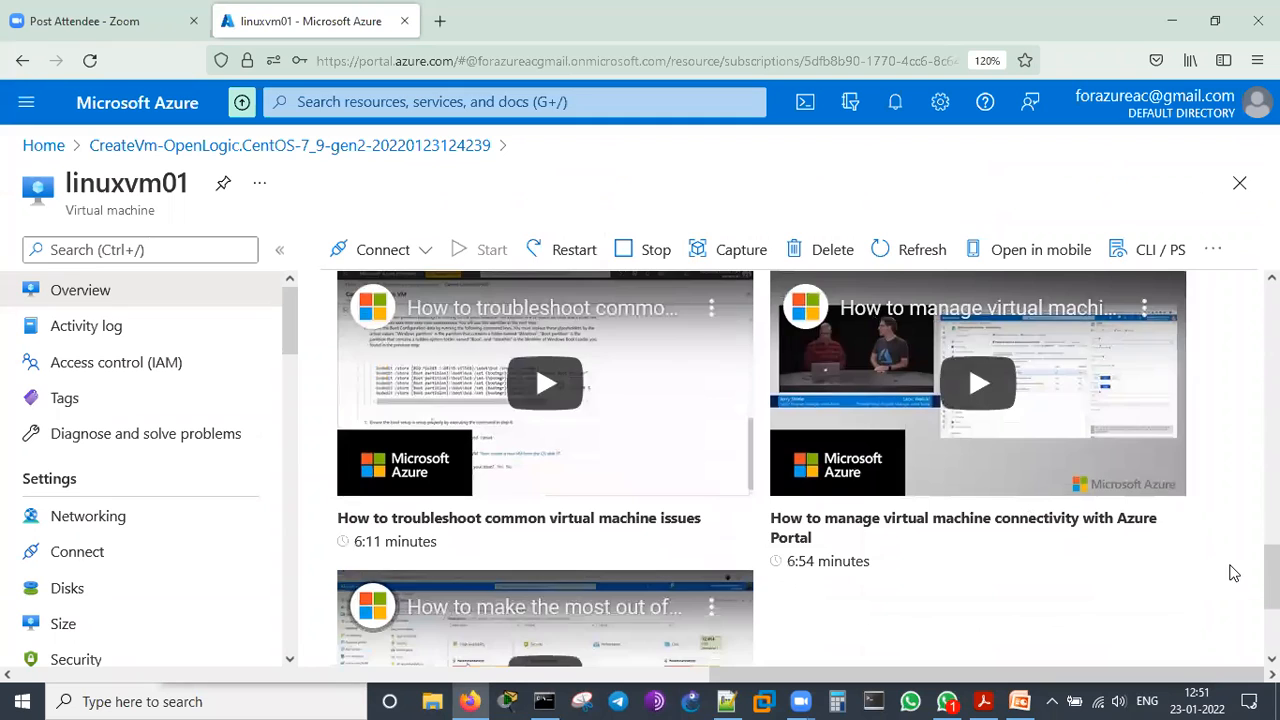
pyautogui.scroll(10, 1190, 560)
pyautogui.scroll(5, 1200, 566)
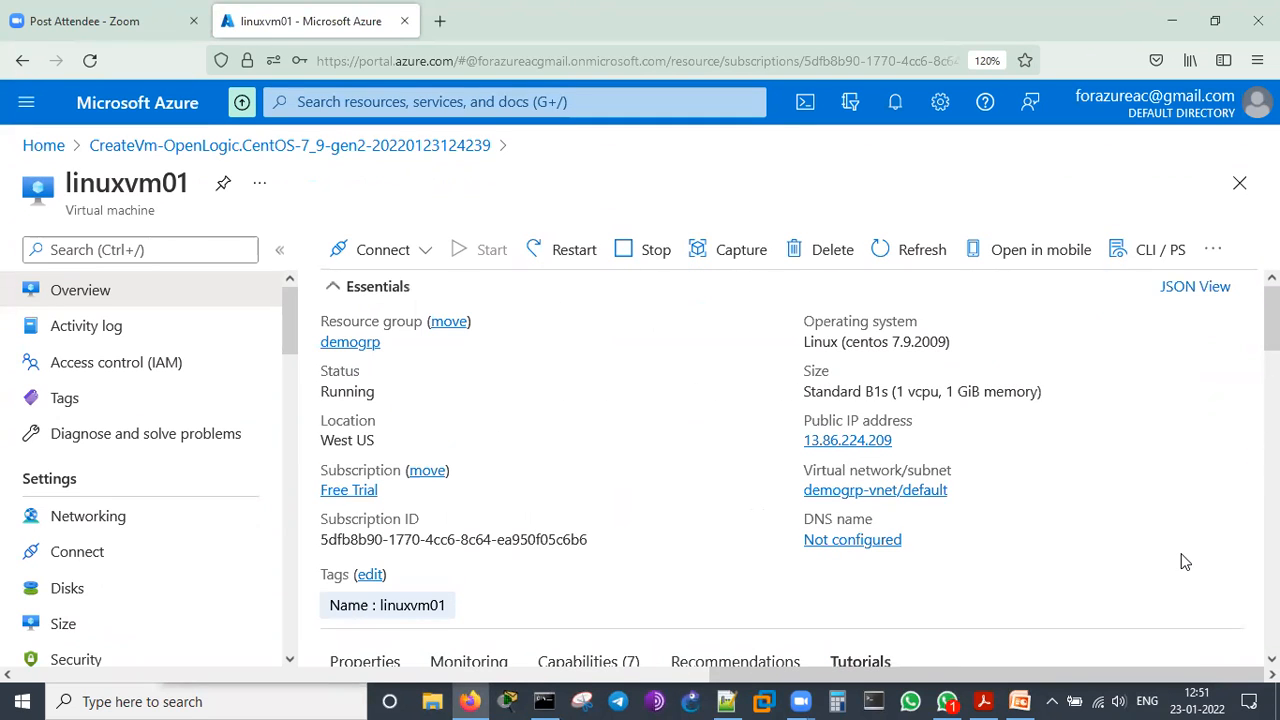
# Copy the public IP address of linuxvm01 and switch to SuperPuTTY
pyautogui.click(906, 441)
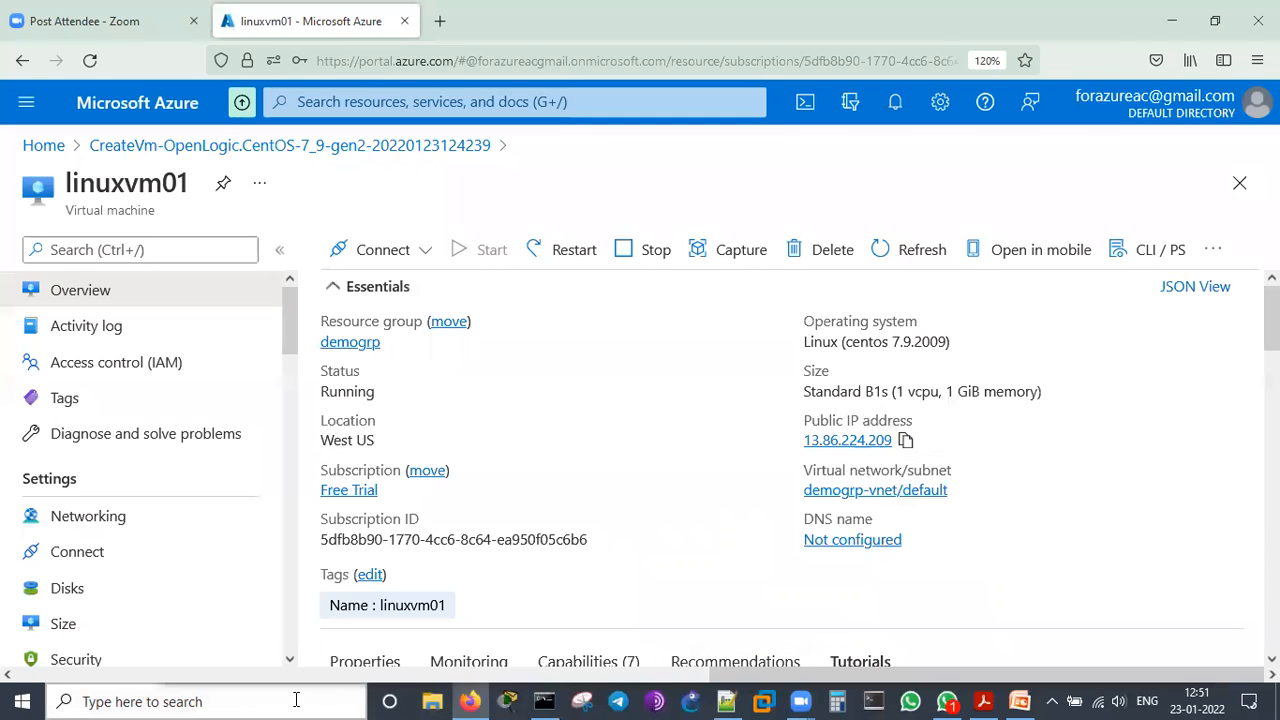
pyautogui.click(236, 700)
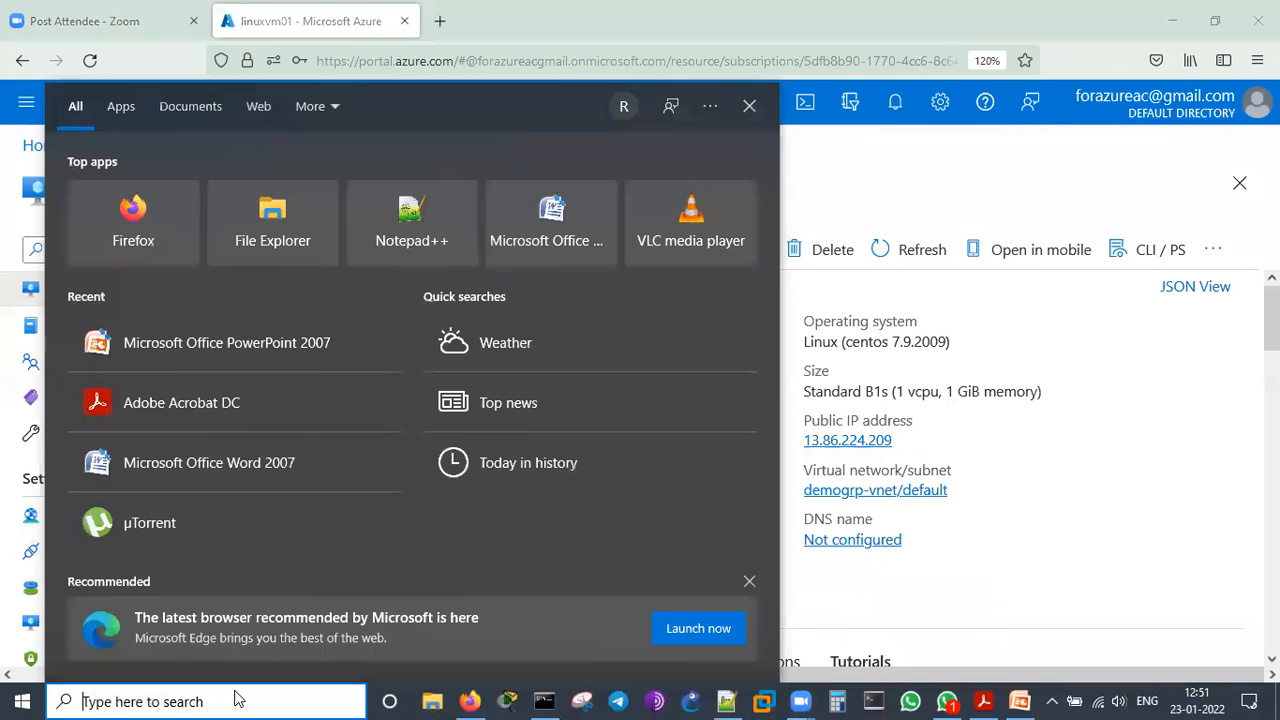
pyautogui.click(1200, 555)
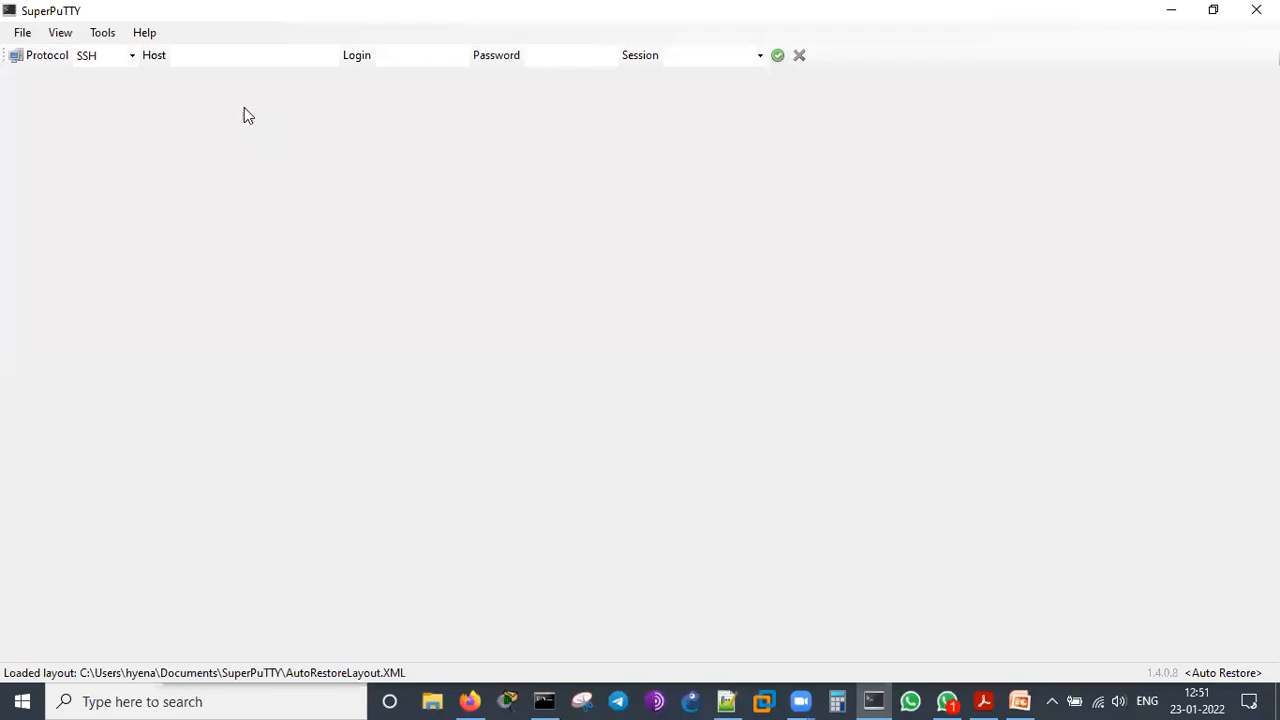
# Open an SSH session to the copied host address 13.86.224.209 and accept its host key into the cache
pyautogui.hotkey('ctrl', 'v')
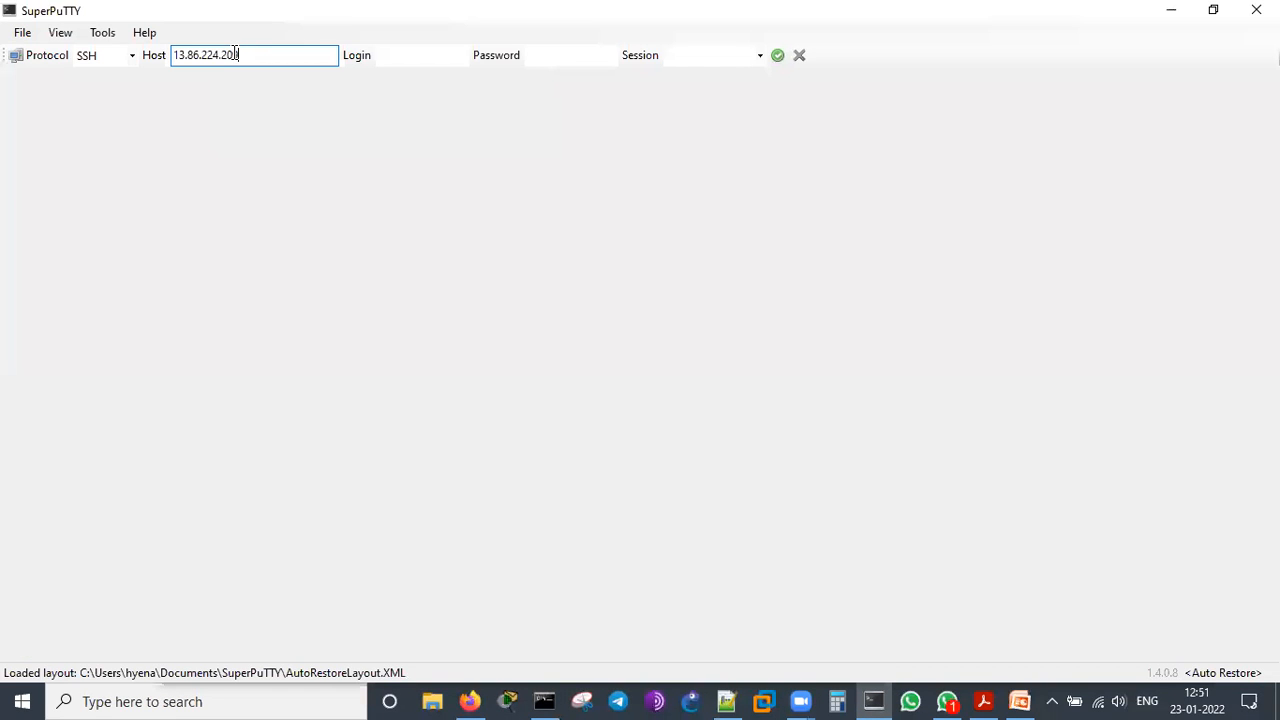
pyautogui.press('Return')
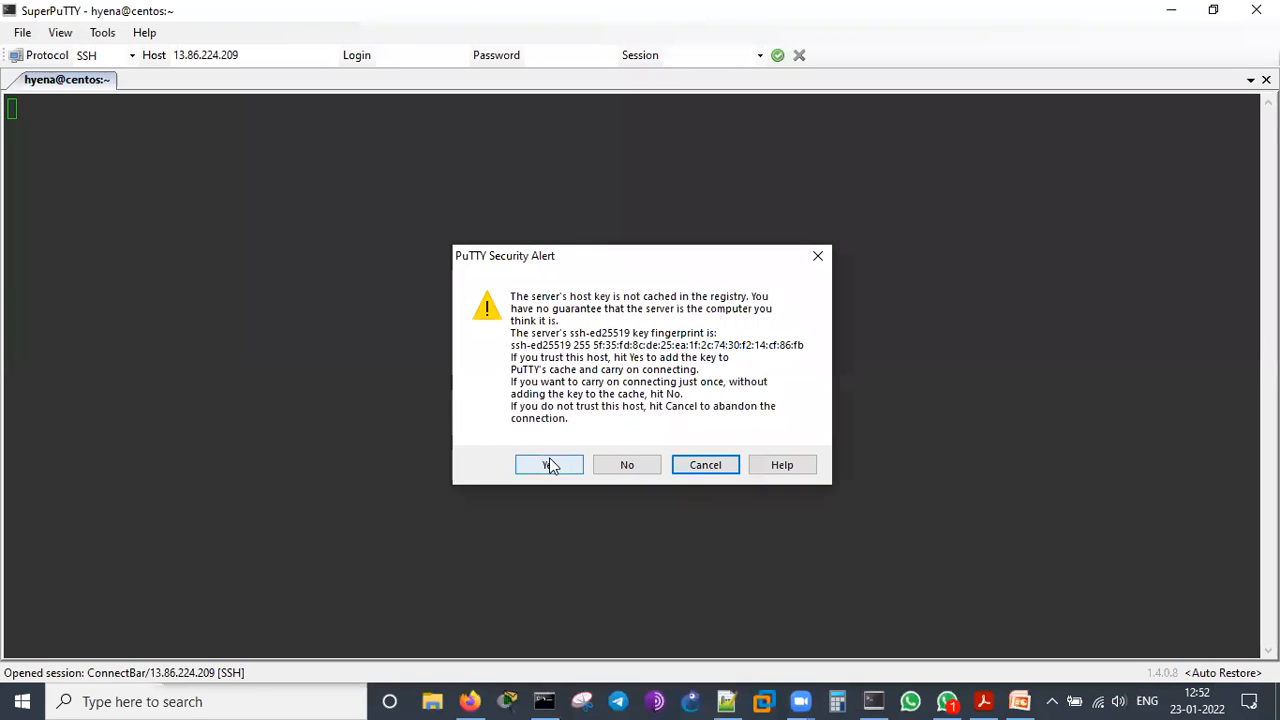
pyautogui.click(549, 466)
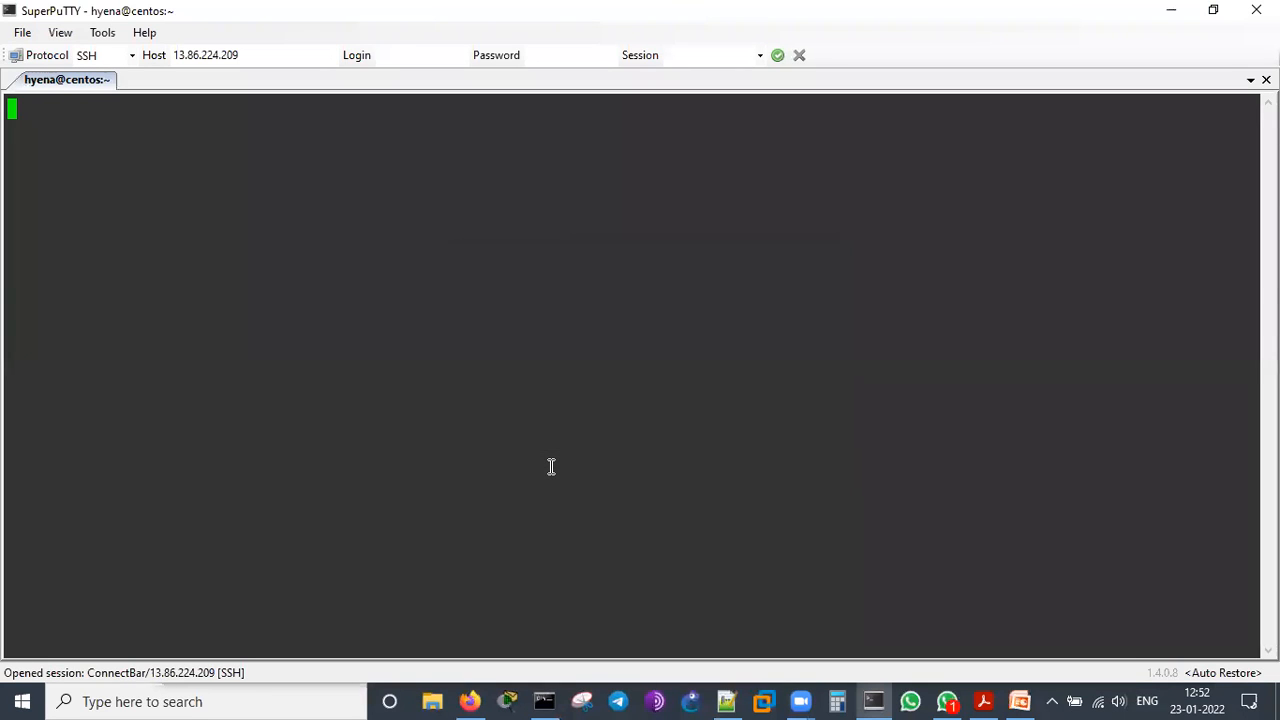
# Log in to the virtual machine as azadmin with the account password
pyautogui.write('azadmin')
pyautogui.press('Return')
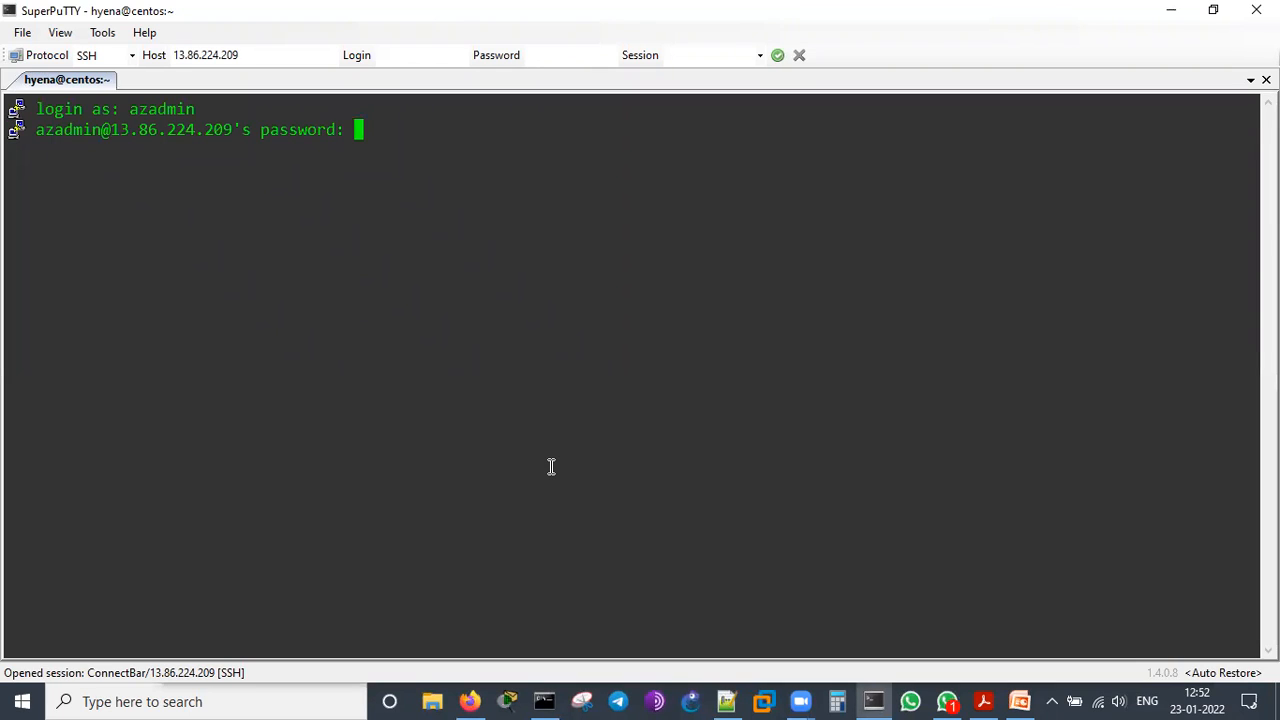
pyautogui.press('Return')
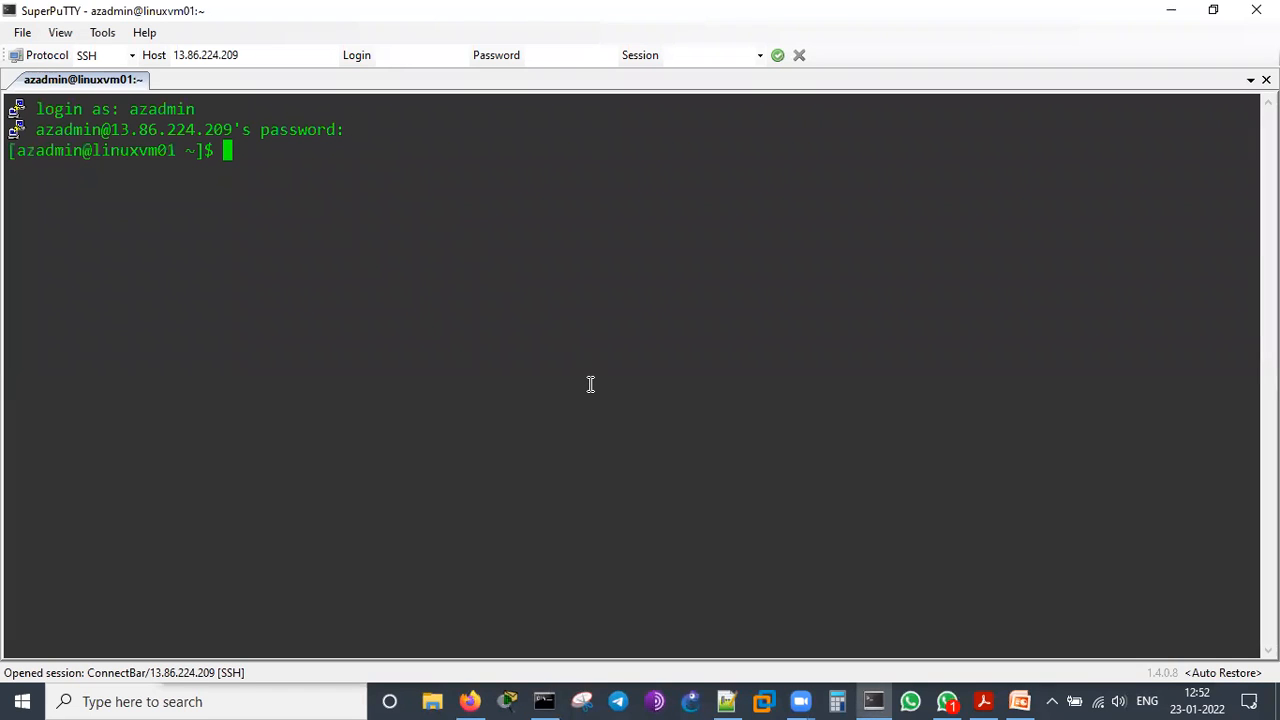
# List the logged-in users with the who command and check the session's user name
pyautogui.press('Return')
pyautogui.press('Return')
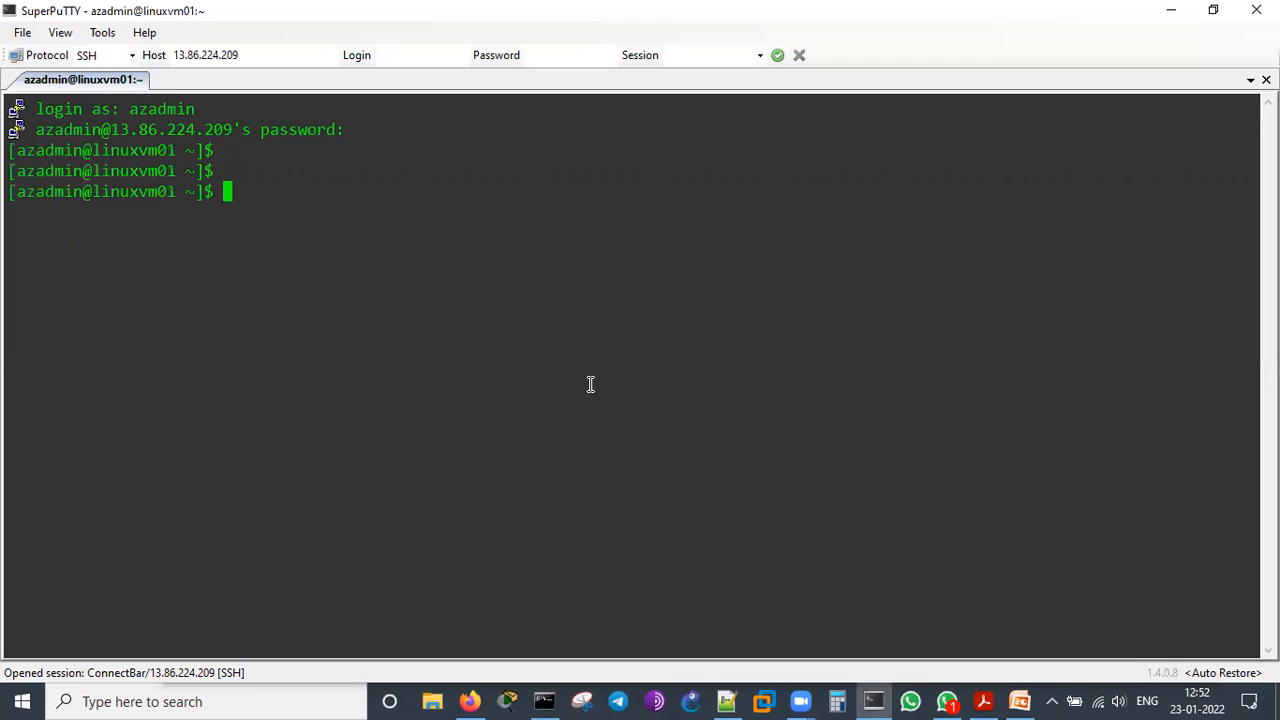
pyautogui.write('who')
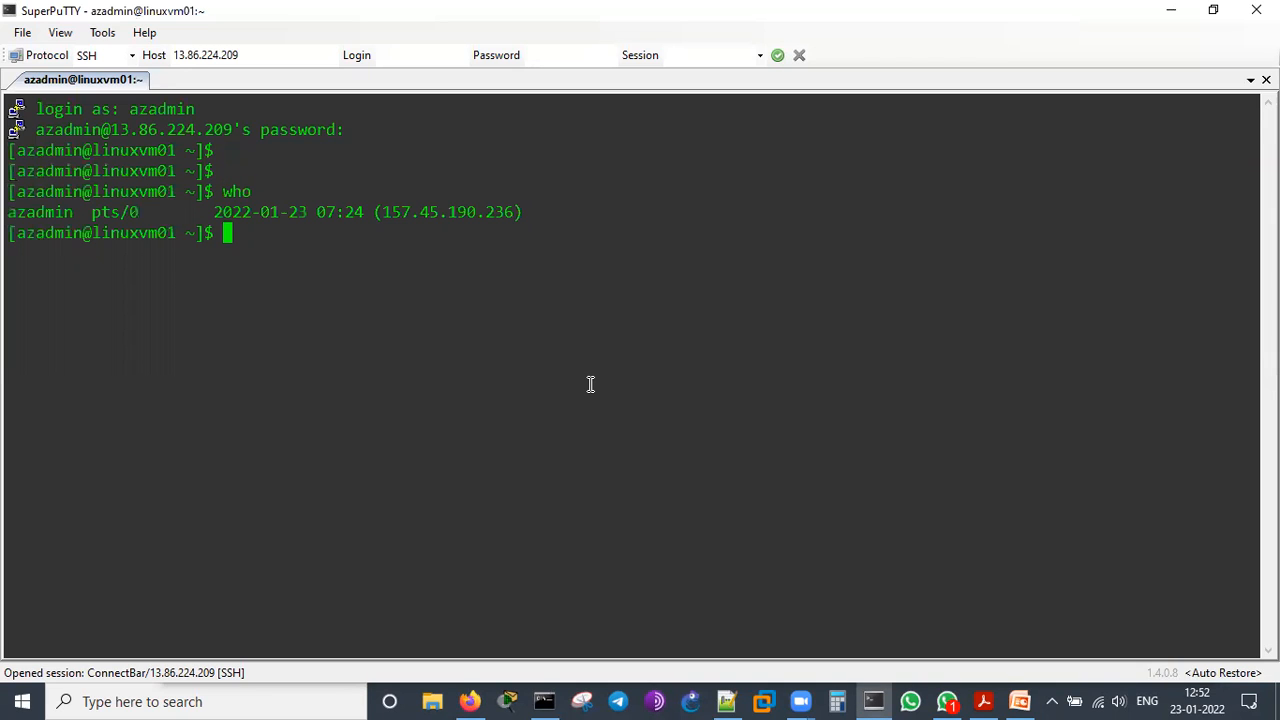
pyautogui.doubleClick(60, 212)
pyautogui.click(314, 257)
pyautogui.press('Return')
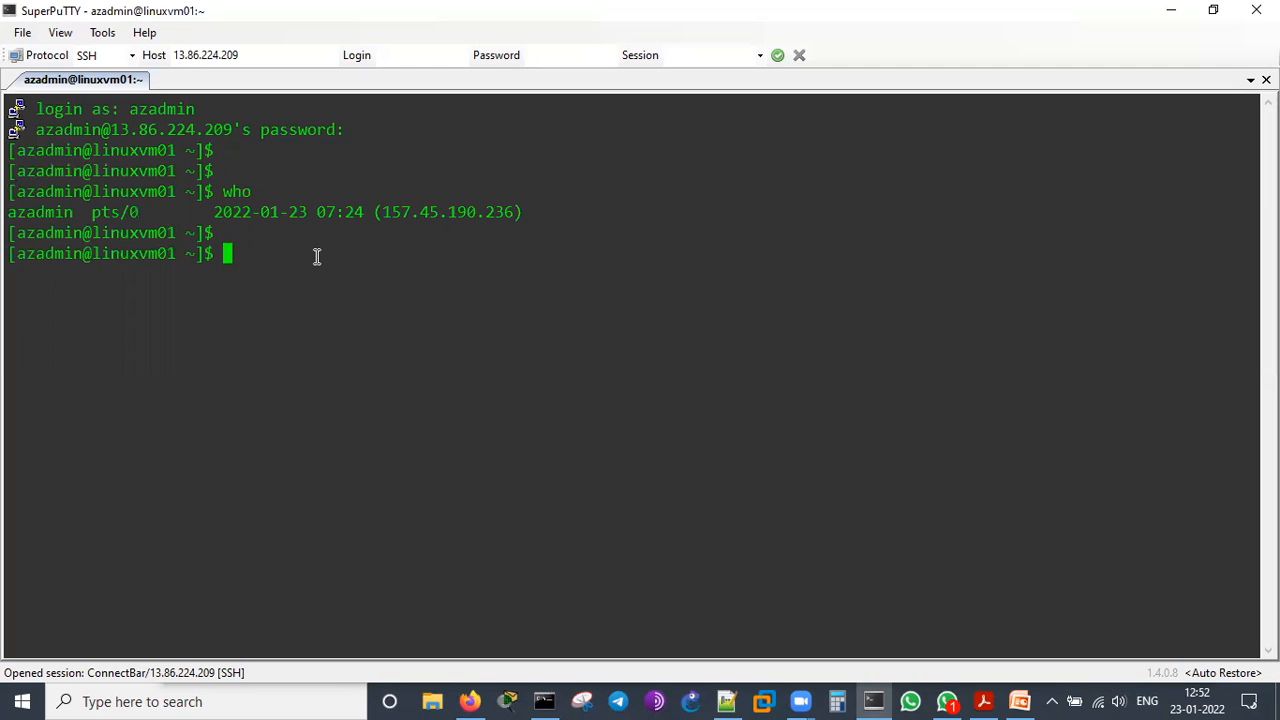
# Switch the shell to the root user with sudo su
pyautogui.write('sudo su')
pyautogui.press('Return')
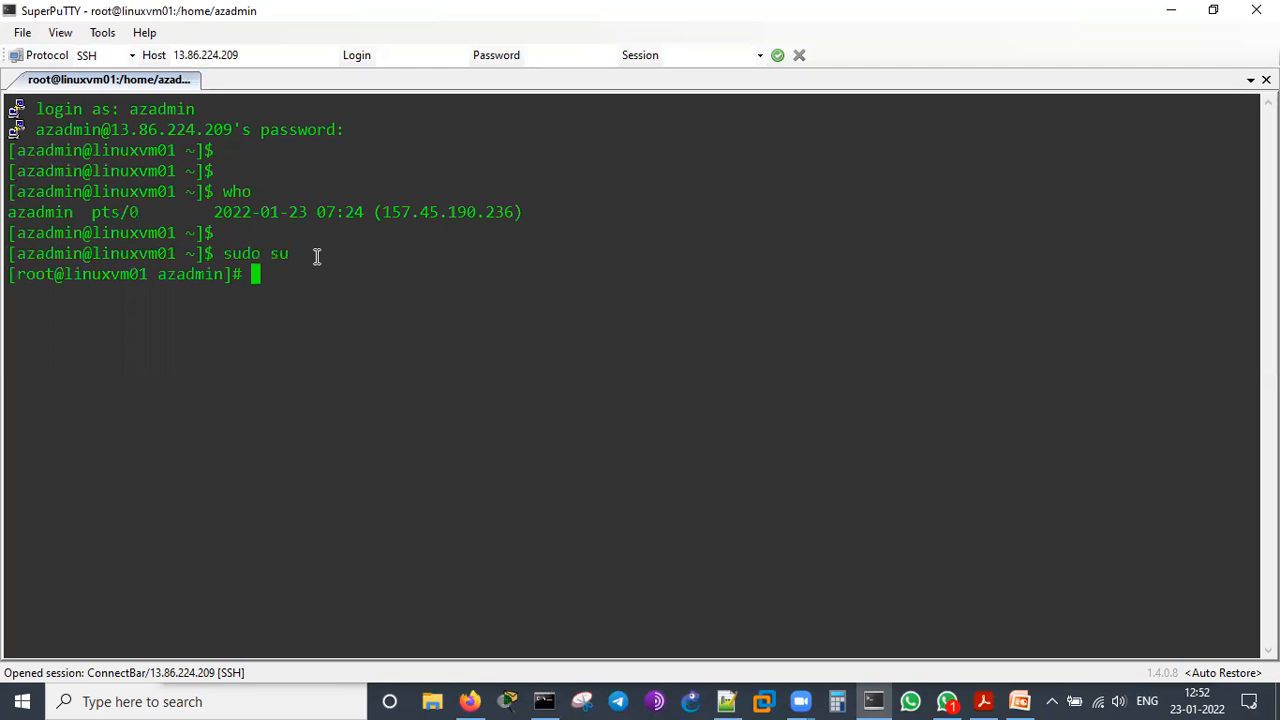
pyautogui.press('Return')
pyautogui.press('Return')
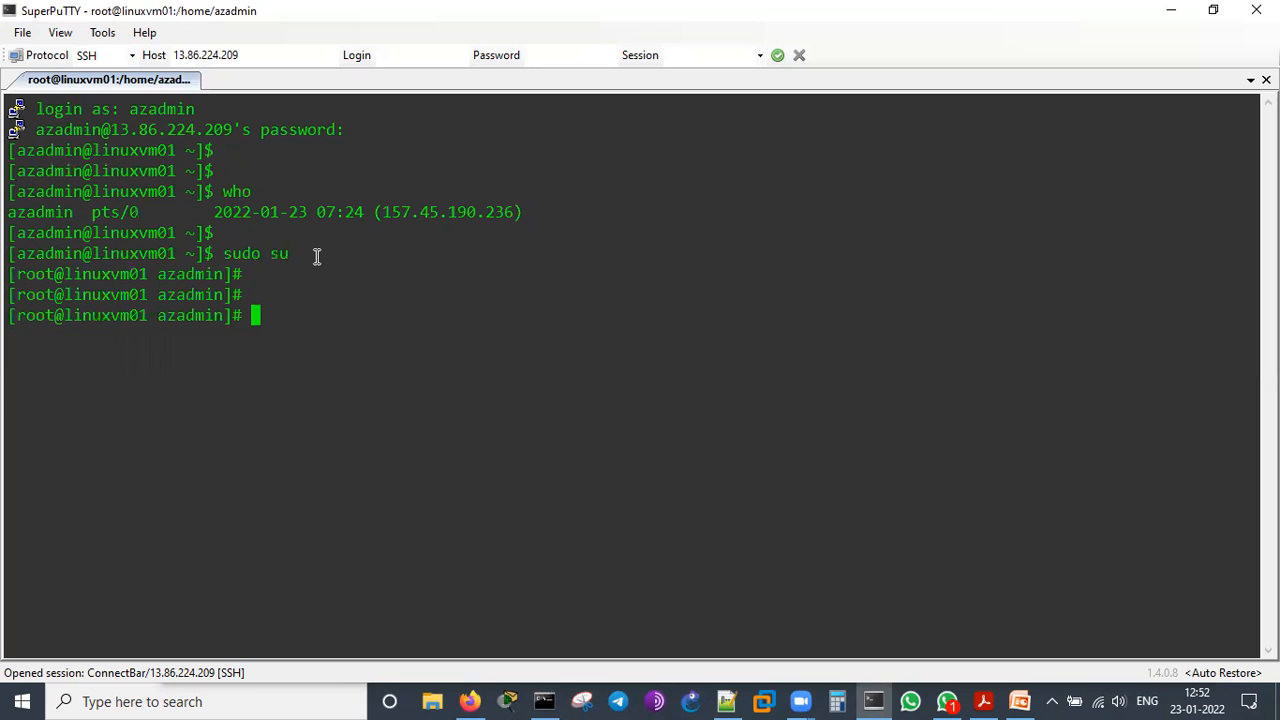
# Display the machine's host and system details with hostnamectl
pyautogui.write('hostnamectl')
pyautogui.press('Return')
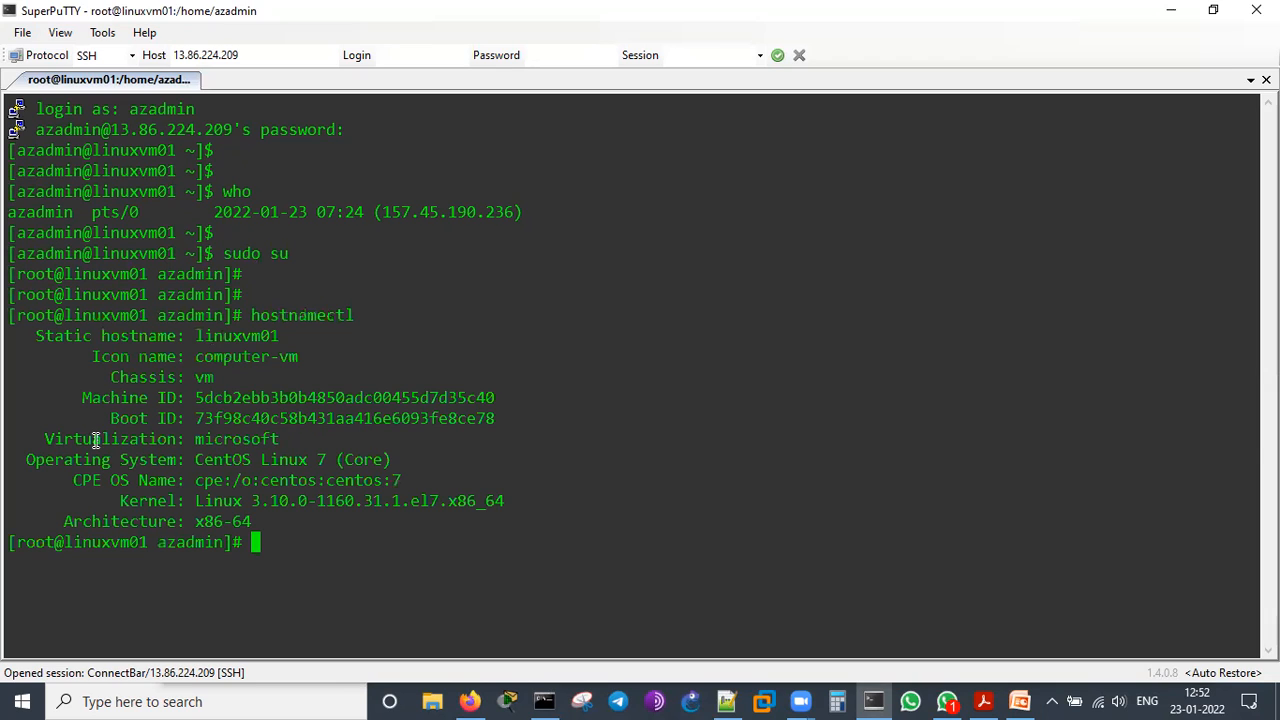
# Examine the virtualization, operating system, kernel, architecture and static hostname entries in the hostnamectl output
pyautogui.moveTo(46, 439); pyautogui.dragTo(315, 440)
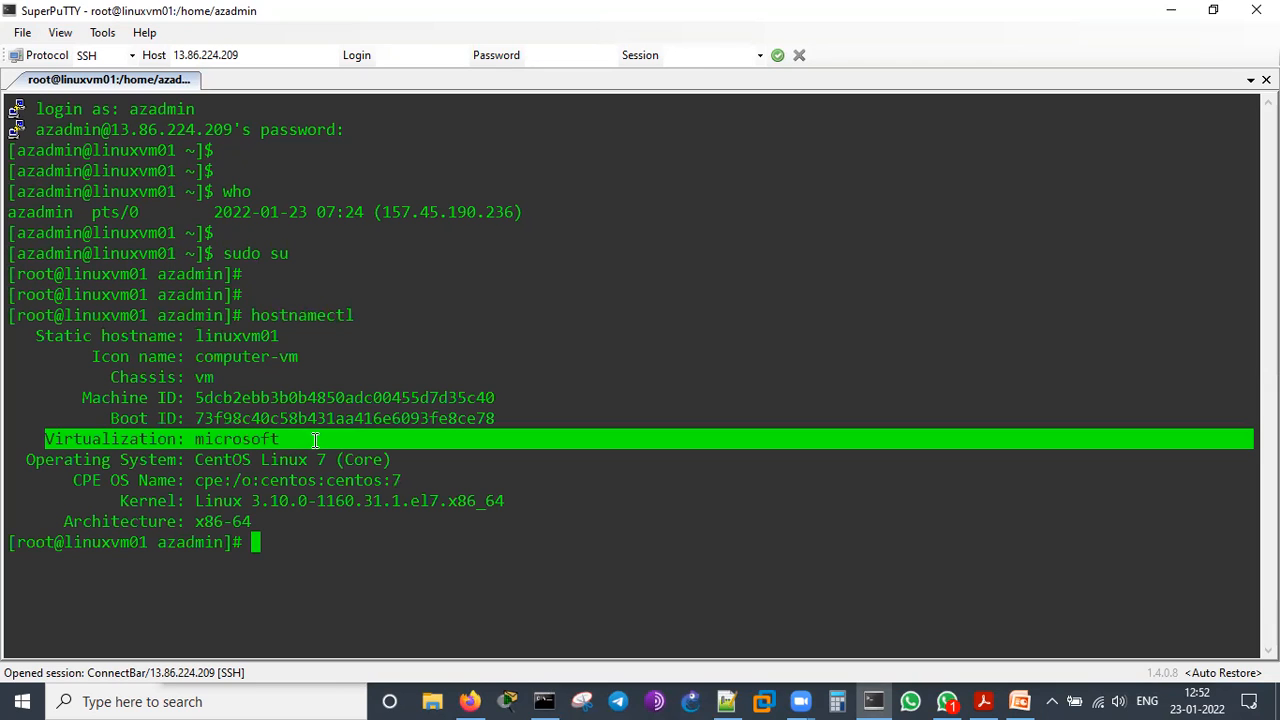
pyautogui.click(222, 476)
pyautogui.moveTo(205, 460); pyautogui.dragTo(336, 459)
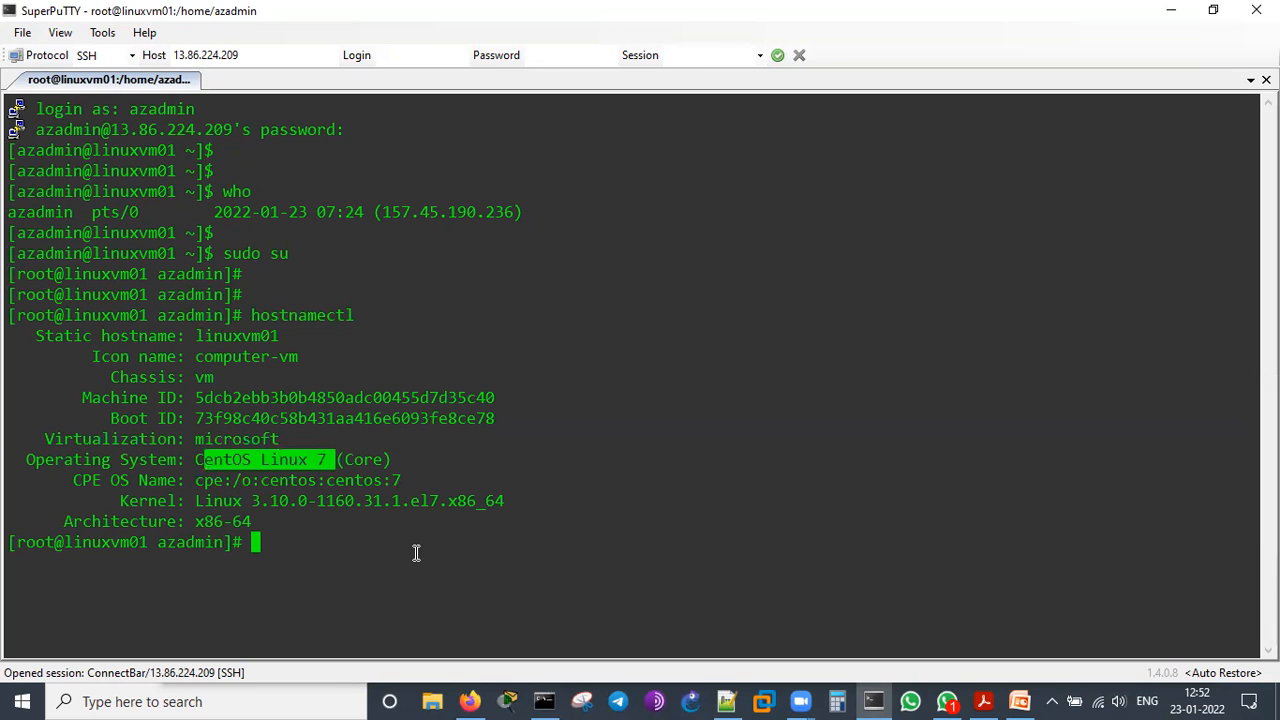
pyautogui.moveTo(197, 501); pyautogui.dragTo(349, 517)
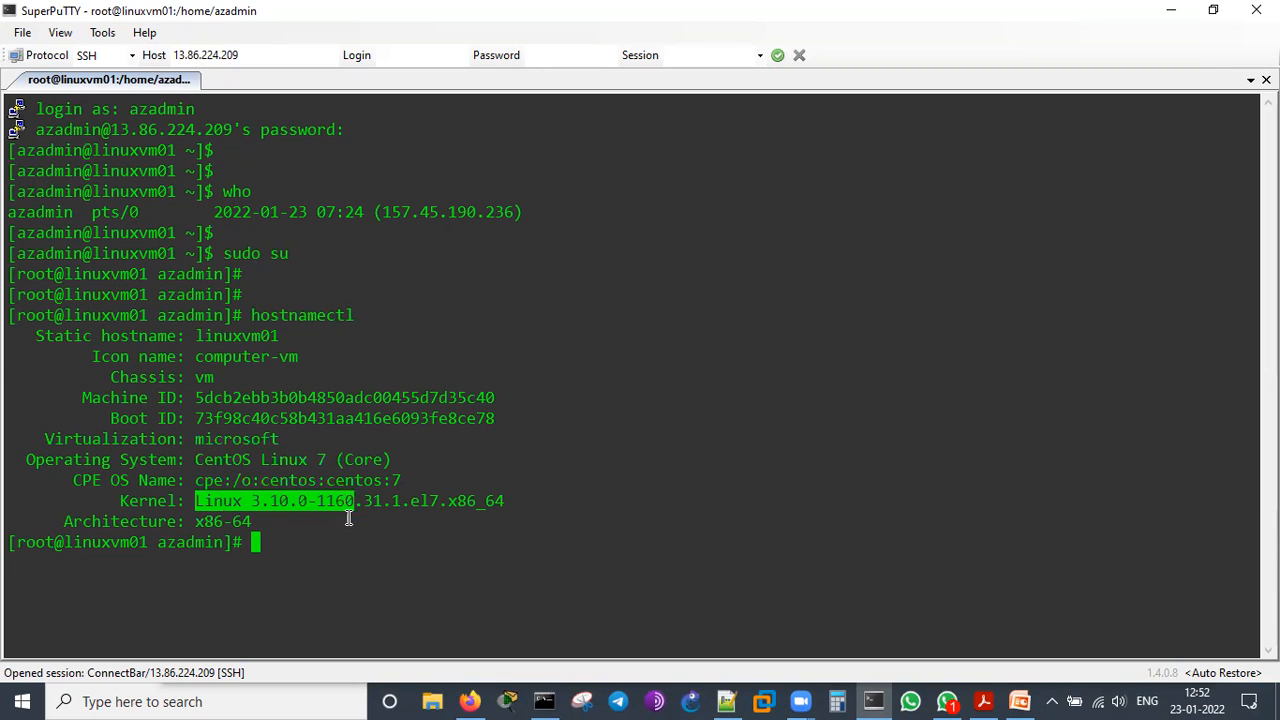
pyautogui.click(353, 544)
pyautogui.moveTo(204, 527); pyautogui.dragTo(272, 522)
pyautogui.click(343, 550)
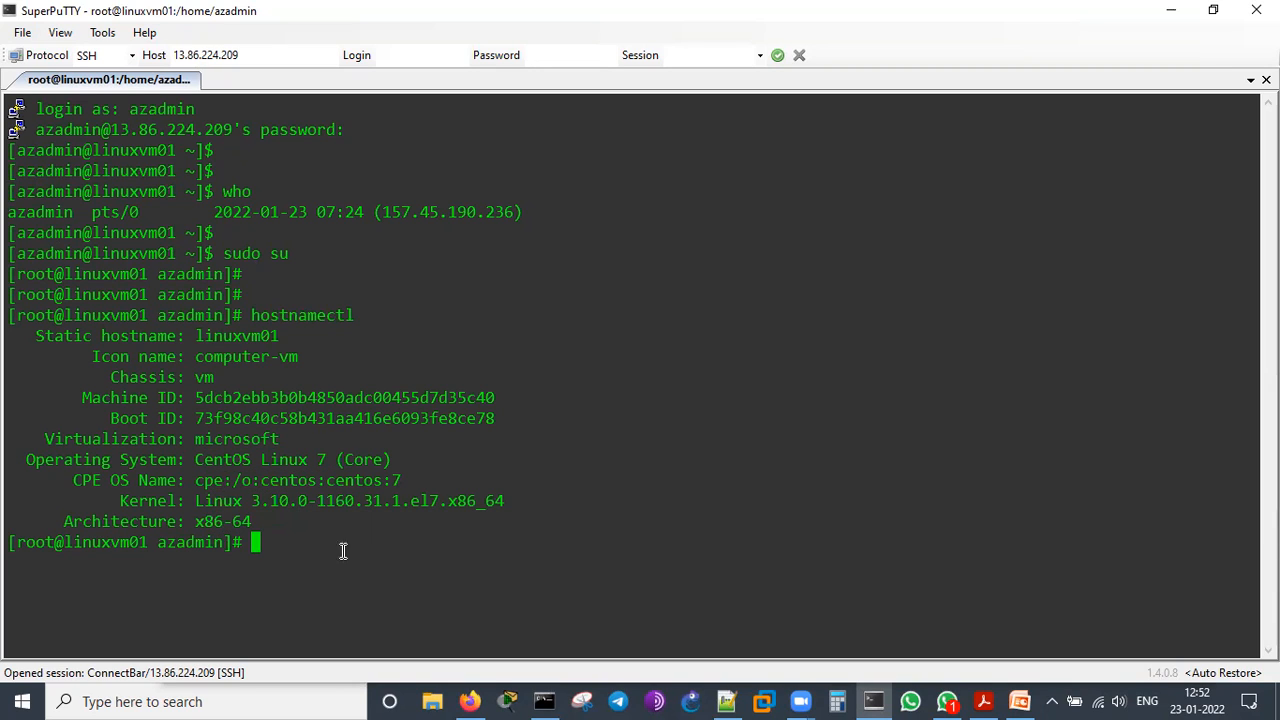
pyautogui.doubleClick(219, 336)
pyautogui.click(466, 437)
# Check the logged-in user with who and the effective user with whoami
pyautogui.press('Return')
pyautogui.press('Return')
pyautogui.write('who')
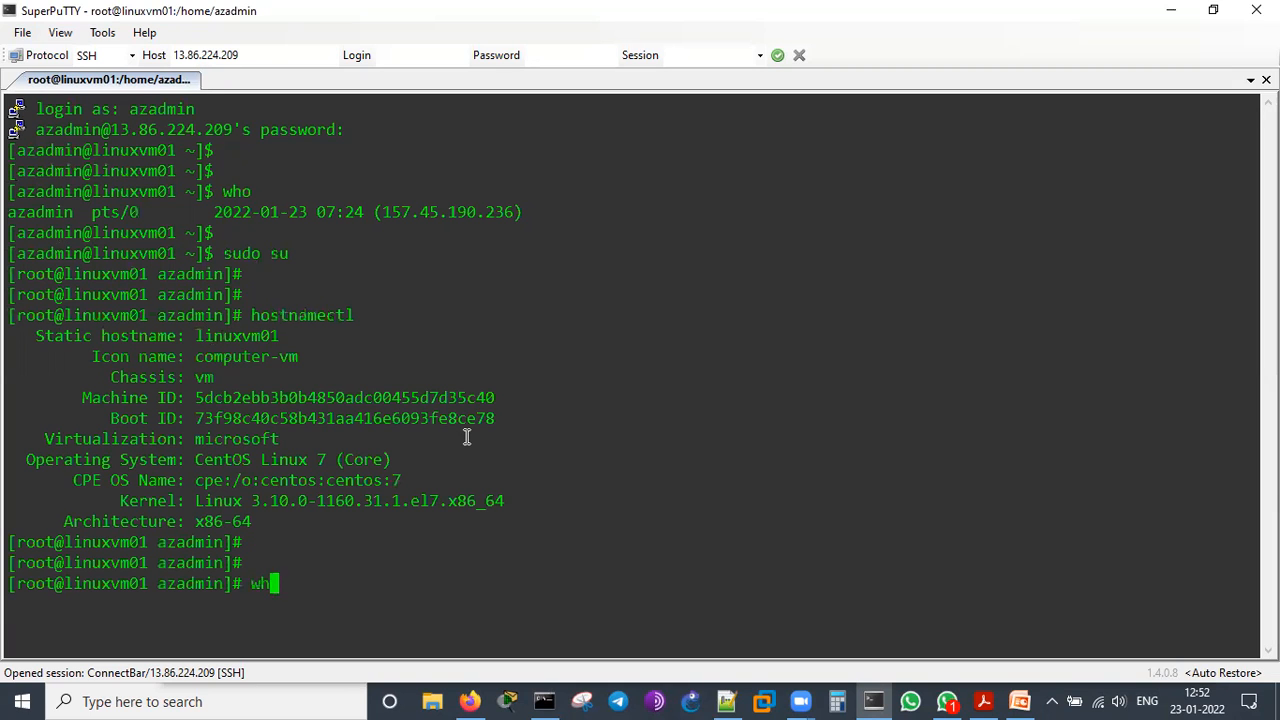
pyautogui.press('Return')
pyautogui.press('Return')
pyautogui.write('whoami')
# Show the current month's calendar with cal and the system date with date
pyautogui.press('Return')
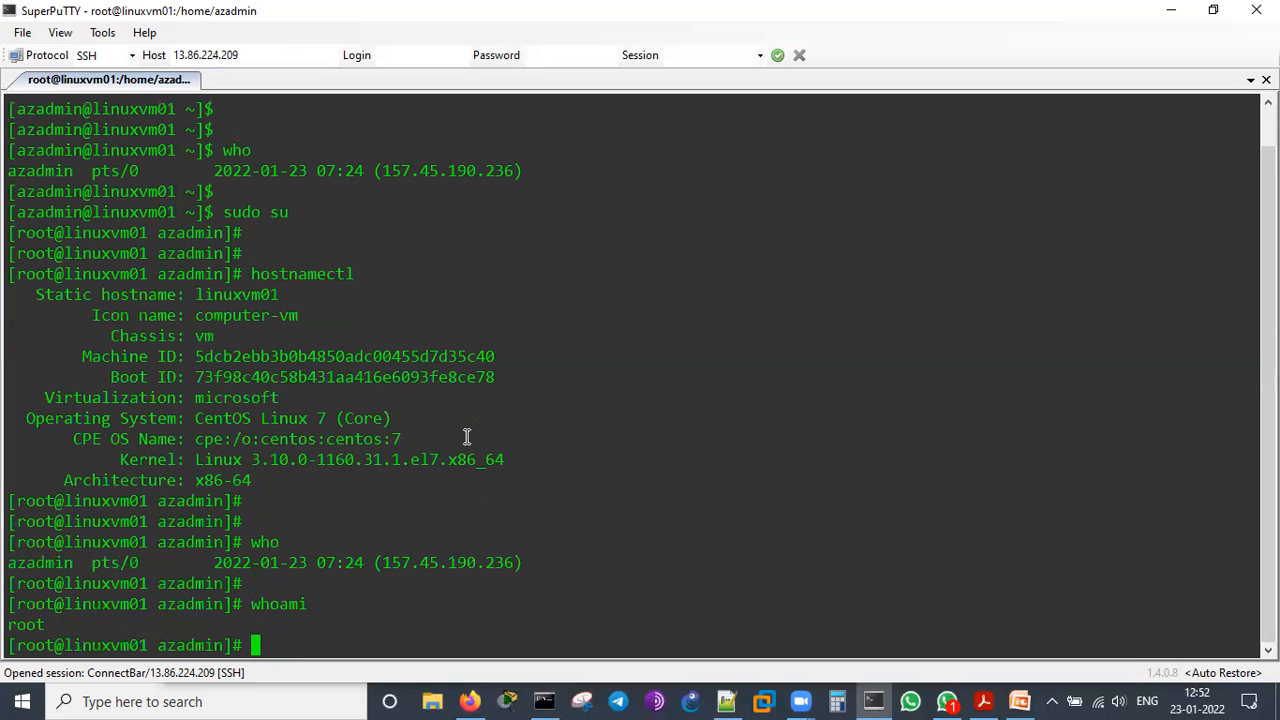
pyautogui.press('Return')
pyautogui.press('Return')
pyautogui.write('cal')
pyautogui.press('Return')
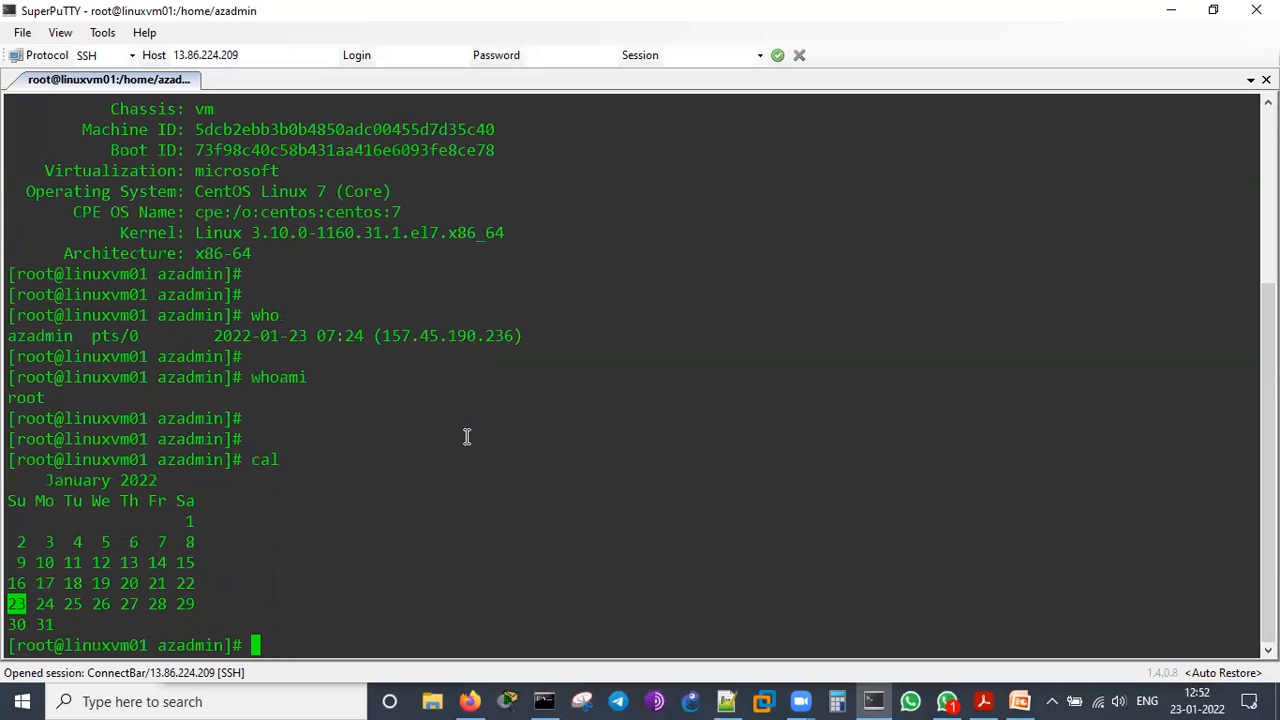
pyautogui.press('Return')
pyautogui.write('date')
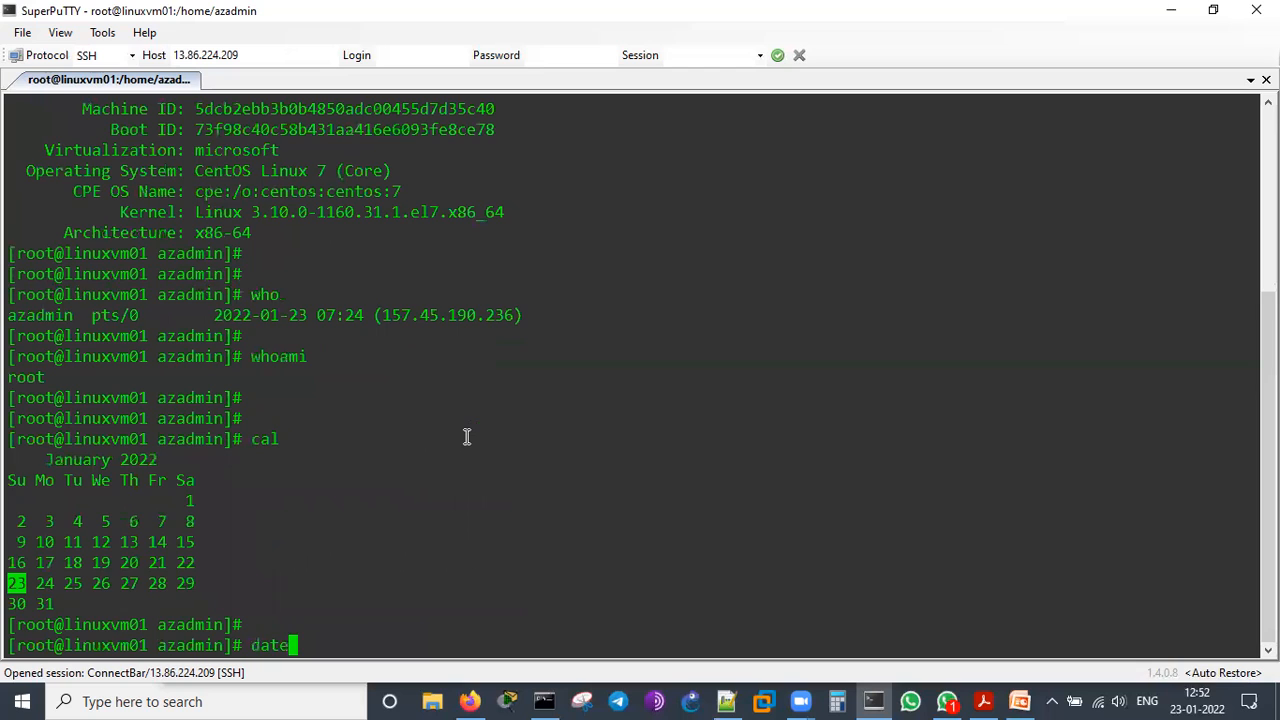
pyautogui.press('Return')
pyautogui.press('Return')
pyautogui.press('Return')
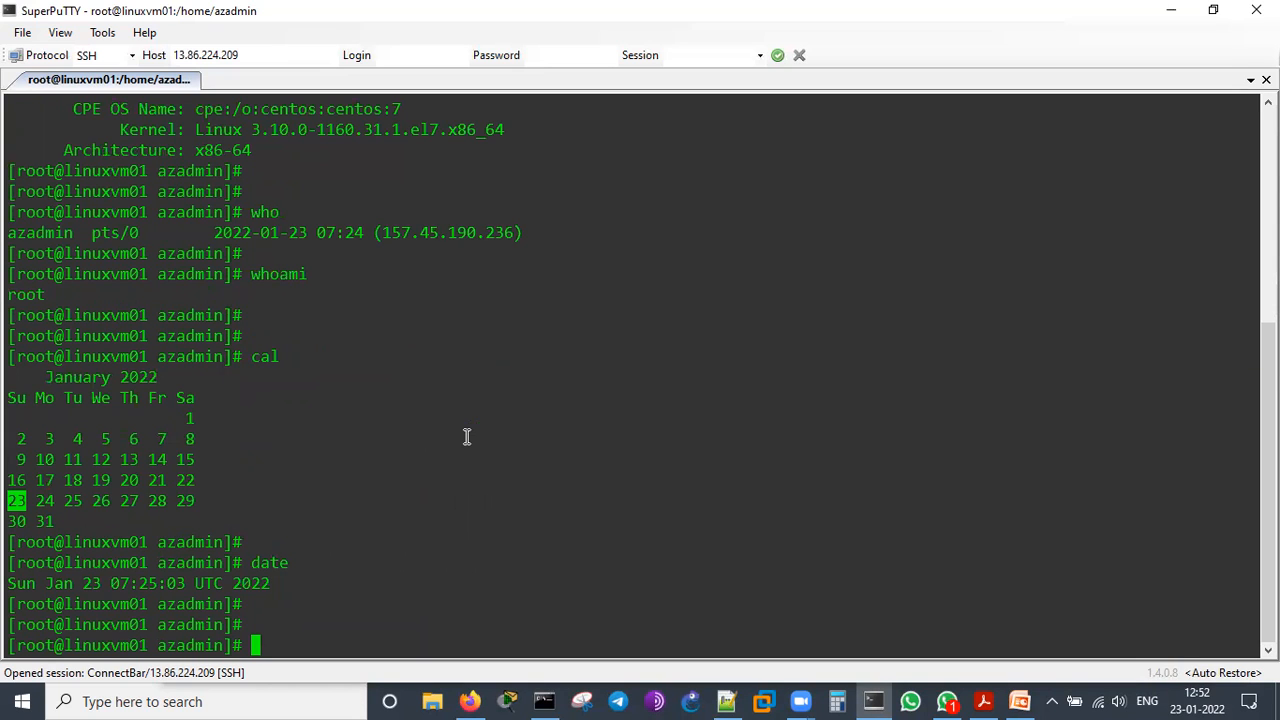
# Run uname -a and examine the hostname, kernel version, build date and operating system in its output
pyautogui.write('uname -a')
pyautogui.press('Return')
pyautogui.press('Return')
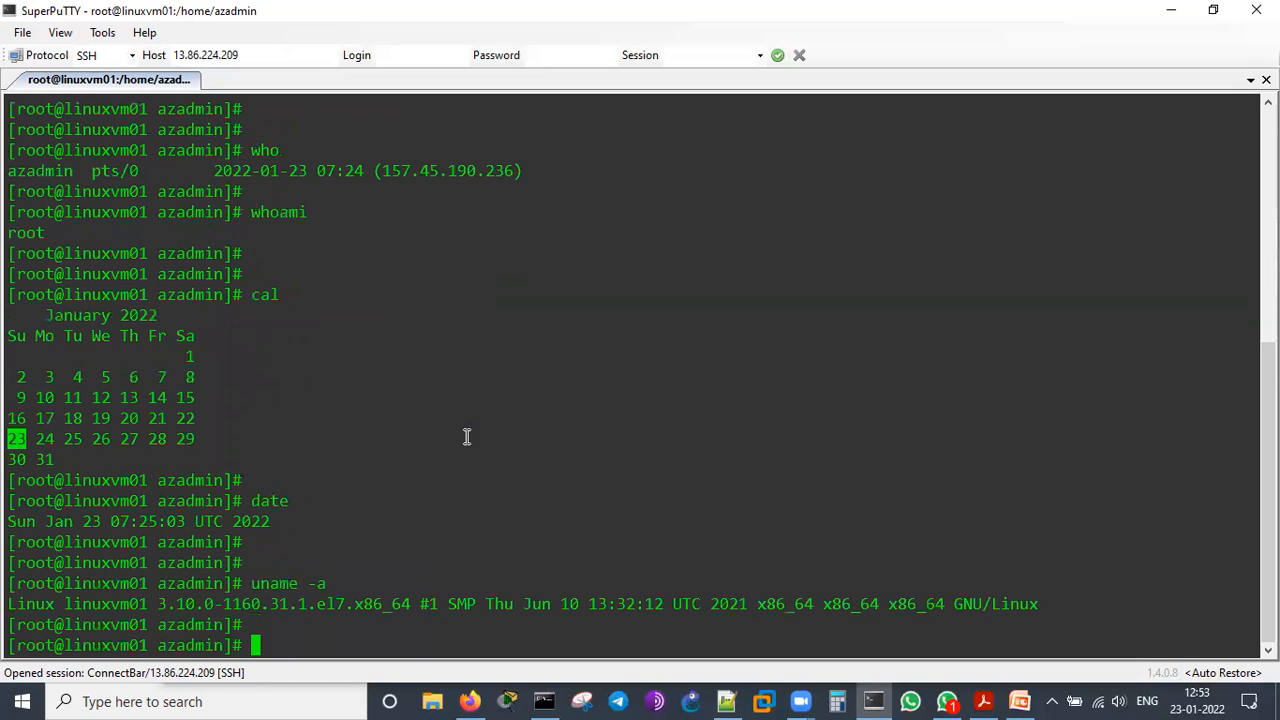
pyautogui.doubleClick(106, 606)
pyautogui.click(44, 603)
pyautogui.doubleClick(100, 603)
pyautogui.moveTo(170, 604); pyautogui.dragTo(370, 608)
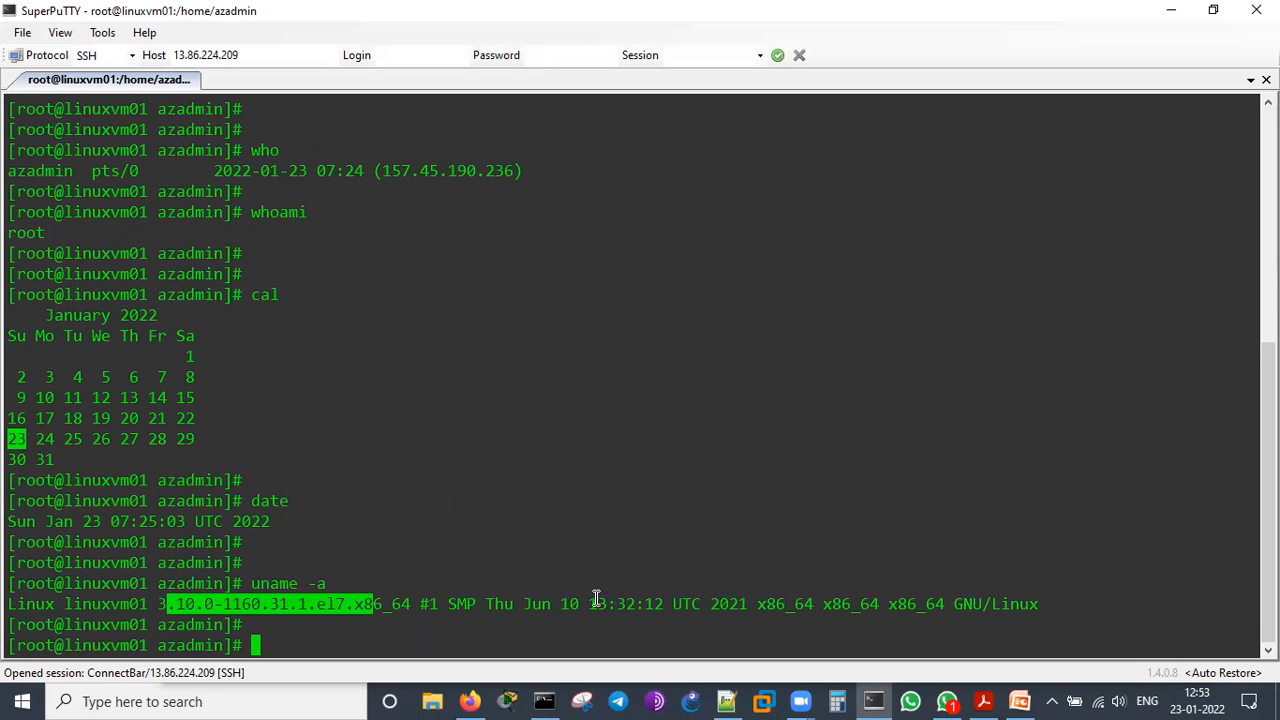
pyautogui.moveTo(555, 604); pyautogui.dragTo(630, 604)
pyautogui.click(722, 604)
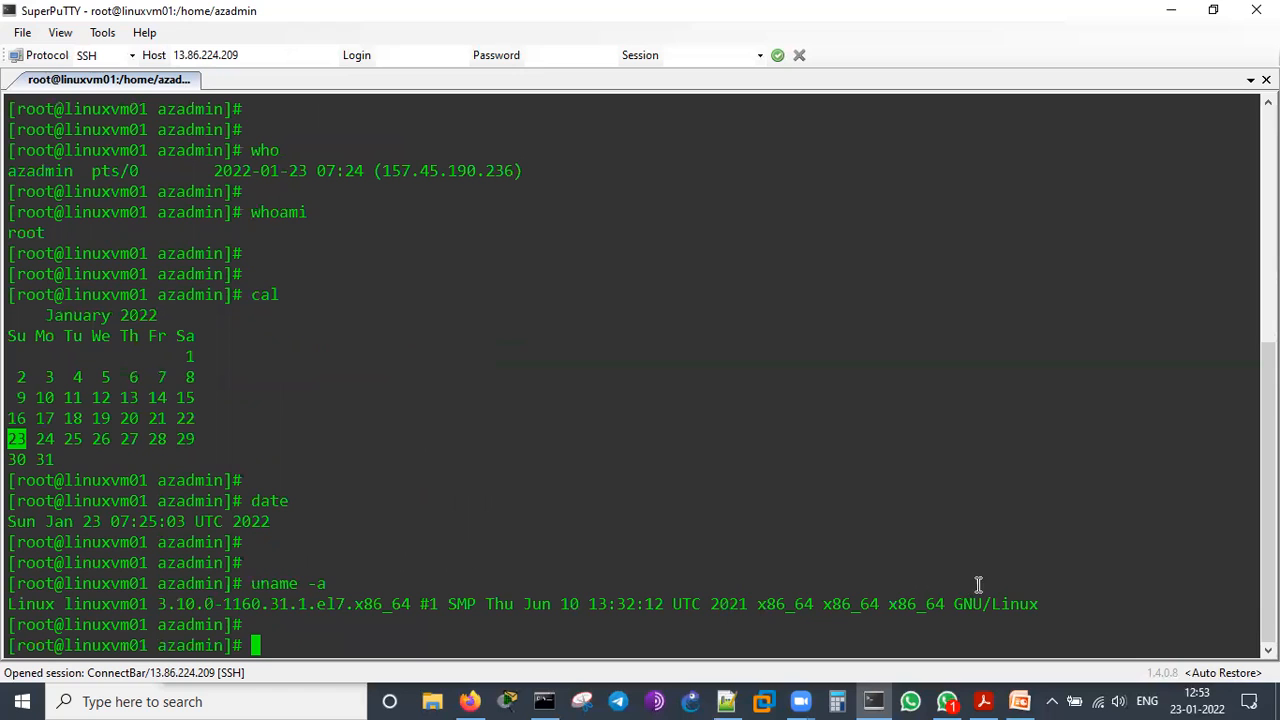
pyautogui.moveTo(956, 604); pyautogui.dragTo(1003, 578)
pyautogui.click(819, 508)
# Install the Apache web server with yum install httpd -y and check the package, download size and installed size in the output
pyautogui.press('Return')
pyautogui.press('Return')
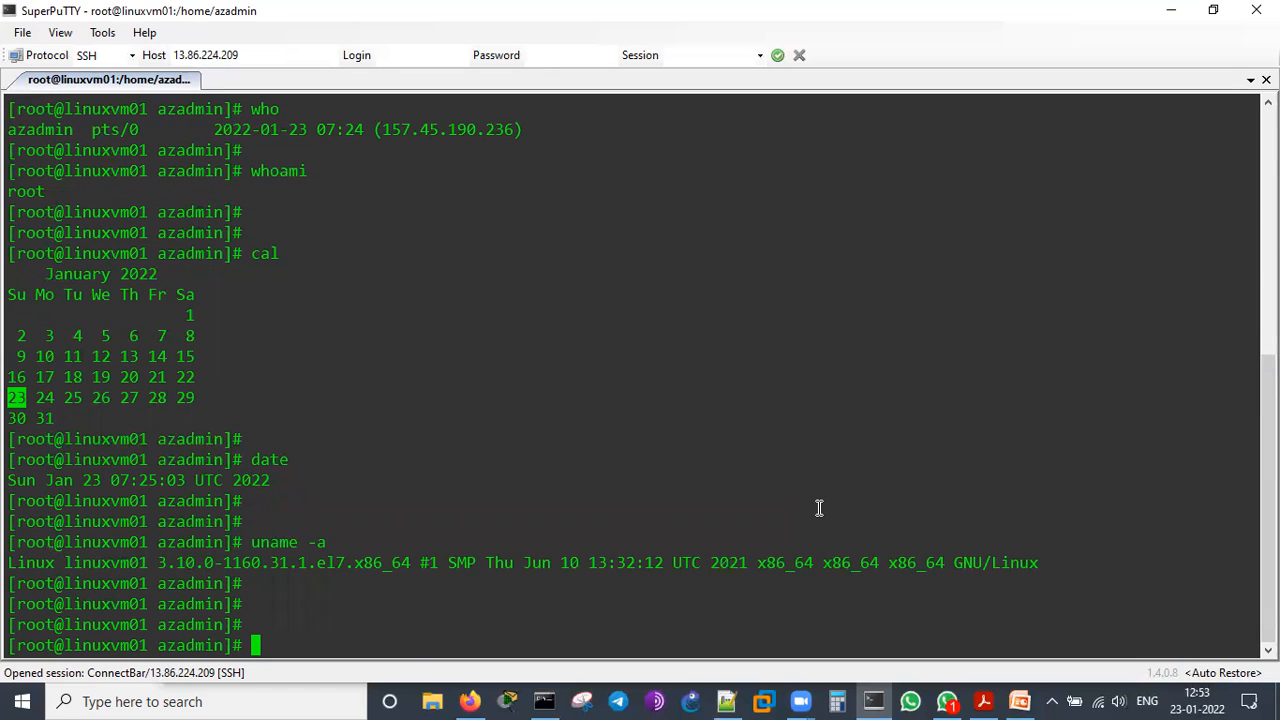
pyautogui.write('yum instal')
pyautogui.press('BackSpace')
pyautogui.write('l httpd -y')
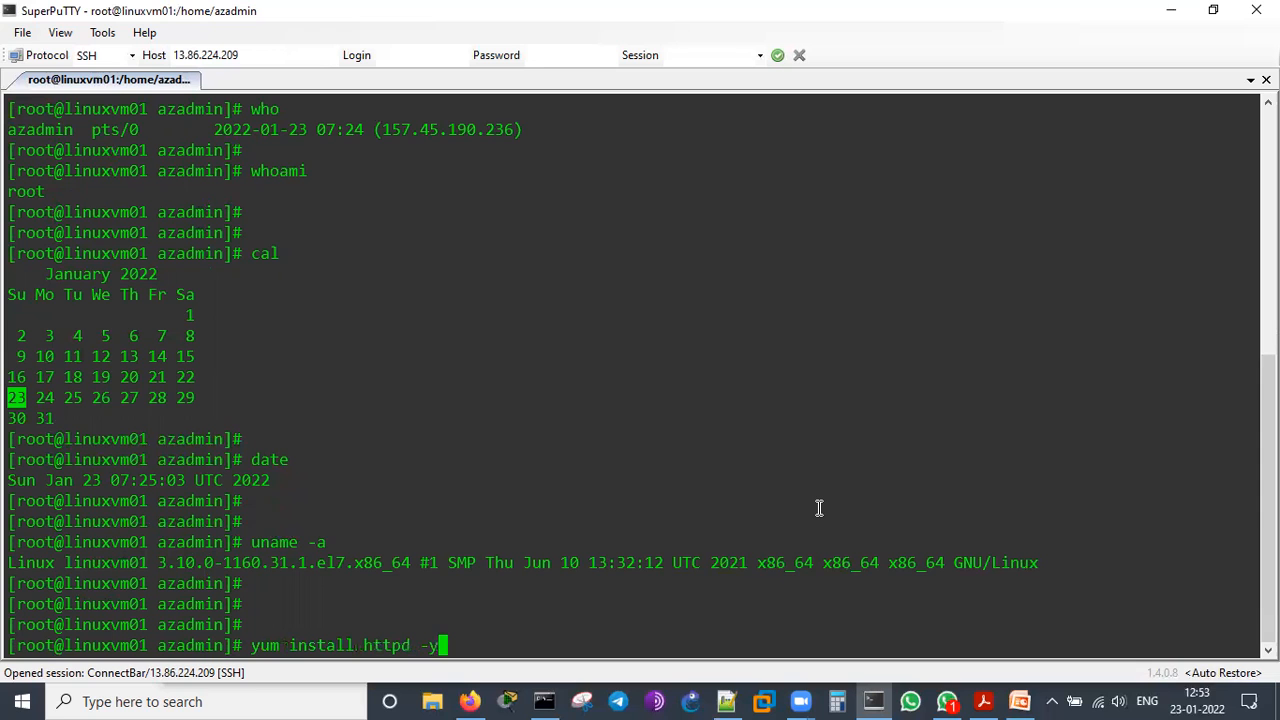
pyautogui.press('Return')
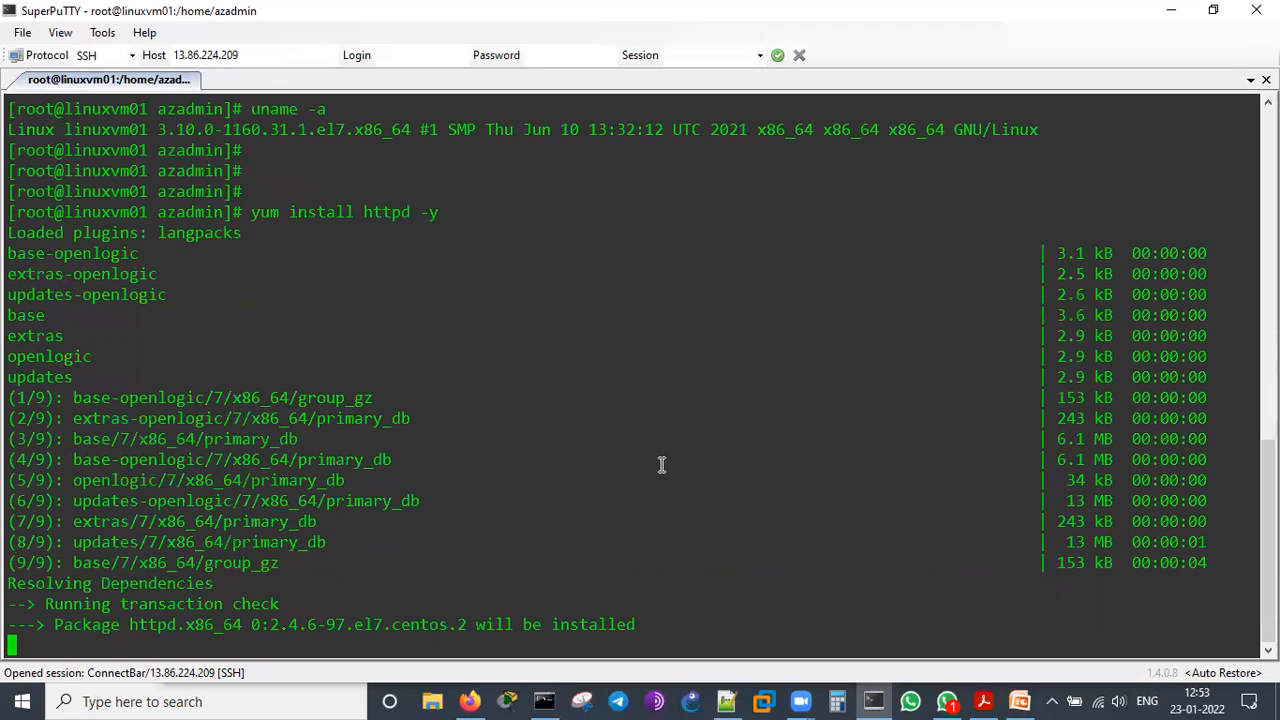
pyautogui.moveTo(375, 603); pyautogui.dragTo(744, 598)
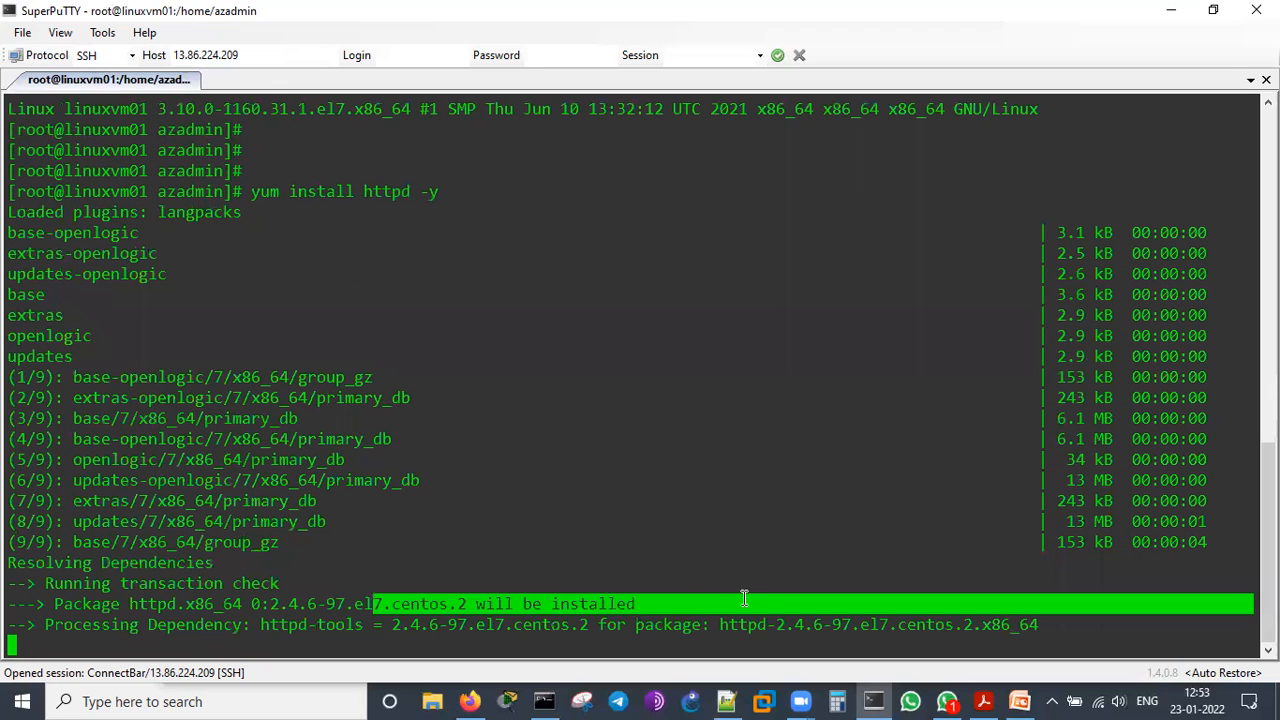
pyautogui.click(717, 486)
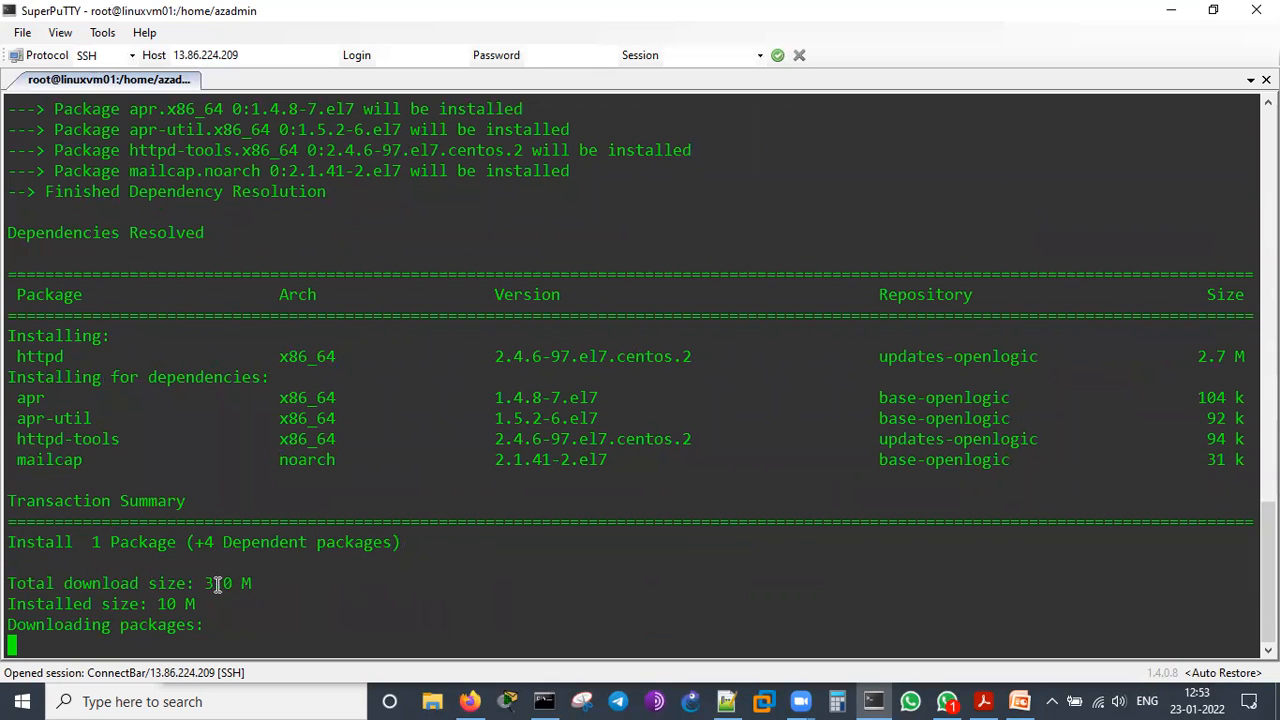
pyautogui.moveTo(205, 583); pyautogui.dragTo(252, 583)
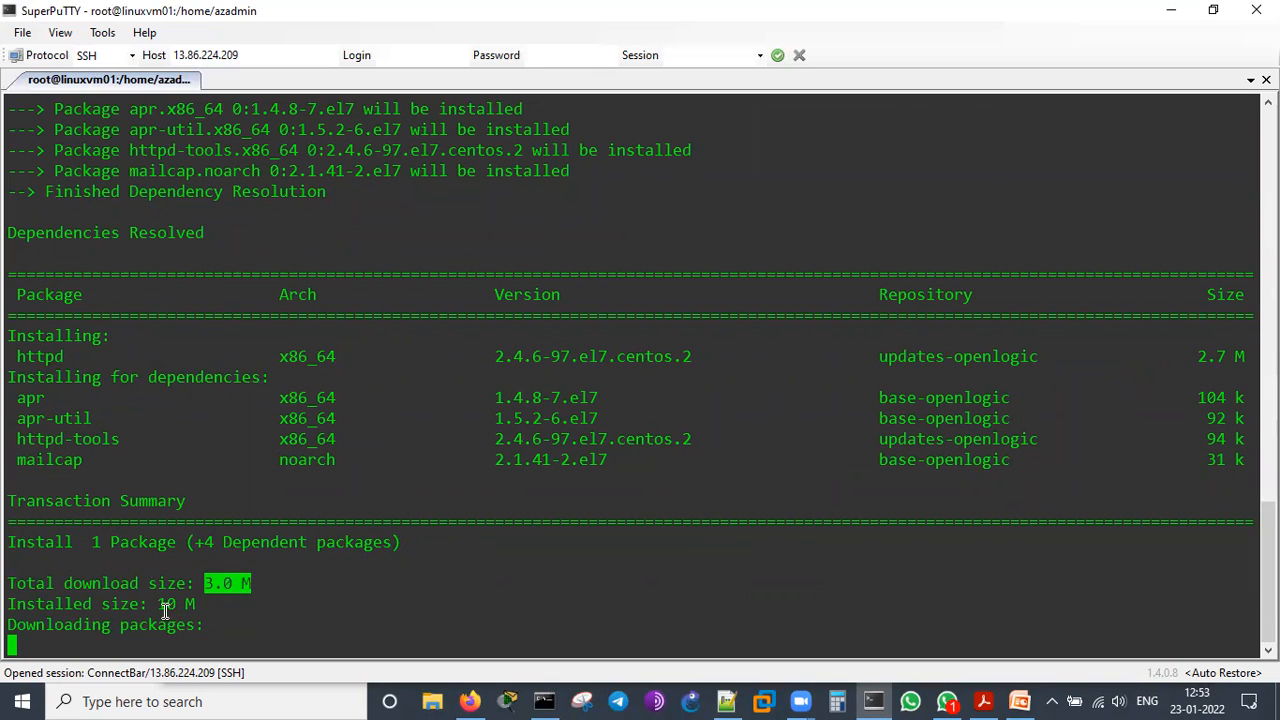
pyautogui.tripleClick(171, 605)
pyautogui.click(496, 575)
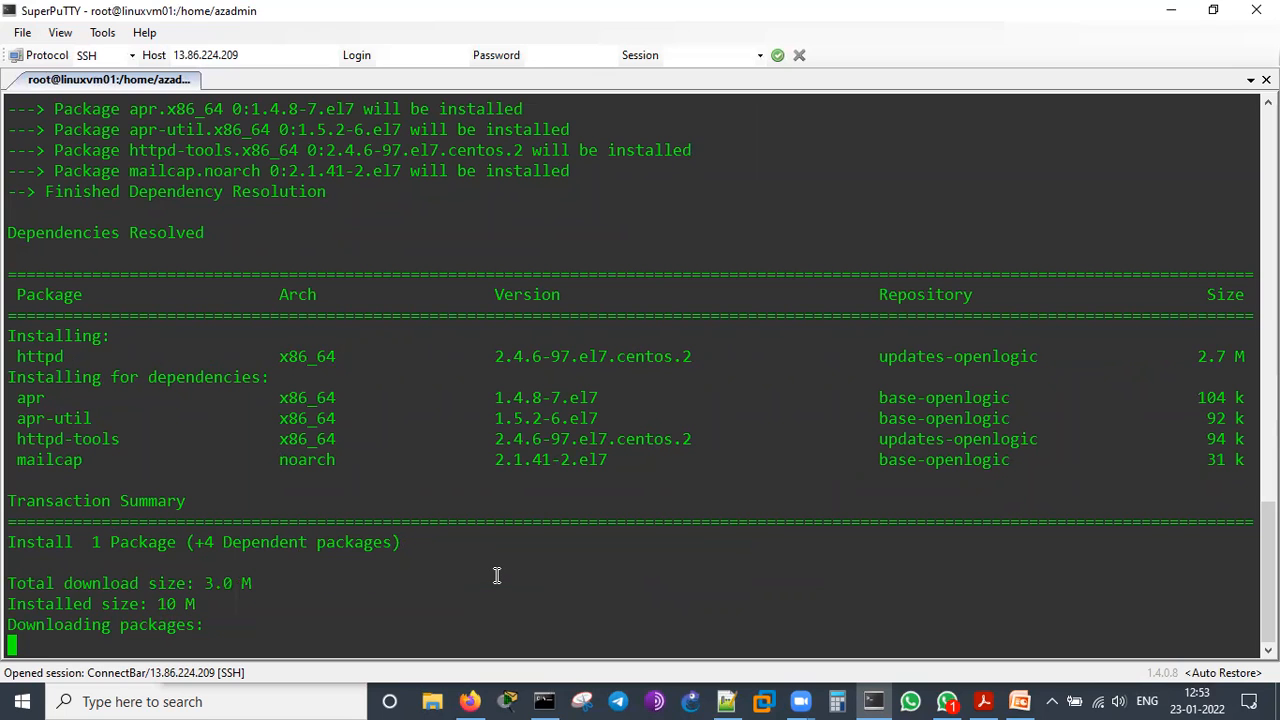
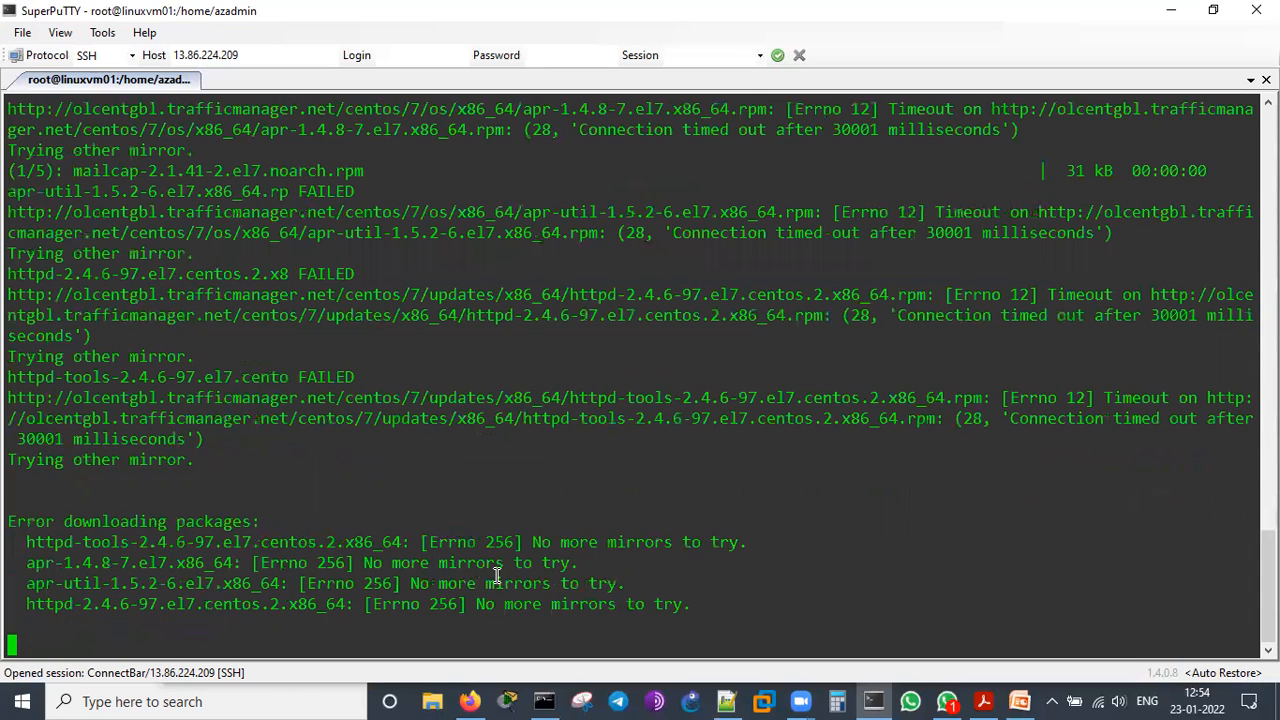
# Retry the httpd installation and start the web server with systemctl start httpd
pyautogui.press('Up')
pyautogui.press('Return')
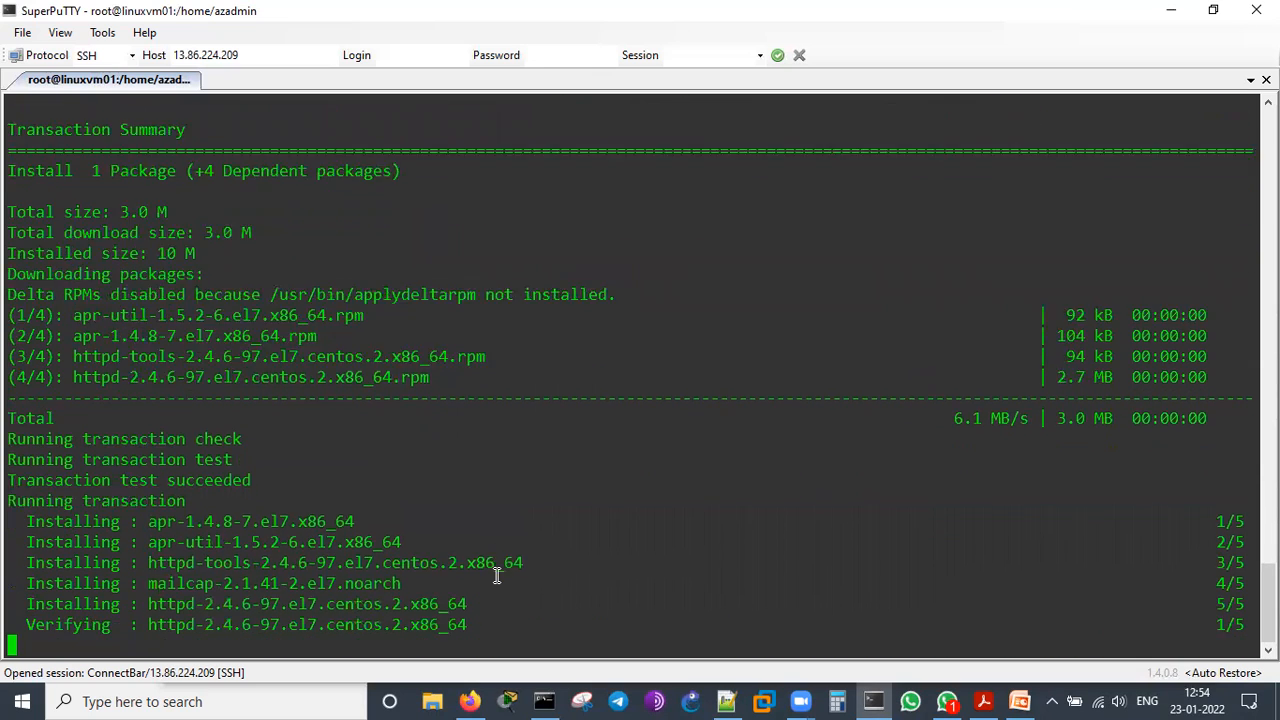
pyautogui.press('Return')
pyautogui.press('Return')
pyautogui.write('systemctl start httpd')
pyautogui.press('Return')
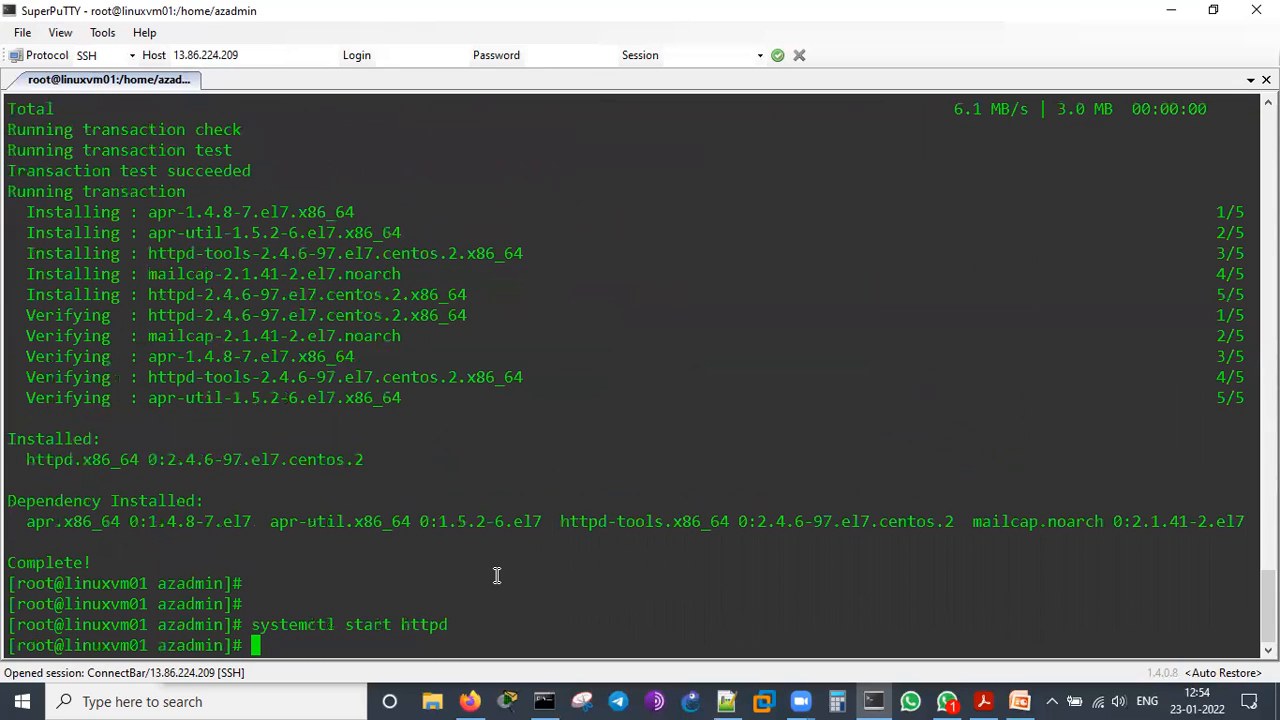
# Run systemctl status httpd and examine the service's Active line
pyautogui.write('systecmctl ')
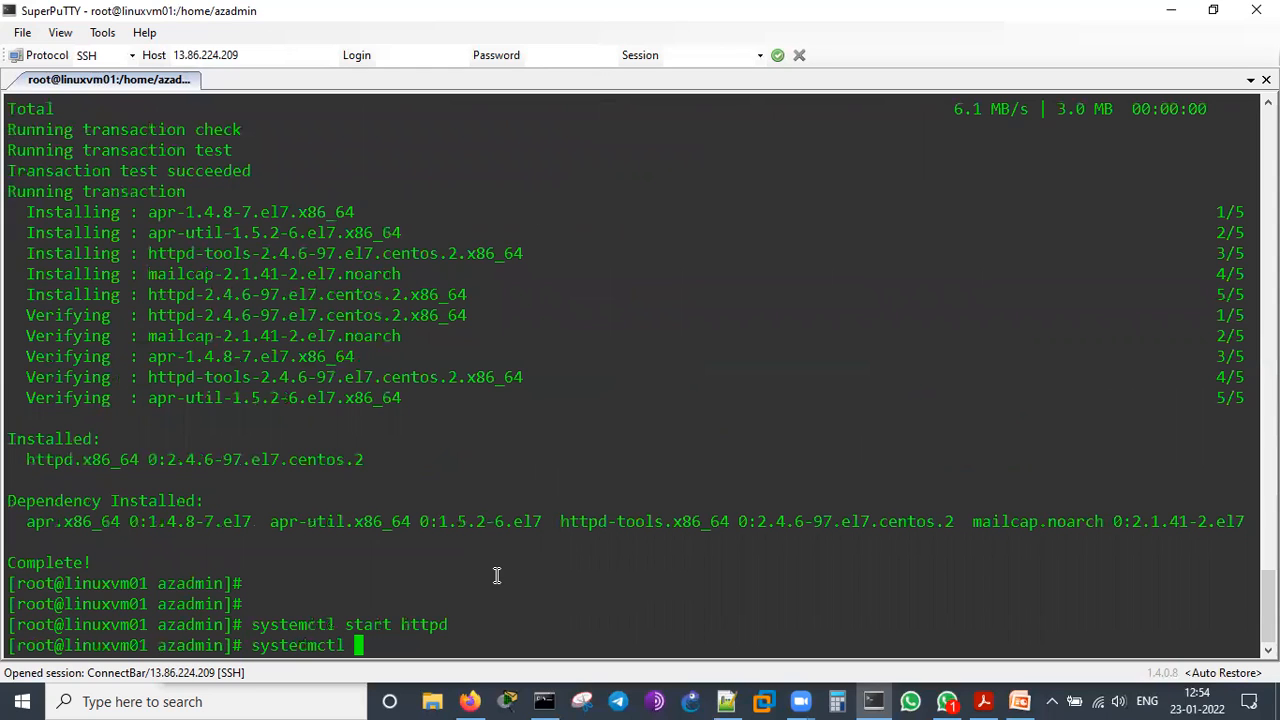
pyautogui.write('status httpd')
pyautogui.press('Left')
pyautogui.press('Left')
pyautogui.press('Left')
pyautogui.press('Left')
pyautogui.press('Left')
pyautogui.press('Left')
pyautogui.press('Left')
pyautogui.press('Left')
pyautogui.press('Left')
pyautogui.press('Left')
pyautogui.press('Left')
pyautogui.press('Left')
pyautogui.press('Left')
pyautogui.press('Left')
pyautogui.press('Left')
pyautogui.press('Left')
pyautogui.press('Left')
pyautogui.press('Left')
pyautogui.press('Left')
pyautogui.press('Left')
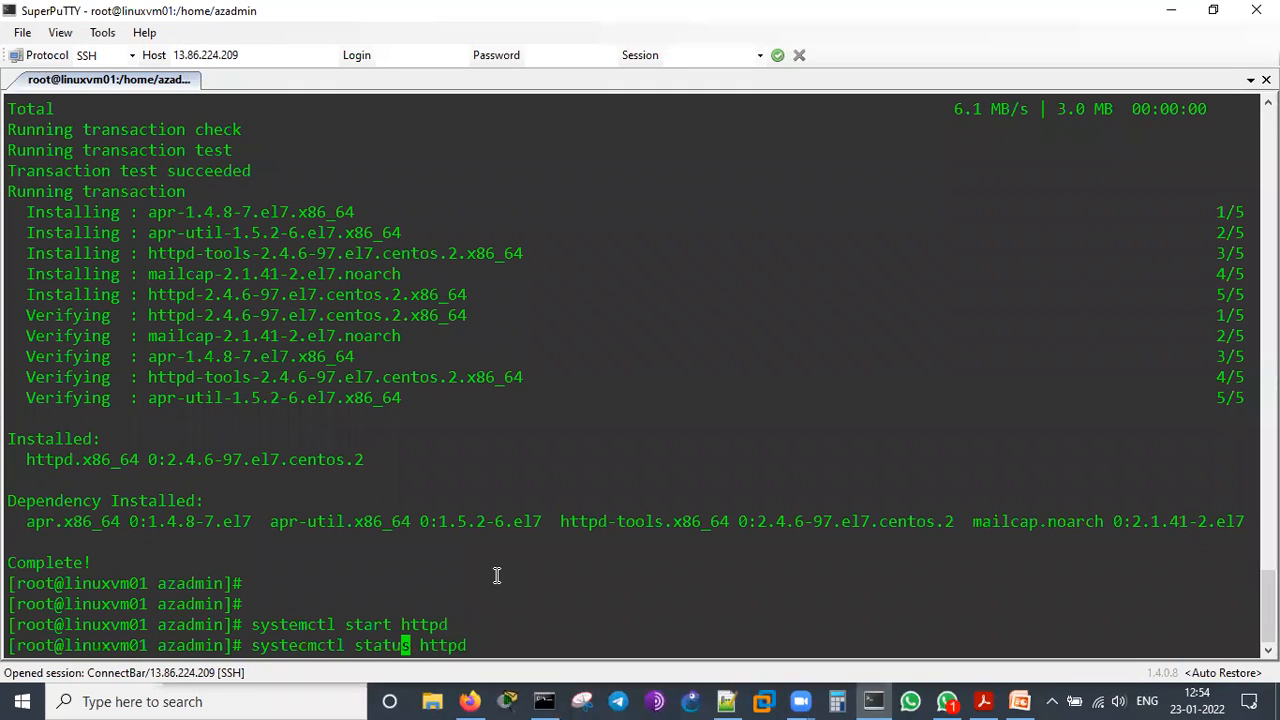
pyautogui.press('Right')
pyautogui.press('Right')
pyautogui.press('Right')
pyautogui.press('Right')
pyautogui.press('BackSpace')
pyautogui.press('BackSpace')
pyautogui.write('m')
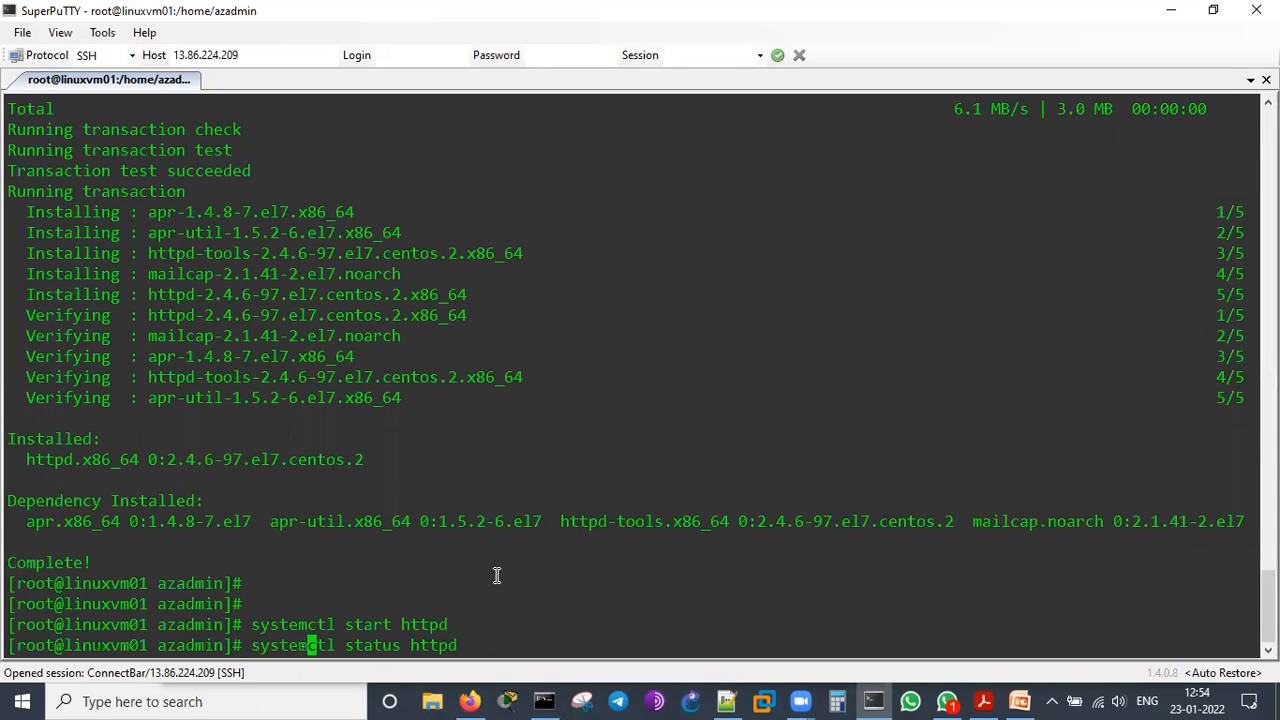
pyautogui.press('Return')
# Change the working directory to /var/www/html
pyautogui.press('Return')
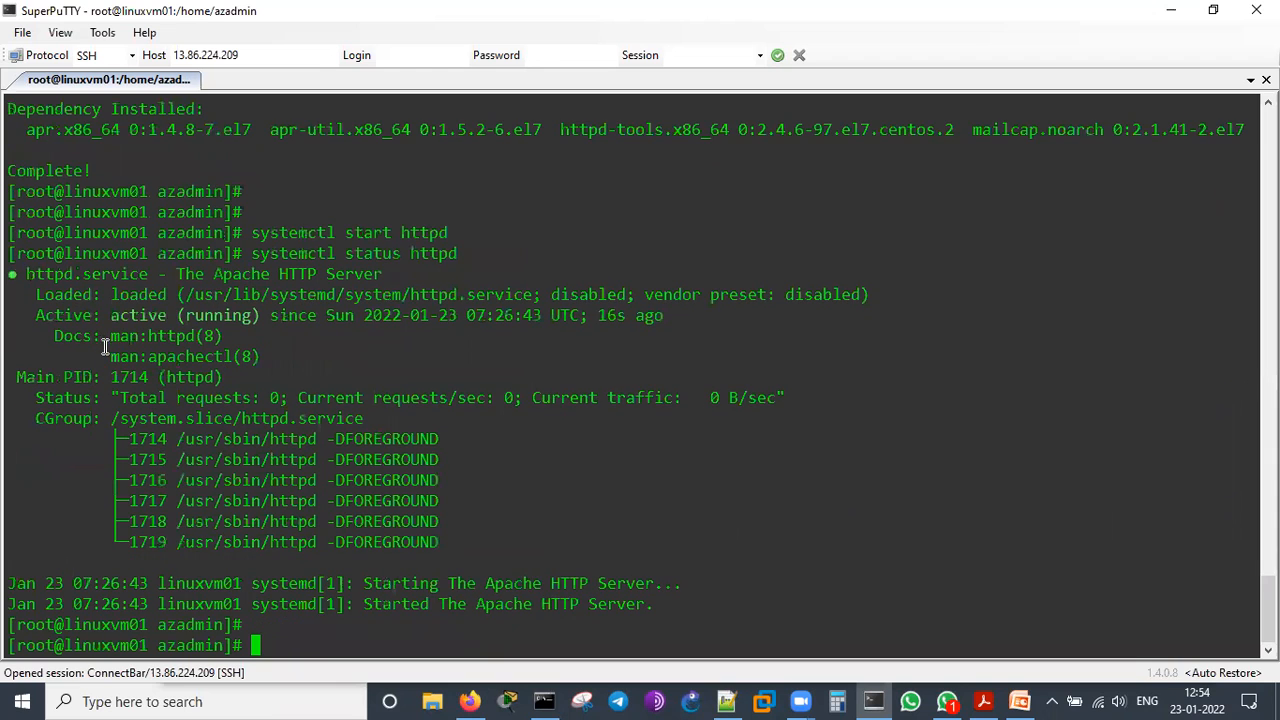
pyautogui.moveTo(36, 315); pyautogui.dragTo(266, 326)
pyautogui.click(494, 471)
pyautogui.press('Return')
pyautogui.press('Return')
pyautogui.write('cd ')
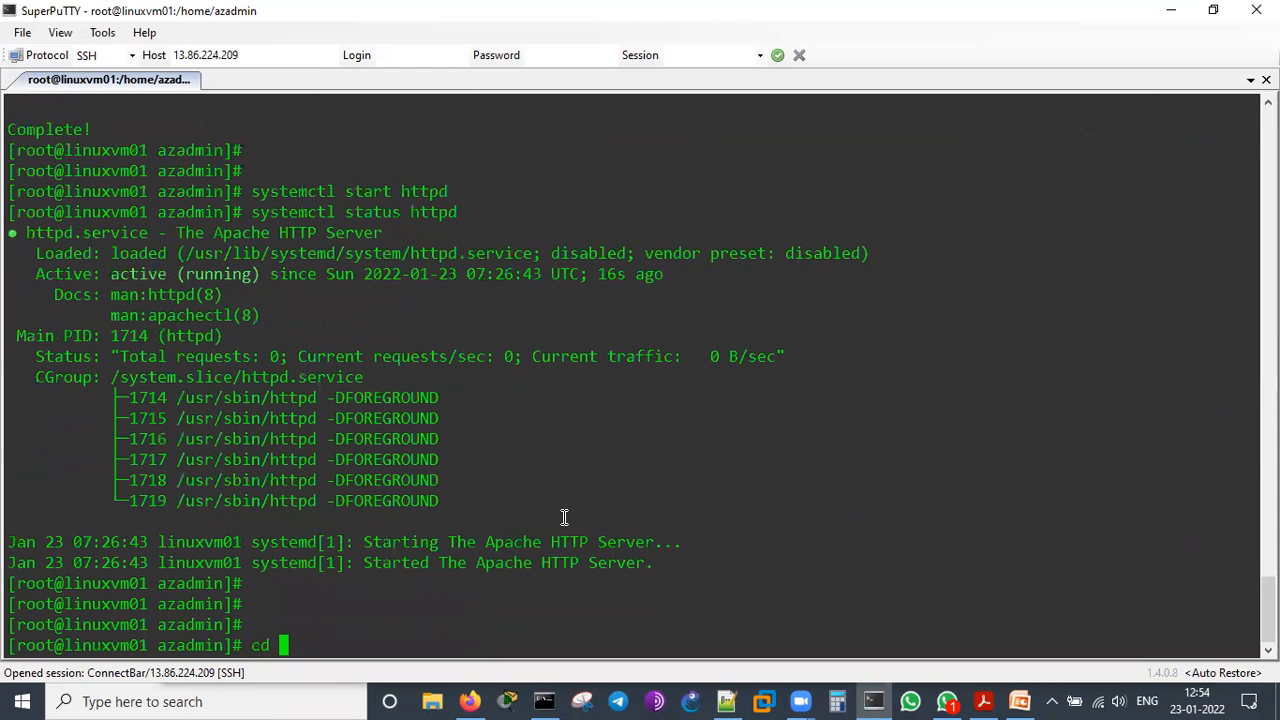
pyautogui.write('/var/www/html')
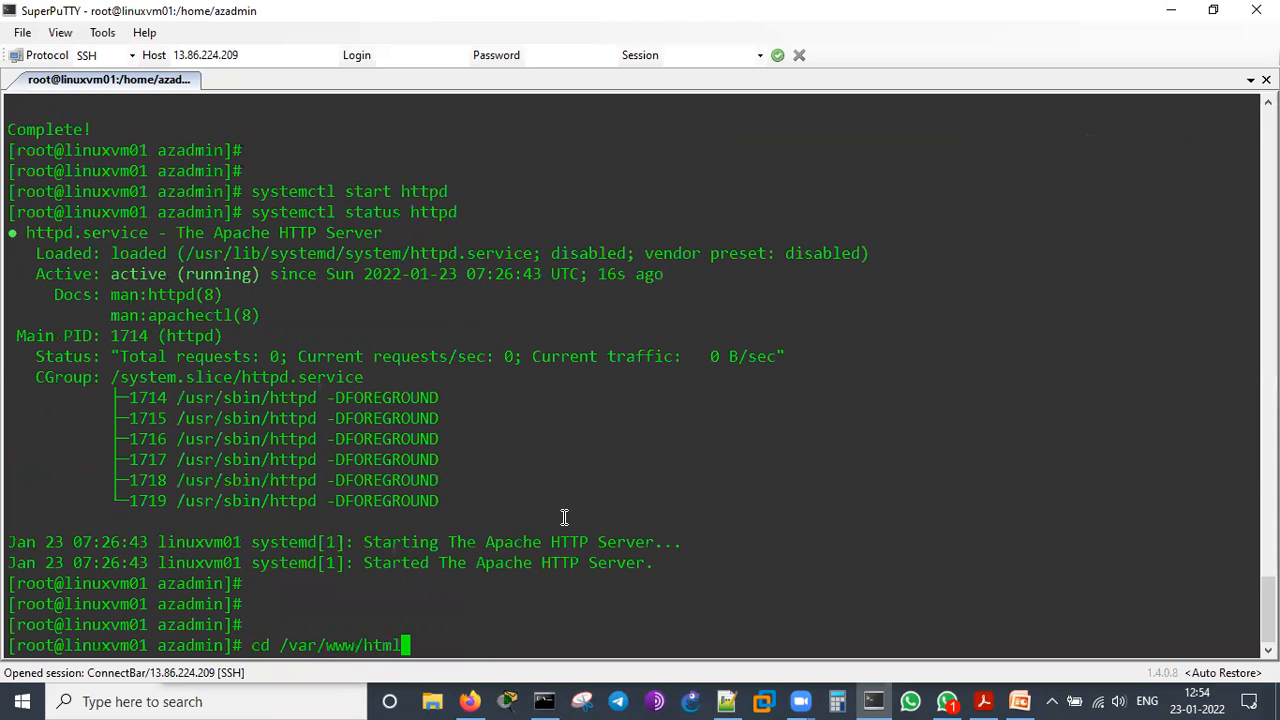
pyautogui.press('Return')
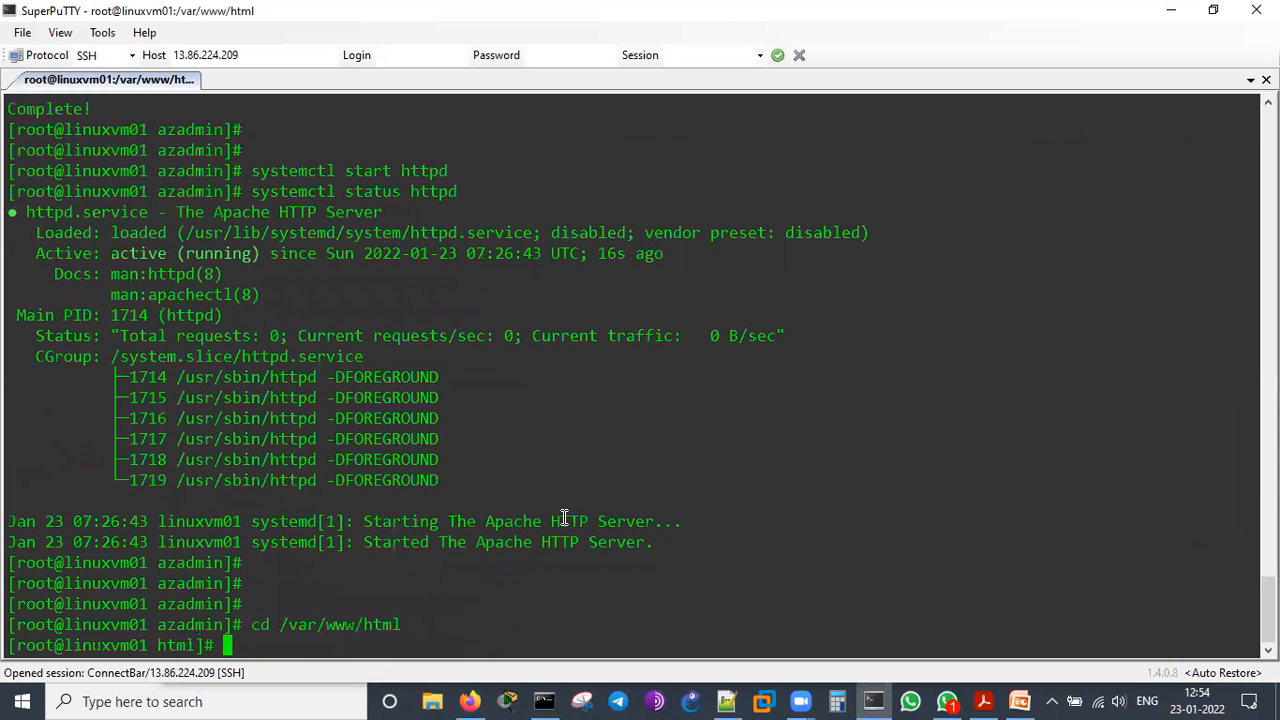
# Create index.html in nano with <html>, <h1> and the heading text "Welcome all to the Azure AZ-104 Admin Session..!!"
pyautogui.write('nano inde')
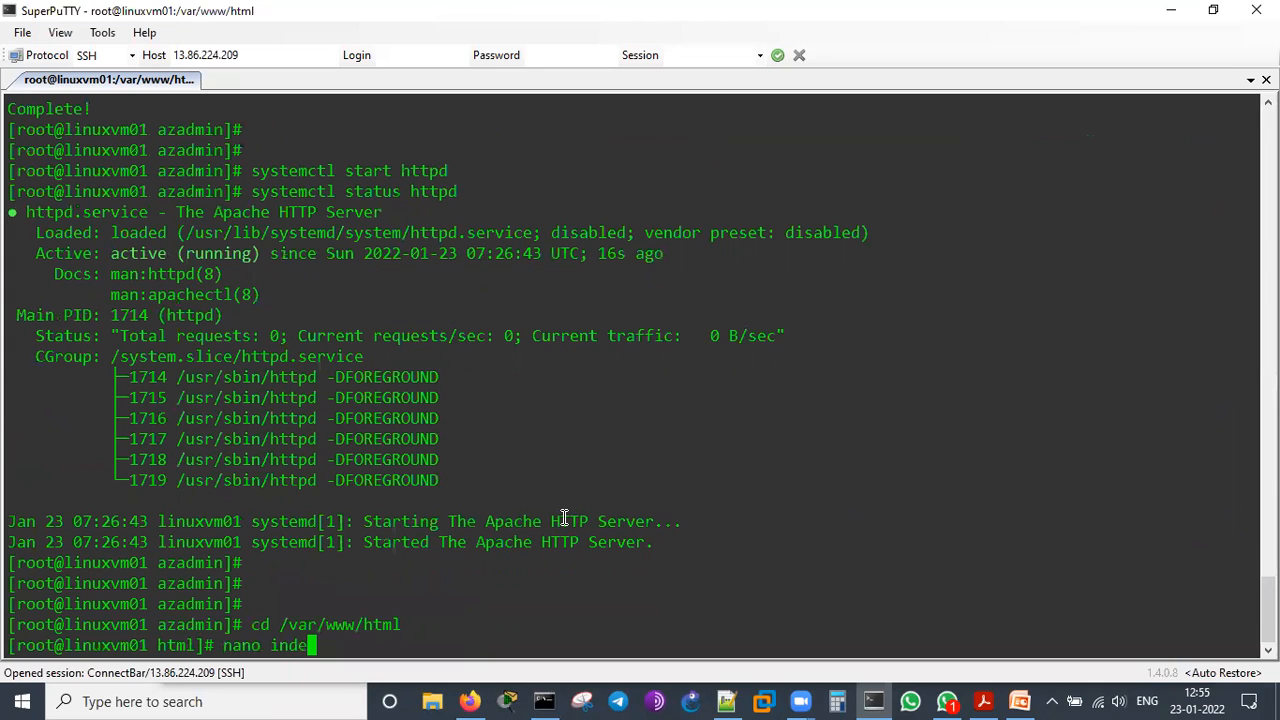
pyautogui.write('x.html')
pyautogui.press('Return')
pyautogui.write('<html>')
pyautogui.press('Return')
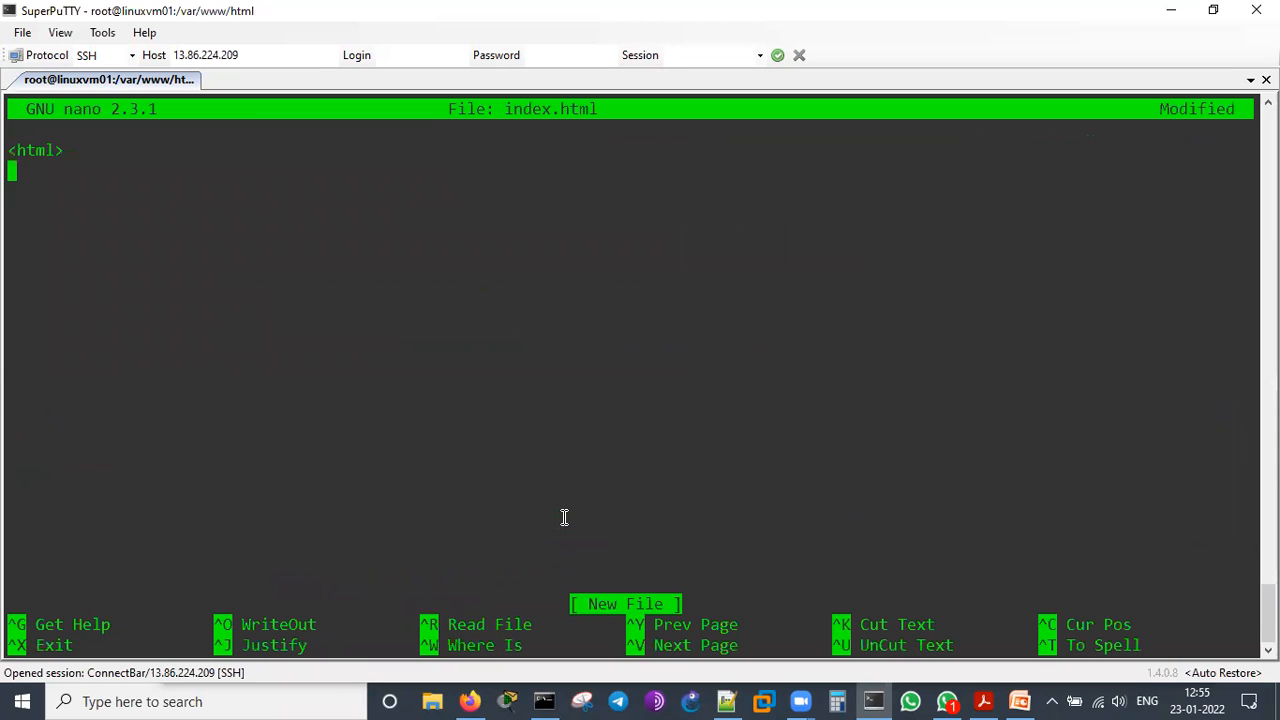
pyautogui.write('<h1>')
pyautogui.press('Return')
pyautogui.write('Welcome al')
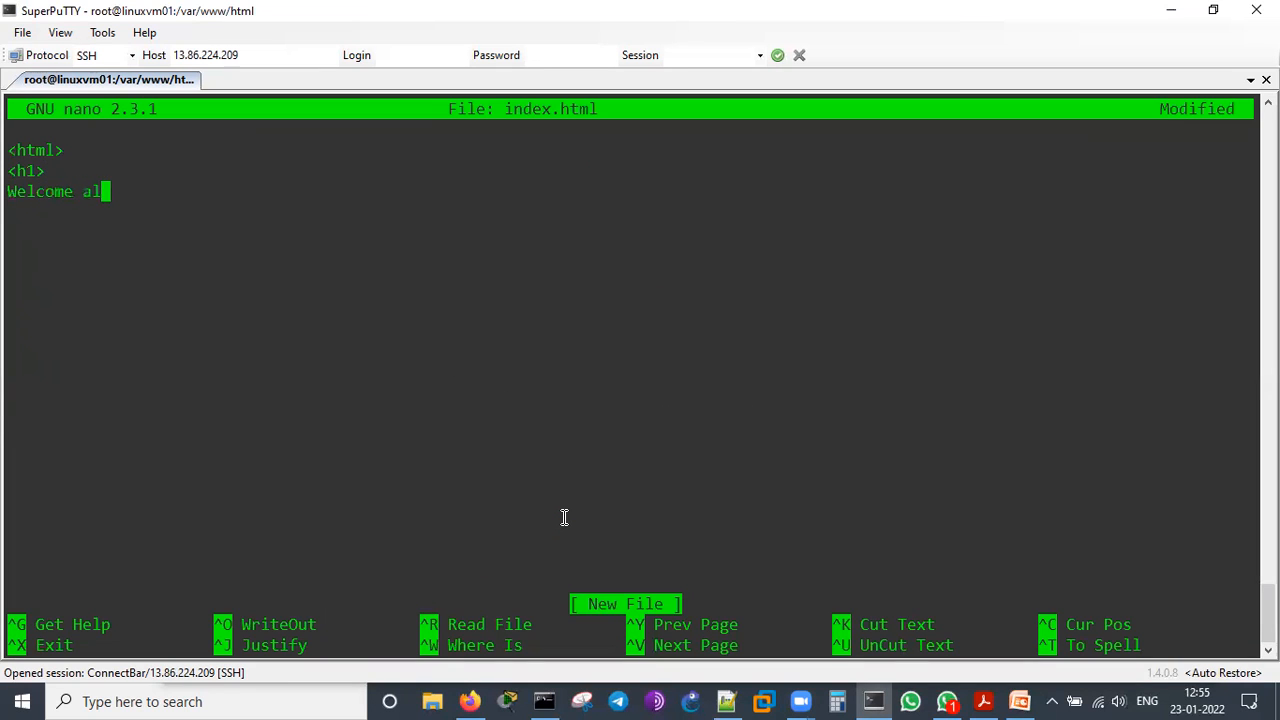
pyautogui.write('l to the Azu')
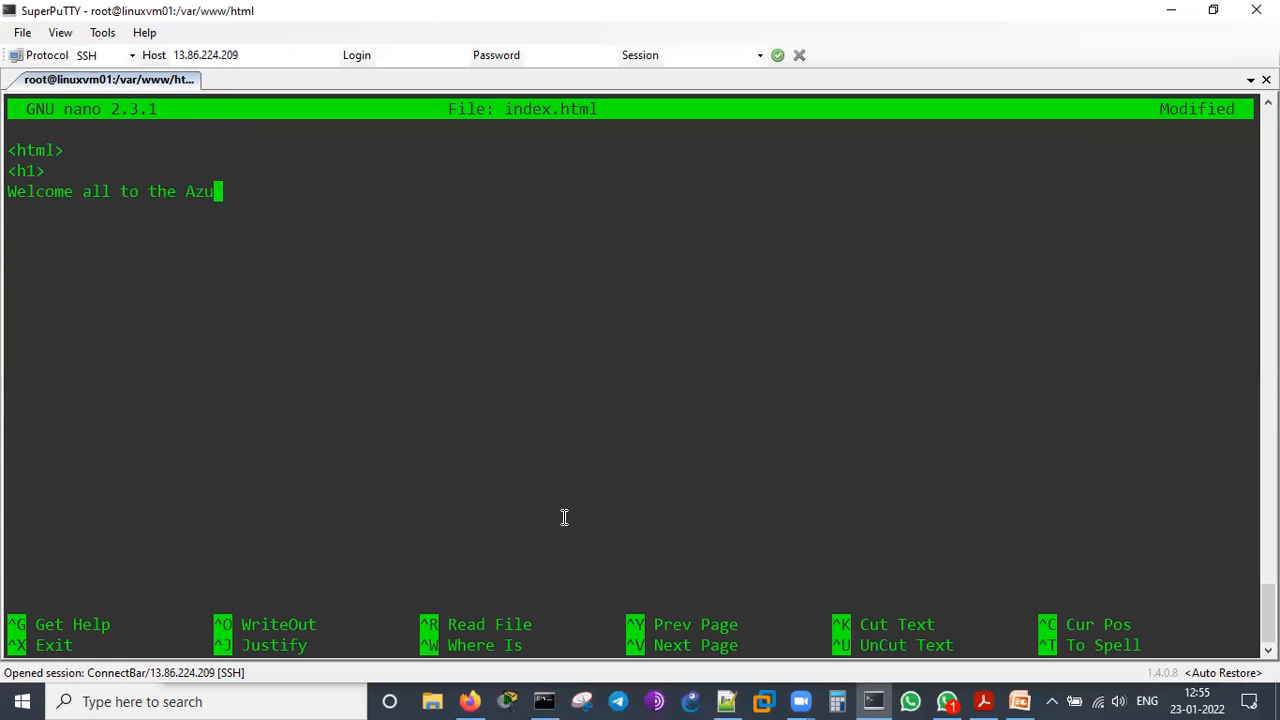
pyautogui.write('re AZ-104 Admin S')
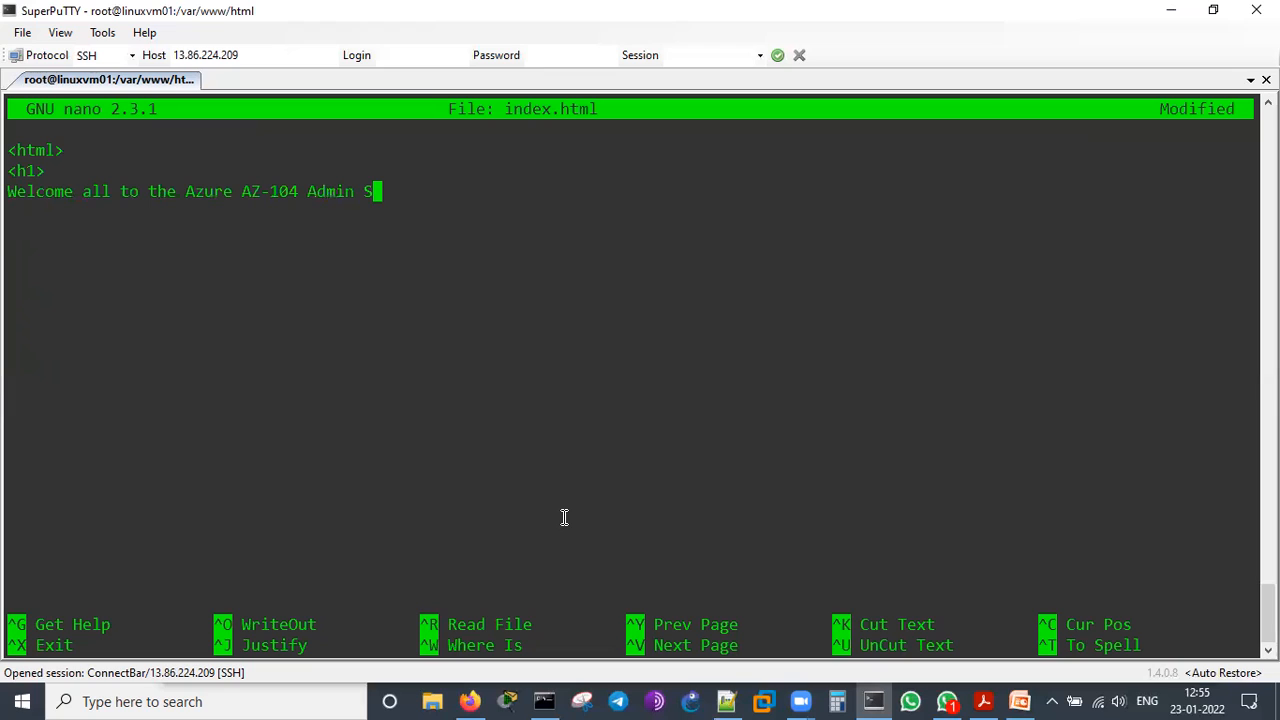
pyautogui.write('ession..!!')
# Add the closing </h1> and </html> tags on separate lines, then save index.html and exit nano
pyautogui.press('Return')
pyautogui.write('</h1>')
pyautogui.press('Return')
pyautogui.write('<html>')
pyautogui.press('Left')
pyautogui.press('Left')
pyautogui.press('Left')
pyautogui.press('Left')
pyautogui.press('Left')
pyautogui.write('/')
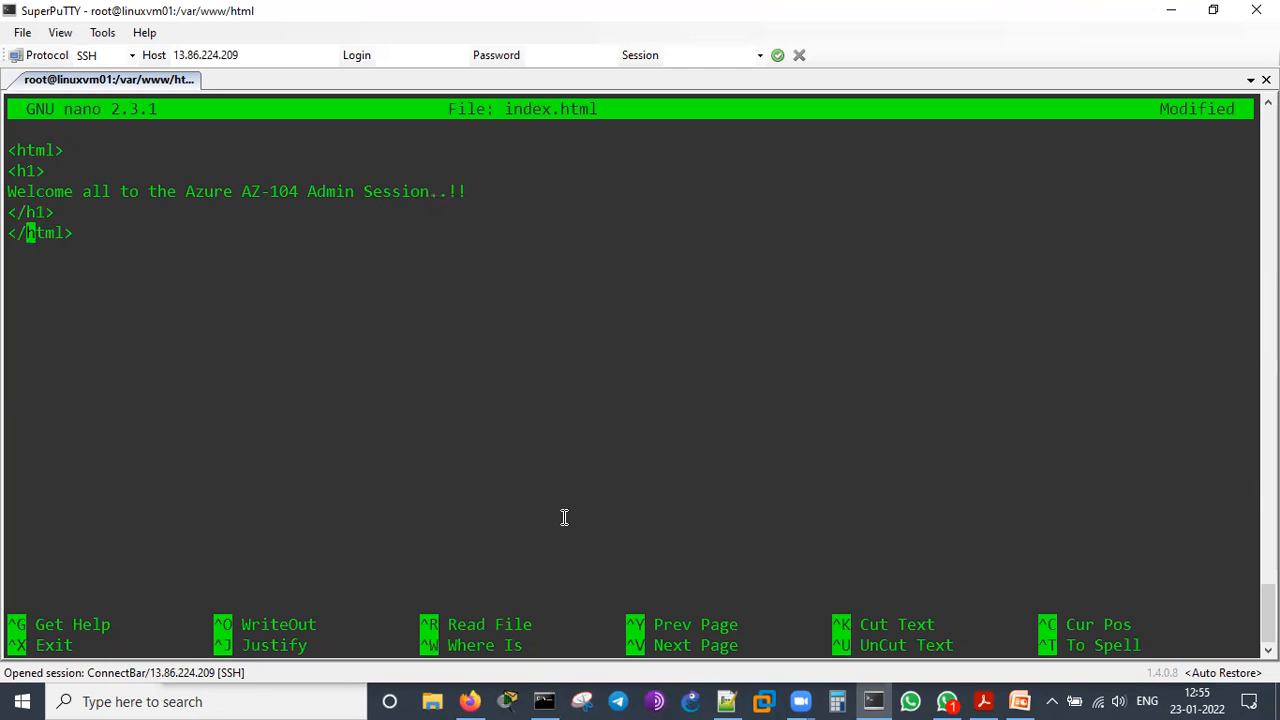
pyautogui.hotkey('ctrl', 'x')
pyautogui.press('y')
pyautogui.press('Return')
# Display the contents of index.html with cat
pyautogui.press('Return')
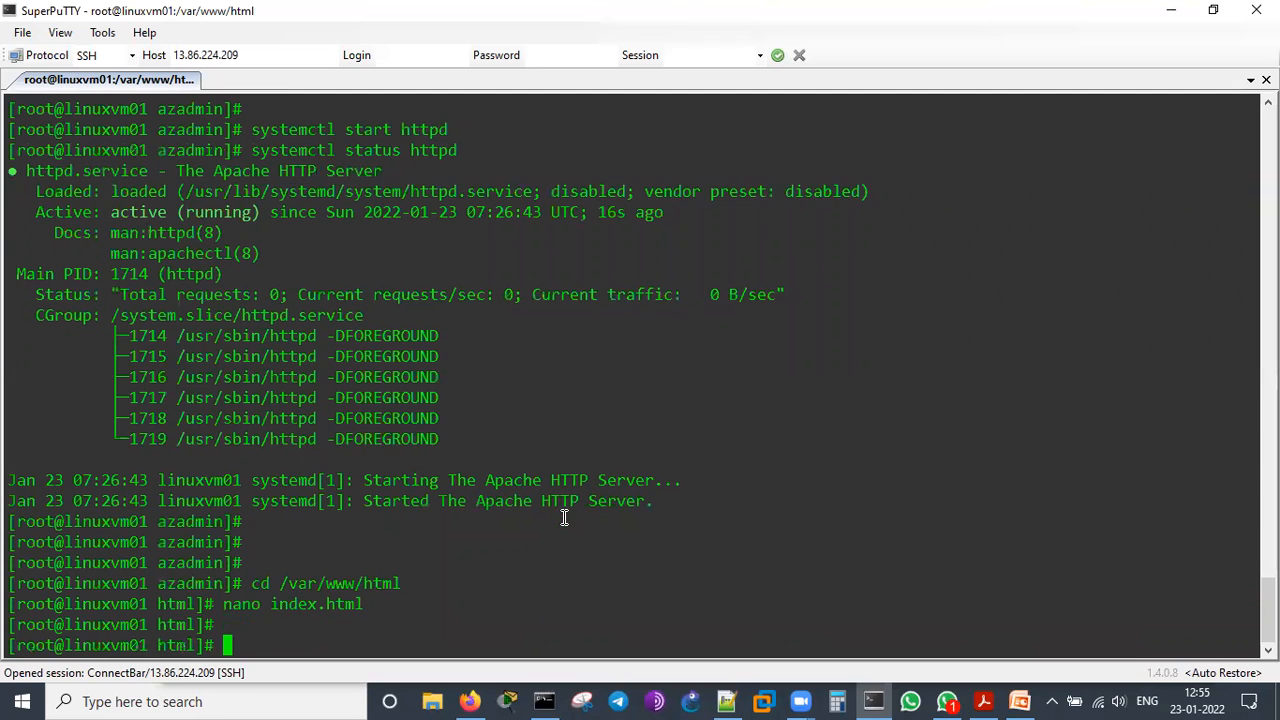
pyautogui.press('Return')
pyautogui.write('cat index.html')
pyautogui.press('Tab')
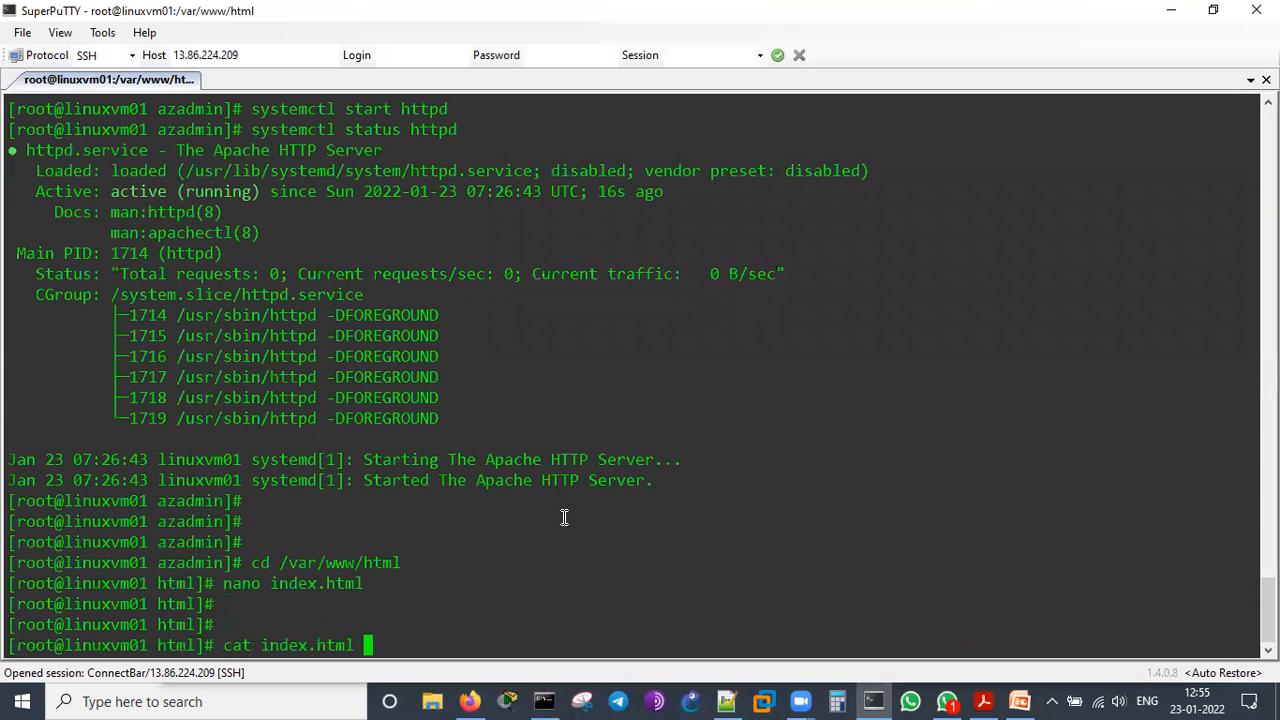
pyautogui.press('Return')
pyautogui.press('Return')
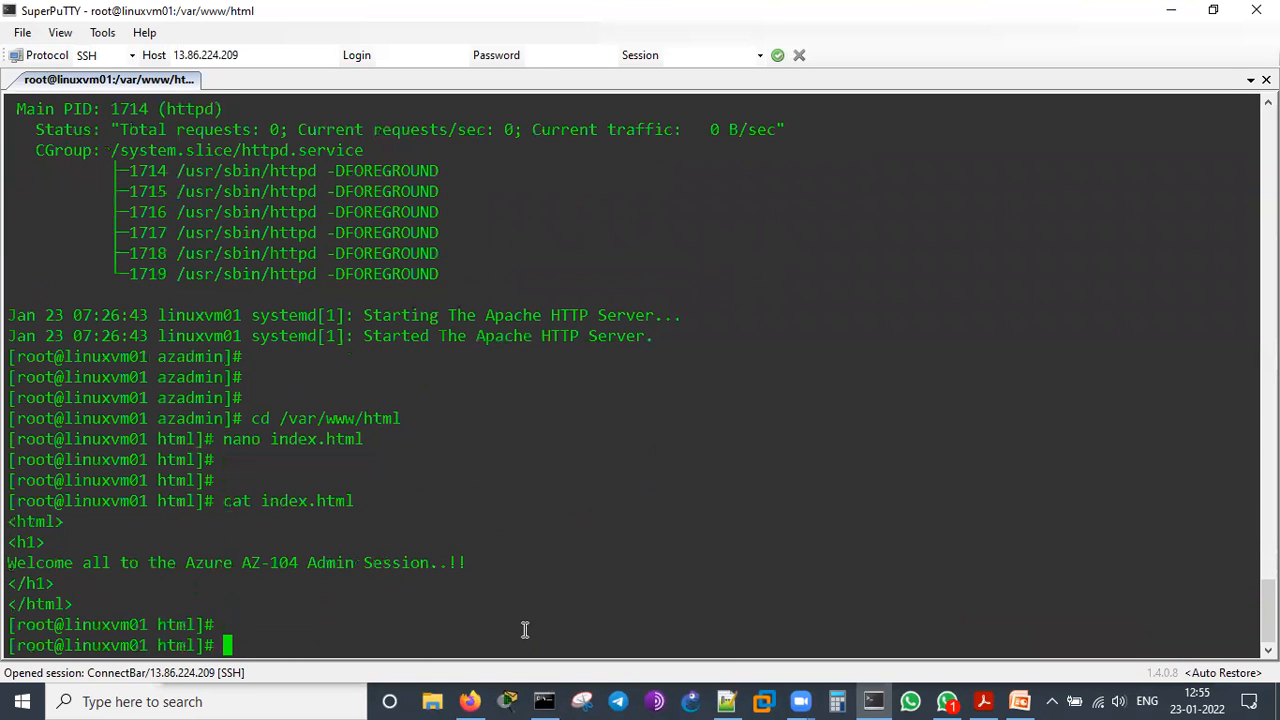
# Switch to Firefox, copy linuxvm01's public IP address from the Azure portal and open it in a new tab to check the web page
pyautogui.moveTo(470, 700)
pyautogui.click(470, 630)
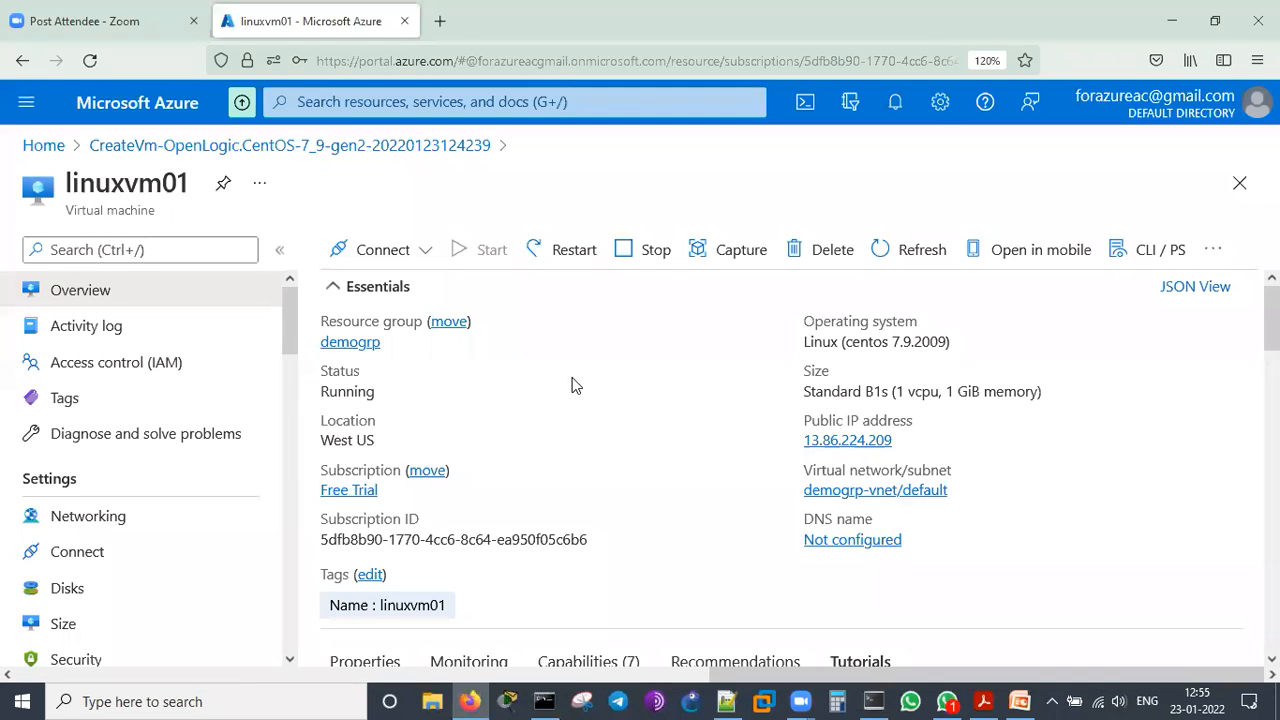
pyautogui.click(905, 440)
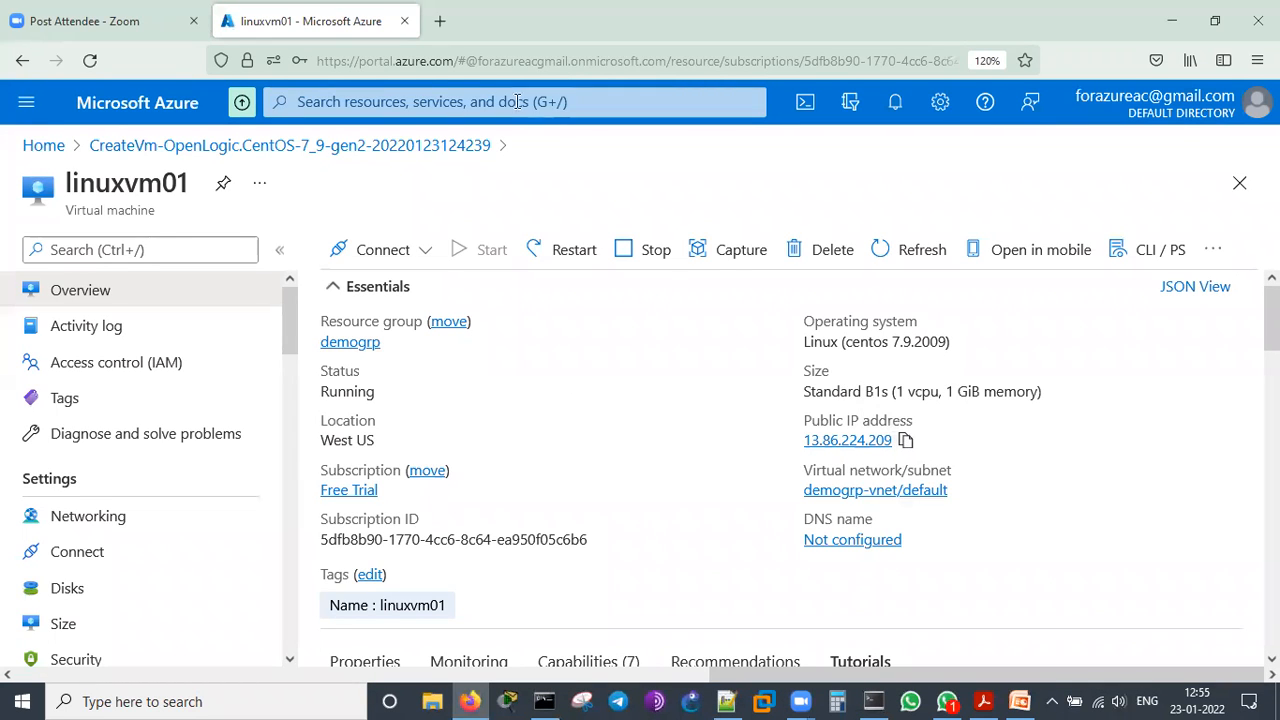
pyautogui.click(440, 21)
pyautogui.click(444, 63)
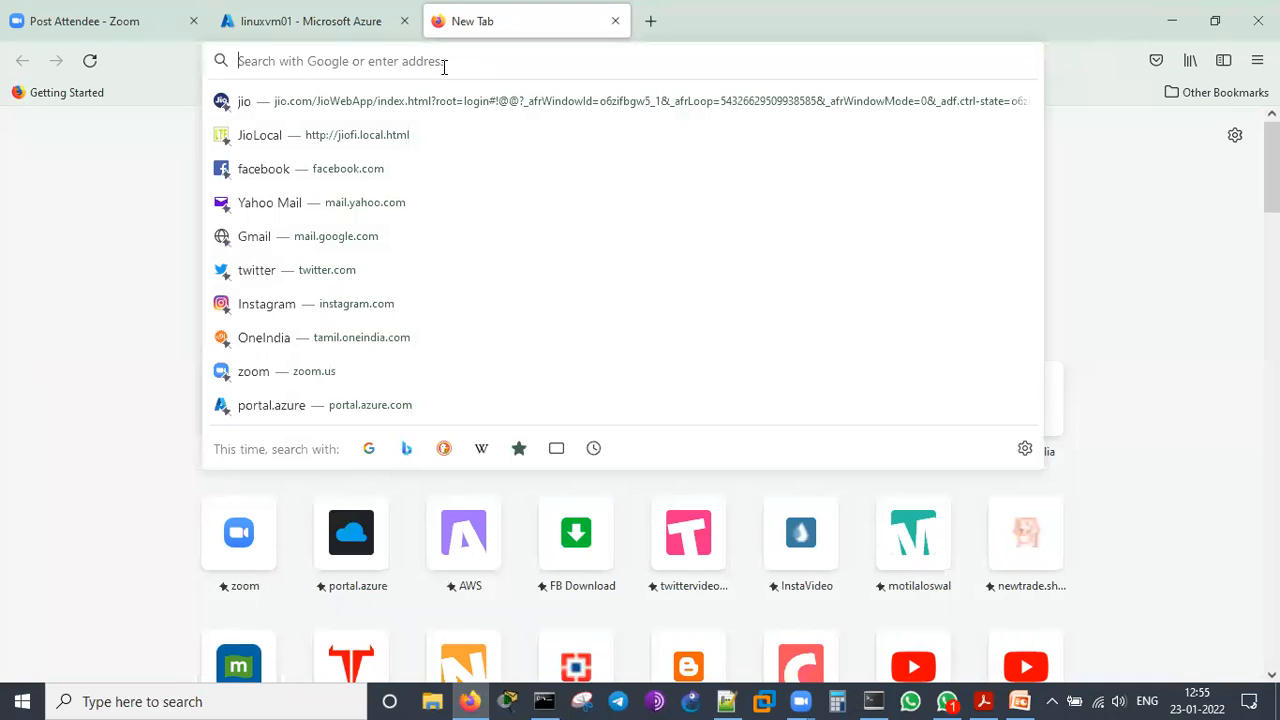
pyautogui.hotkey('ctrl', 'v')
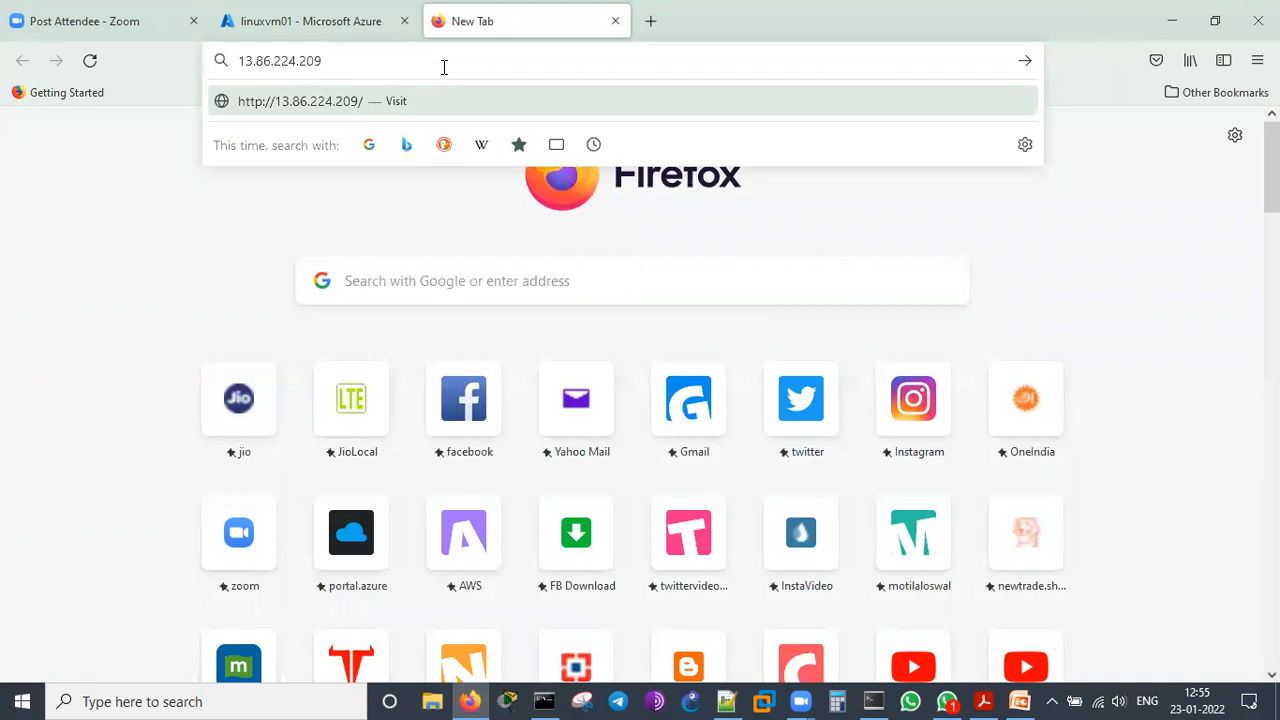
pyautogui.press('Return')
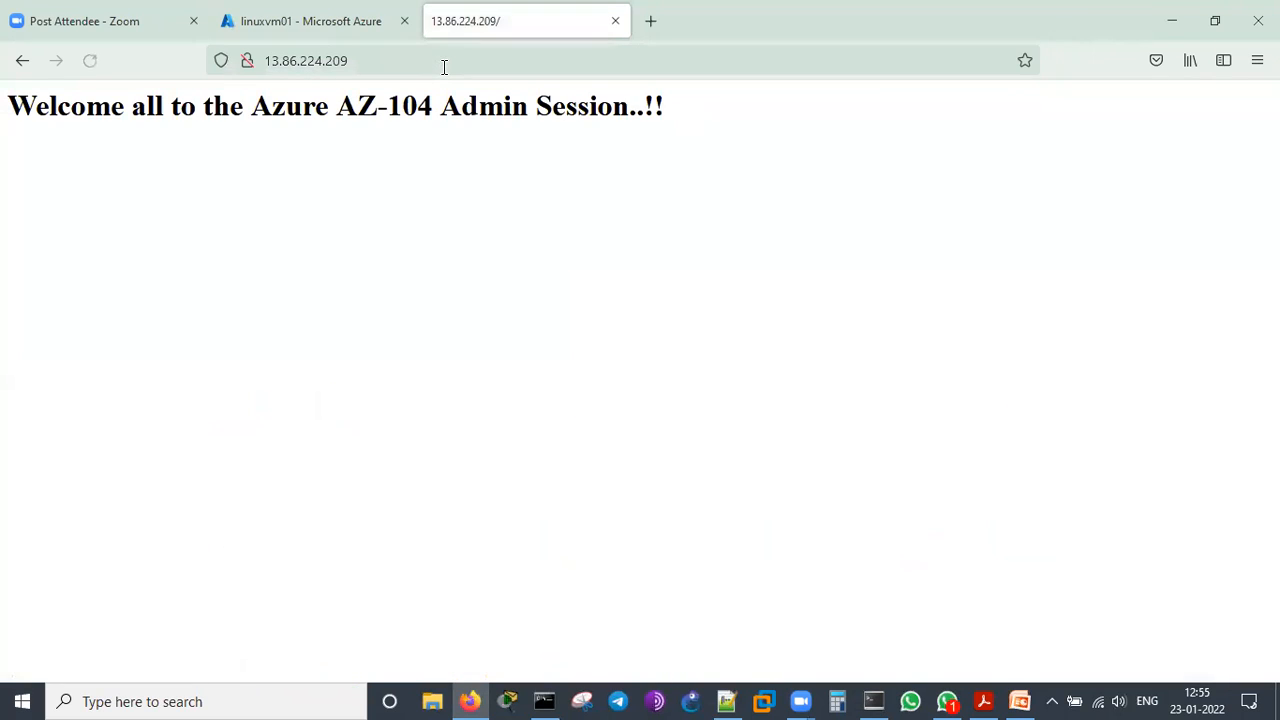
pyautogui.moveTo(8, 105); pyautogui.dragTo(705, 145)
pyautogui.click(630, 260)
# Return to linuxvm01 in the Azure portal and review its SSH connection instructions and the inbound port rules under Networking
pyautogui.click(320, 20)
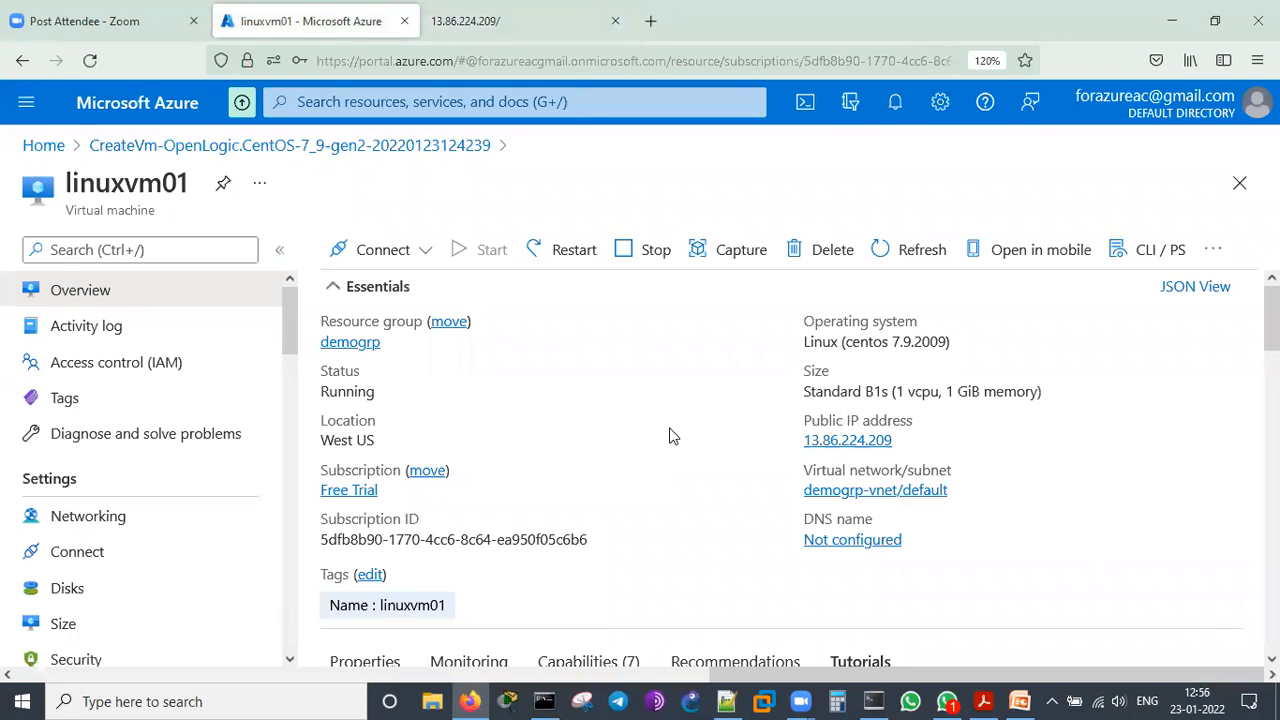
pyautogui.scroll(-10, 670, 436)
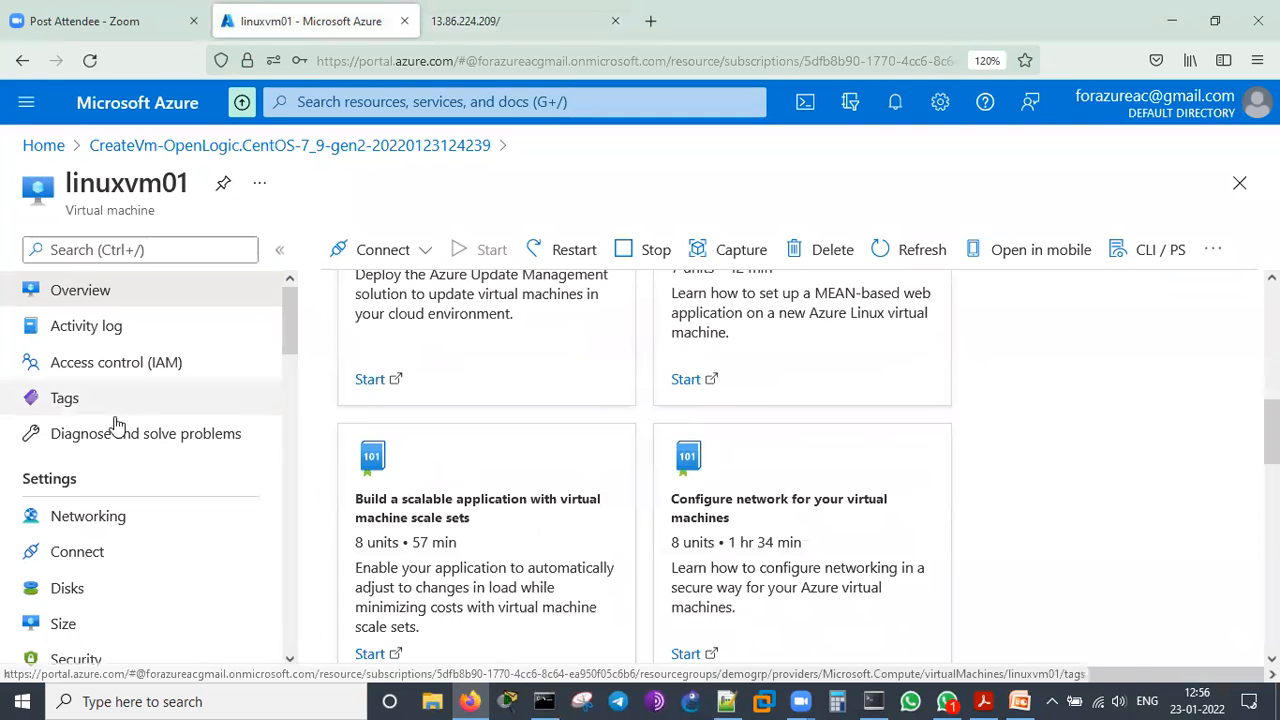
pyautogui.scroll(-3, 115, 425)
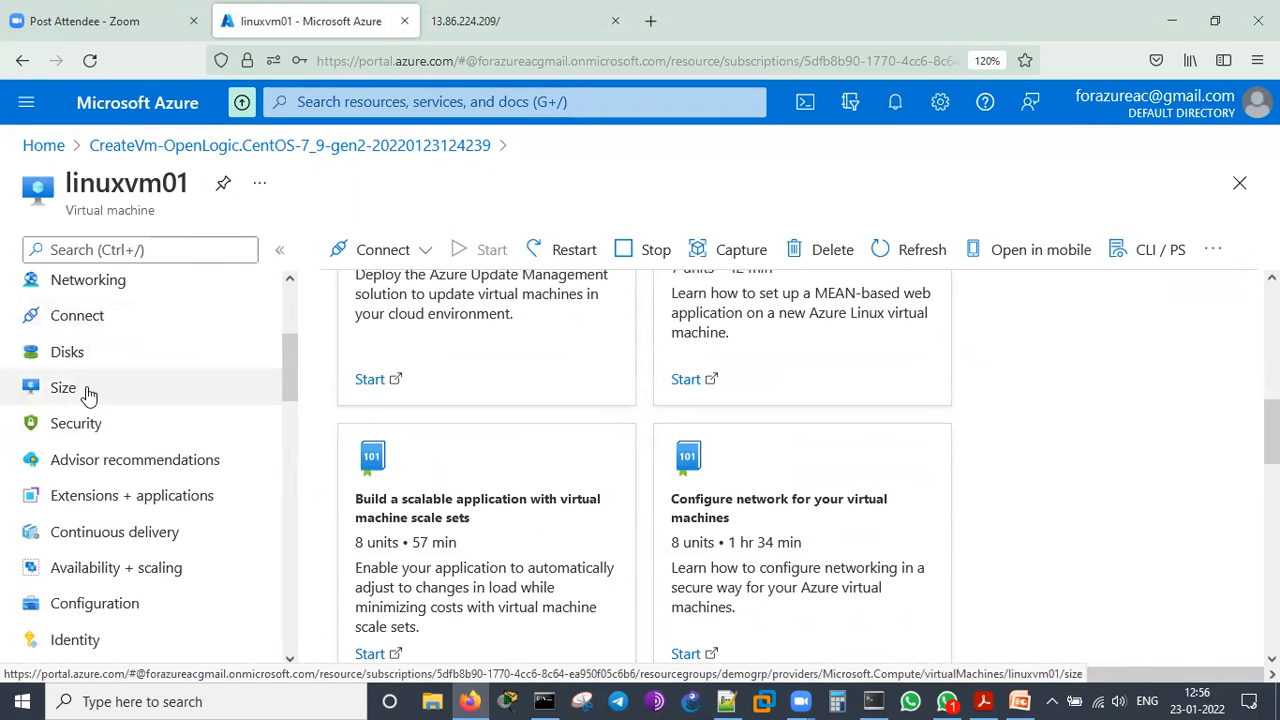
pyautogui.click(91, 322)
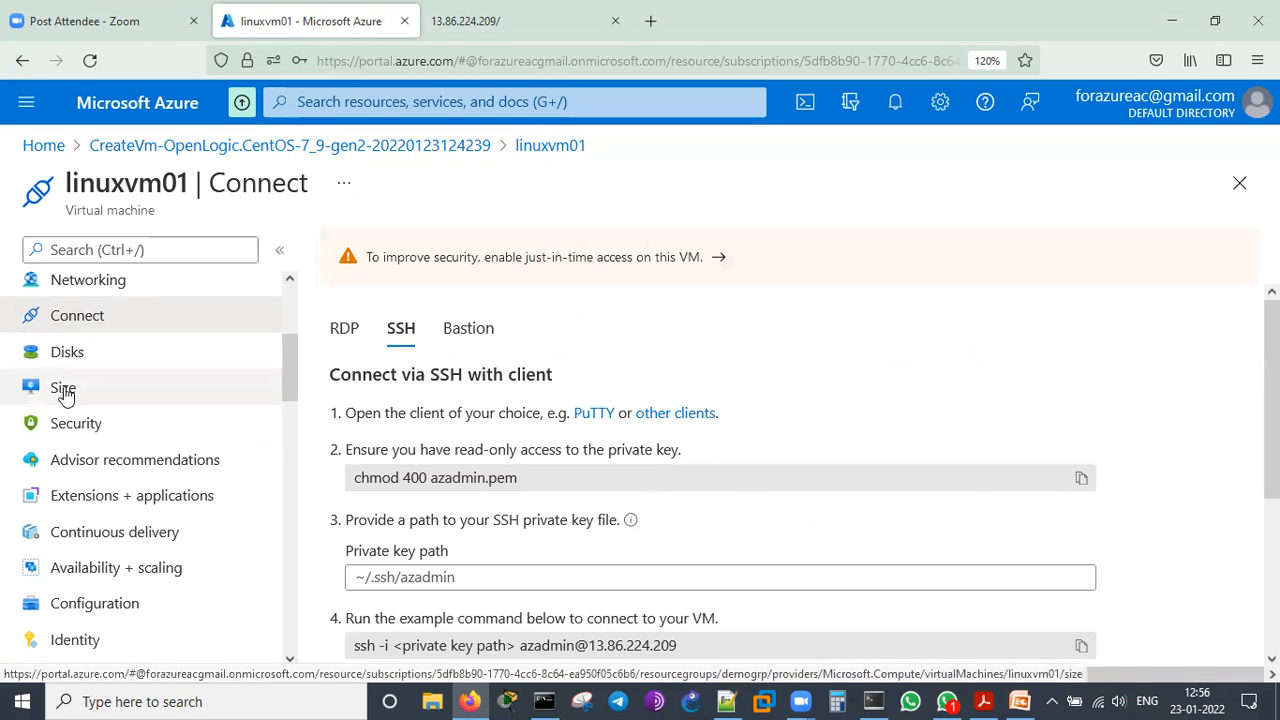
pyautogui.scroll(1, 63, 393)
pyautogui.click(106, 400)
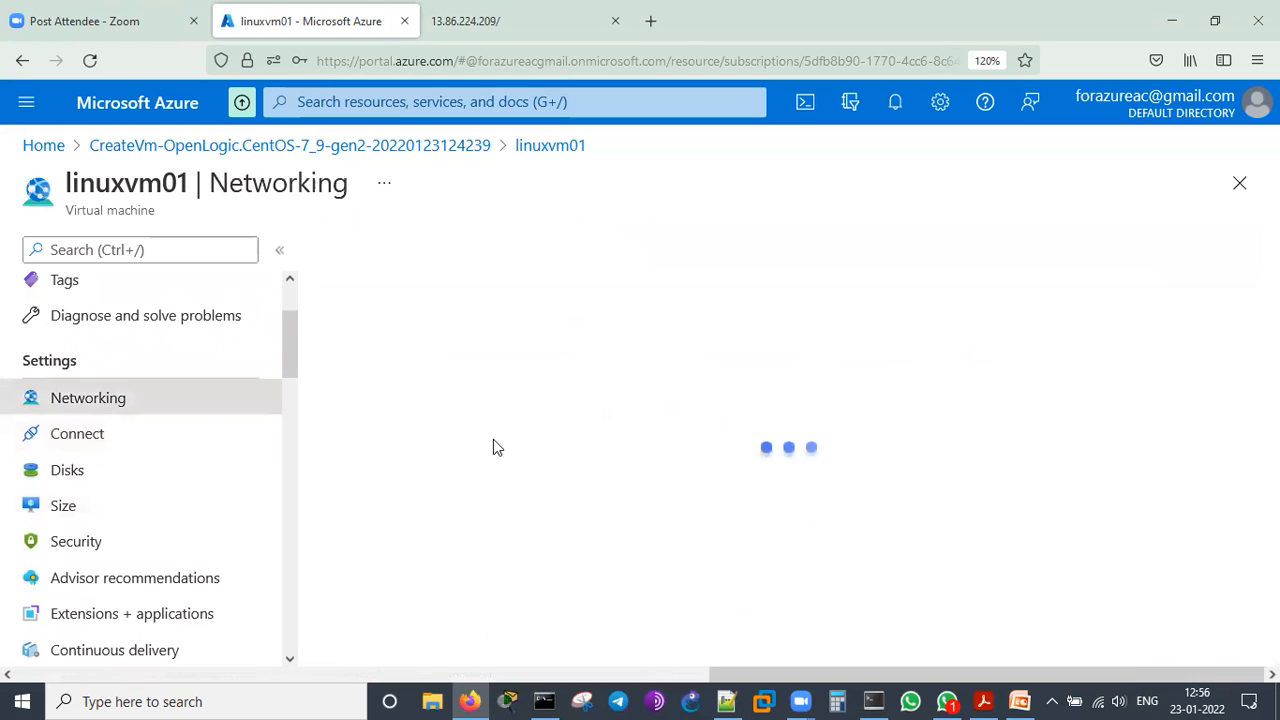
pyautogui.scroll(-2, 900, 510)
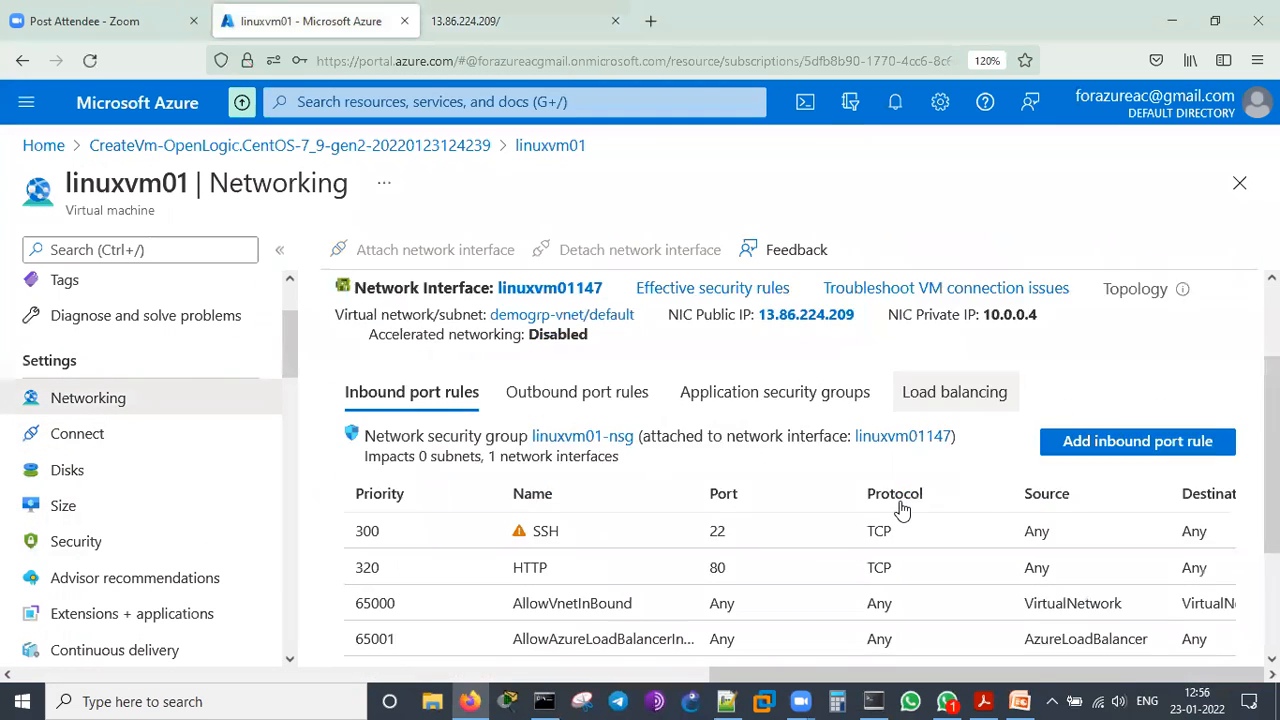
pyautogui.scroll(-3, 901, 510)
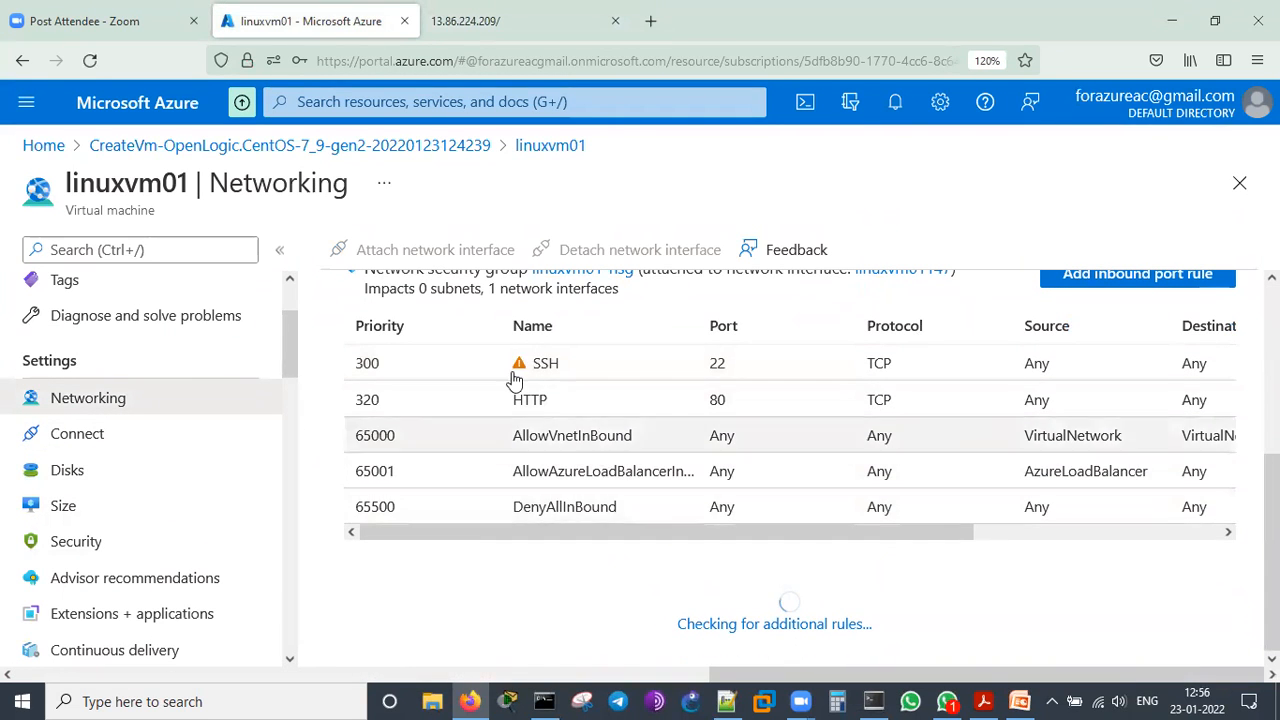
# View the available sizes for linuxvm01, look through its remaining settings and return to the overview
pyautogui.scroll(-2, 171, 460)
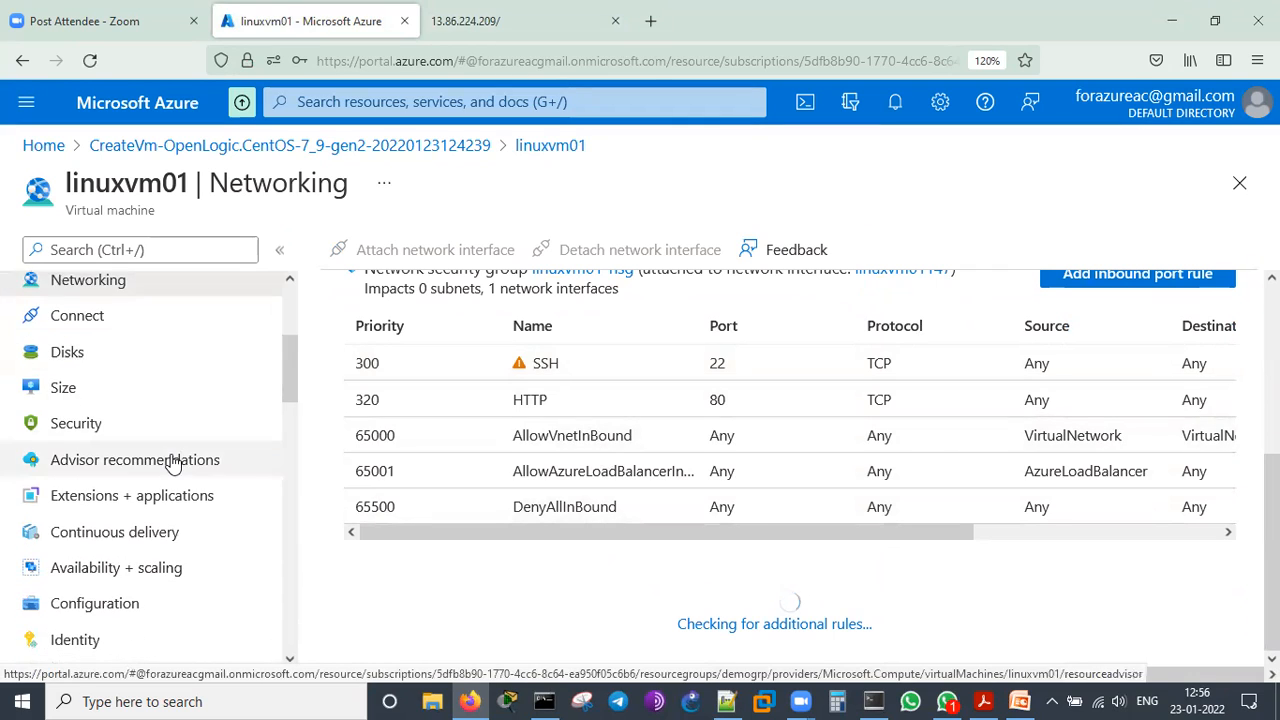
pyautogui.click(86, 398)
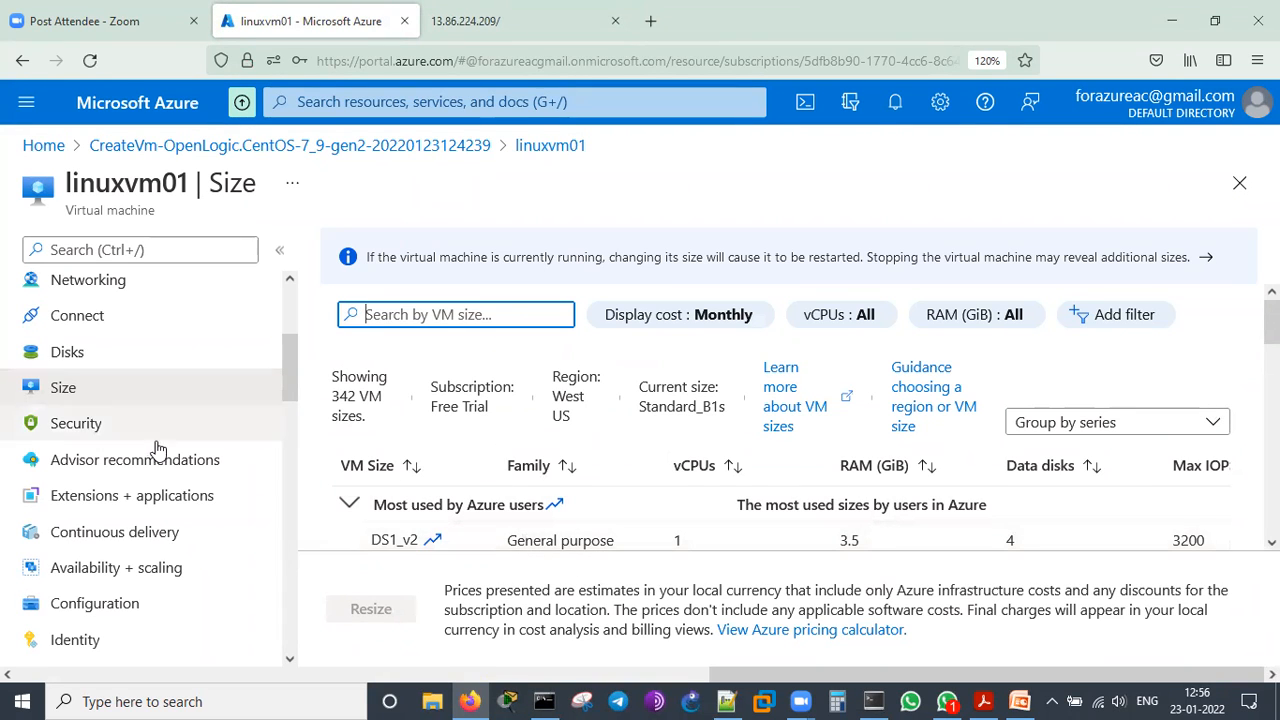
pyautogui.scroll(-4, 153, 453)
pyautogui.scroll(-3, 153, 453)
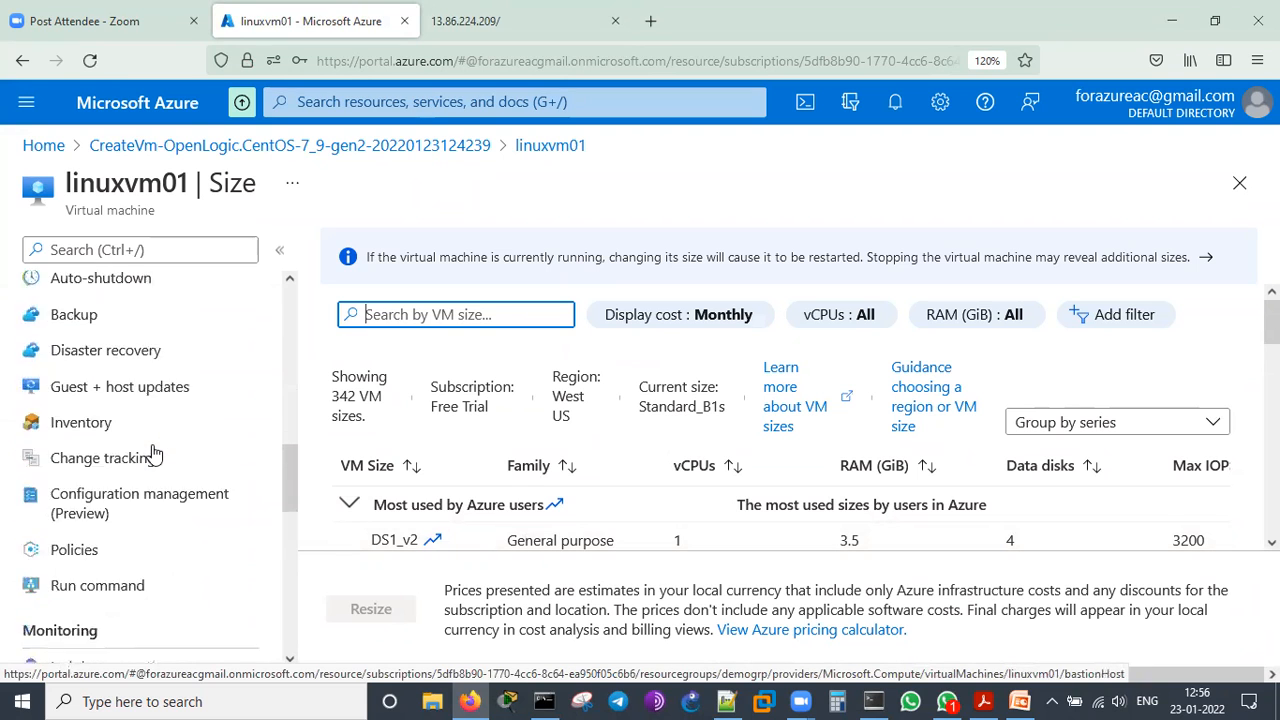
pyautogui.scroll(8, 130, 420)
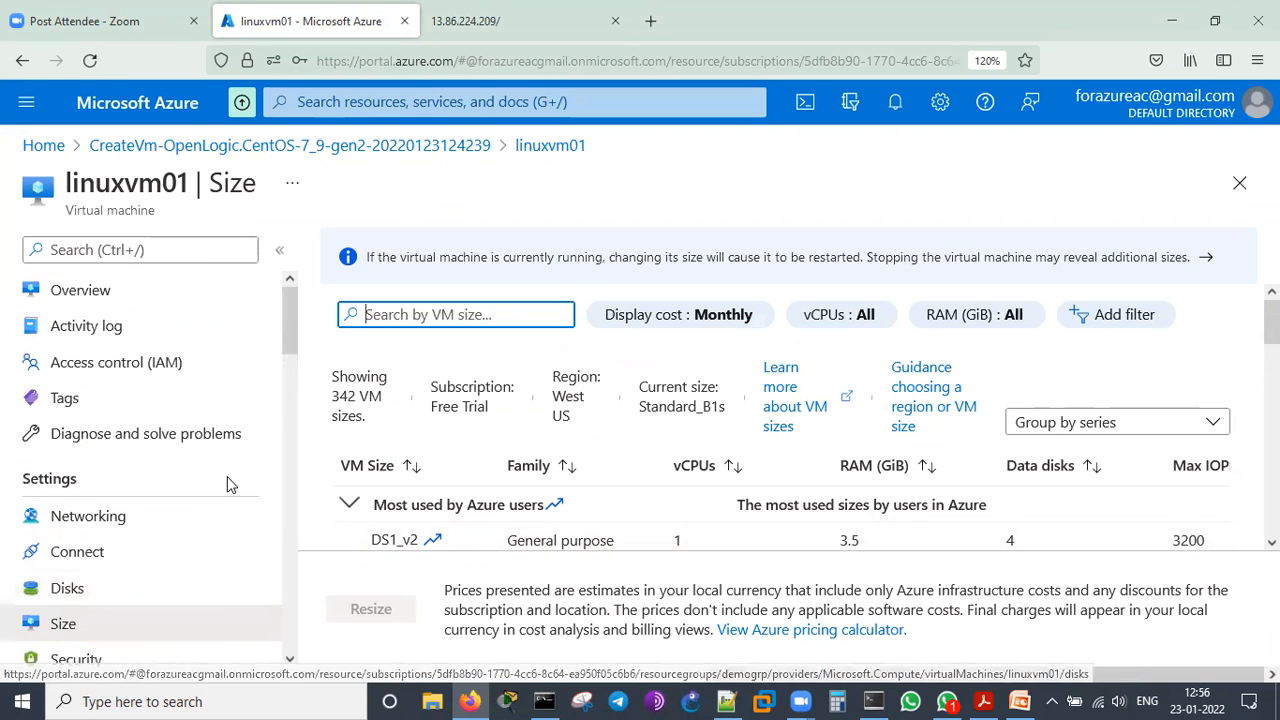
pyautogui.click(92, 289)
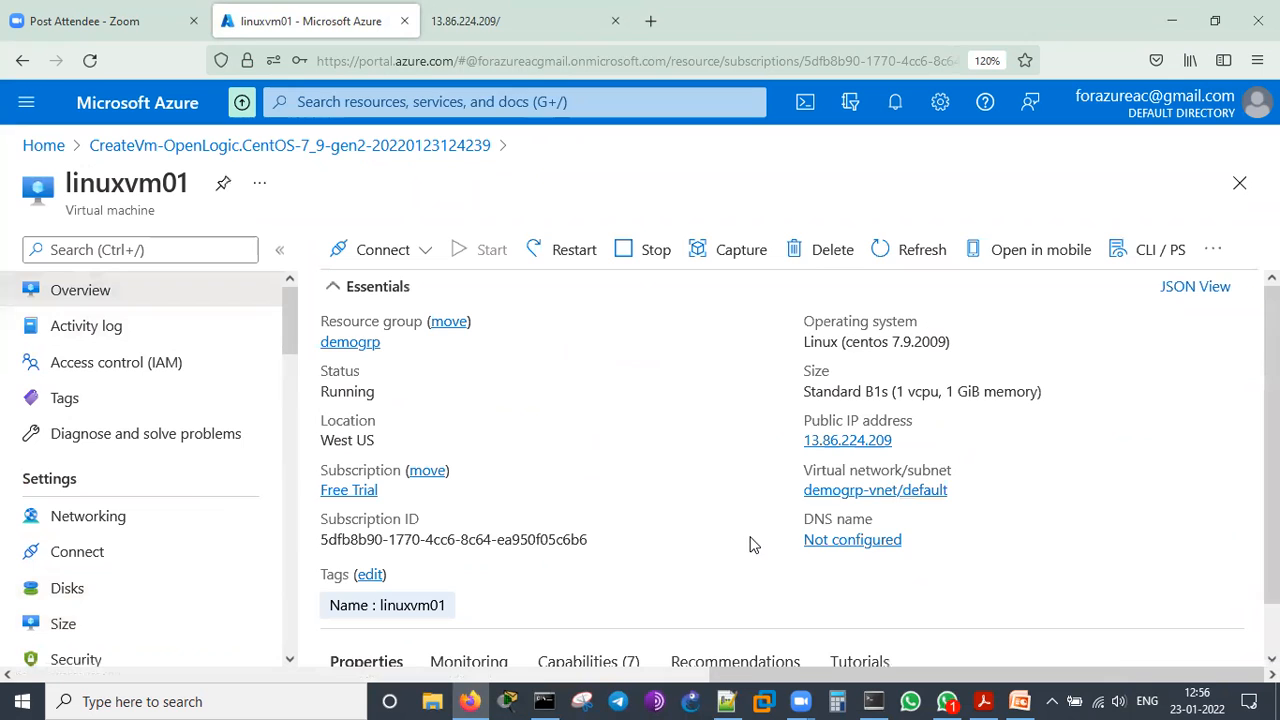
# Delete the virtual machine linuxvm01 together with its OS disk, acknowledging the permanent deletion
pyautogui.click(834, 249)
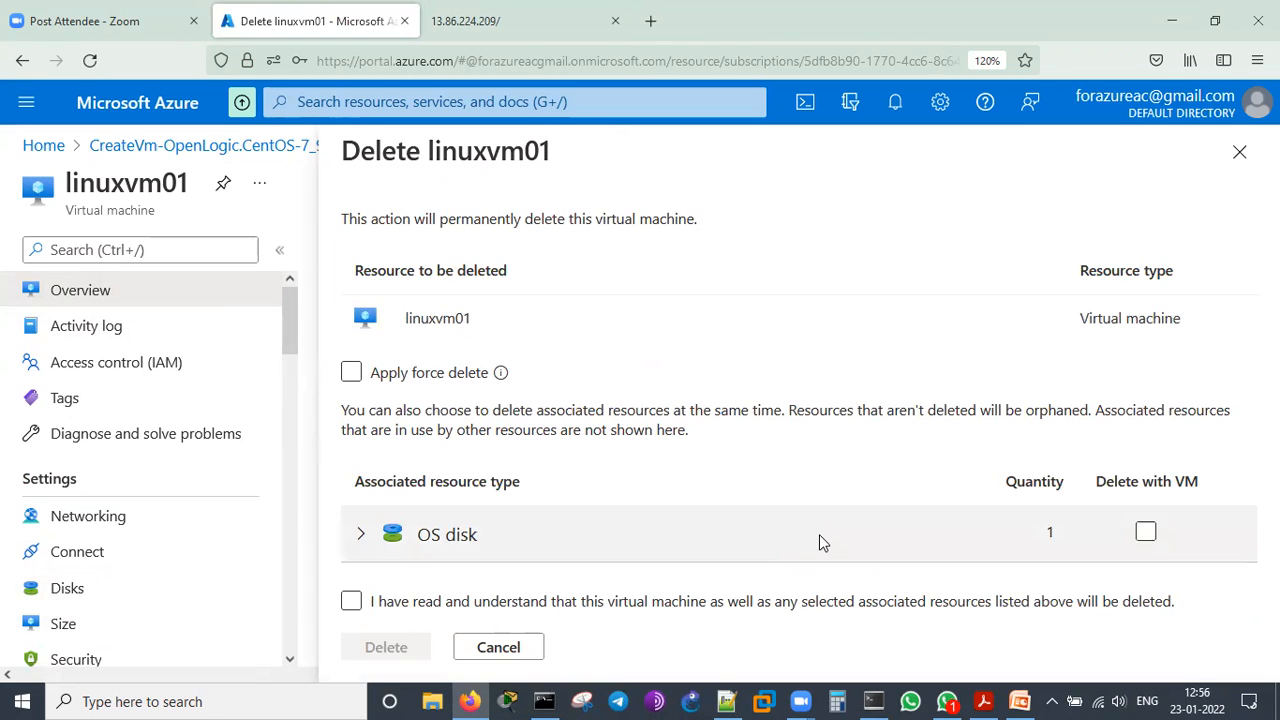
pyautogui.click(1146, 534)
pyautogui.click(351, 601)
pyautogui.click(351, 601)
pyautogui.click(351, 601)
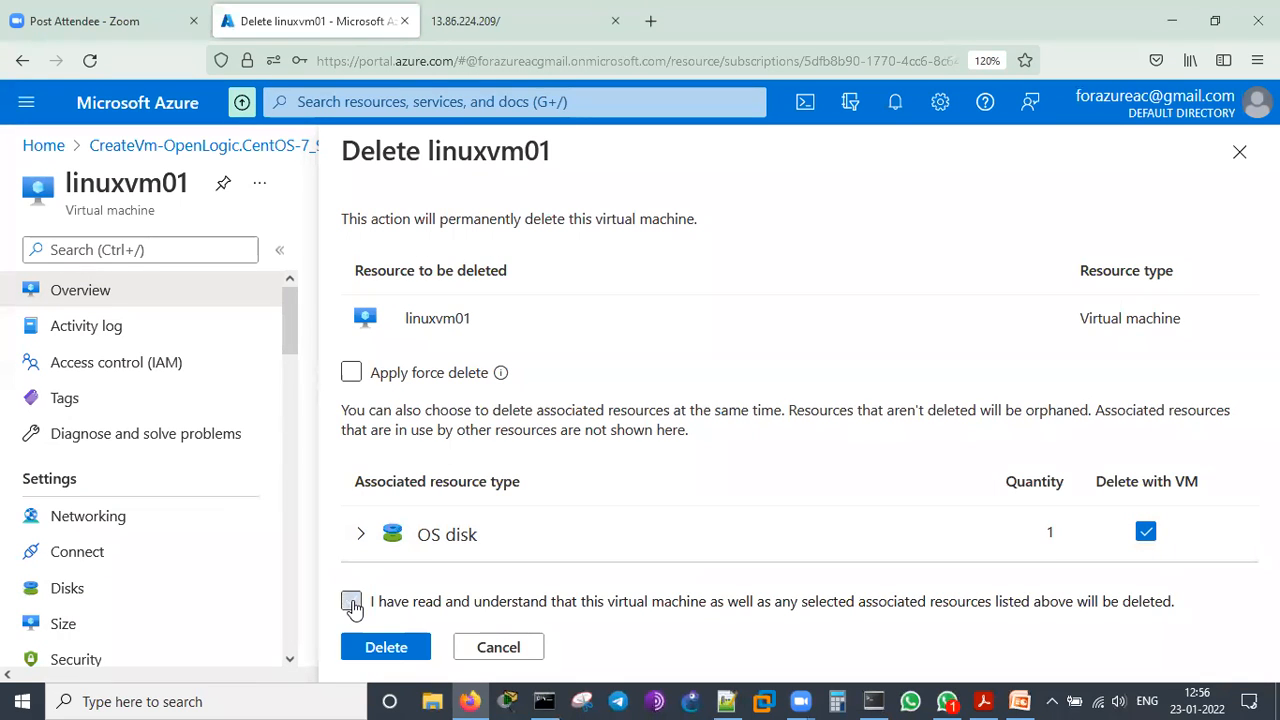
pyautogui.click(400, 652)
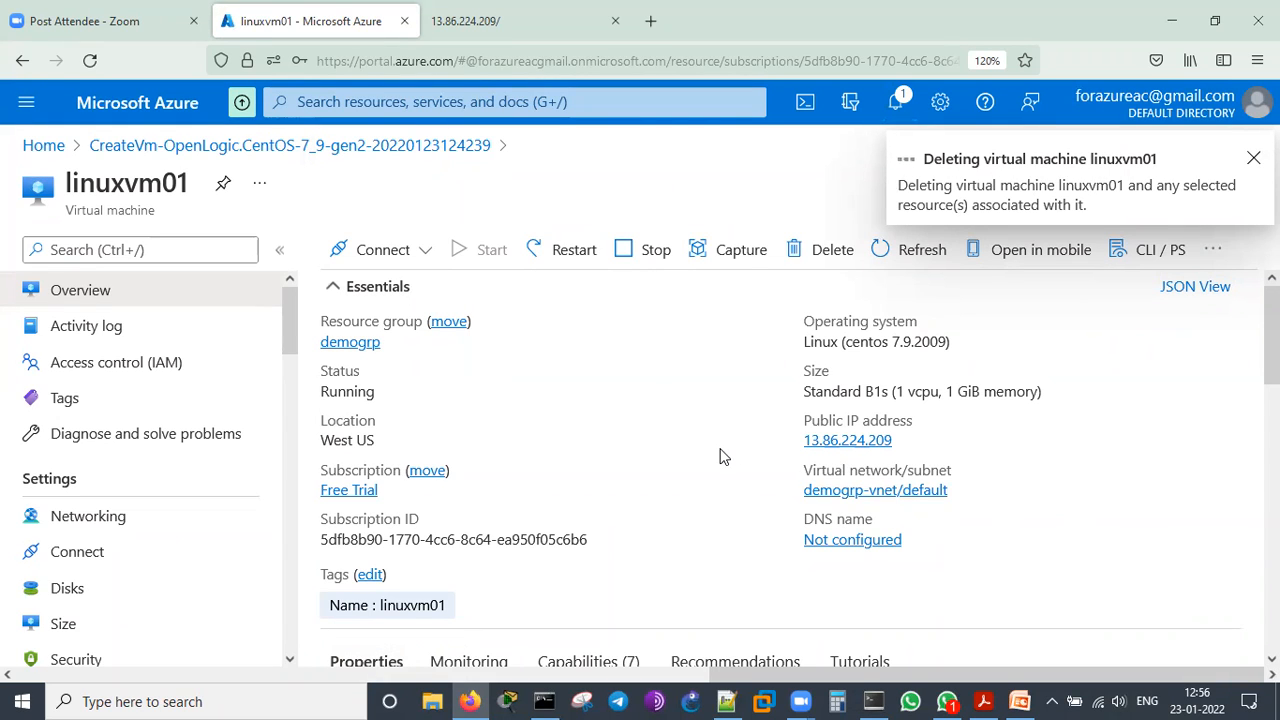
# Go to the Virtual machines list from the portal home, refresh it and show the notifications to check linuxvm01's deletion progress
pyautogui.click(40, 147)
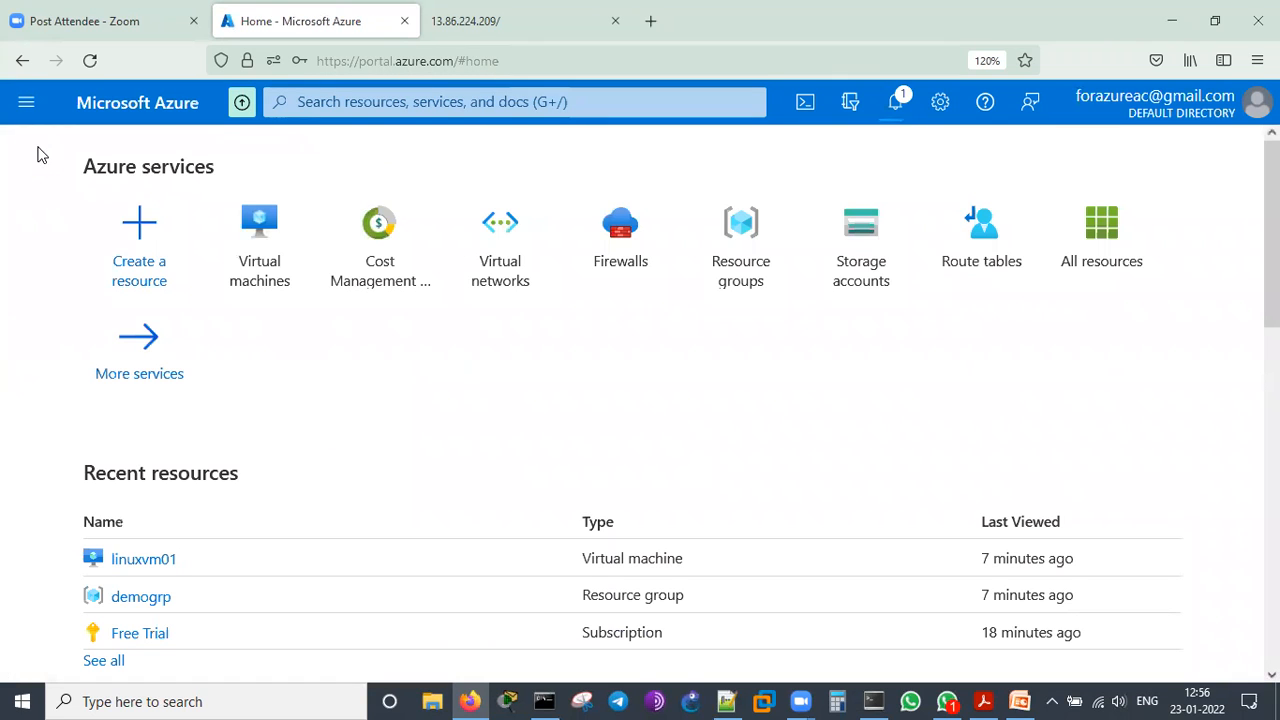
pyautogui.click(255, 270)
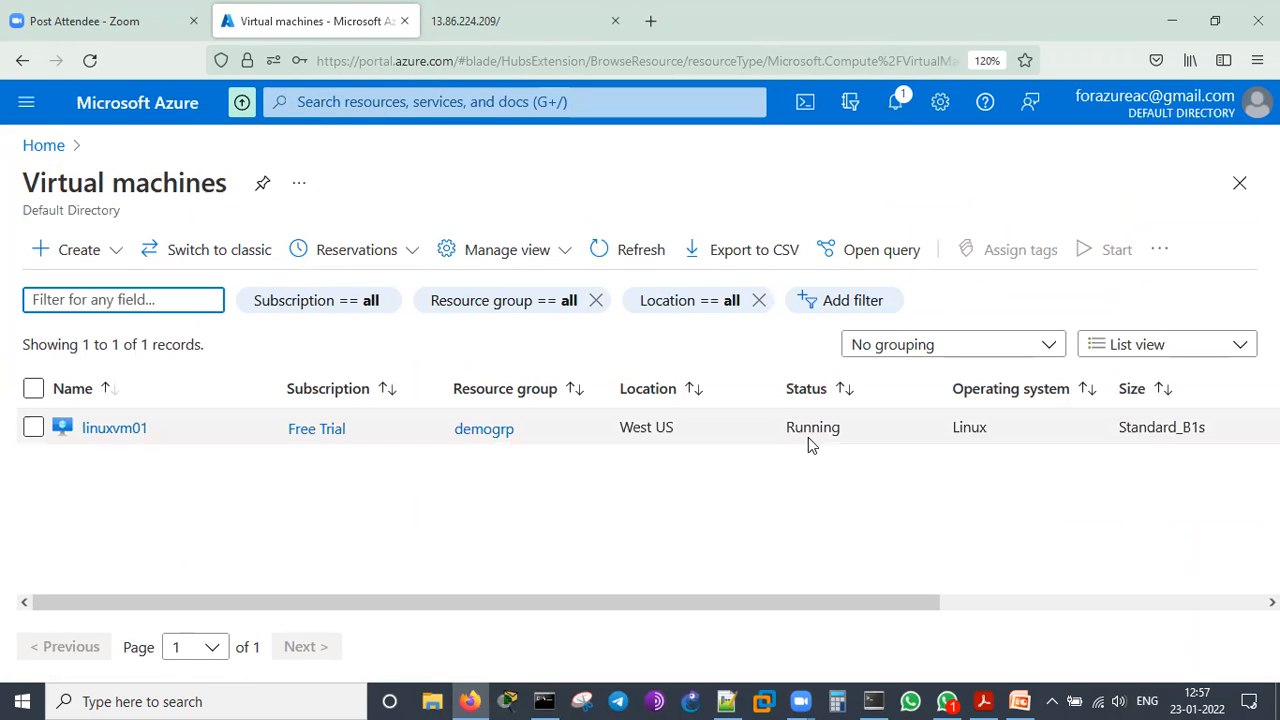
pyautogui.click(604, 253)
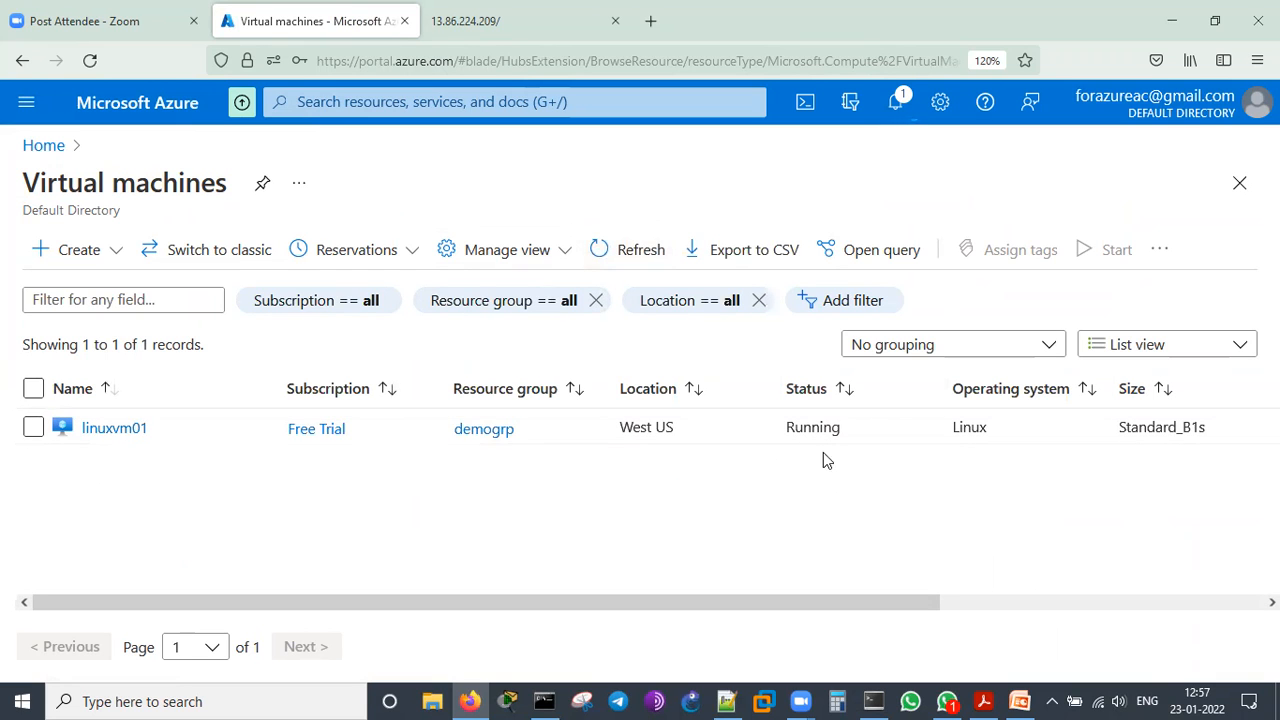
pyautogui.click(895, 104)
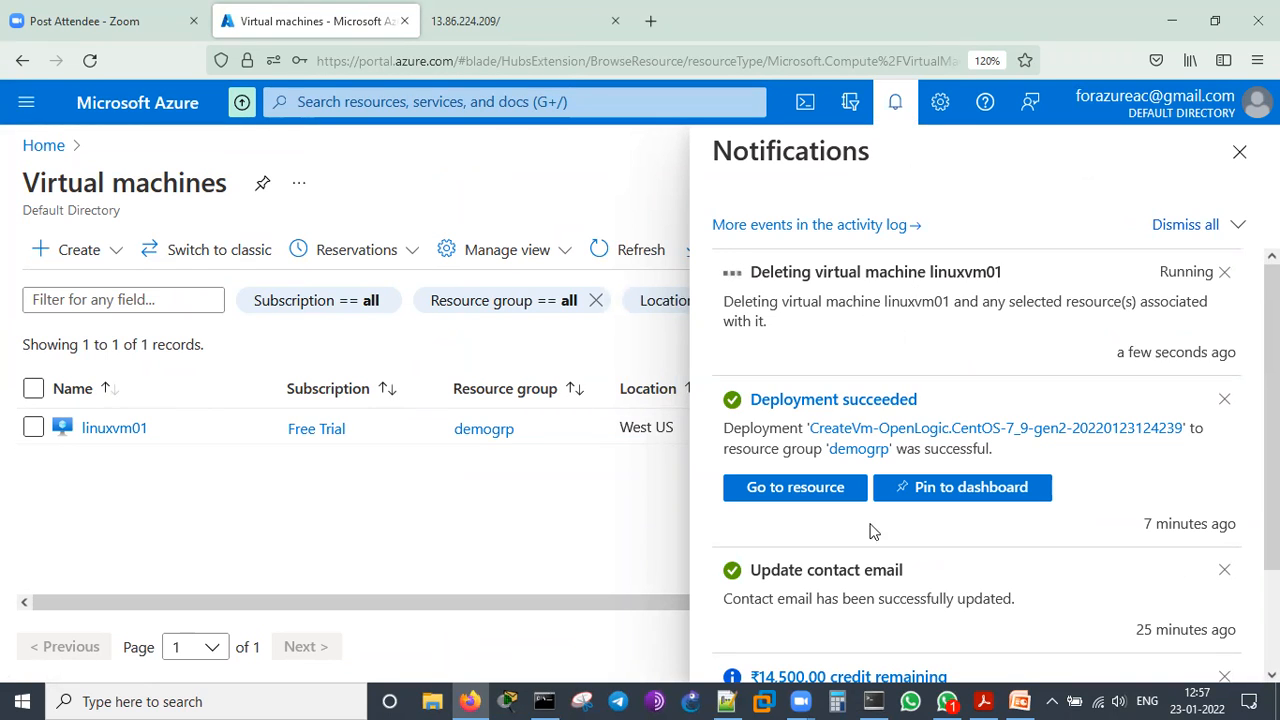
# Switch to SuperPuTTY, dismiss the connection error and close the program, confirming the exit
pyautogui.click(870, 700)
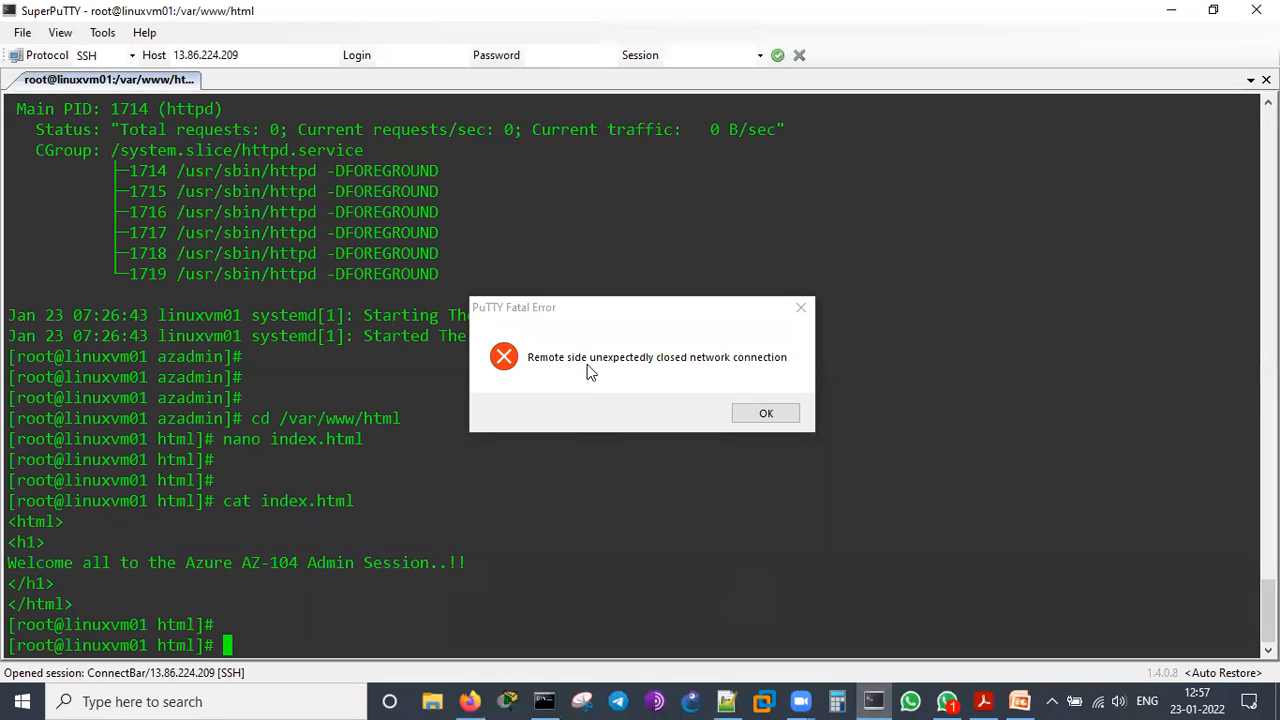
pyautogui.click(762, 414)
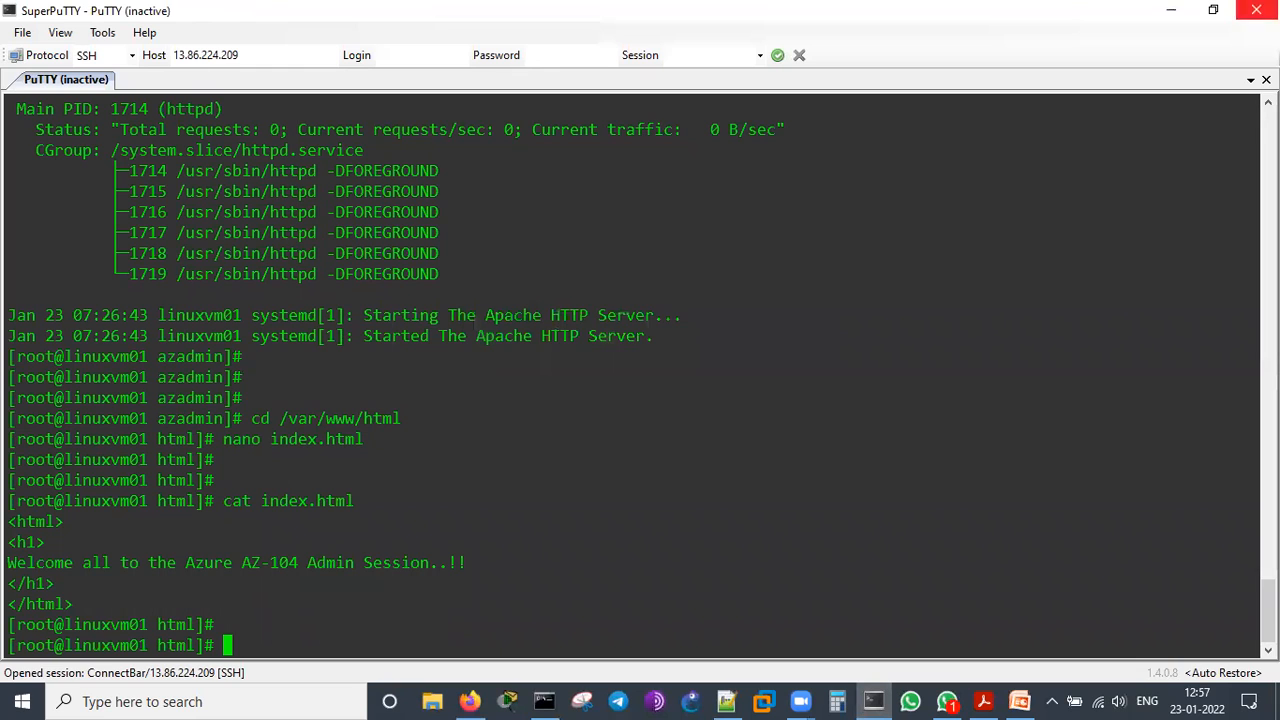
pyautogui.click(1256, 10)
pyautogui.click(611, 407)
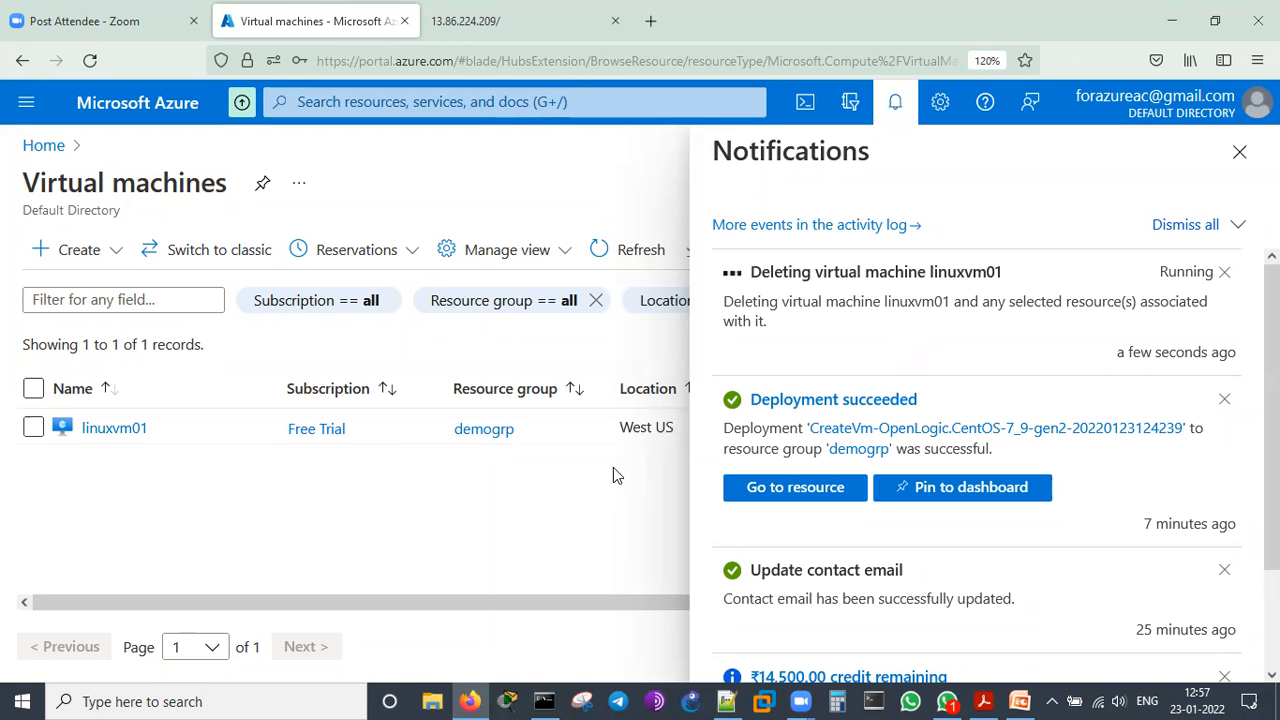
# Read linuxvm01's deletion notification, close the notifications and refresh the Virtual machines list to check the machine's status
pyautogui.click(610, 256)
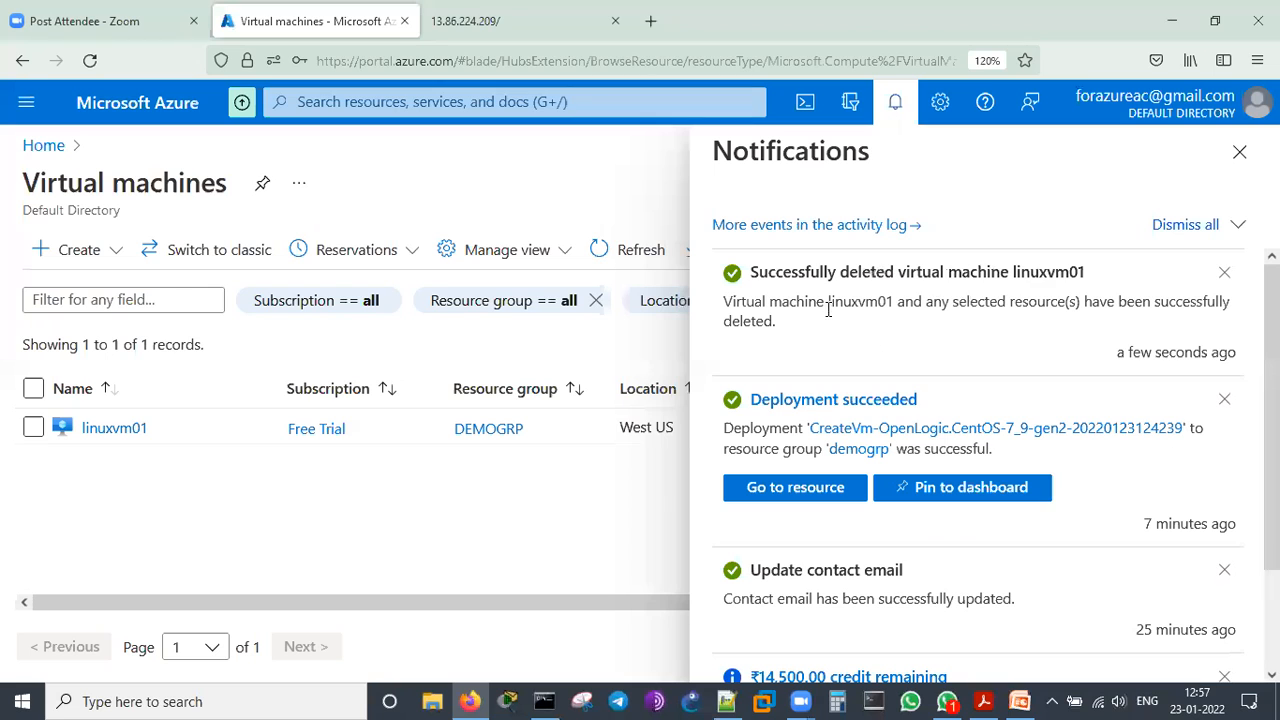
pyautogui.moveTo(763, 271); pyautogui.dragTo(998, 315)
pyautogui.click(1000, 307)
pyautogui.click(1239, 152)
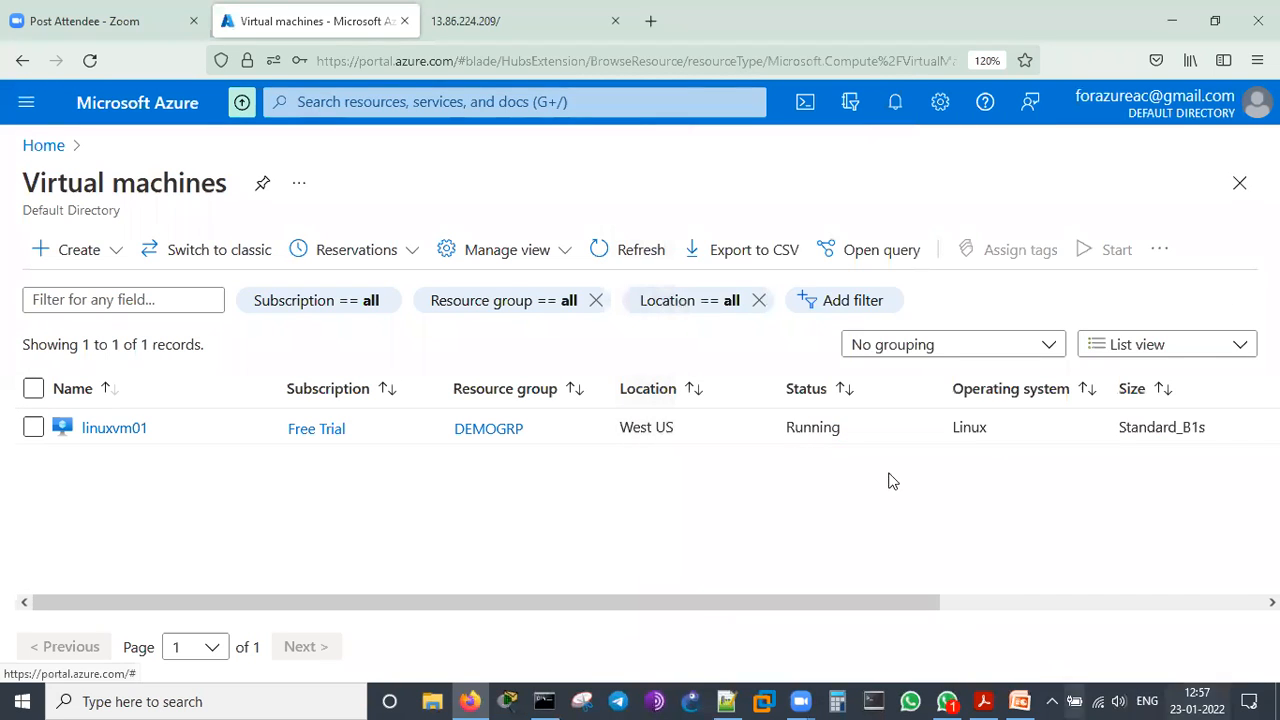
pyautogui.click(636, 251)
pyautogui.moveTo(843, 447); pyautogui.dragTo(766, 489)
pyautogui.click(755, 478)
pyautogui.click(610, 252)
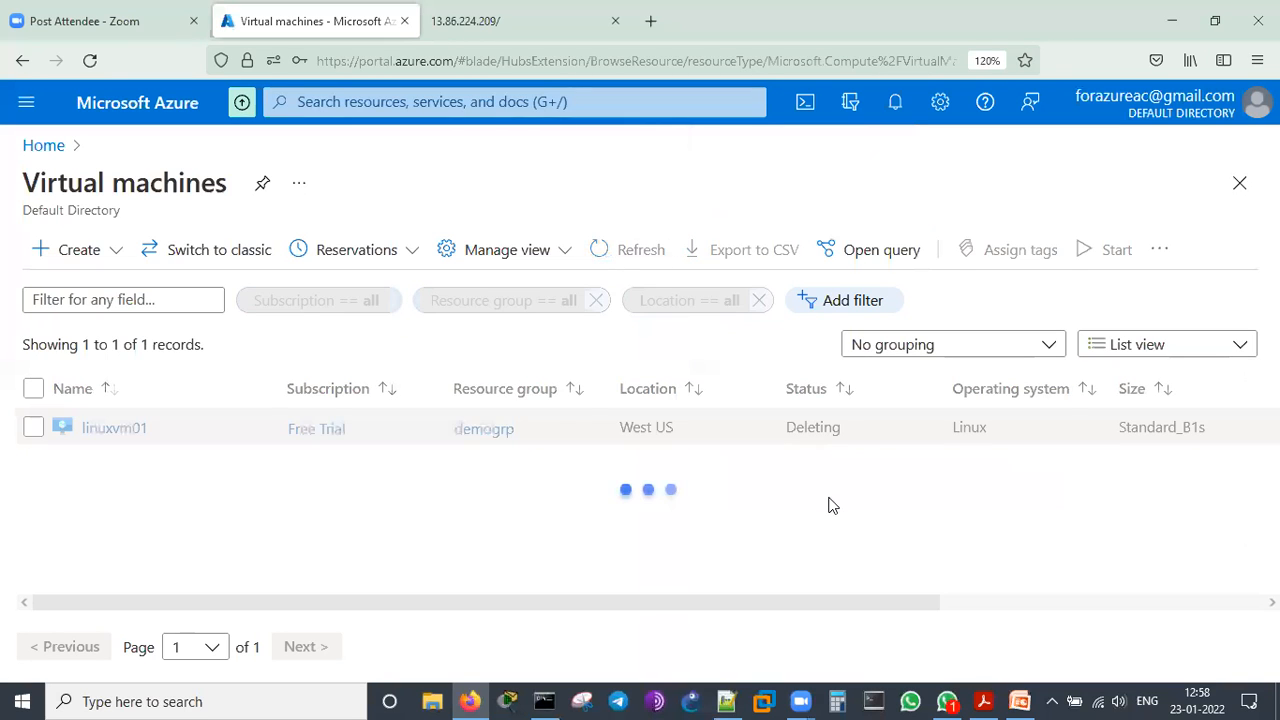
# Switch to PowerPoint and show the closing Contact Info slide of Azure_Demo_PPT_23Jan22
pyautogui.click(1019, 701)
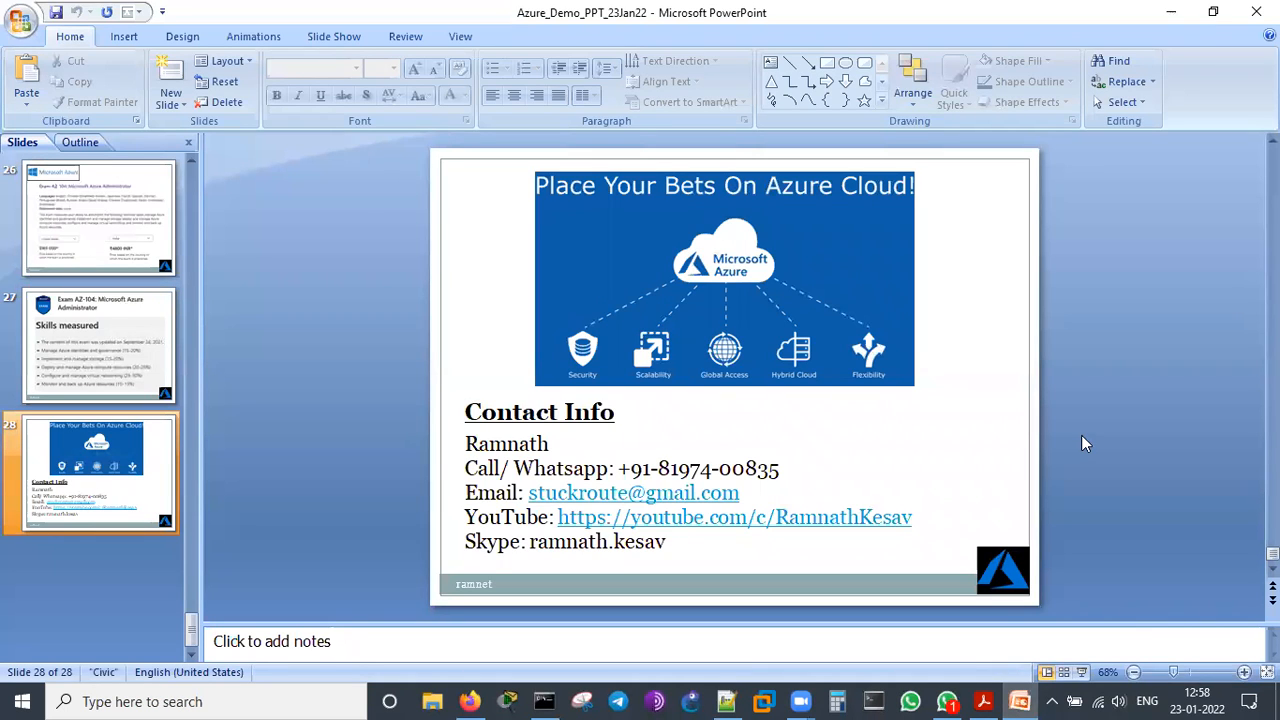
pyautogui.click(862, 42)
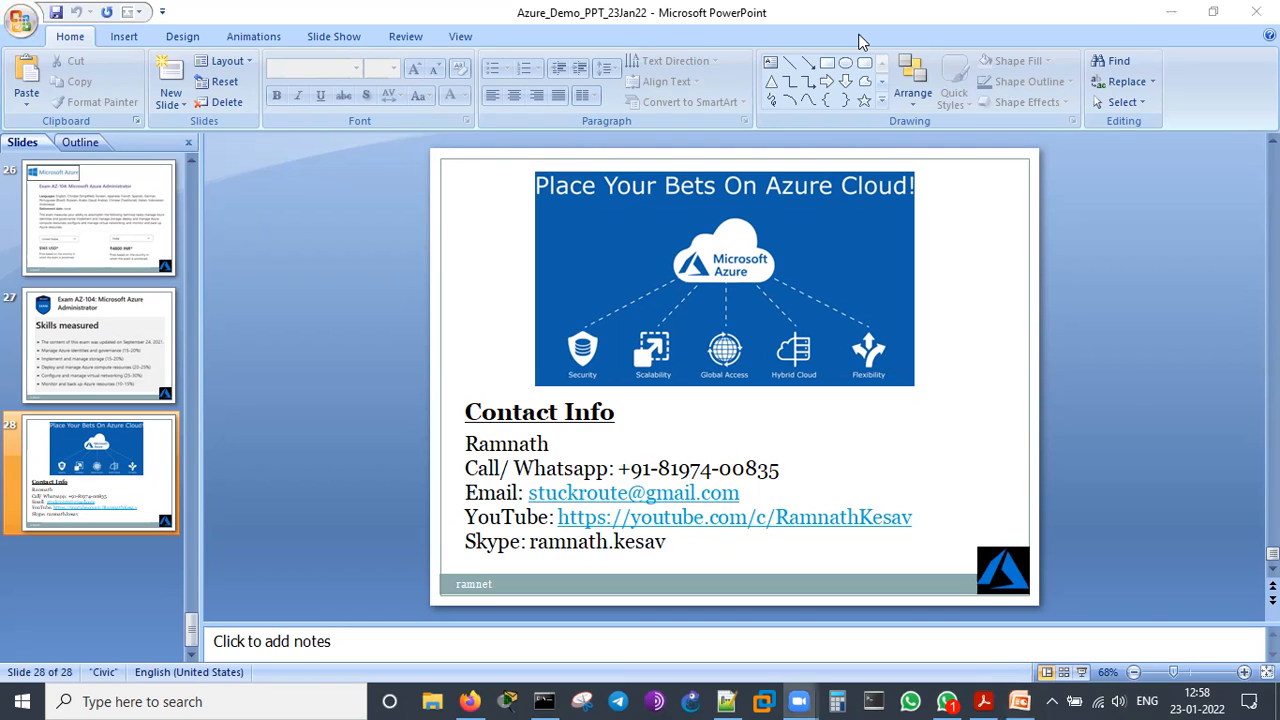